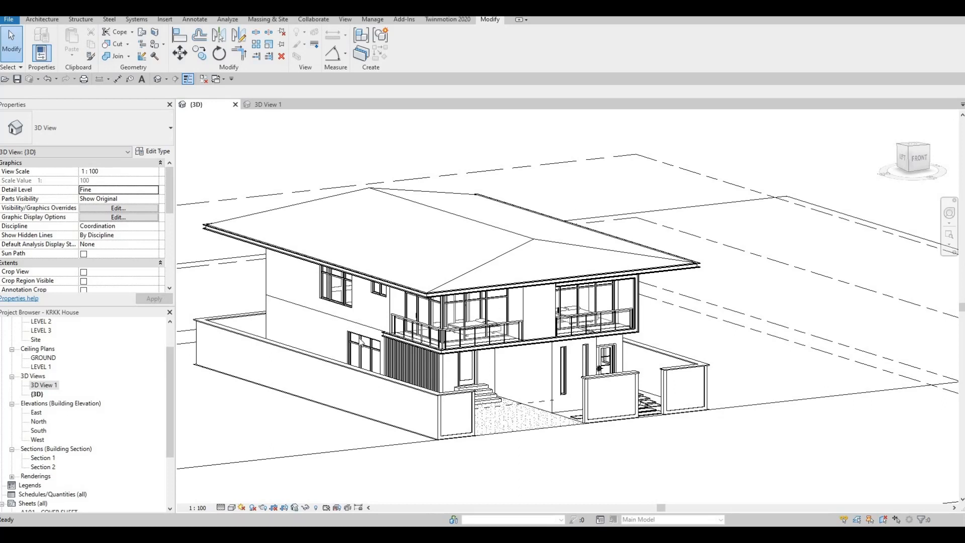
Send the Revit 3D view to Twinmotion through Direct Link as a new project, continuing with version 2022.2
left_click(438, 21)
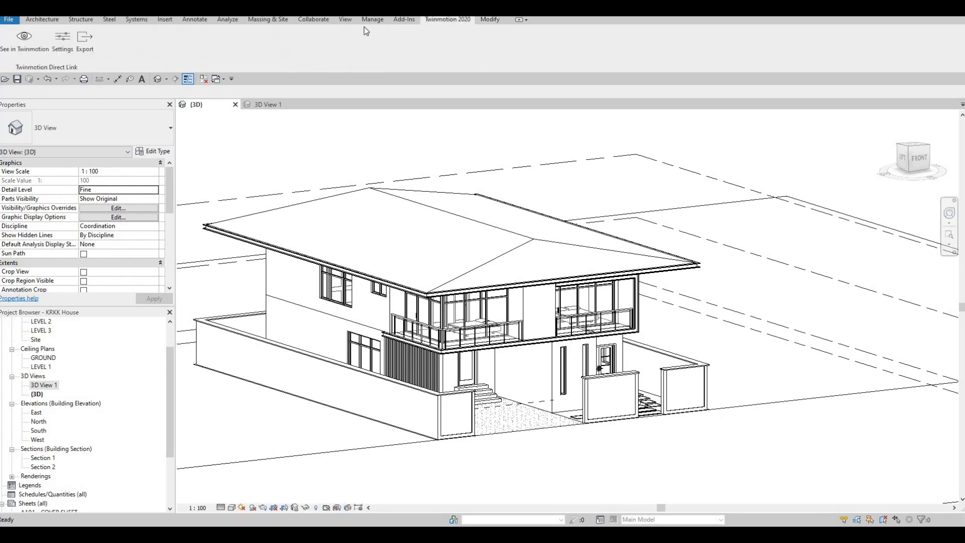
left_click(25, 43)
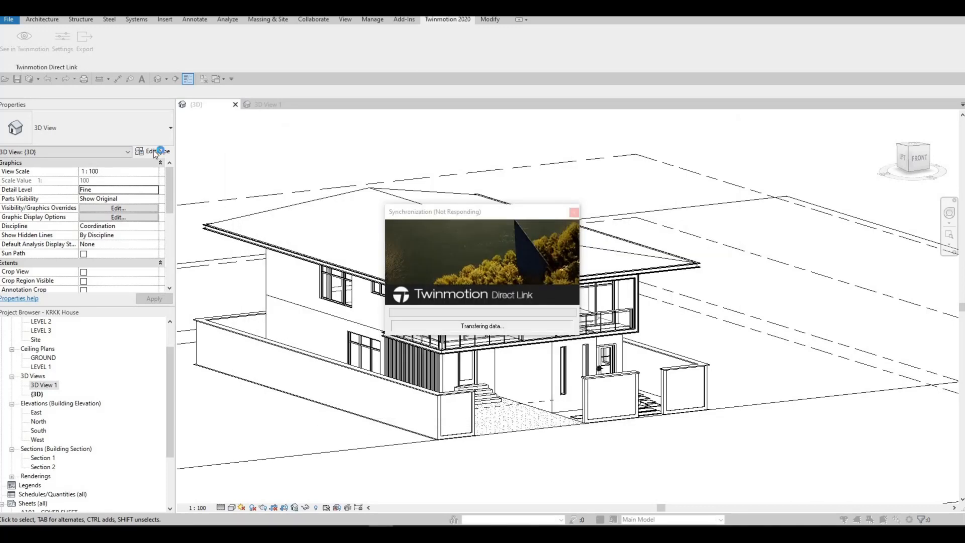
key("F1")
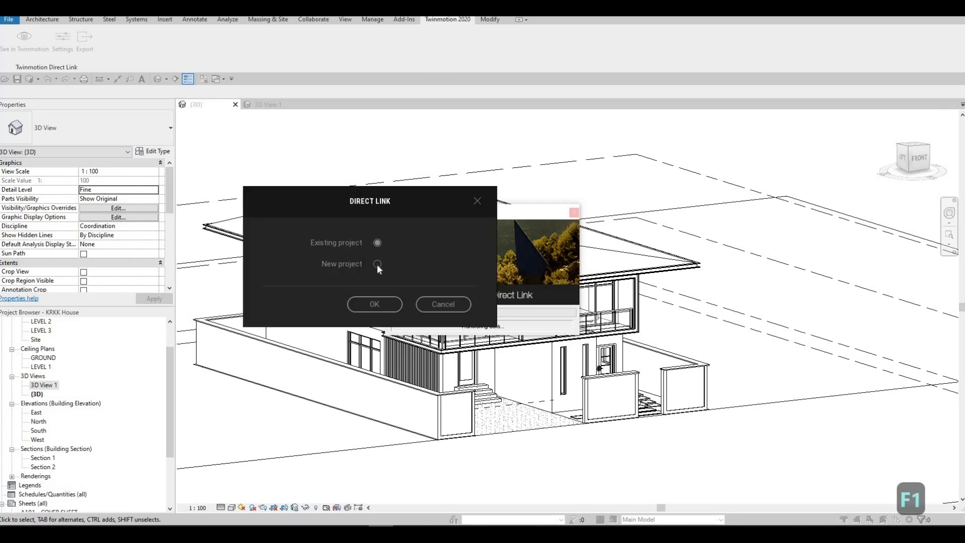
left_click(377, 264)
left_click(374, 304)
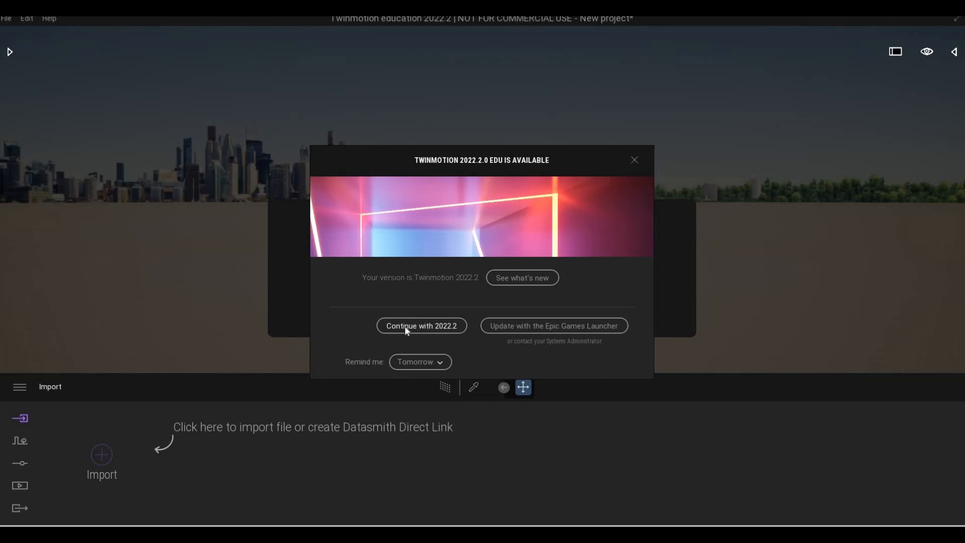
left_click(382, 331)
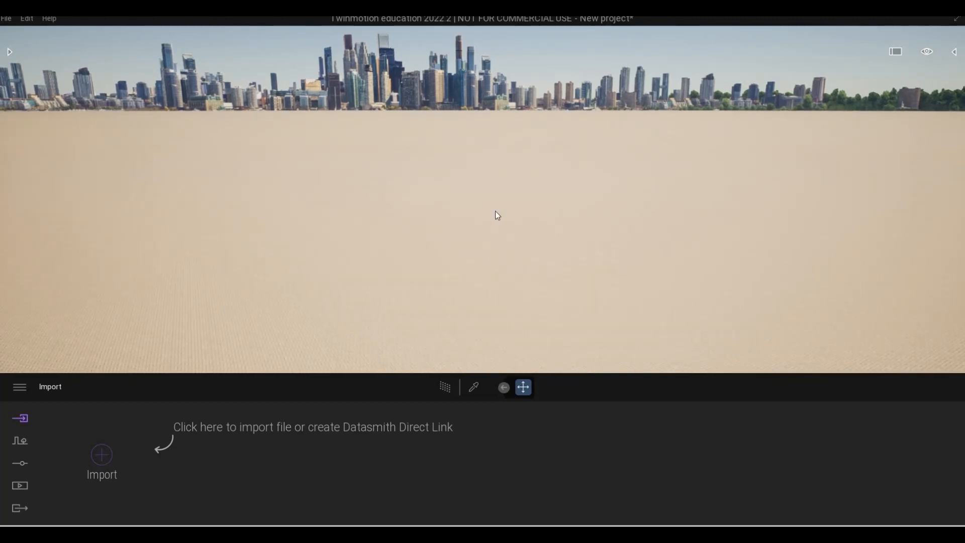
Fly towards the imported house and examine its rear facade, boundary wall and roof
right_click_drag(496, 210, 688, 216)
key("a")
key("w")
key("q")
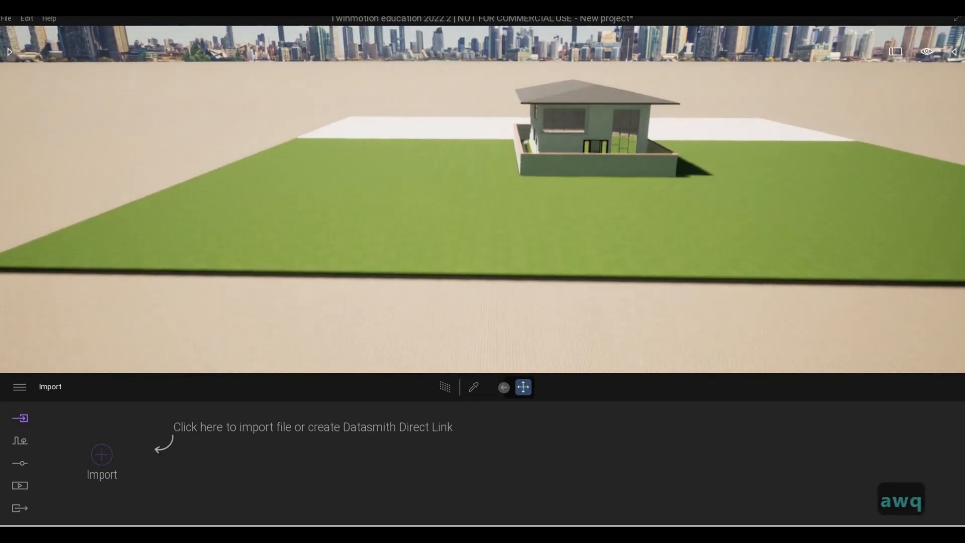
key("q")
key("q")
key("q")
key("e")
key("q")
key("q")
key("q")
key("q")
key("q")
key("q")
key("q")
key("q")
key("q")
key("q")
key("q")
key("q")
key("q")
key("q")
key("q")
key("q")
key("q")
key("q")
key("q")
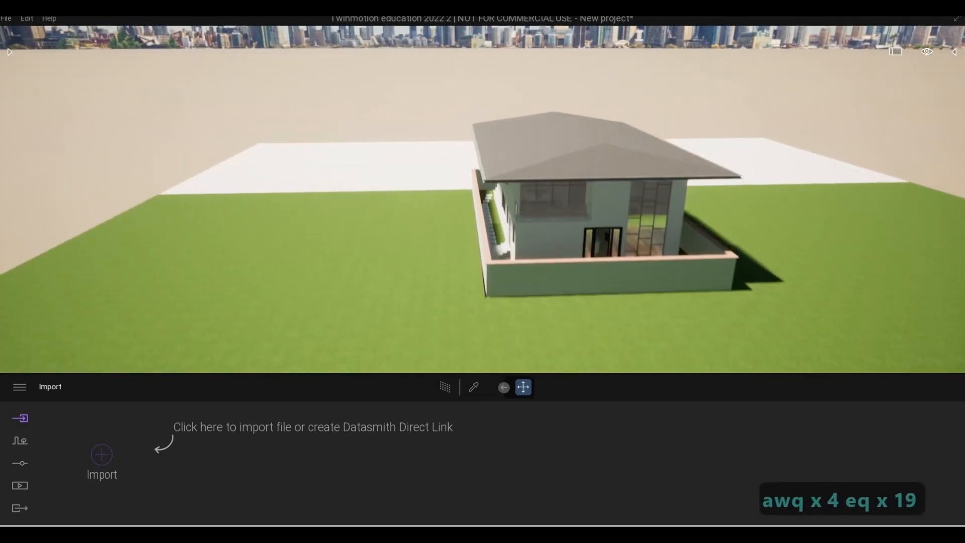
key("q")
key("q")
key("q")
key("q")
key("q")
key("q")
key("q")
key("q")
key("e")
key("q")
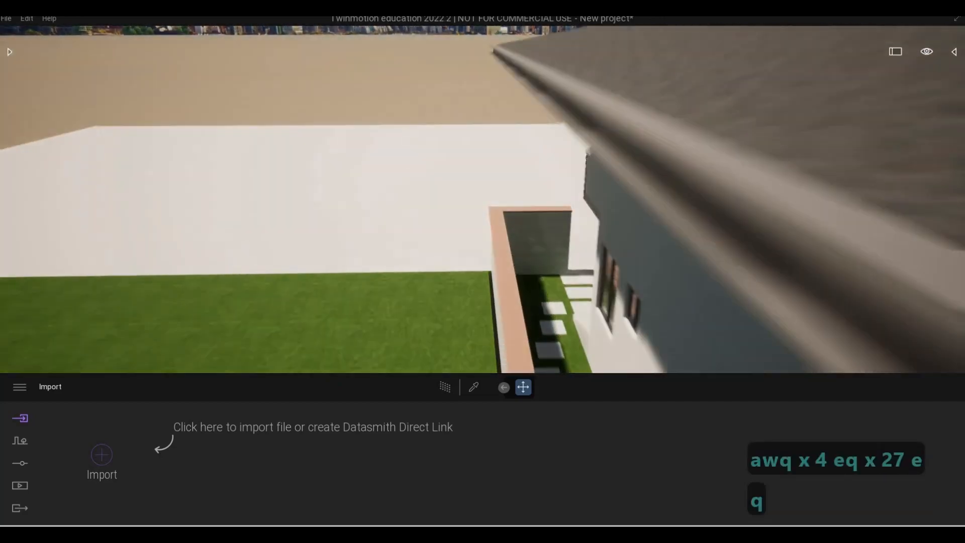
Move around to the street side of the house and examine the whole front facade with its boundary walls
right_click_drag(473, 209, 518, 208)
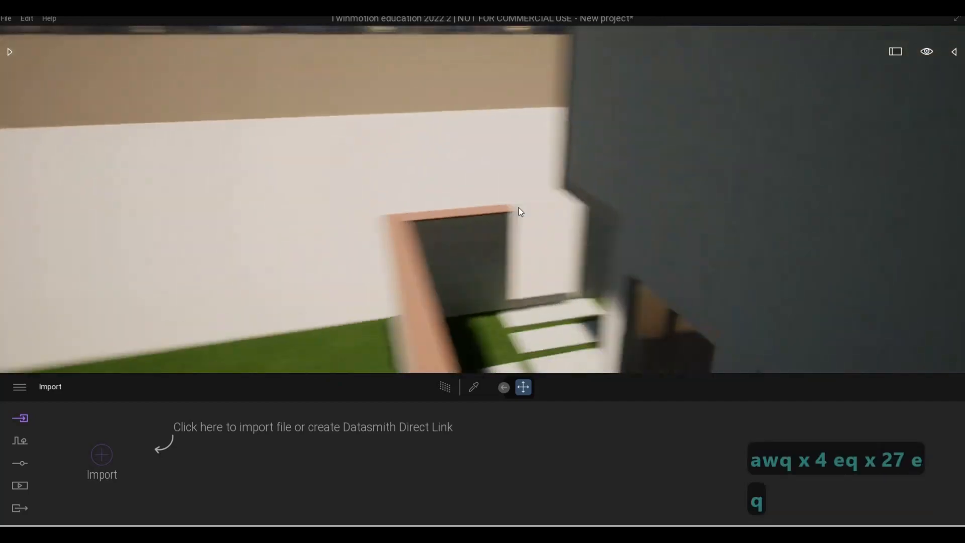
key("a")
key("a")
key("a")
key("a")
key("a")
key("s")
key("q")
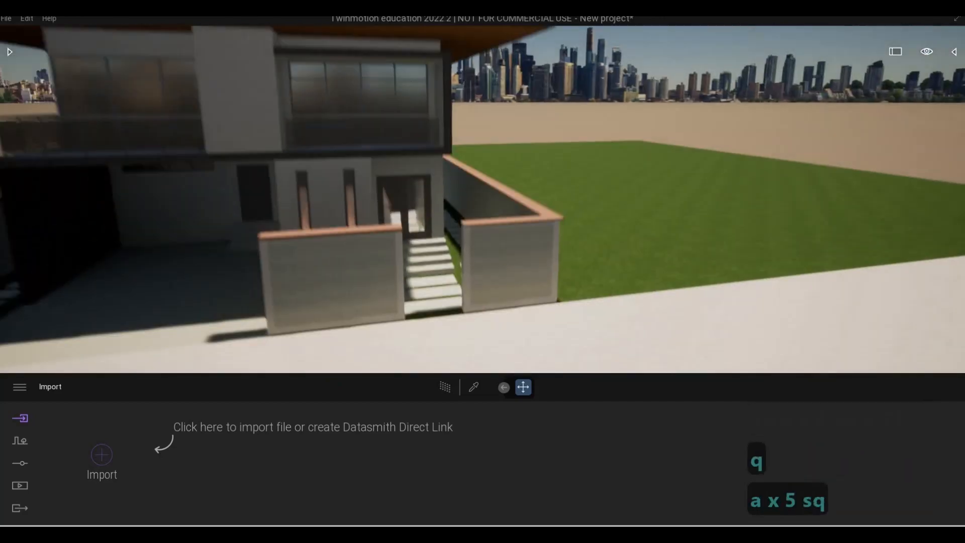
key("a")
key("w")
key("e")
key("s")
key("s")
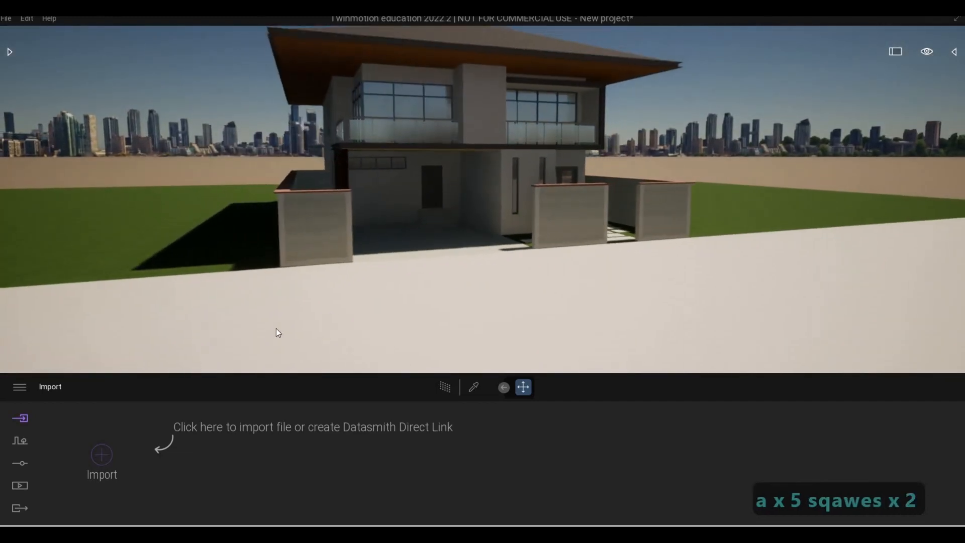
Turn on the skydome in the lighting settings
left_click(23, 464)
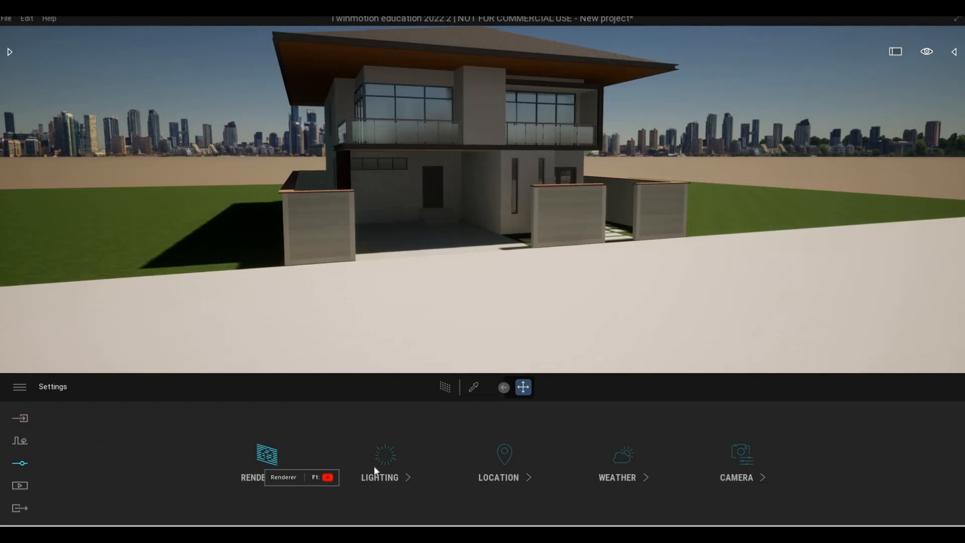
left_click(276, 467)
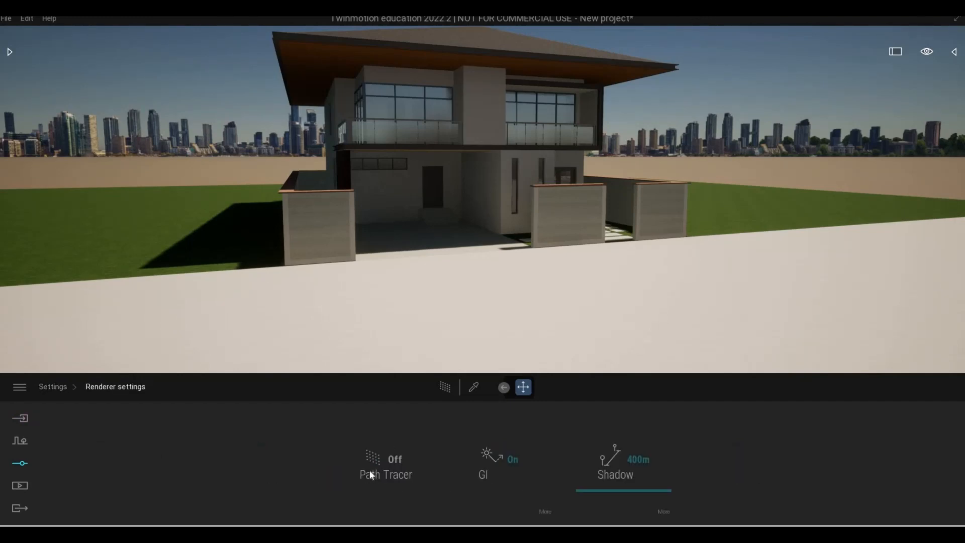
left_click(53, 387)
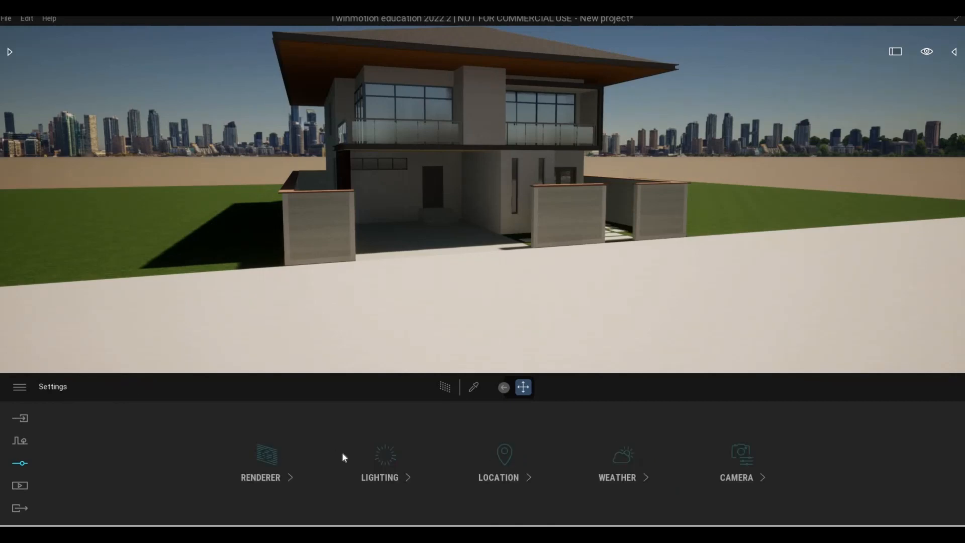
left_click(385, 459)
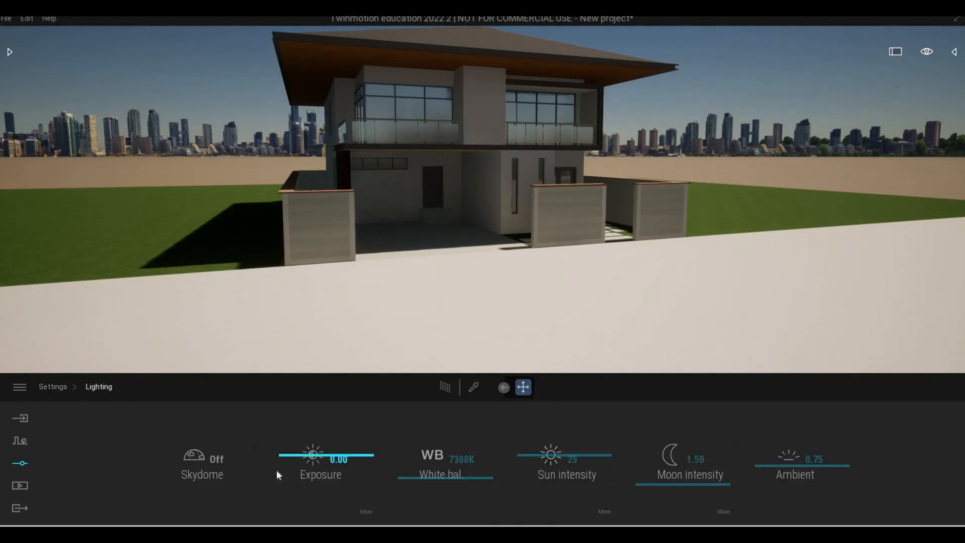
left_click(221, 465)
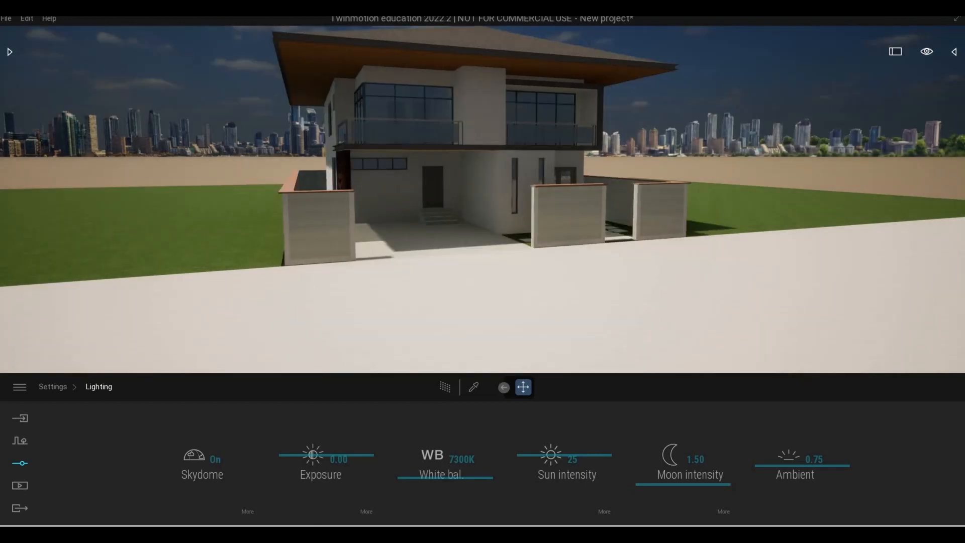
Browse the library's environment skies to the Cloudy collection under Low sun
right_click_drag(482, 241, 502, 201)
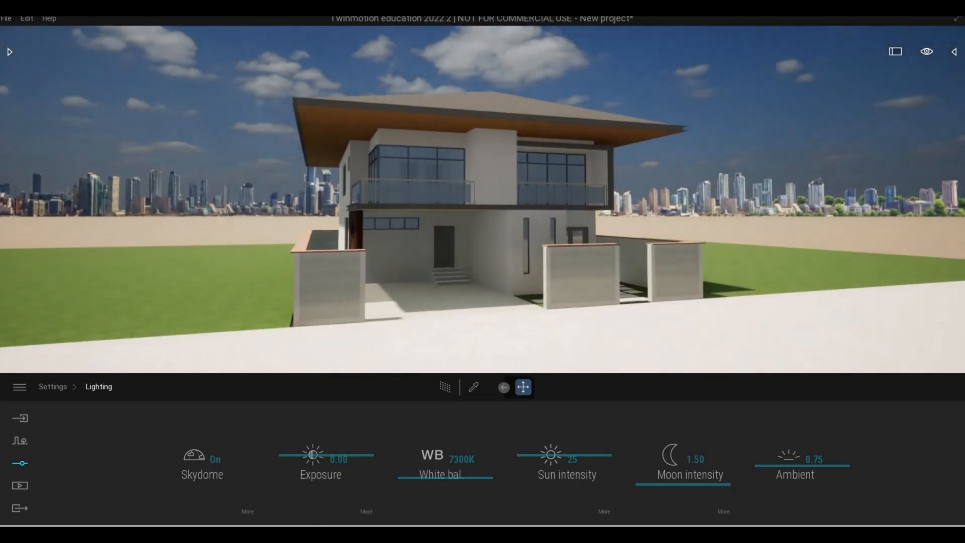
key("e")
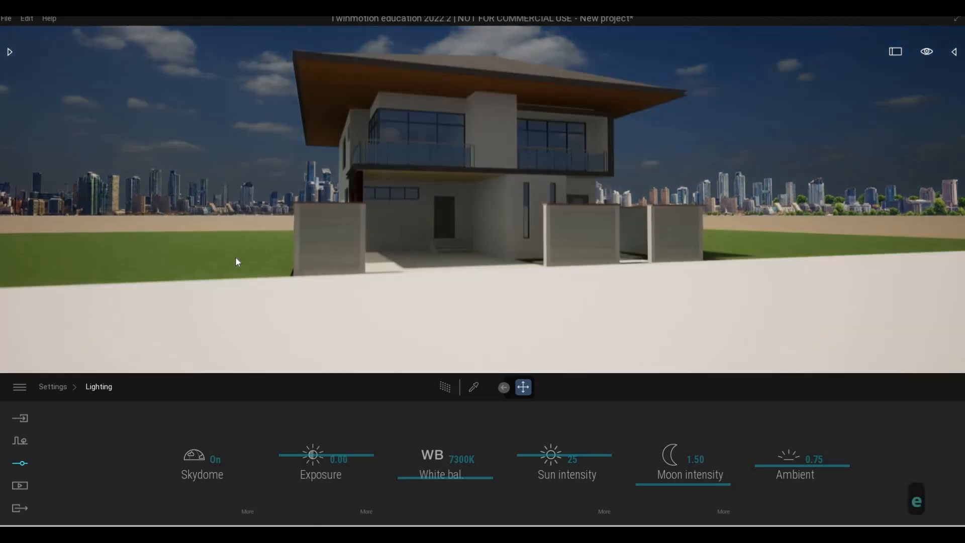
key("a")
right_click_drag(502, 201, 502, 194)
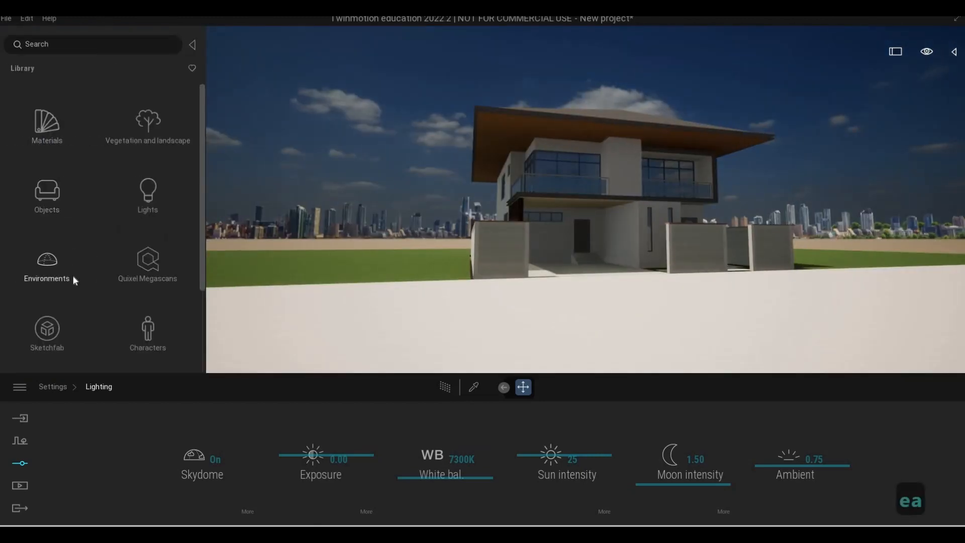
left_click(53, 275)
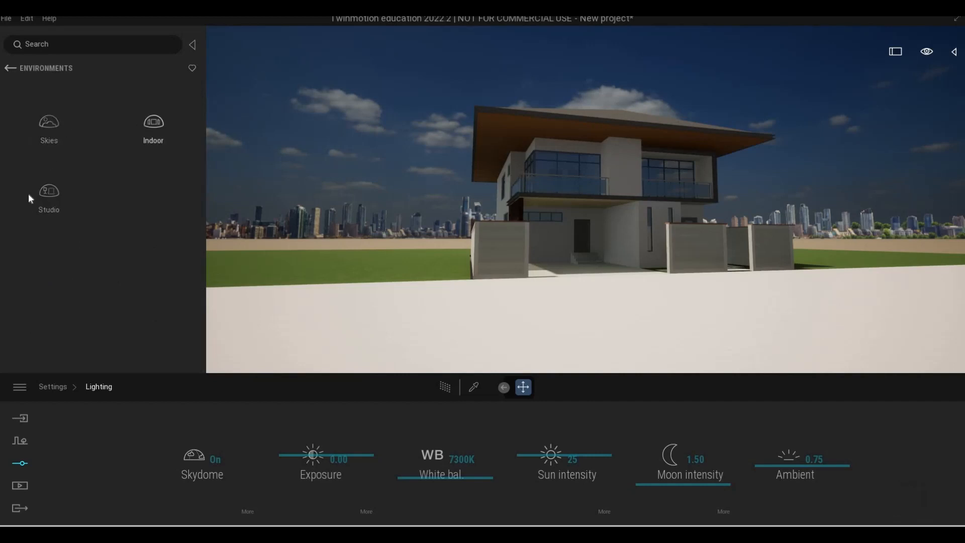
left_click(53, 141)
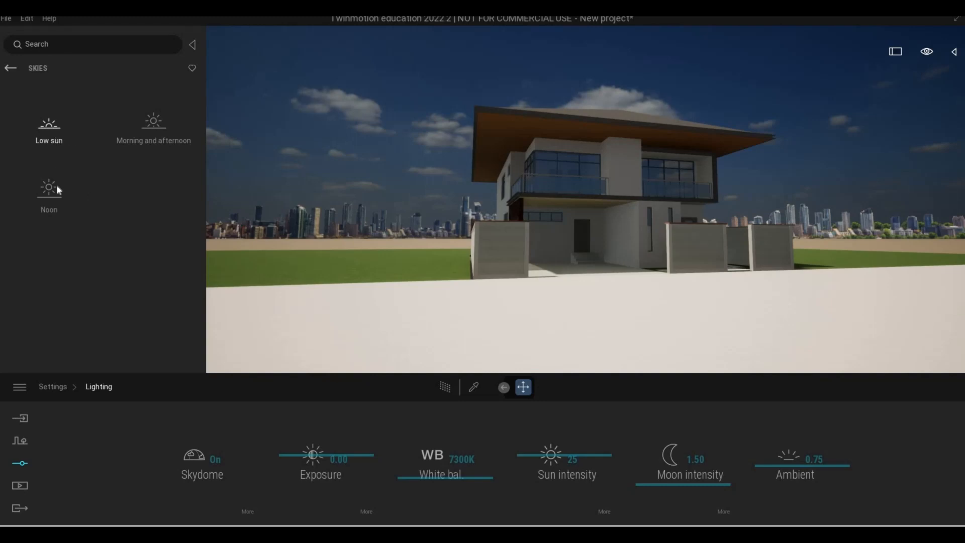
left_click(59, 149)
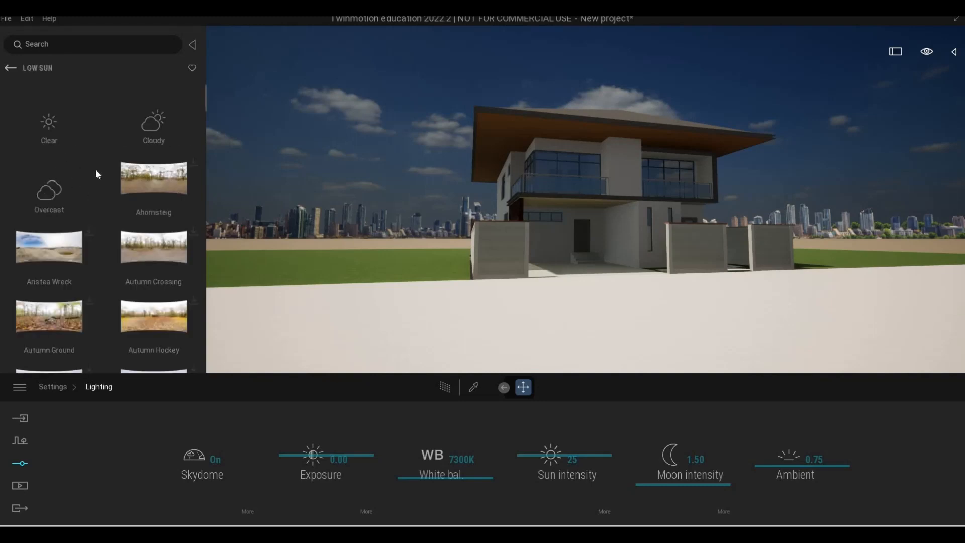
left_click(29, 113)
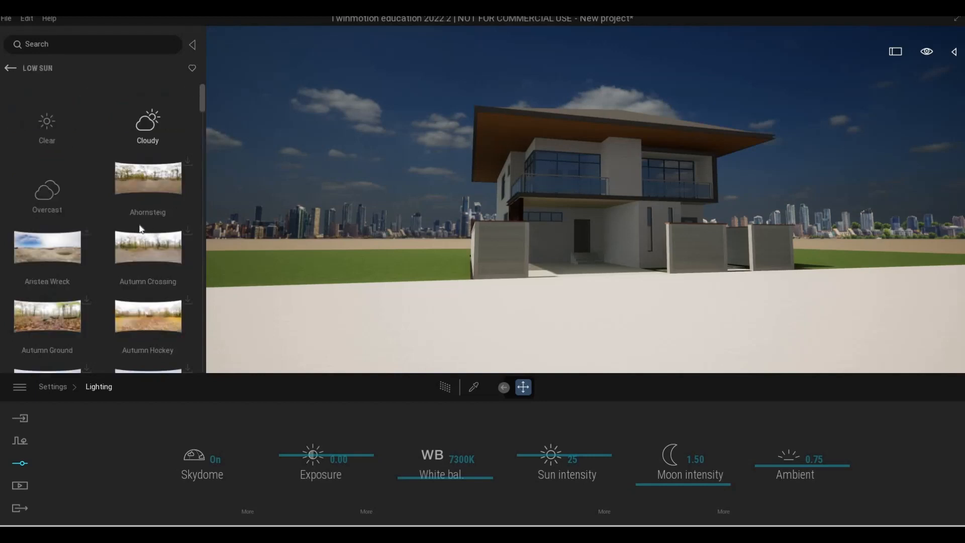
left_click(145, 126)
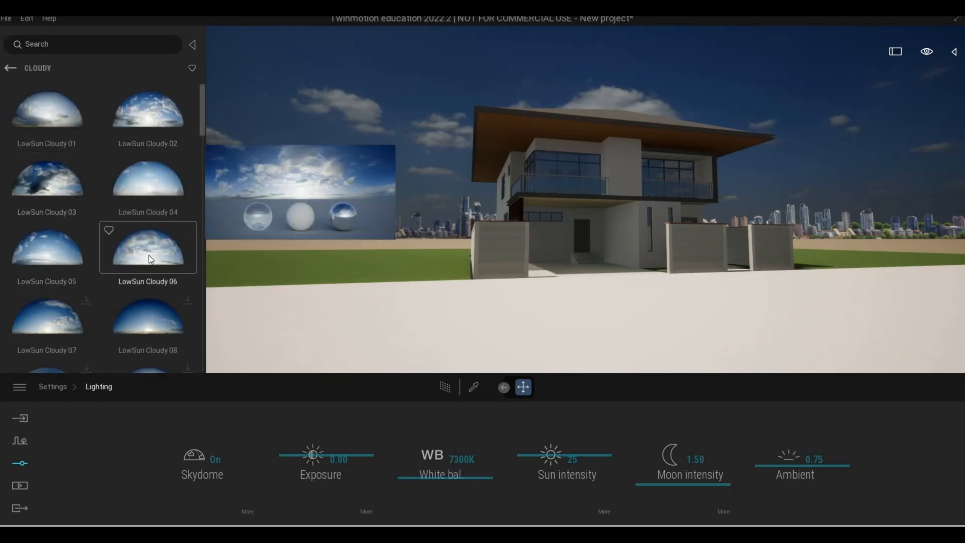
left_click_drag(246, 269, 205, 451)
scroll(147, 236, "down", 12)
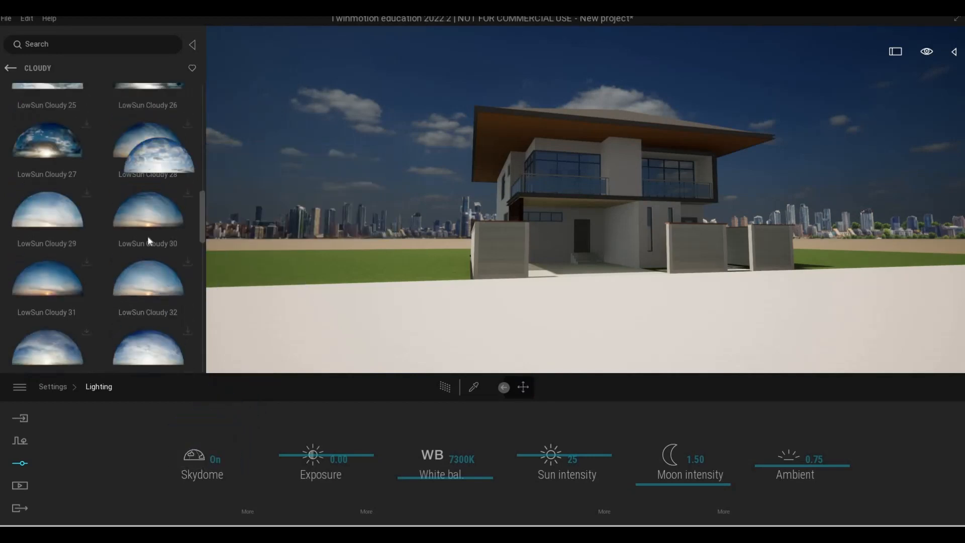
scroll(132, 226, "up", 3)
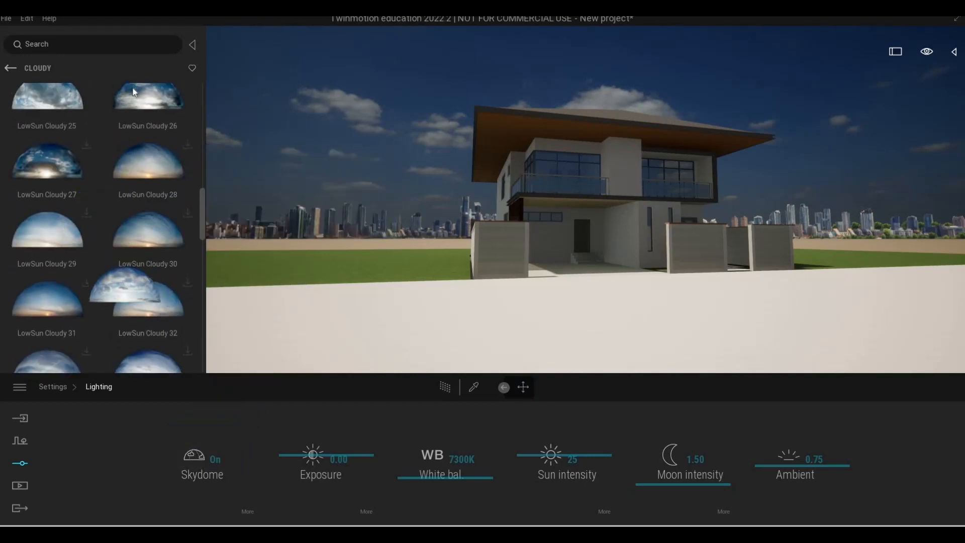
scroll(143, 98, "up", 6)
mouse_move(189, 146)
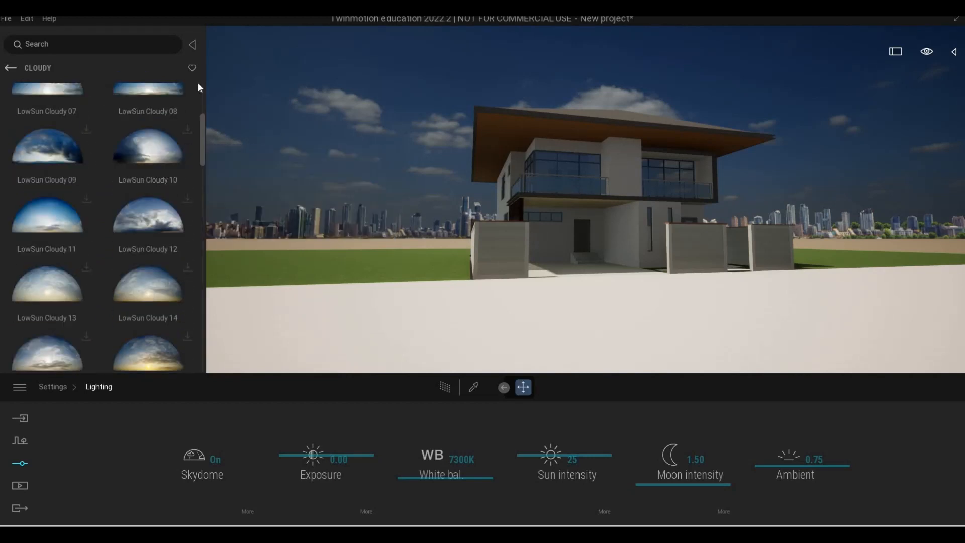
scroll(197, 82, "up", 3)
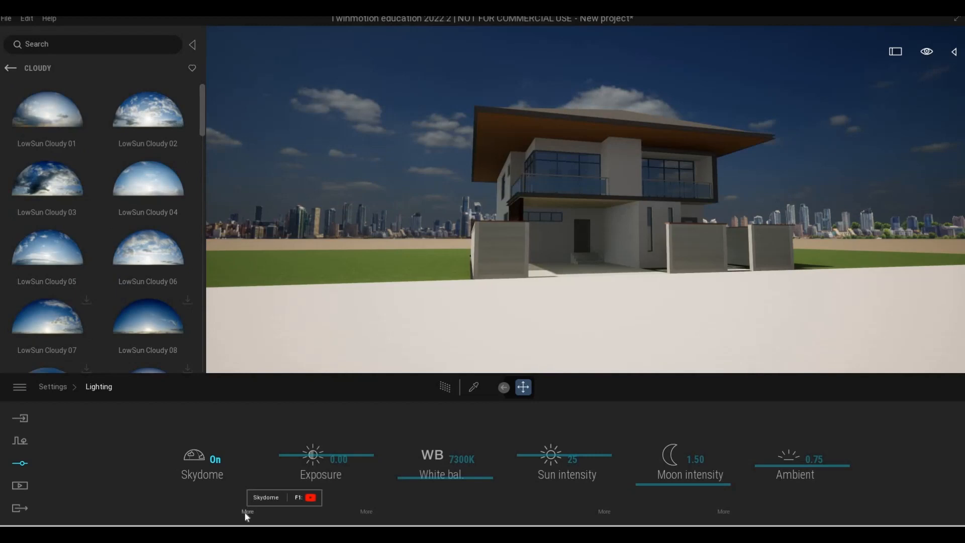
Replace the sky in the skydome's detailed settings with LowSun Cloudy 06
left_click(246, 512)
mouse_move(167, 230)
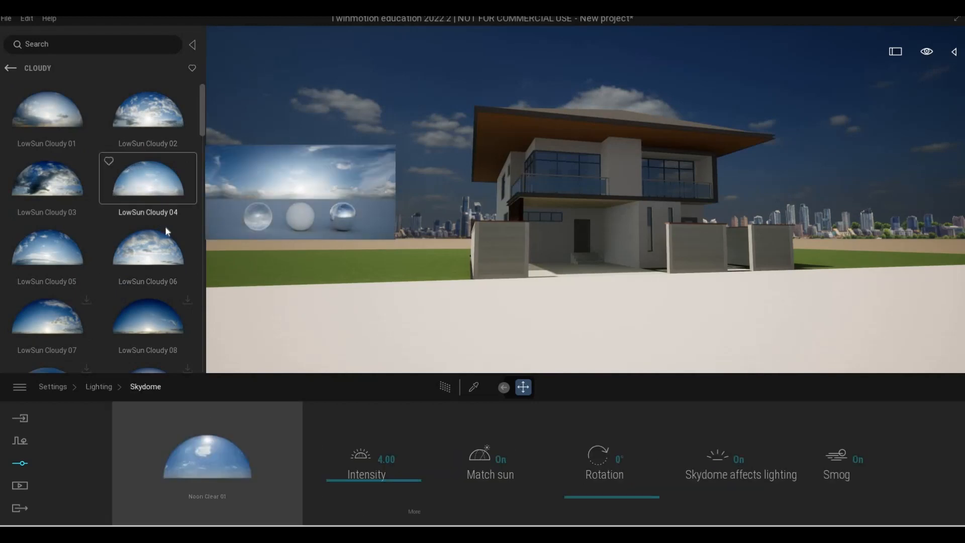
left_click_drag(203, 446, 205, 445)
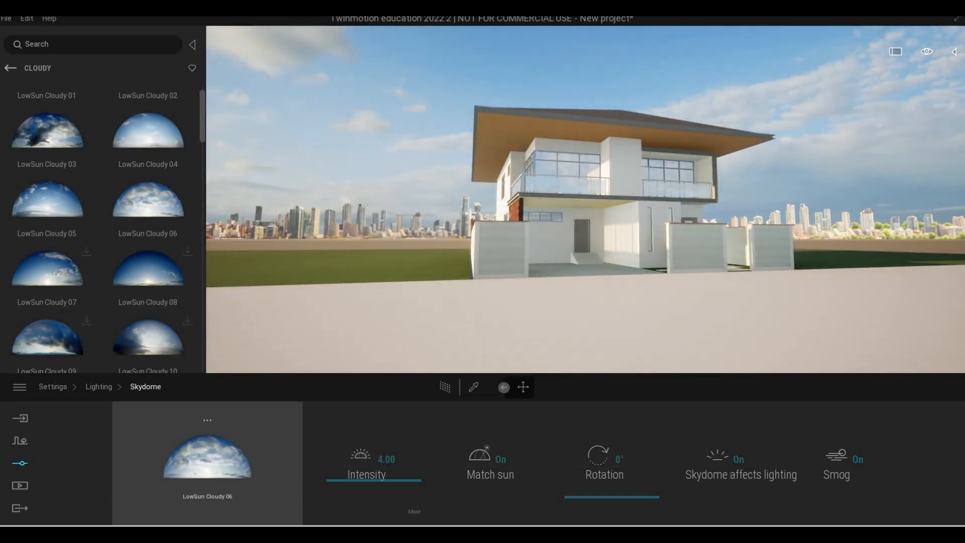
Turn on Parallelism in the camera settings
left_click(19, 484)
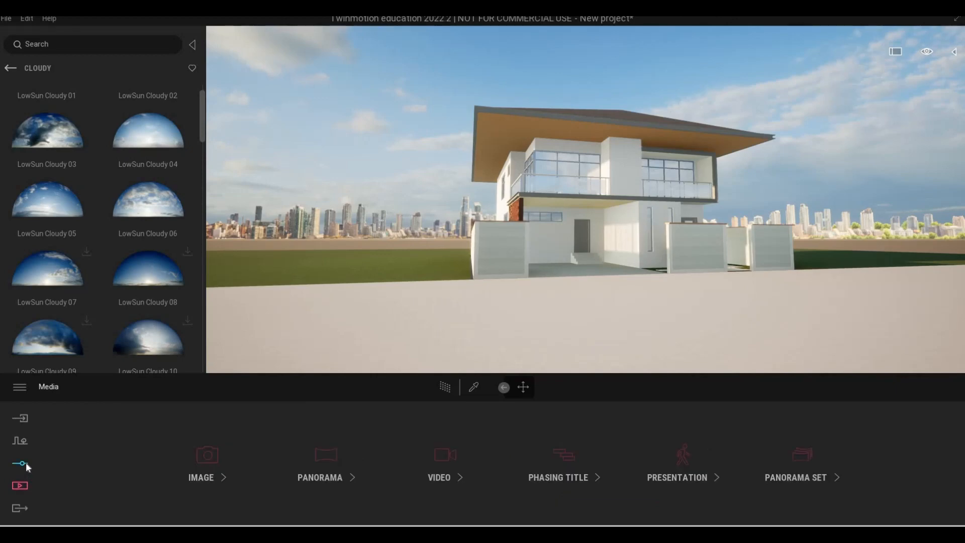
left_click(25, 463)
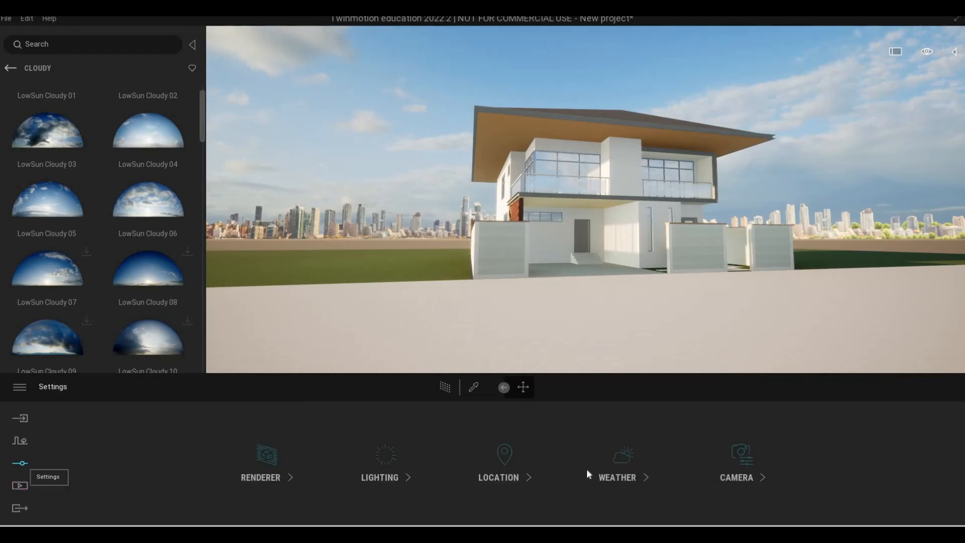
left_click(736, 459)
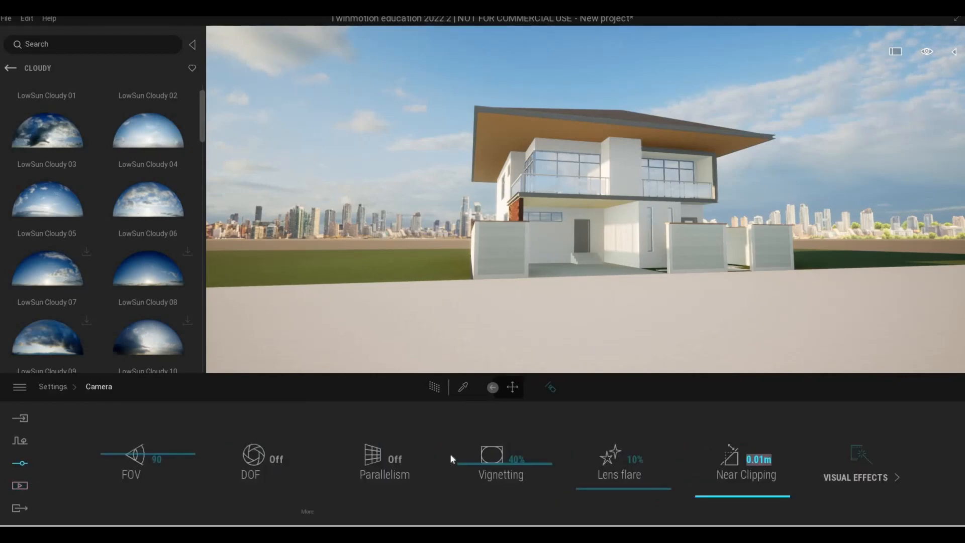
left_click(393, 459)
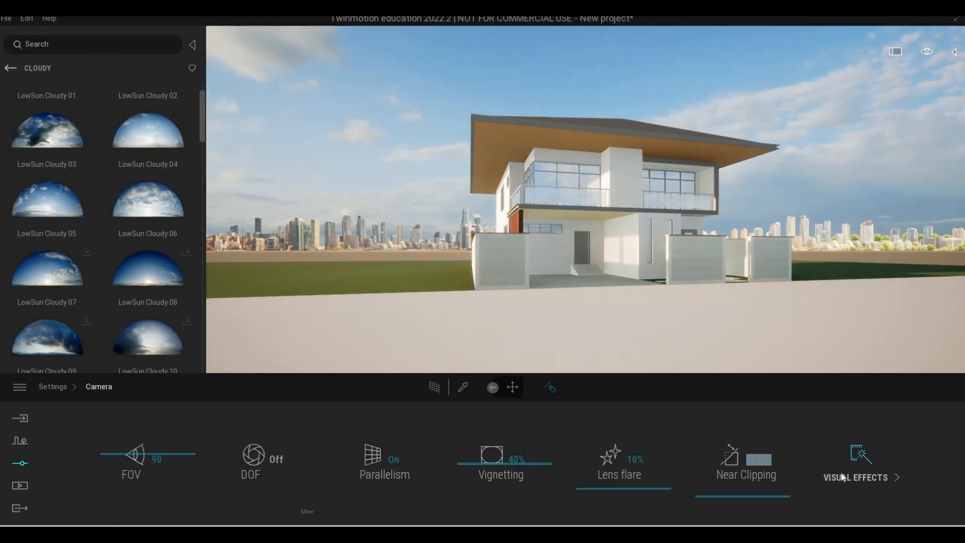
Apply the Blue Tint color gradient in the camera's visual effects
left_click(843, 477)
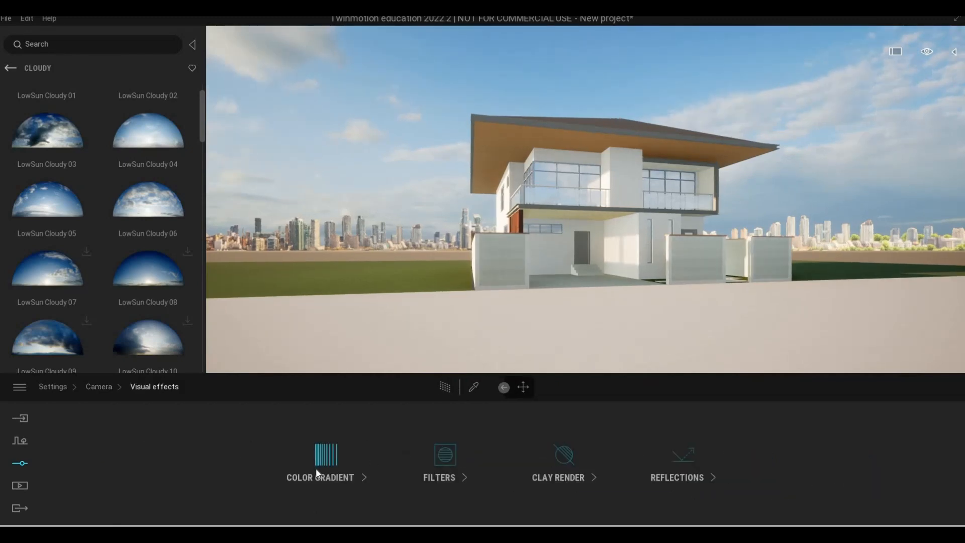
left_click(316, 470)
left_click(391, 460)
left_click(392, 461)
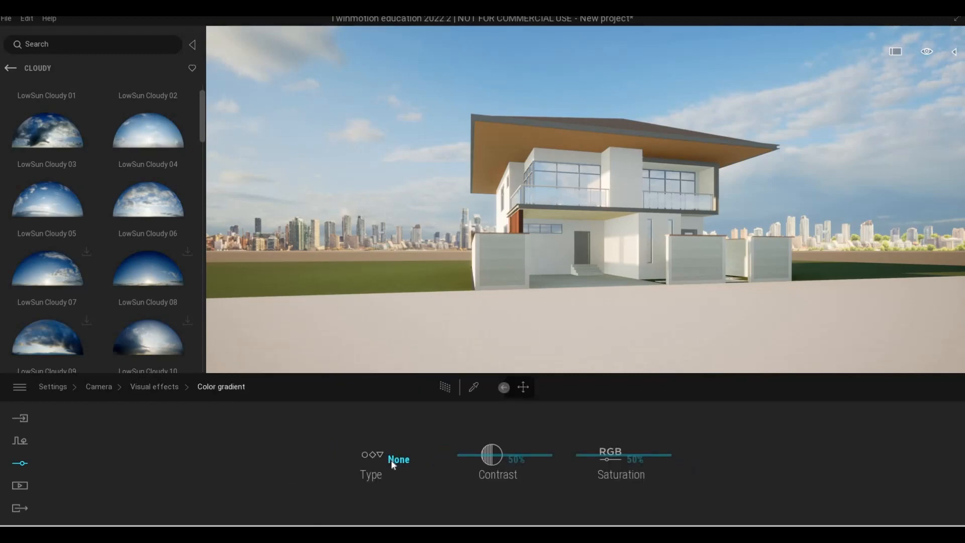
left_click(393, 461)
scroll(439, 392, "down", 2)
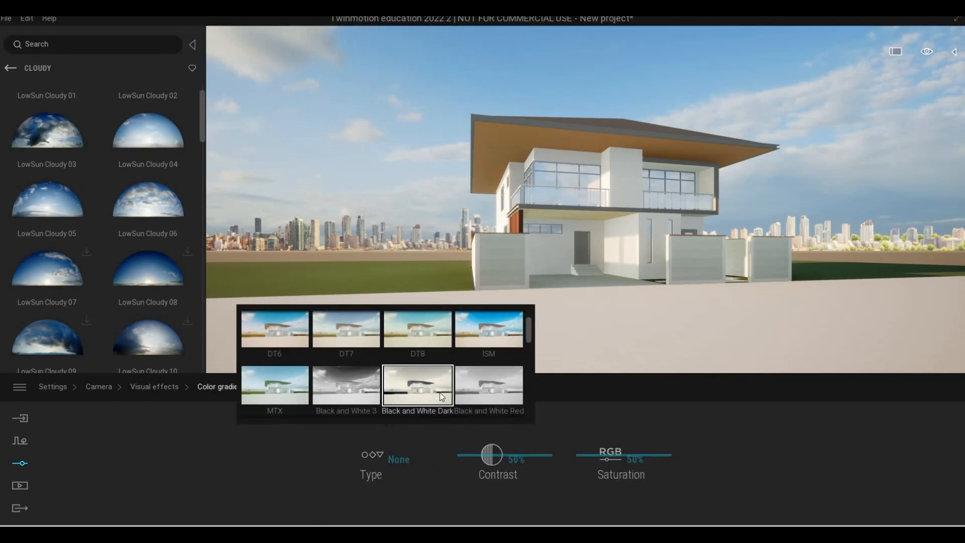
scroll(440, 393, "down", 3)
left_click(494, 378)
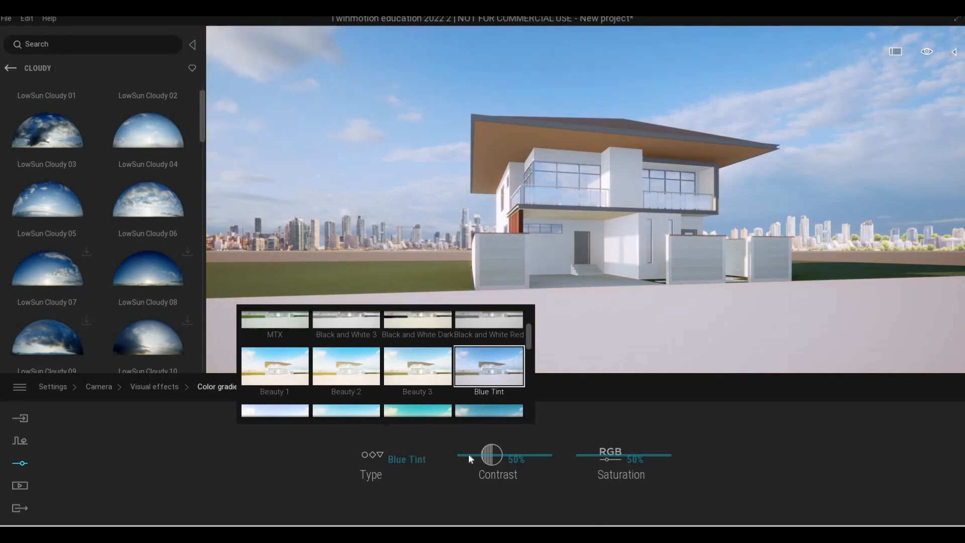
left_click(159, 387)
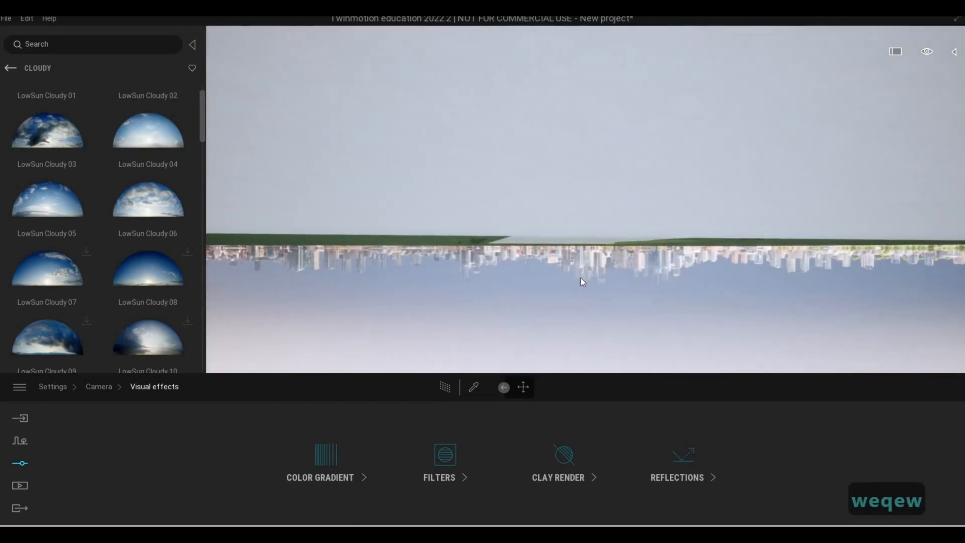
Move the viewpoint around the front of the house to examine the tinted scene from near and far
key("w")
key("q")
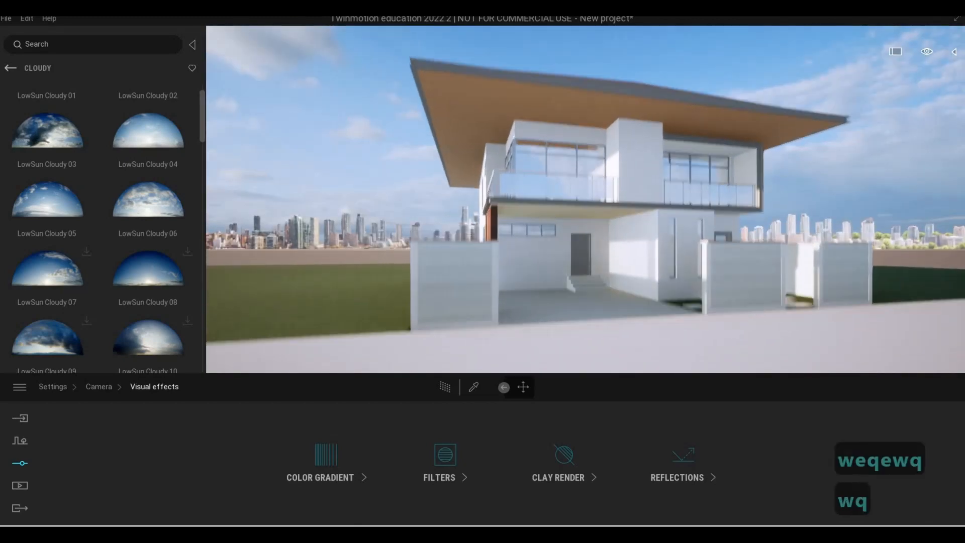
key("w")
key("s")
key("e")
key("s")
key("s")
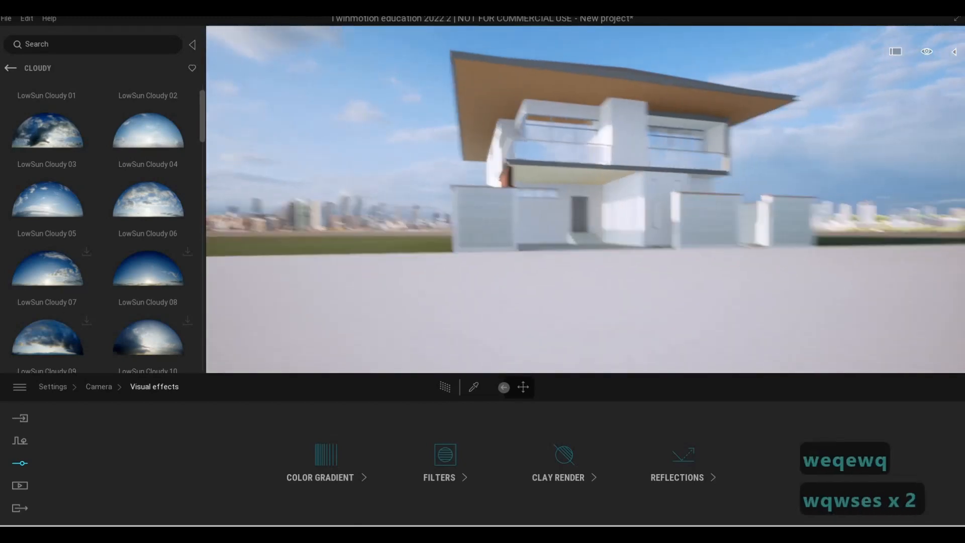
key("s")
key("s")
key("q")
key("d")
key("w")
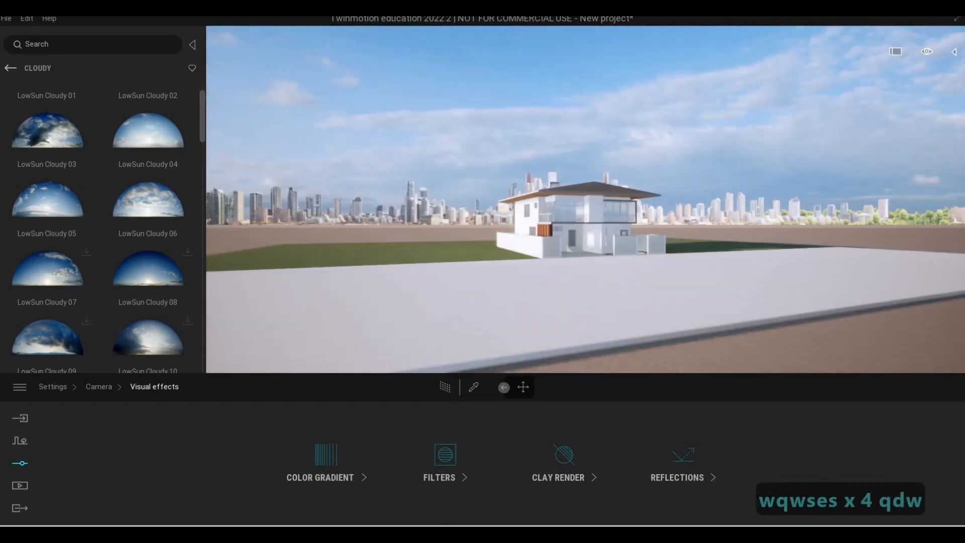
key("w")
key("w")
key("w")
key("w")
key("w")
key("w")
key("w")
key("w")
key("w")
key("w")
key("w")
key("w")
key("w")
key("w")
key("w")
key("e")
key("d")
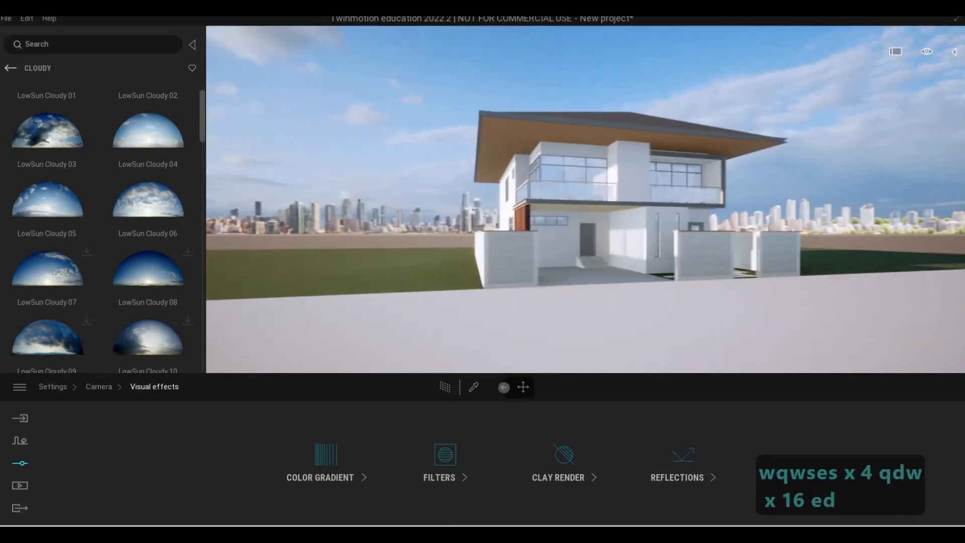
key("w")
key("w")
key("s")
key("e")
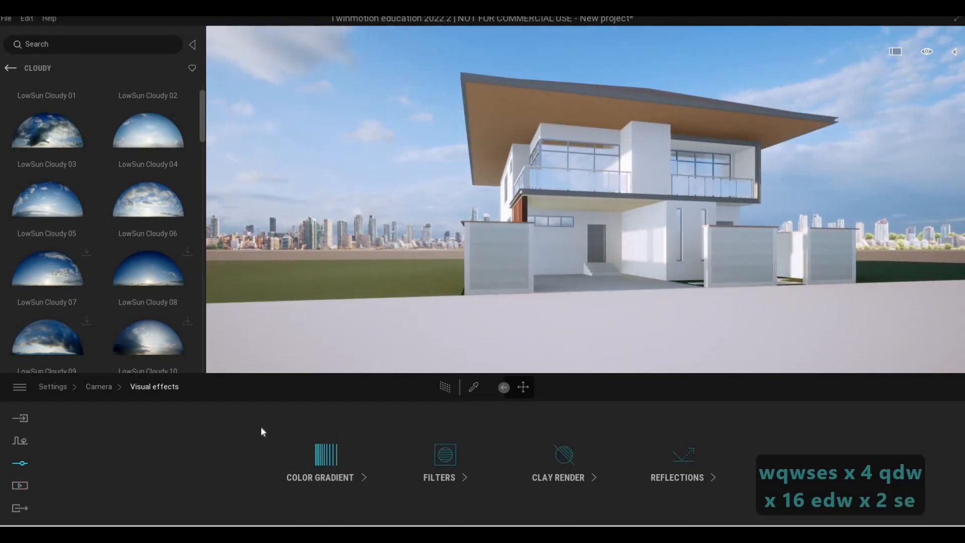
left_click(327, 458)
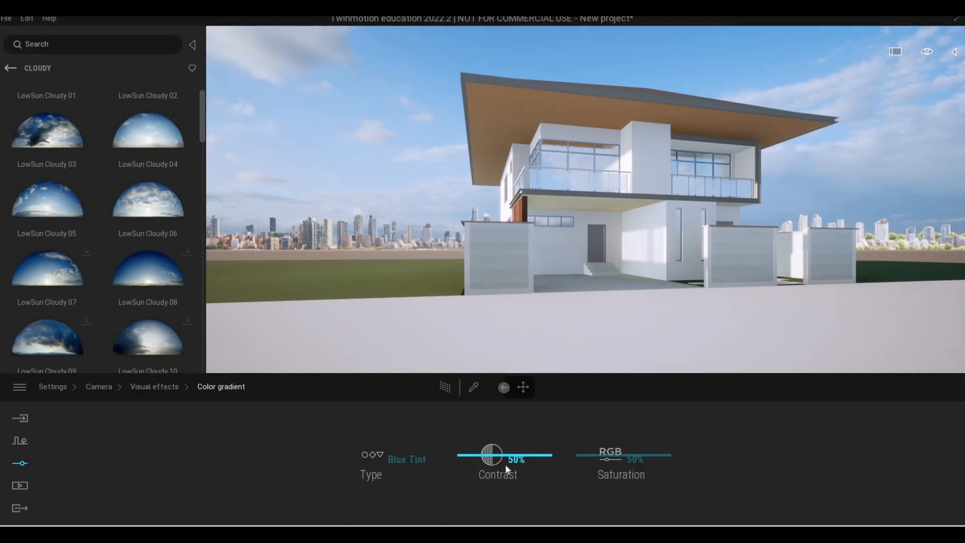
left_click(155, 388)
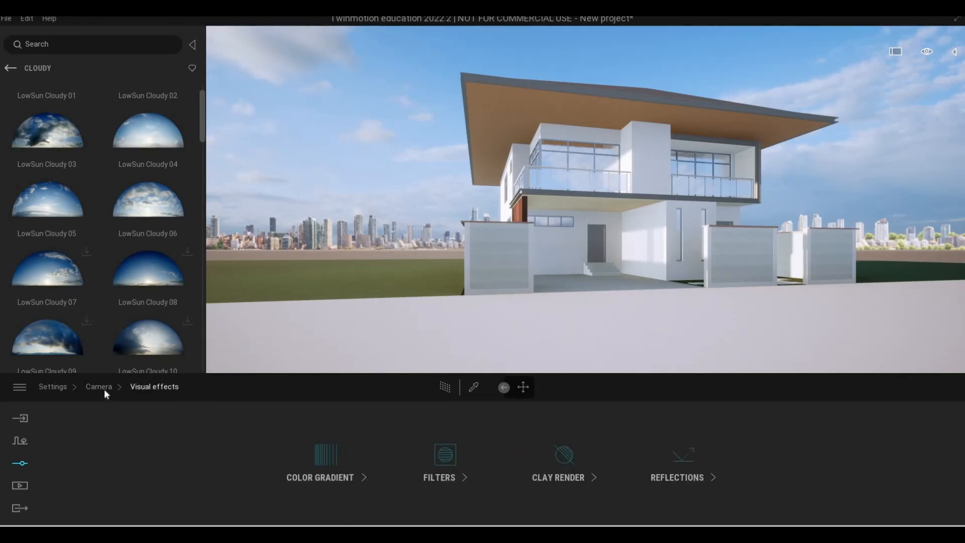
Set the white balance to 6475K in the lighting settings
left_click(104, 388)
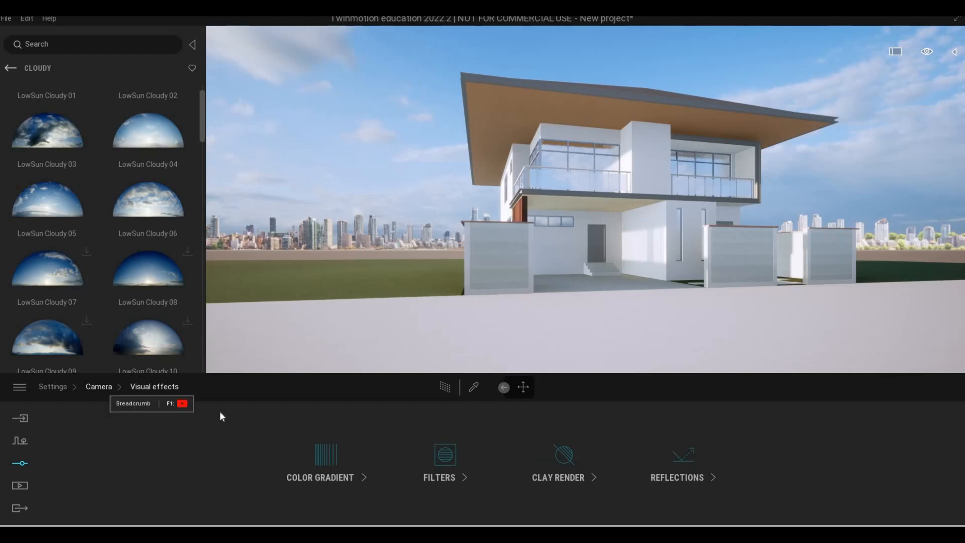
left_click(56, 388)
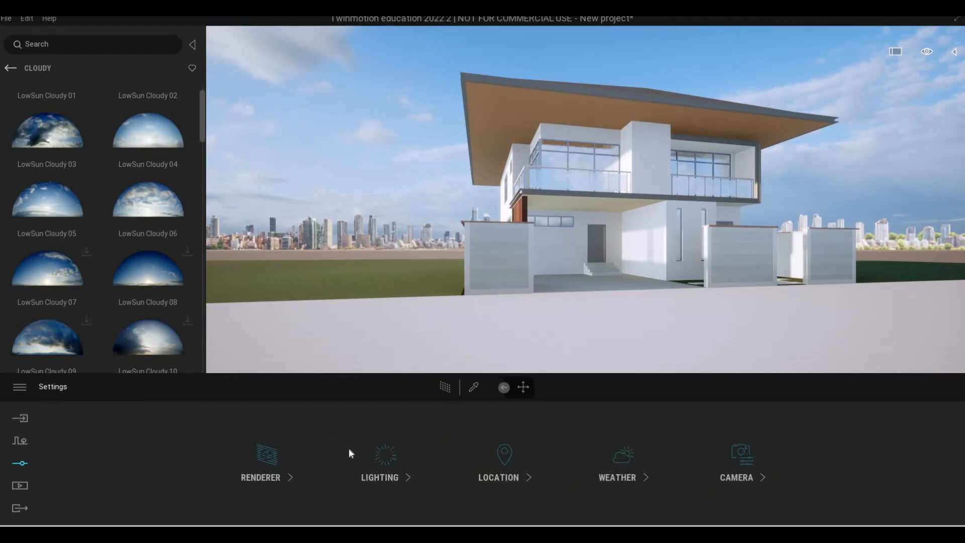
left_click(380, 467)
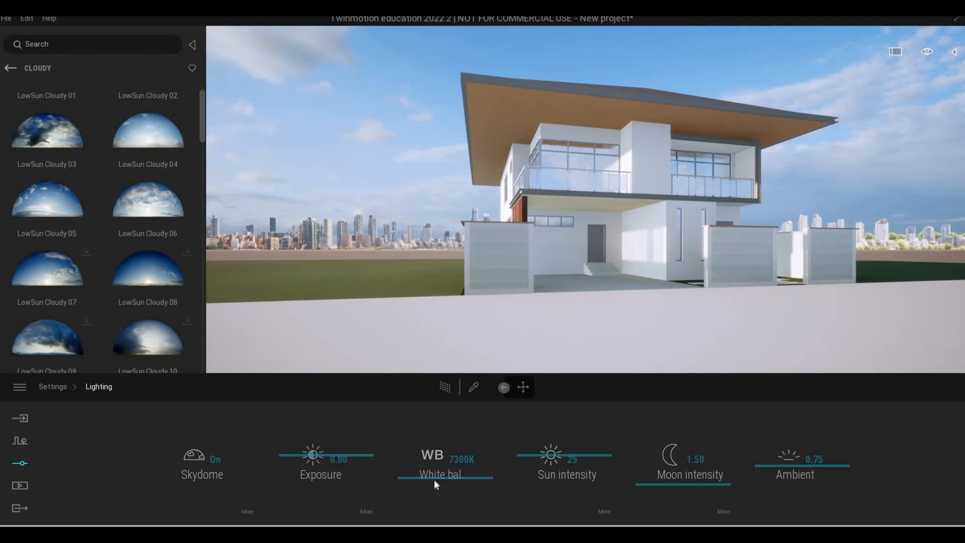
left_click_drag(424, 483, 423, 487)
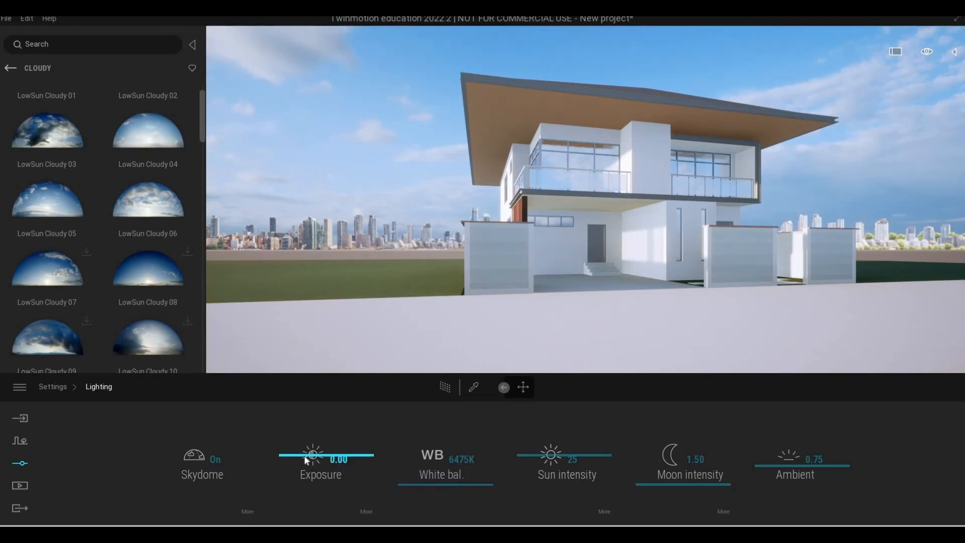
Try an exposure of 0.47 and check the renderer settings
left_click_drag(305, 455, 305, 451)
left_click_drag(305, 449, 295, 458)
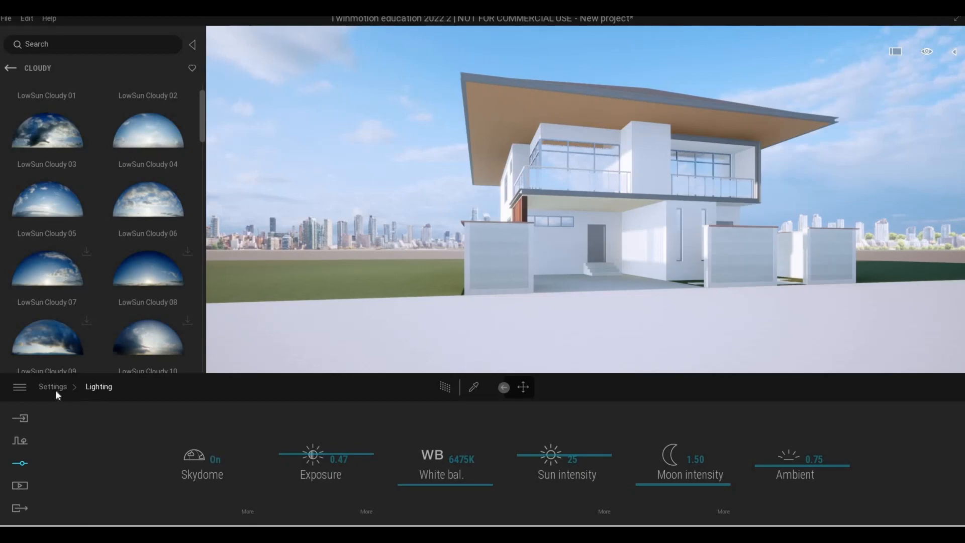
left_click(256, 469)
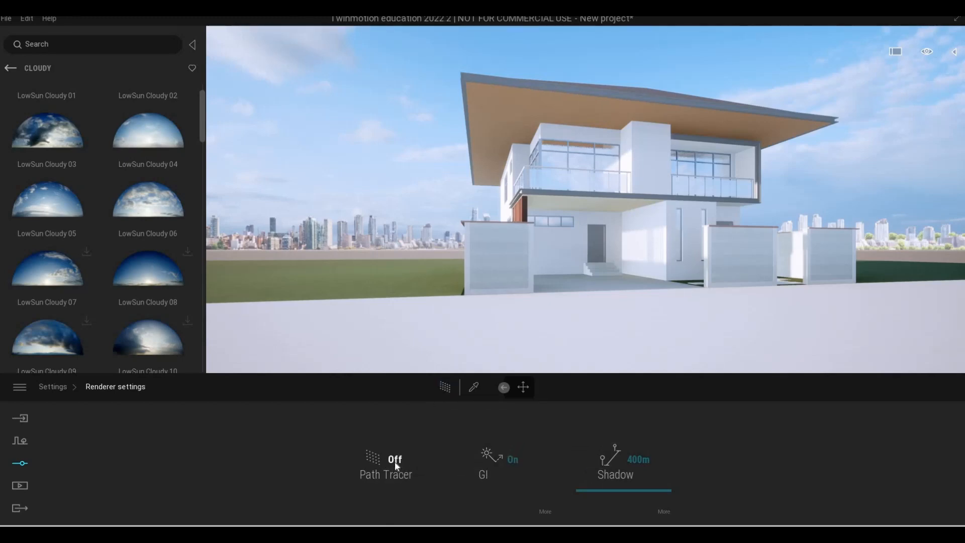
left_click(58, 391)
Adjust the lighting to an exposure of -0.26, a sun intensity of 21 and an ambient value of 1.04
left_click(310, 457)
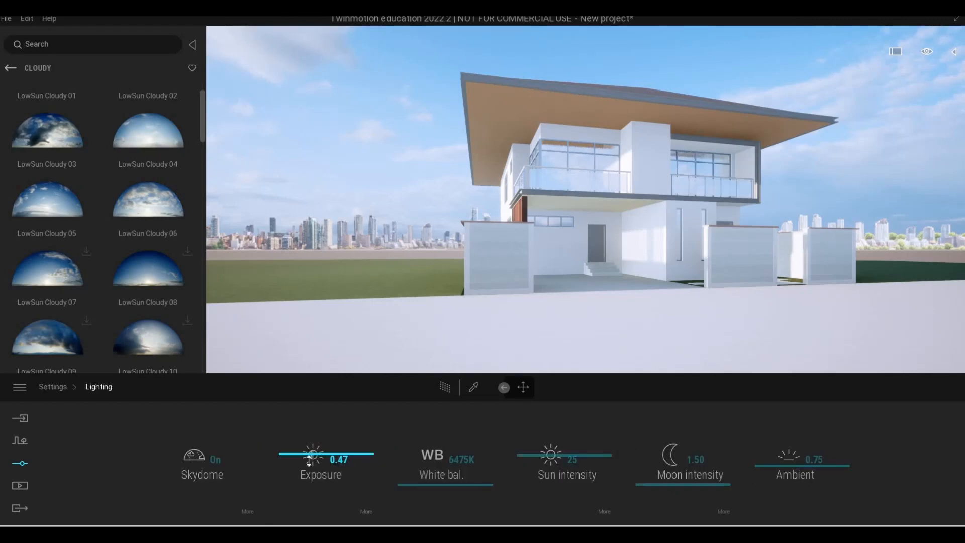
left_click_drag(310, 458, 272, 427)
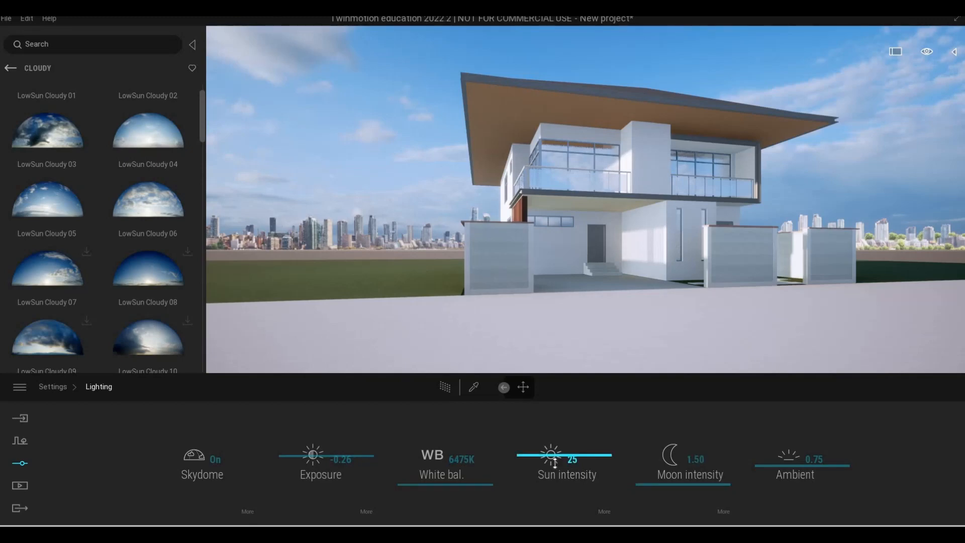
left_click_drag(555, 462, 554, 461)
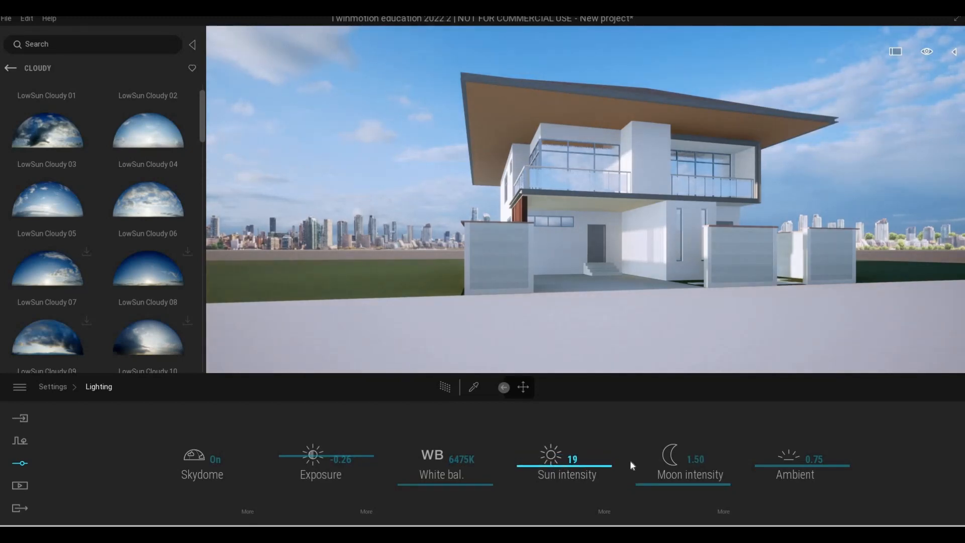
left_click_drag(752, 454, 751, 450)
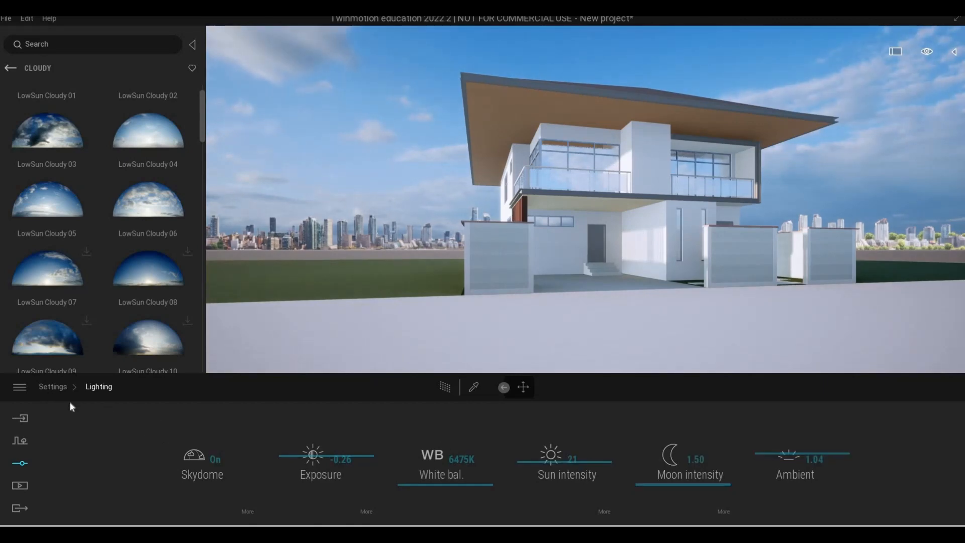
Set the background picture to None in the location settings
left_click(53, 386)
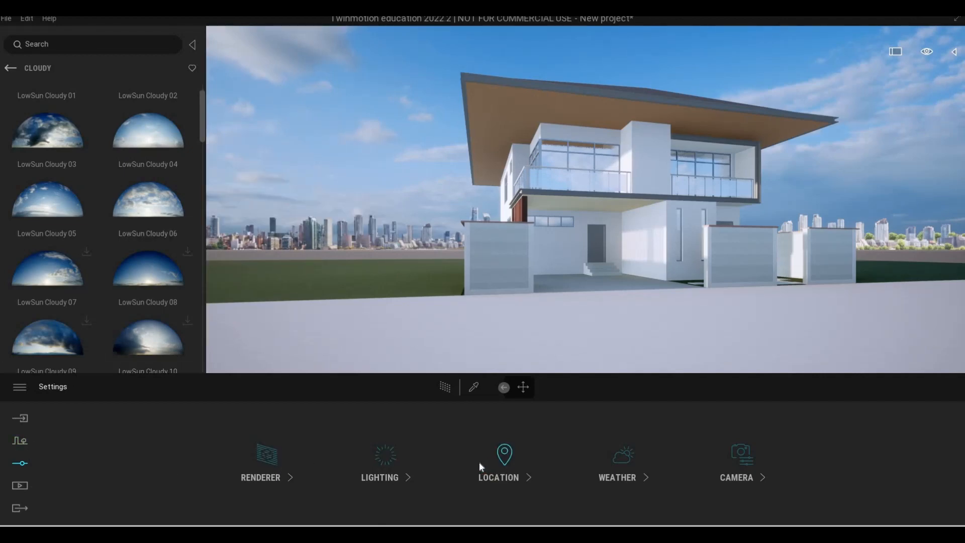
left_click(502, 459)
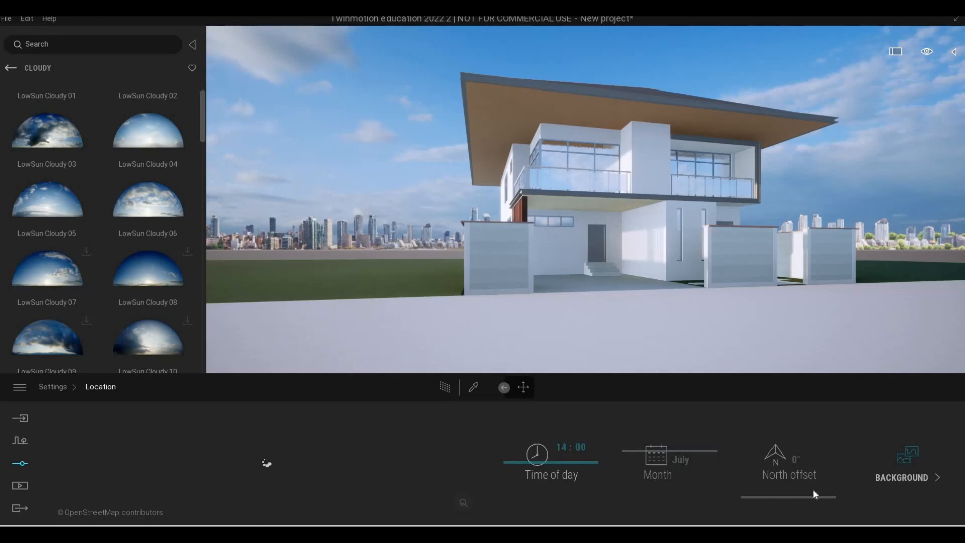
left_click(885, 481)
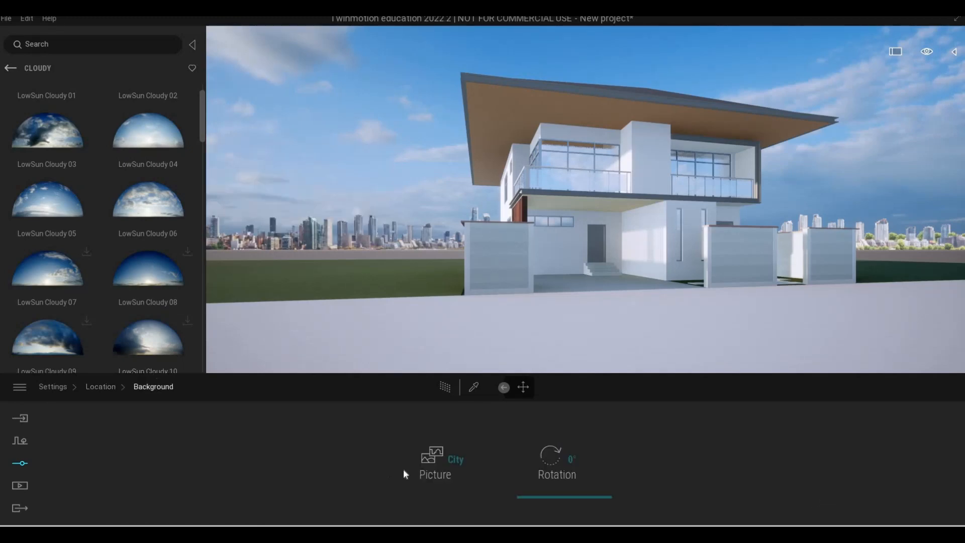
left_click(440, 460)
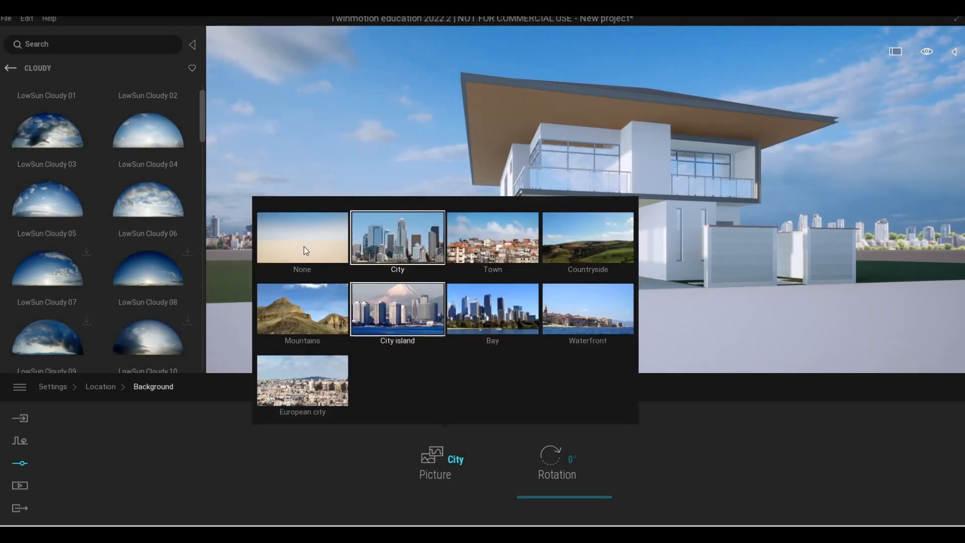
left_click(288, 257)
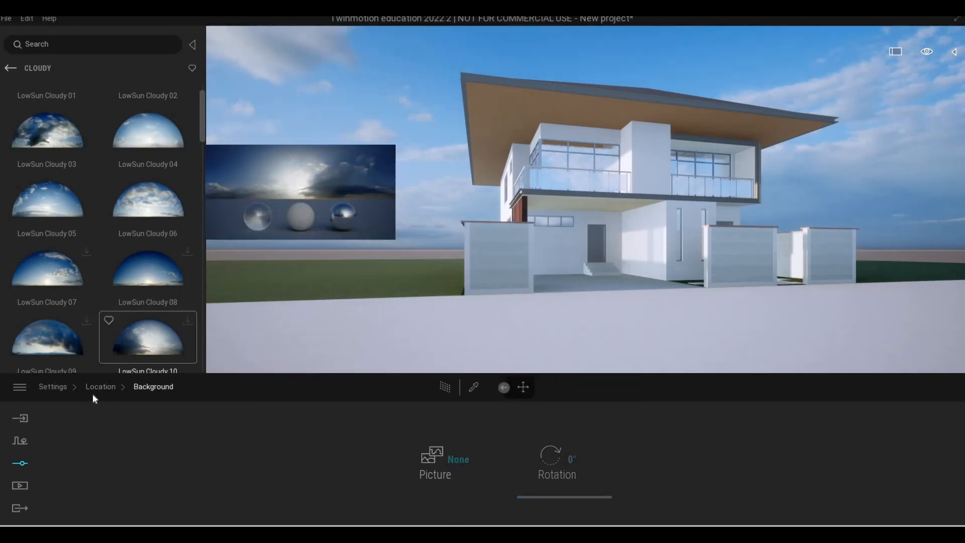
Toggle the skydome off and back on in the lighting settings
left_click(92, 392)
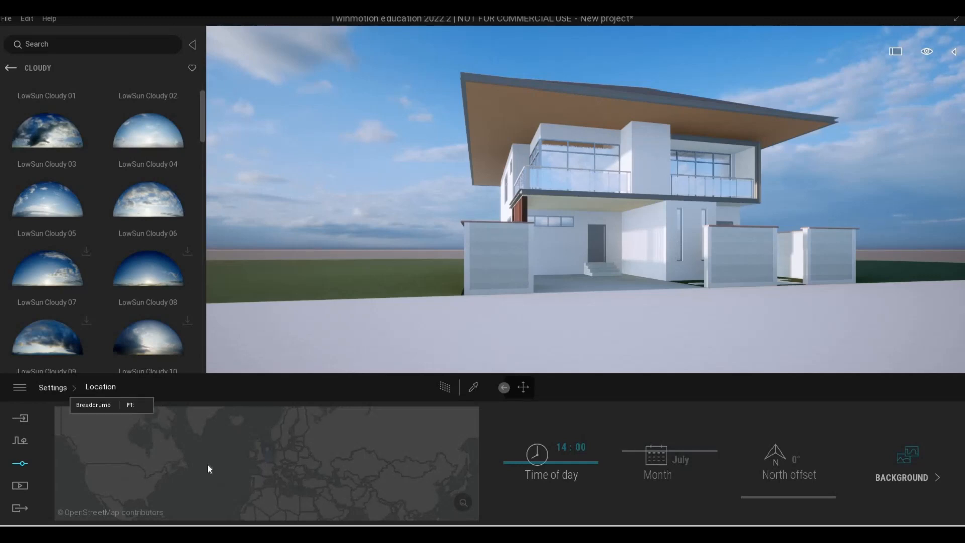
left_click(376, 468)
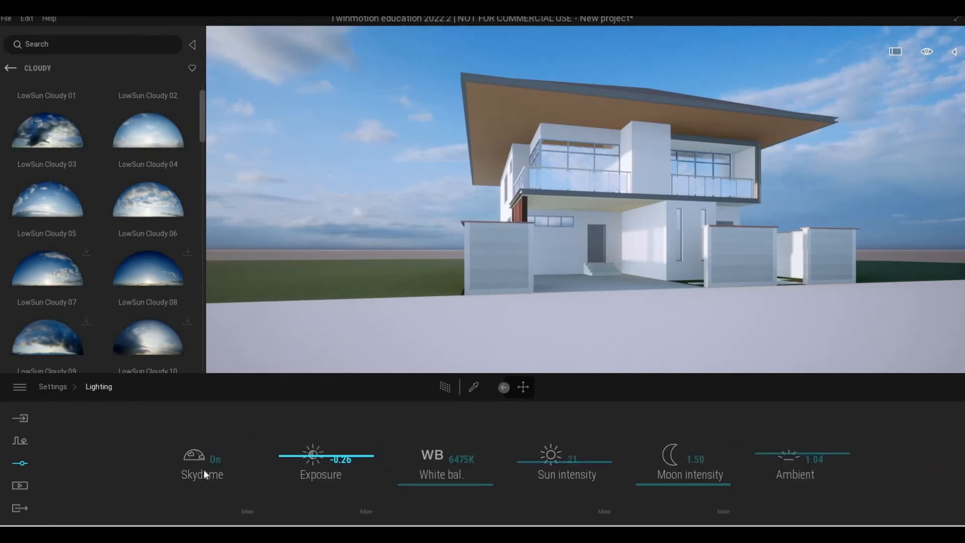
left_click(204, 467)
left_click(205, 466)
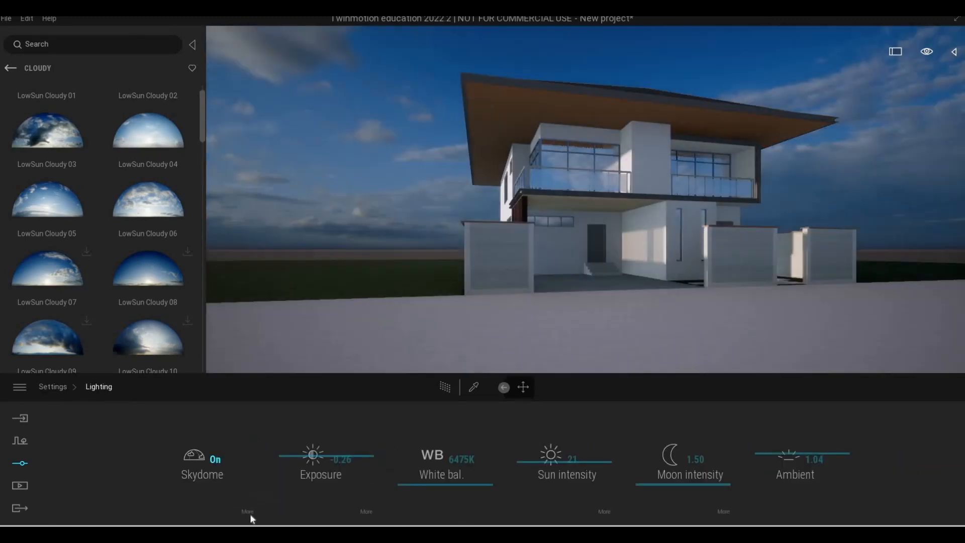
Set the skydome's rotation to 277° in its detailed settings
left_click(249, 511)
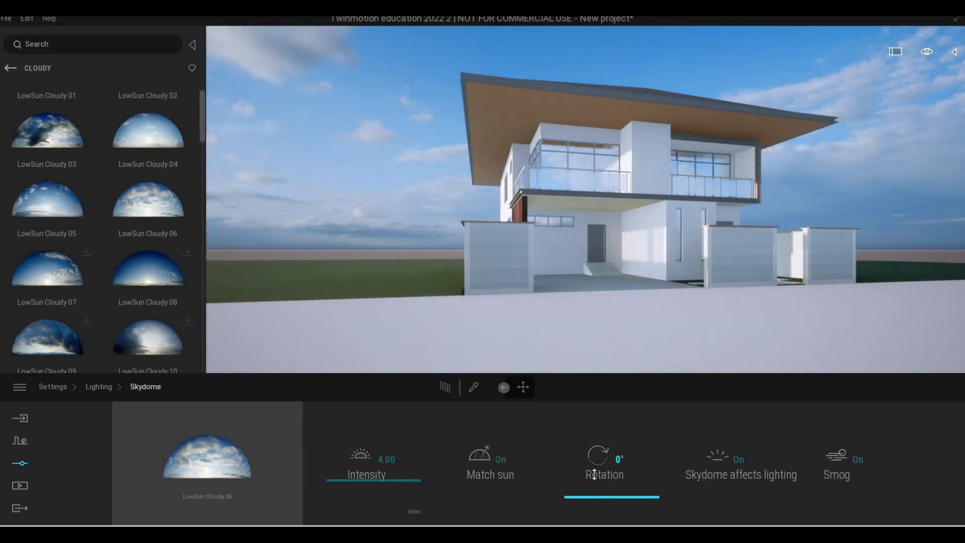
left_click_drag(593, 475, 578, 435)
key("F1")
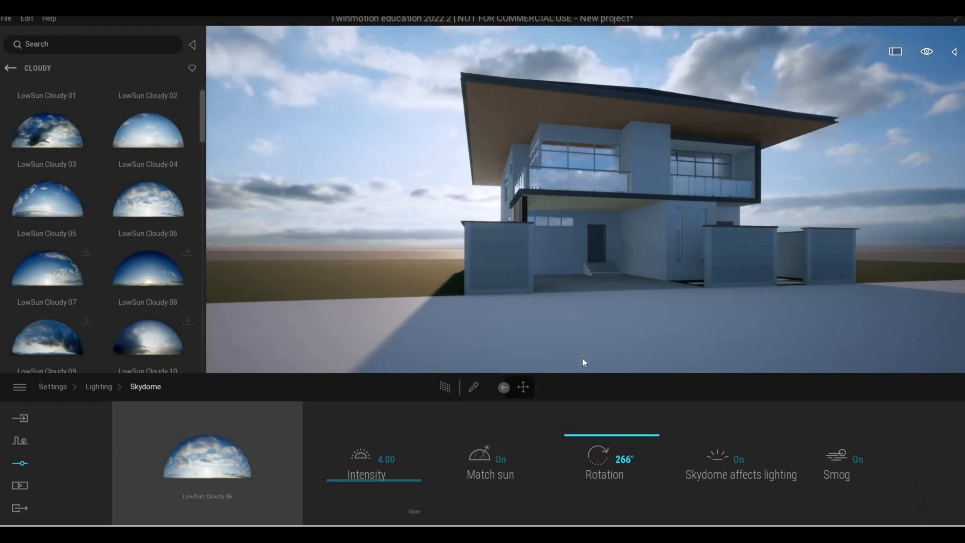
key("F1")
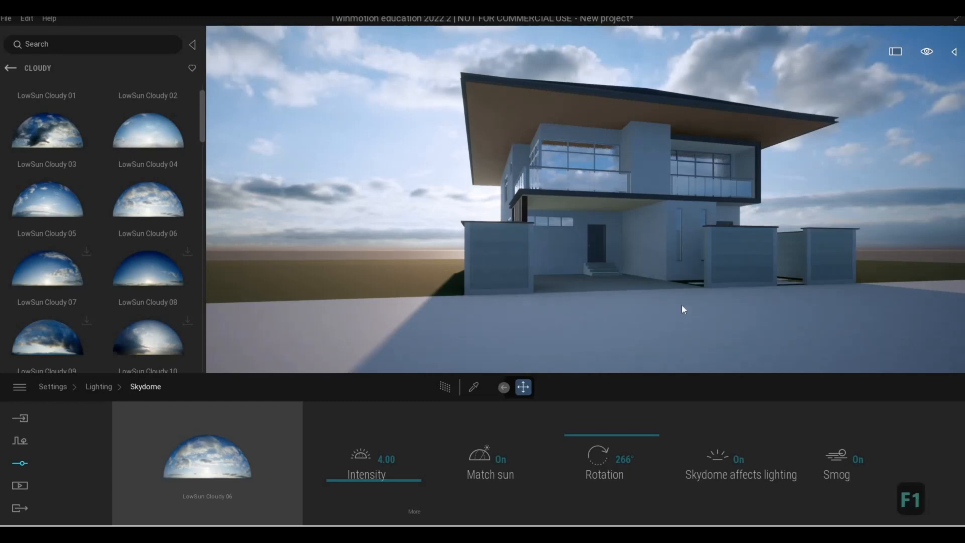
key("s")
key("d")
key("d")
key("w")
key("a")
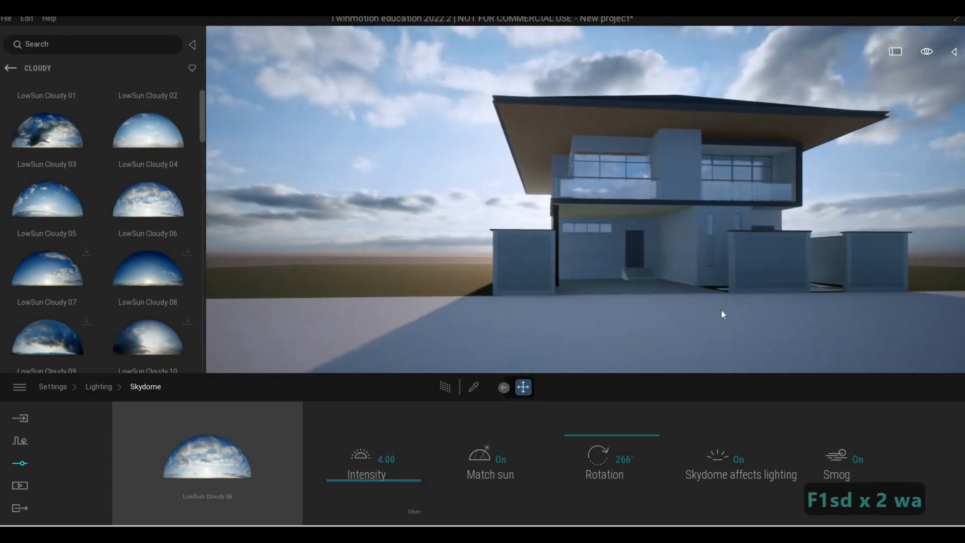
left_click_drag(593, 435, 593, 432)
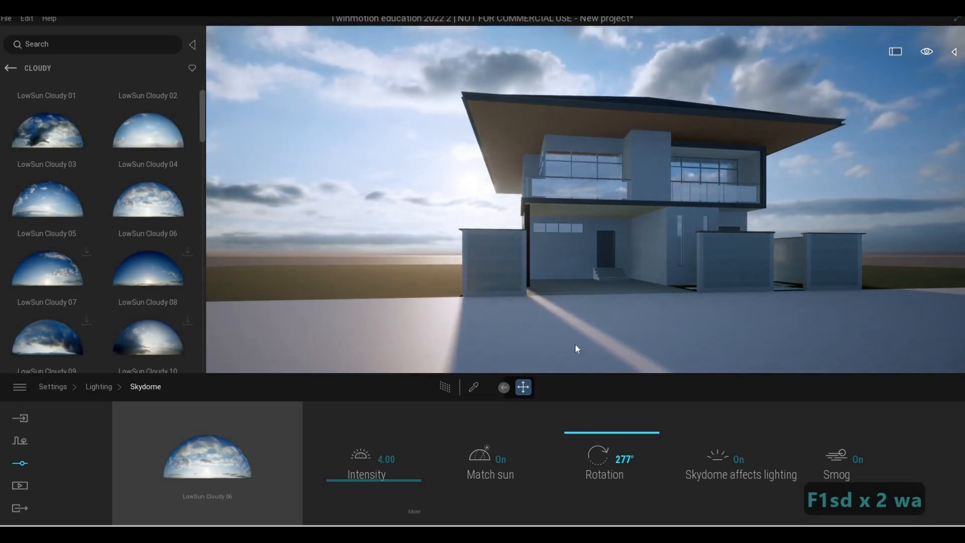
Go back from the Cloudy sky presets to the main Skies category in the library
key("F1")
key("F1")
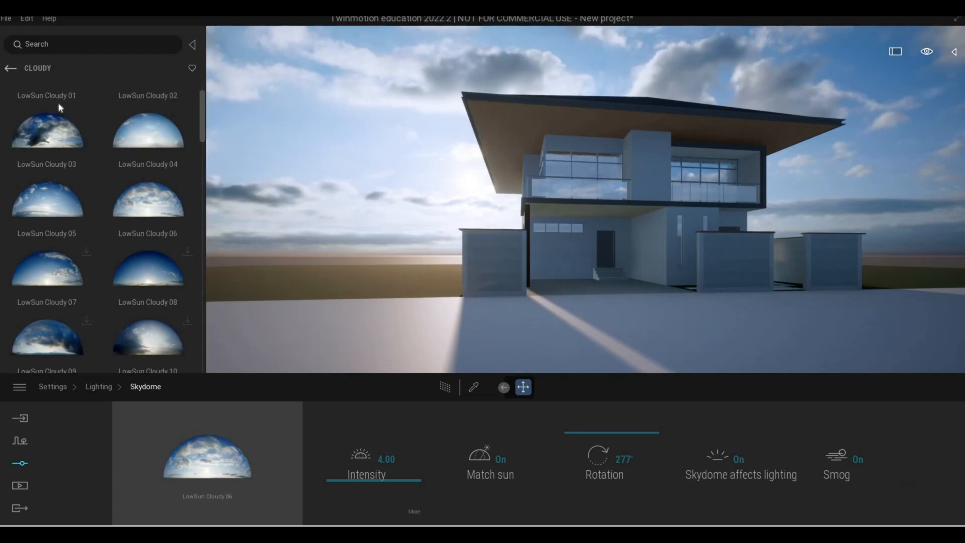
key("F1")
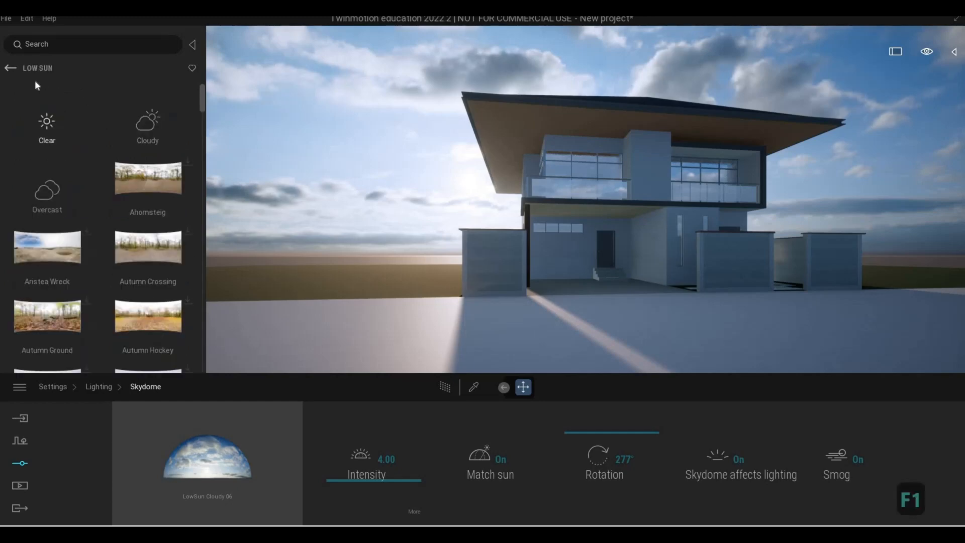
left_click(11, 69)
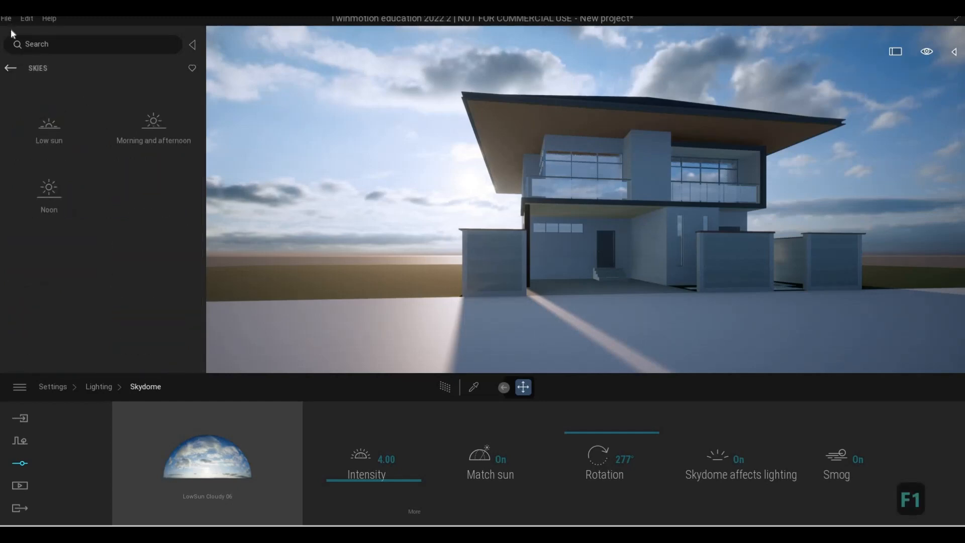
Save the project as a Twinmotion file named KRKK HOUSE in the house's Twinmorion folder
left_click(8, 19)
left_click(8, 22)
left_click(8, 20)
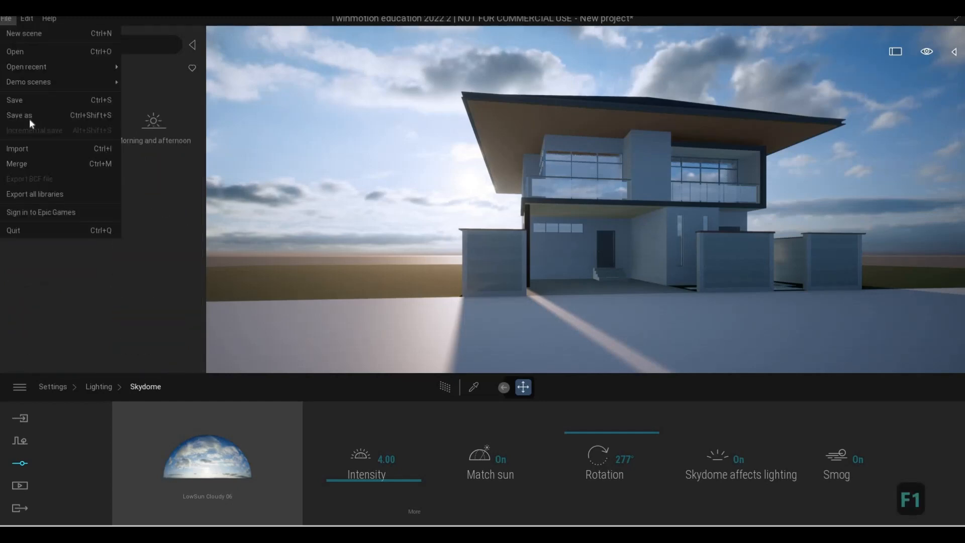
left_click(28, 115)
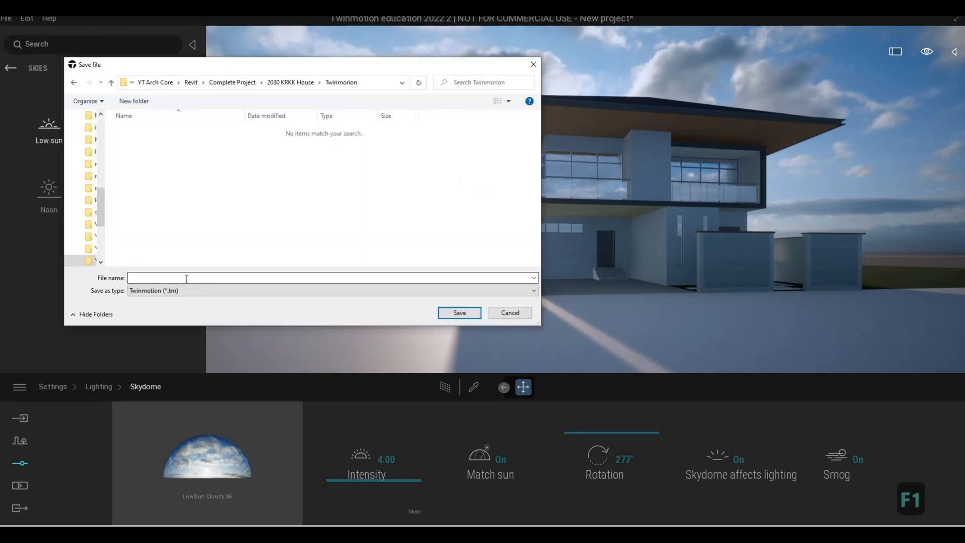
left_click(185, 276)
type("ho")
key("BackSpace")
key("BackSpace")
key("BackSpace")
key("BackSpace")
key("BackSpace")
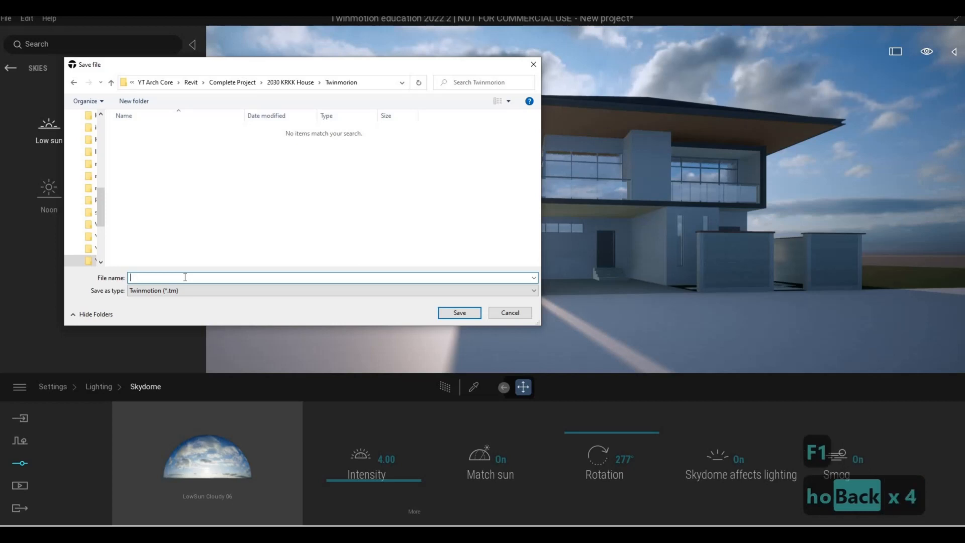
type("k")
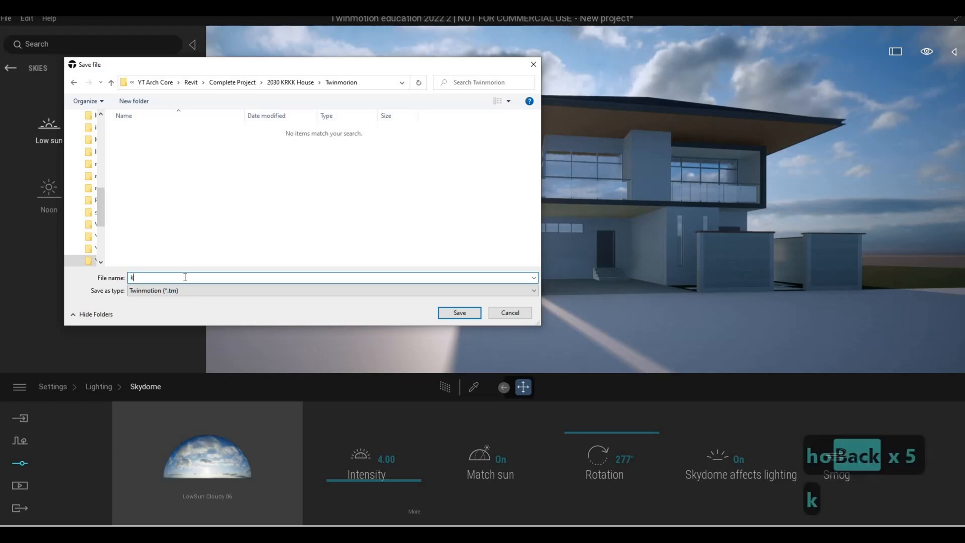
key("BackSpace")
key("Caps_Lock")
type("KR")
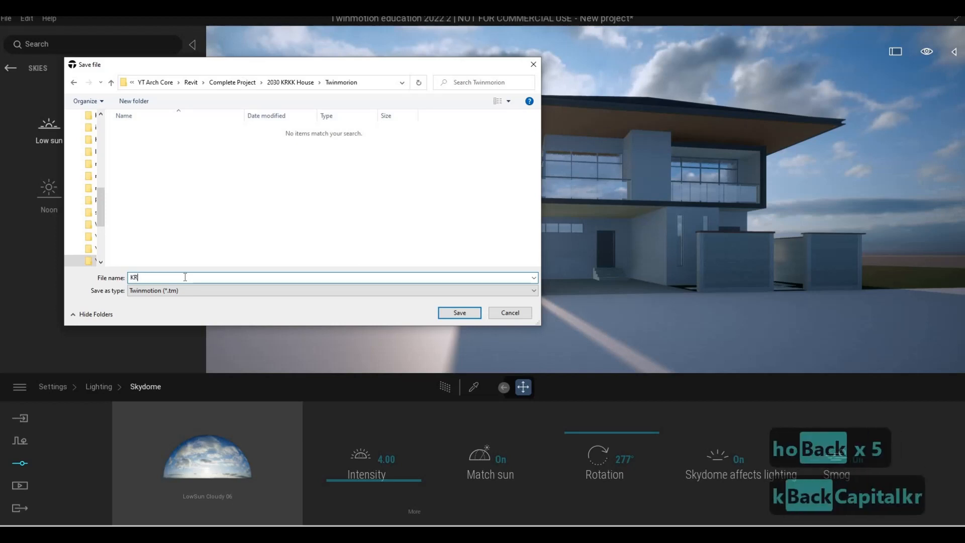
type("KK HOUSE")
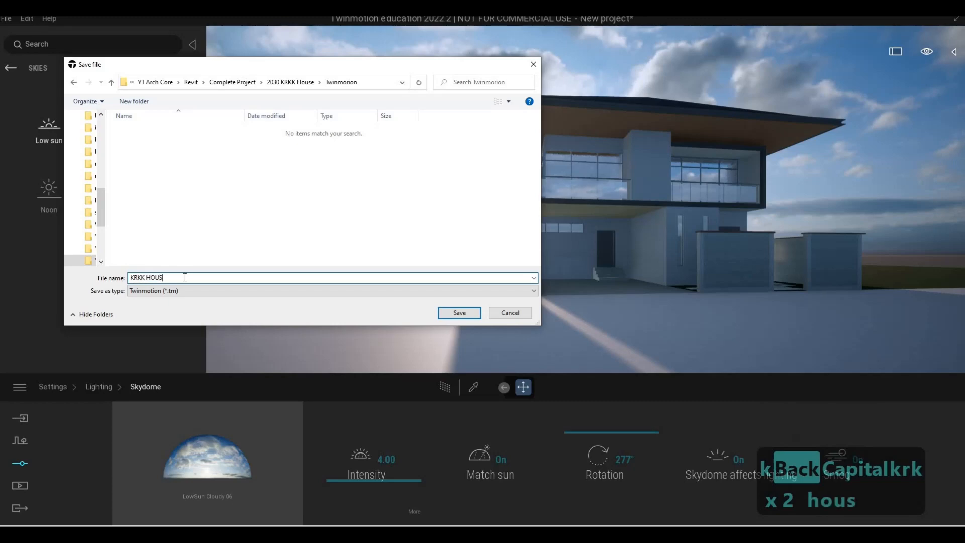
left_click(449, 313)
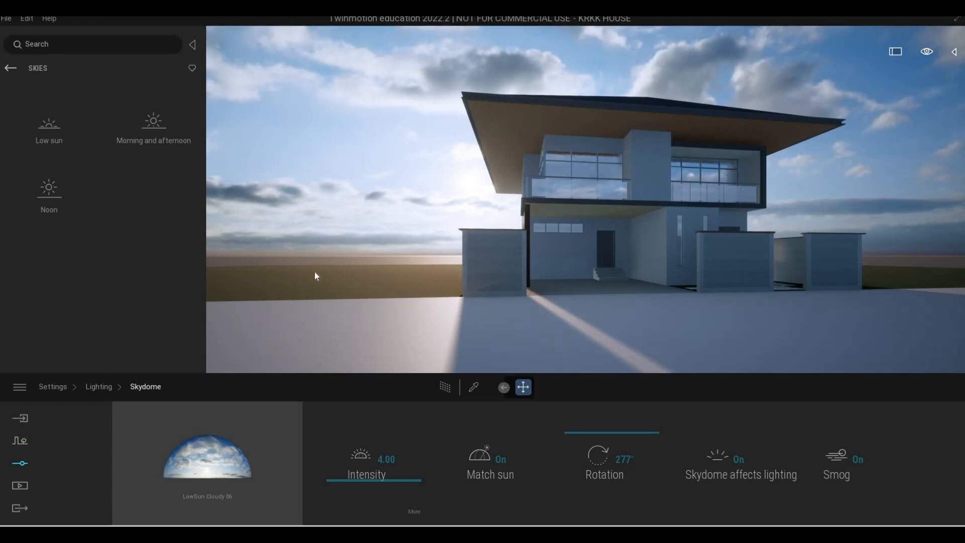
Move around the front of the house to examine the facade, carport slats, boundary walls and lighting
key("d")
key("w")
key("d")
key("w")
key("w")
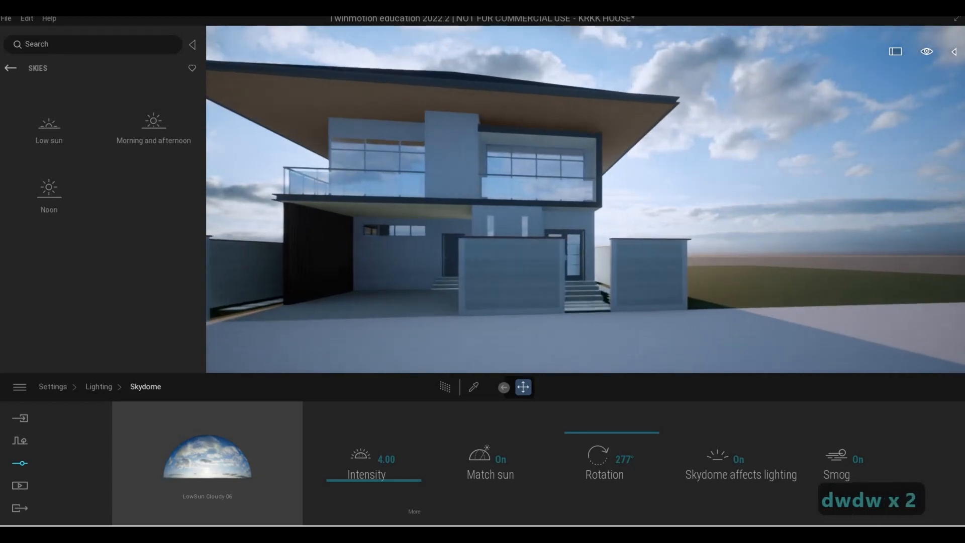
key("d")
key("a")
key("w")
key("d")
key("a")
key("w")
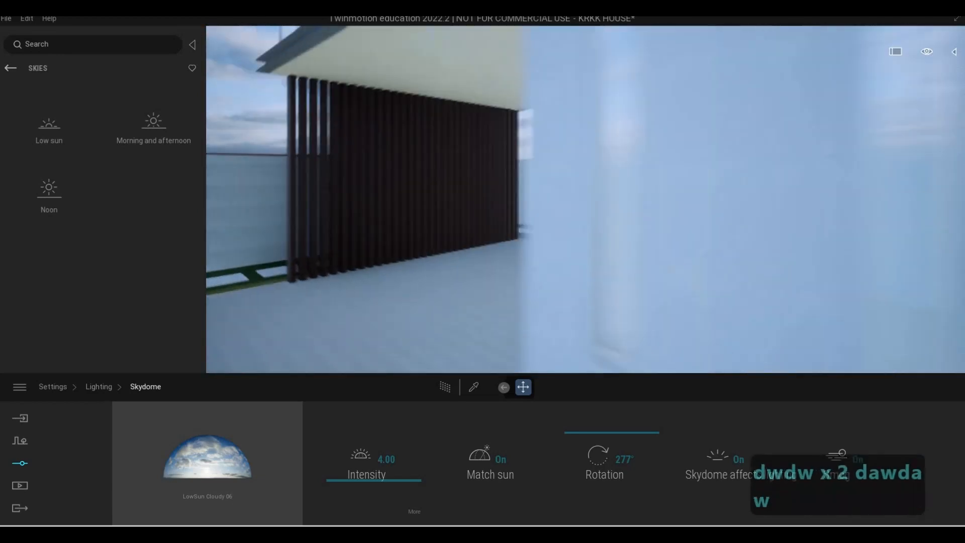
key("a")
key("s")
key("d")
key("s")
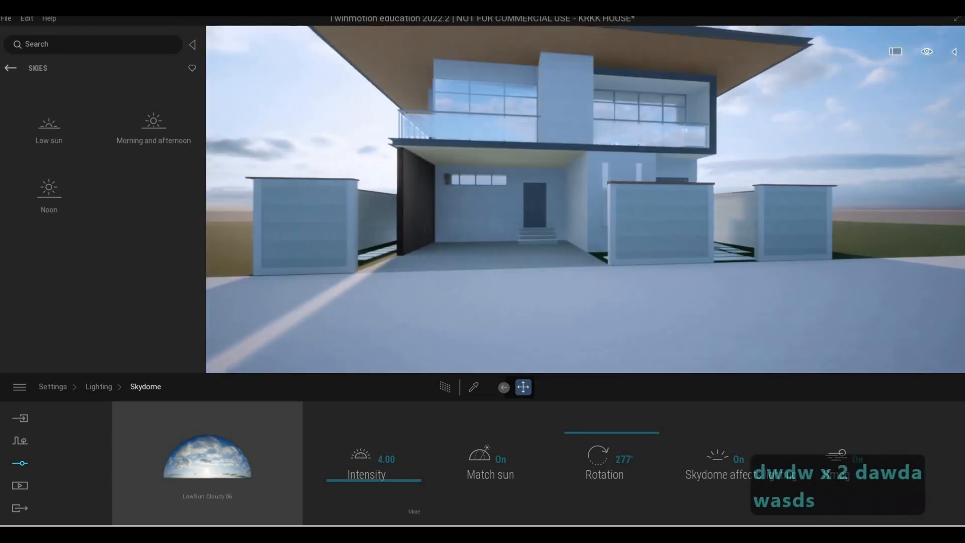
key("w")
key("d")
key("w")
key("w")
key("s")
key("a")
key("s")
key("s")
key("d")
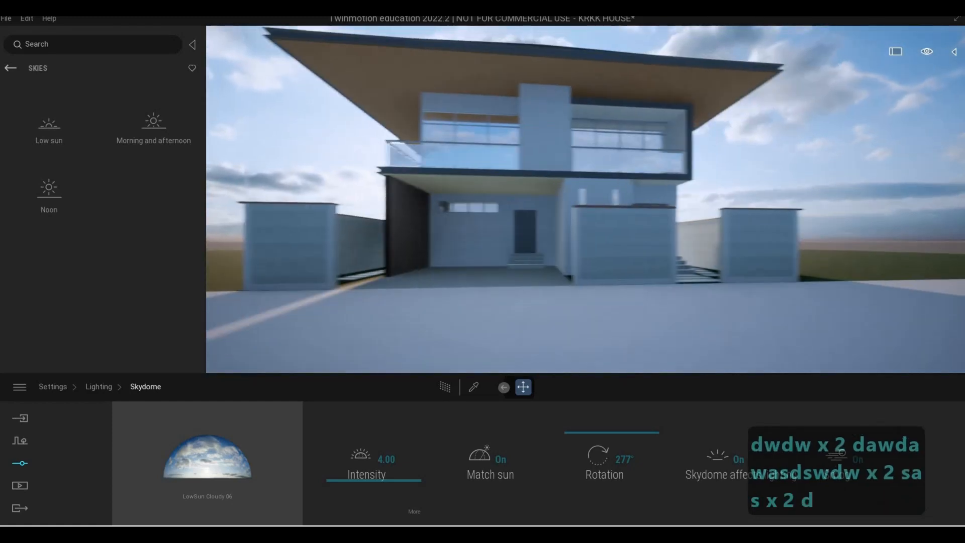
key("a")
key("s")
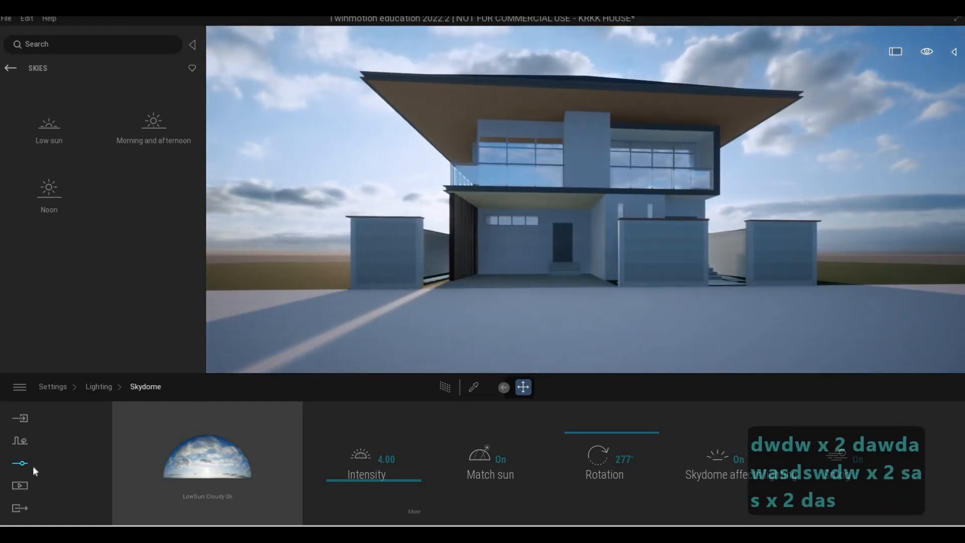
Sign in to the Epic Games account and dismiss the sign-in message
left_click(20, 386)
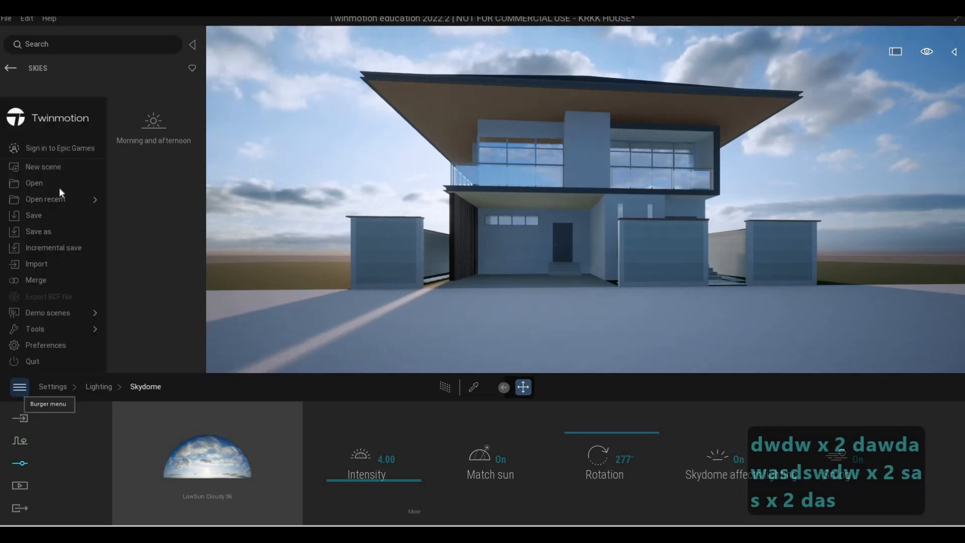
left_click(57, 149)
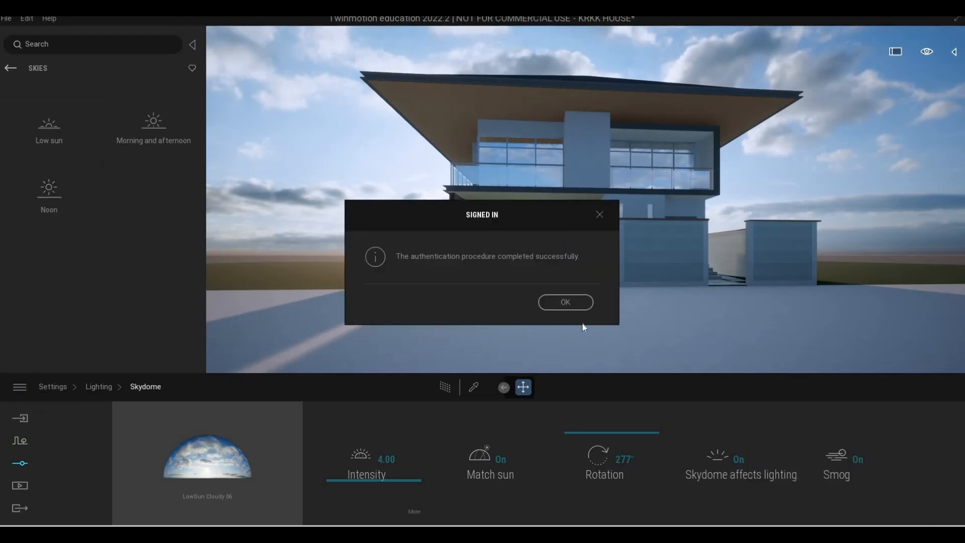
left_click(571, 301)
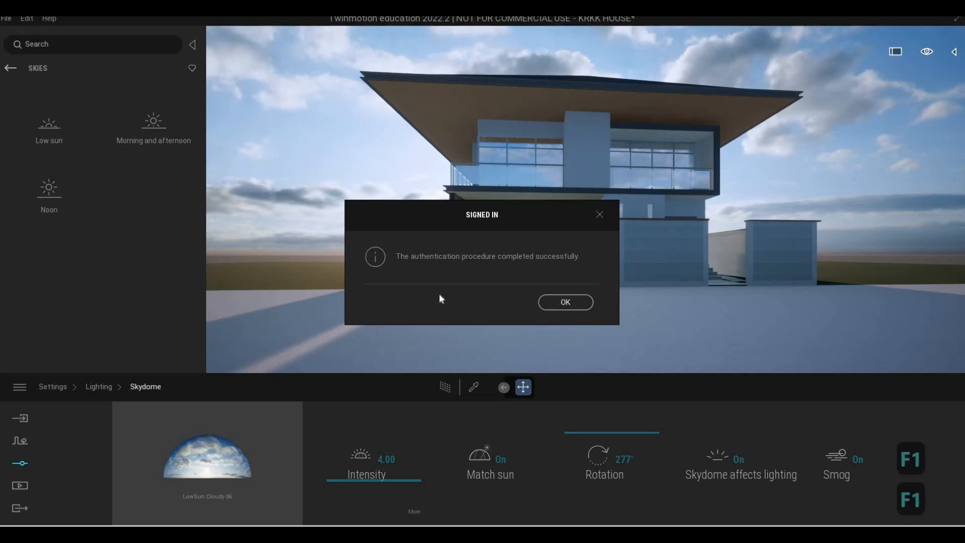
Apply the Two sided glass material from the Glass library to the upper-floor balcony window
left_click(10, 67)
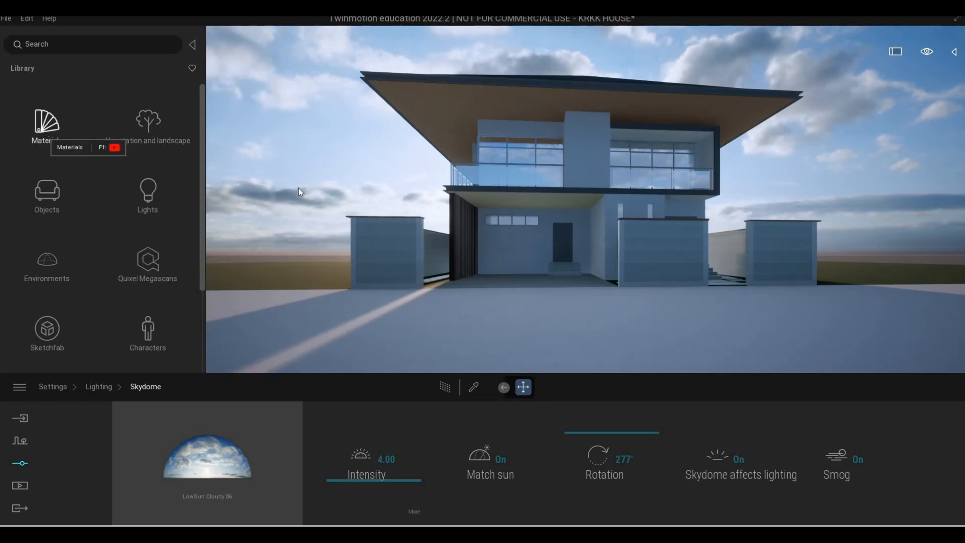
left_click(45, 134)
key("w")
key("q")
key("w")
key("w")
key("w")
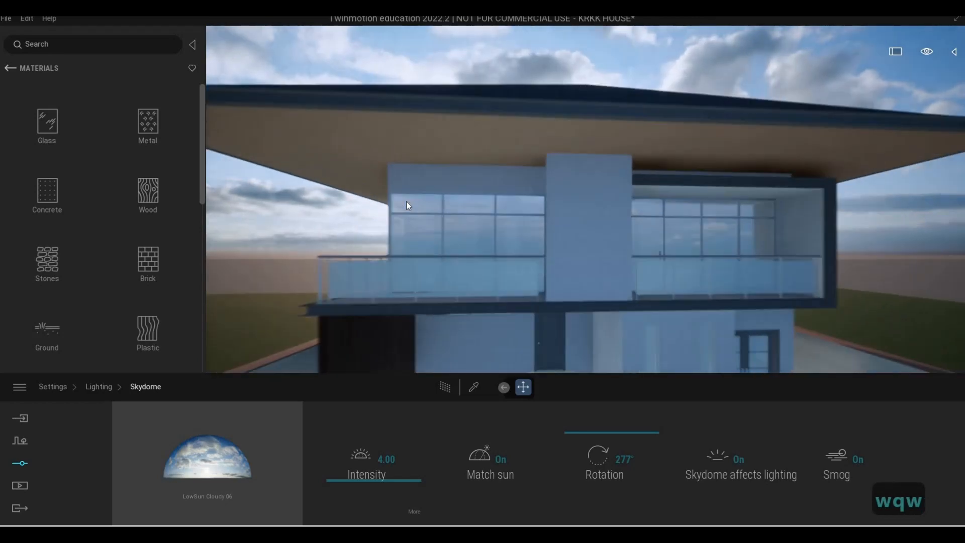
key("e")
key("a")
key("w")
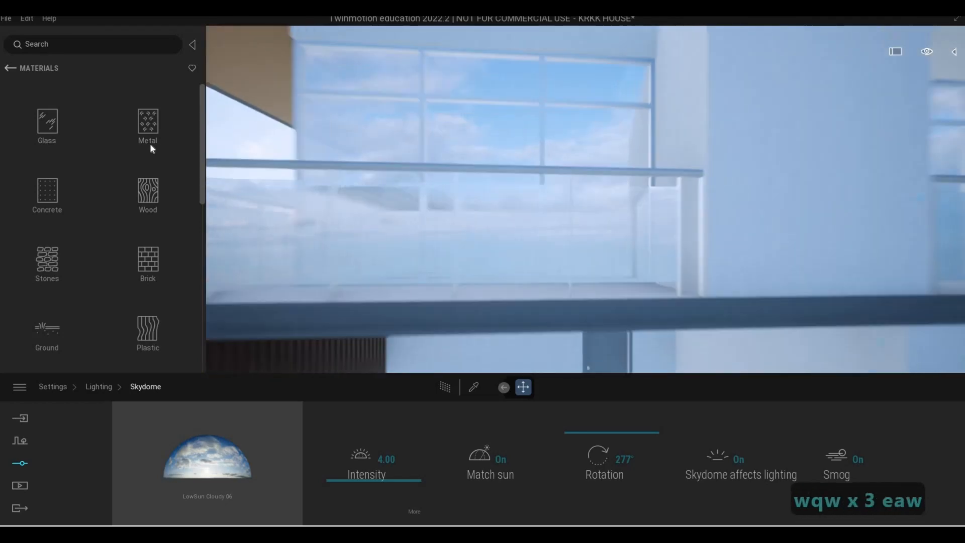
key("q")
left_click(58, 128)
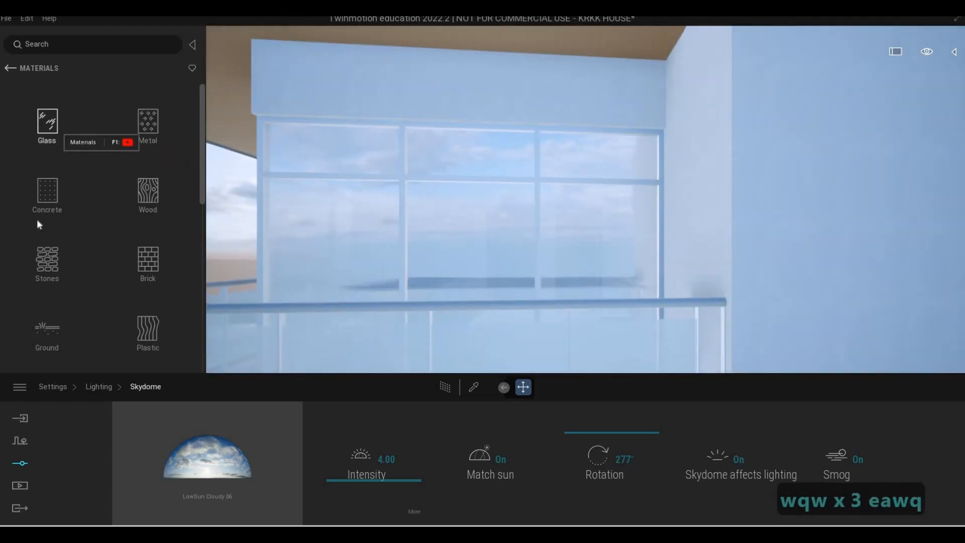
left_click_drag(424, 240, 376, 243)
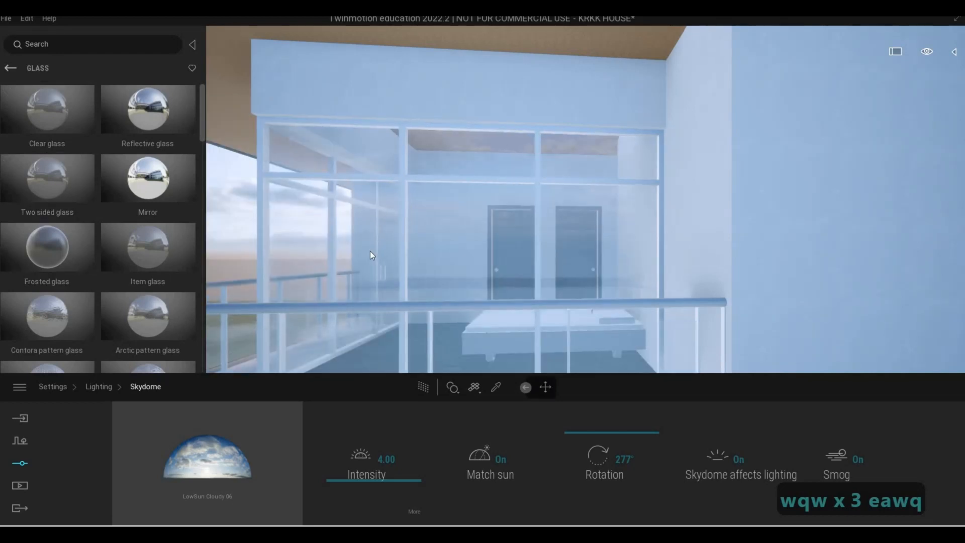
Tint the Two sided glass dark grey (#555555) and set its opacity to 73%
left_click_drag(543, 456, 543, 427)
left_click(445, 455)
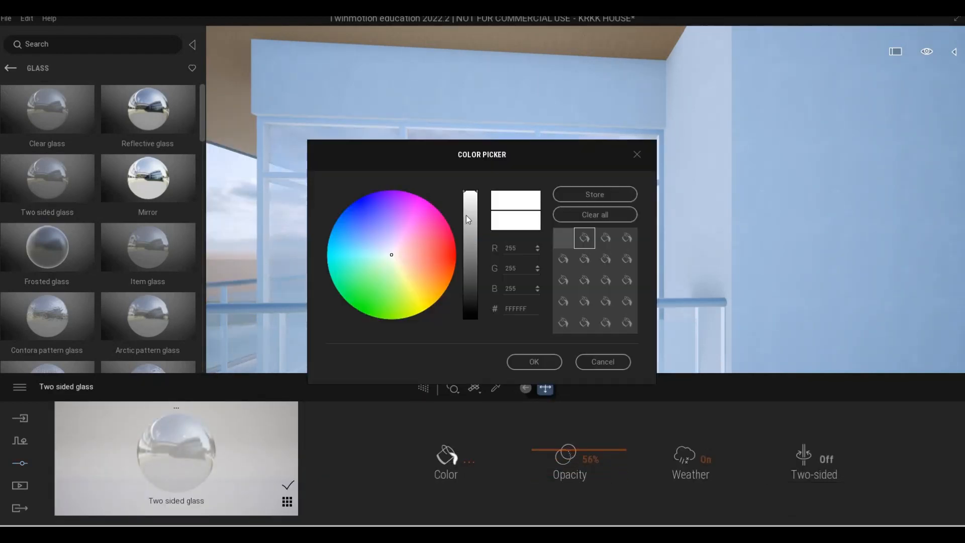
left_click_drag(465, 205, 471, 275)
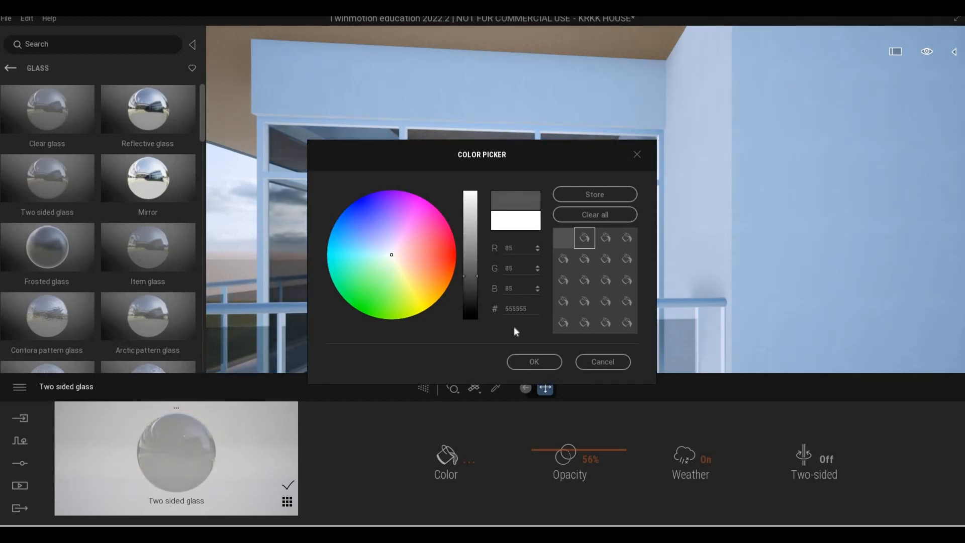
left_click(534, 362)
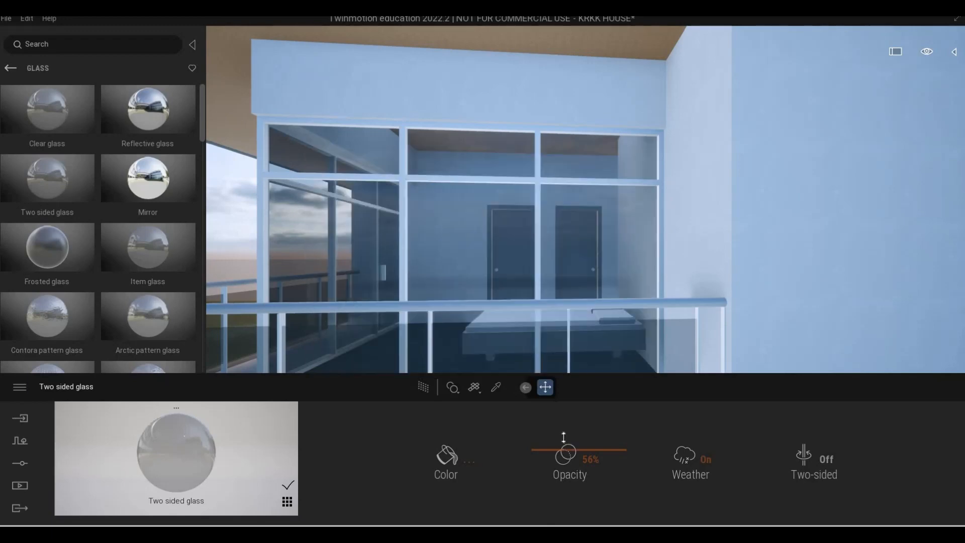
left_click_drag(564, 436, 563, 422)
key("s")
key("e")
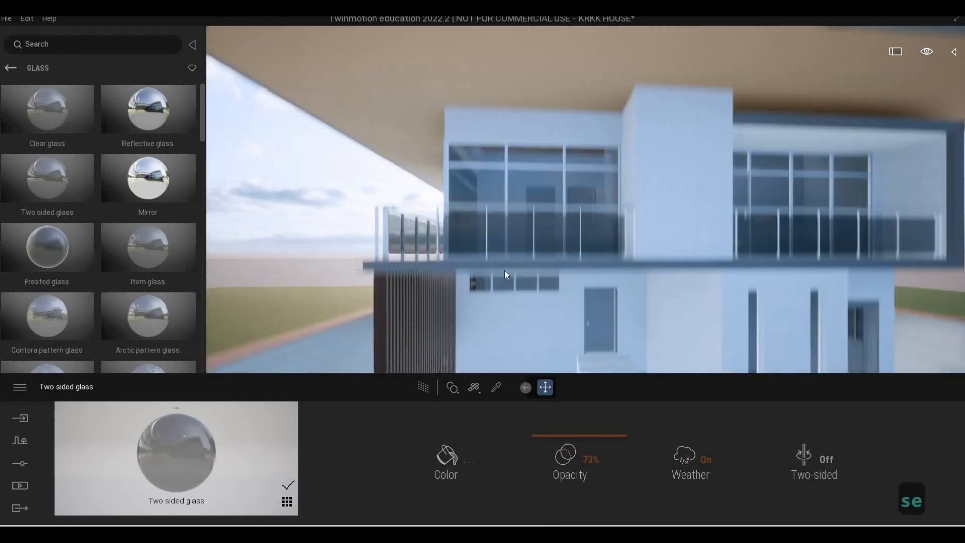
Sample the Aluminum material from the upper window's frame and set its colour to grey #7C7C7D
key("a")
key("w")
key("q")
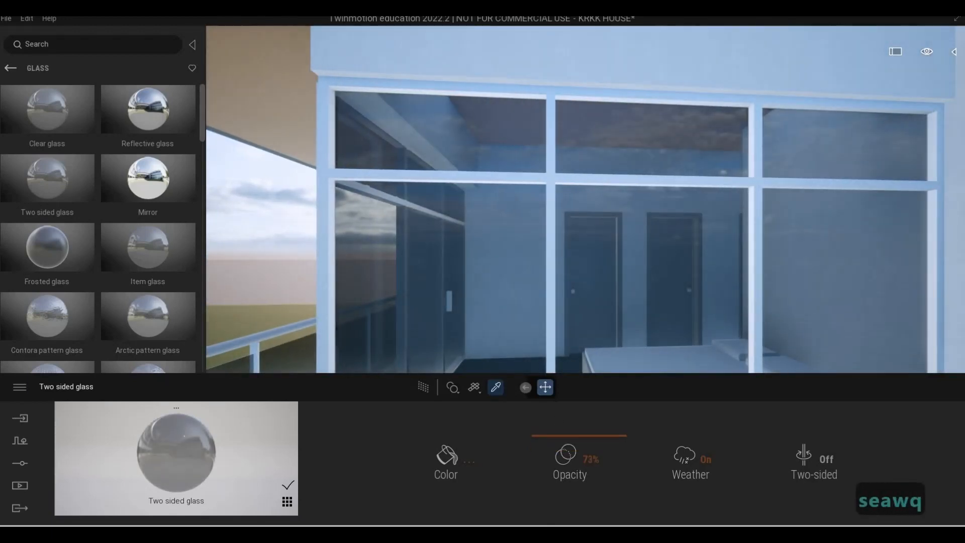
left_click(496, 387)
left_click(555, 178)
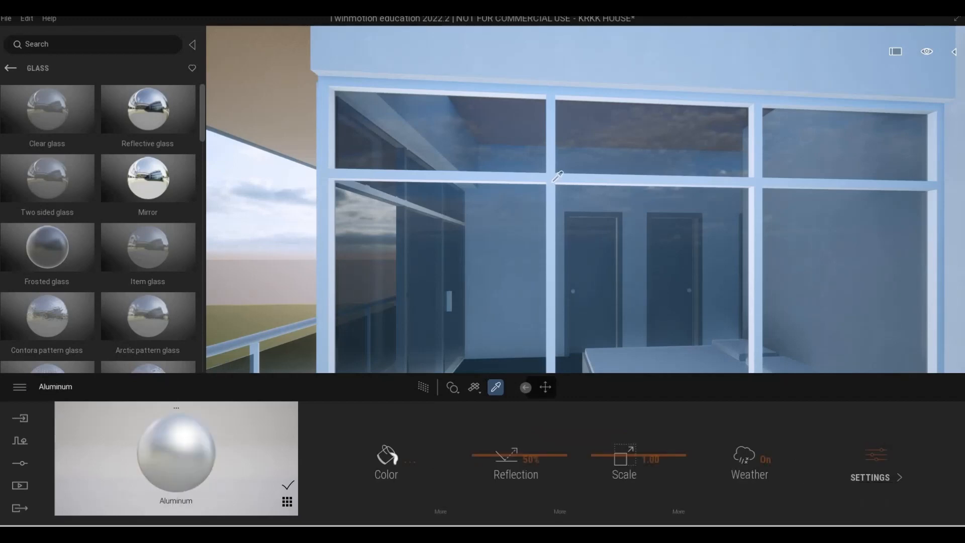
left_click(400, 461)
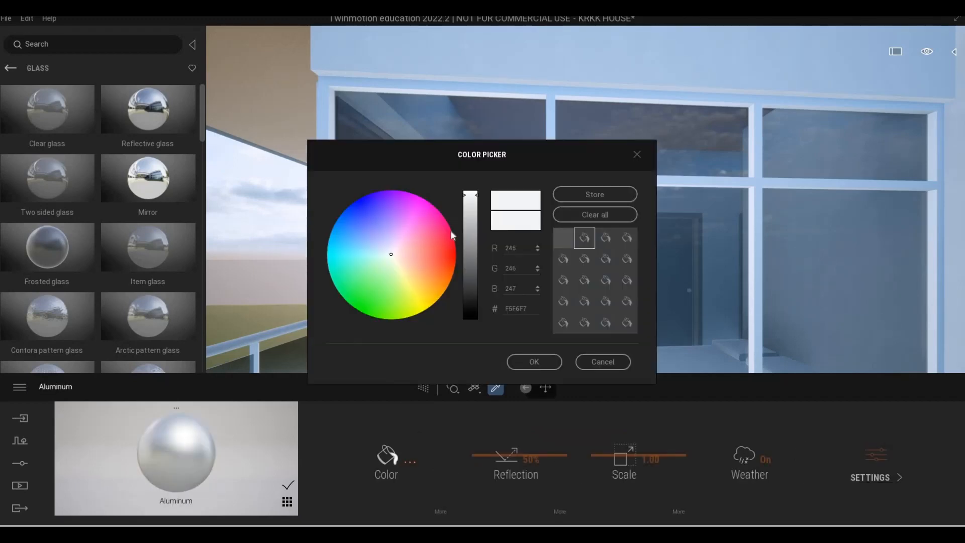
key("w")
left_click_drag(468, 200, 470, 254)
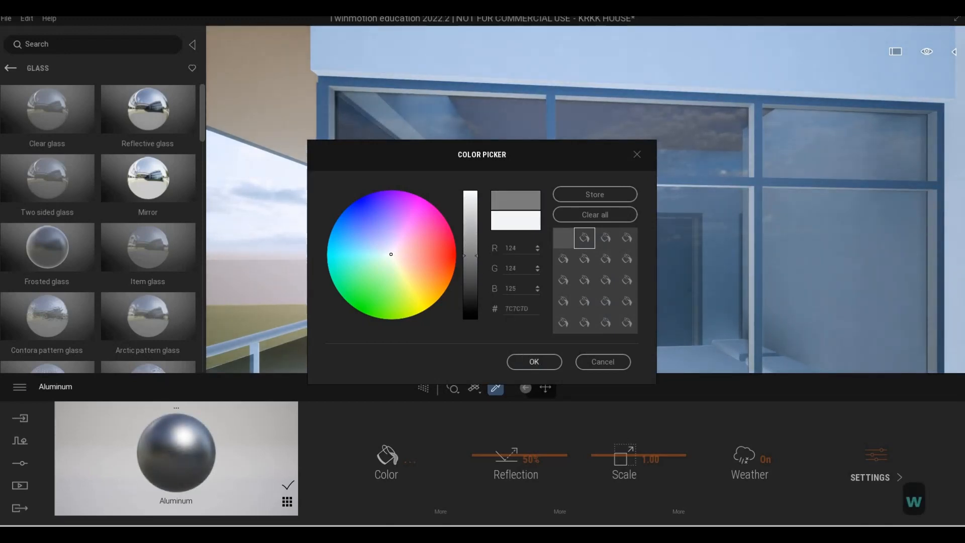
left_click(524, 365)
Darken the window frame's Aluminum material to colour #4F4F4F
key("s")
key("w")
key("w")
key("w")
key("w")
key("w")
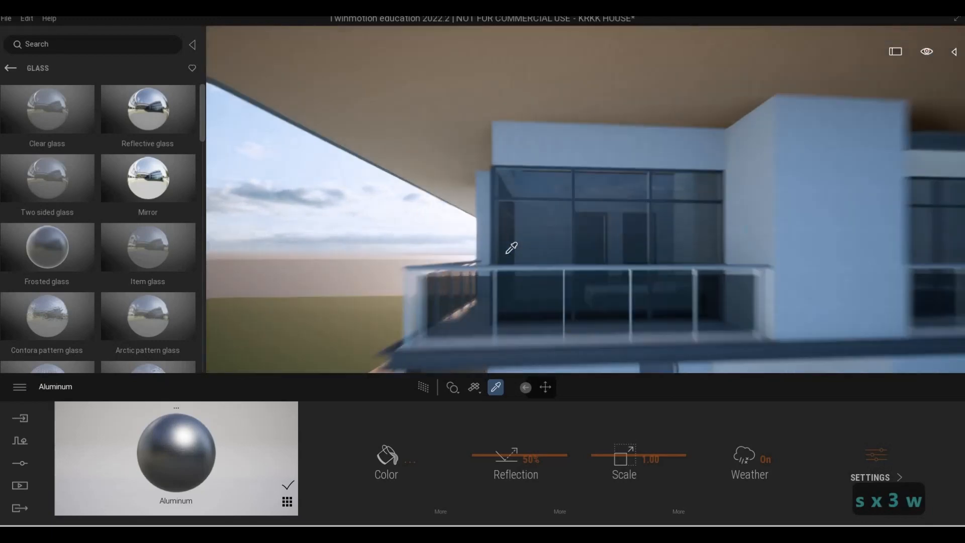
left_click(387, 456)
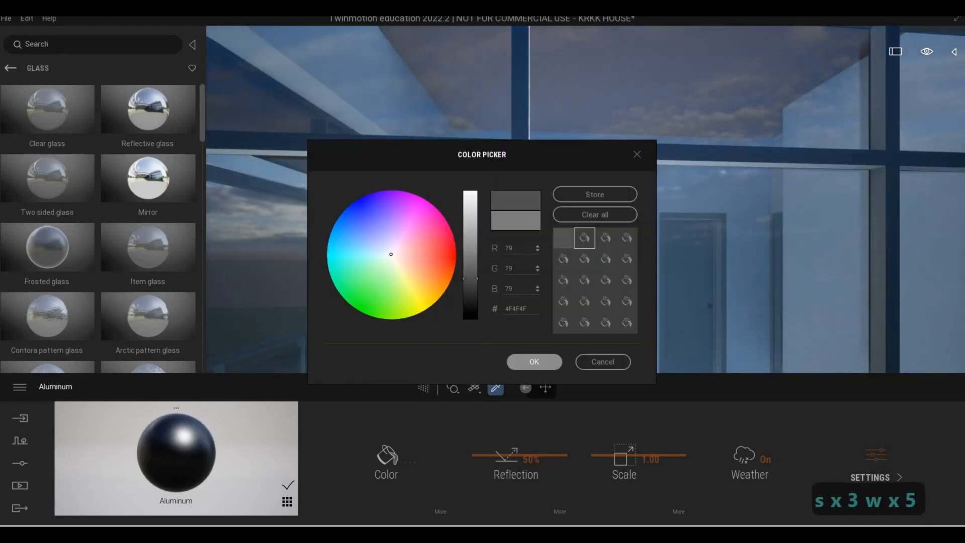
left_click(534, 361)
Examine the window frames and glass across the front facade and at the upper balcony railing
key("s")
key("e")
key("d")
key("s")
key("w")
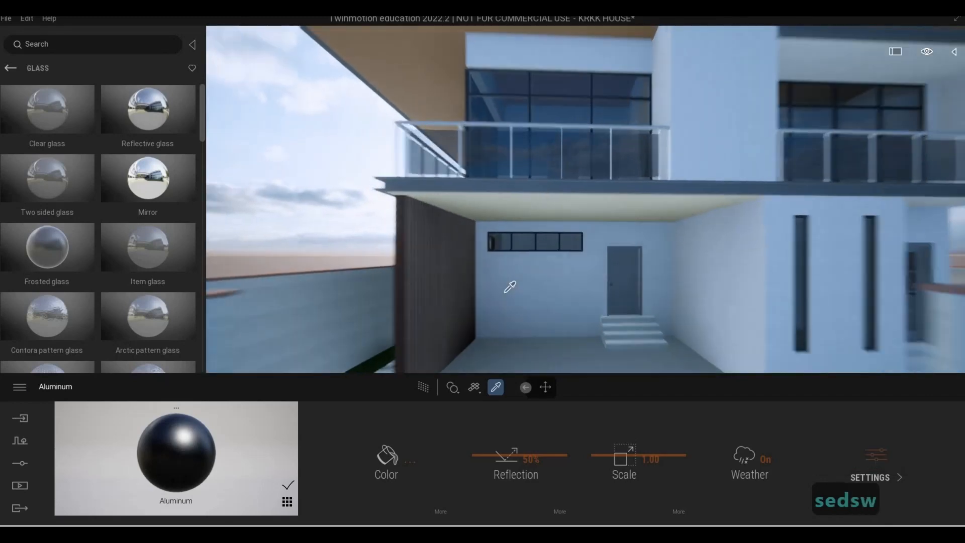
key("q")
key("s")
key("e")
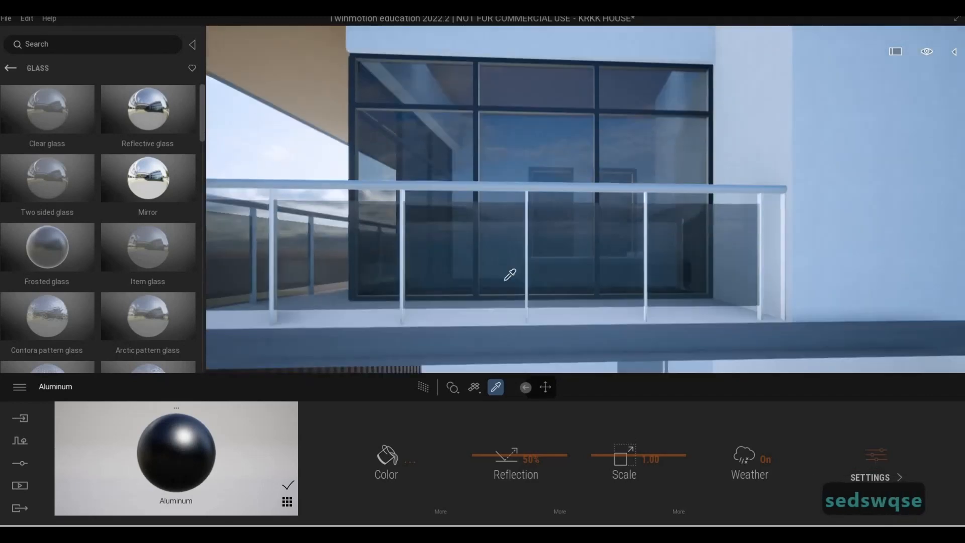
Sample the Metal - Stainless Steel,Polished material from the balcony railing posts and darken its colour to #3F3F3F
left_click(526, 187)
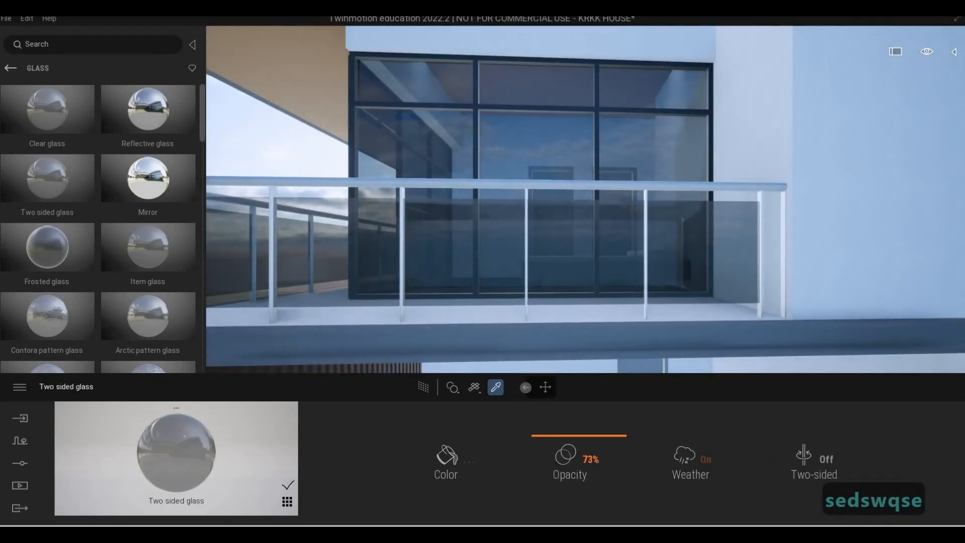
left_click(472, 268)
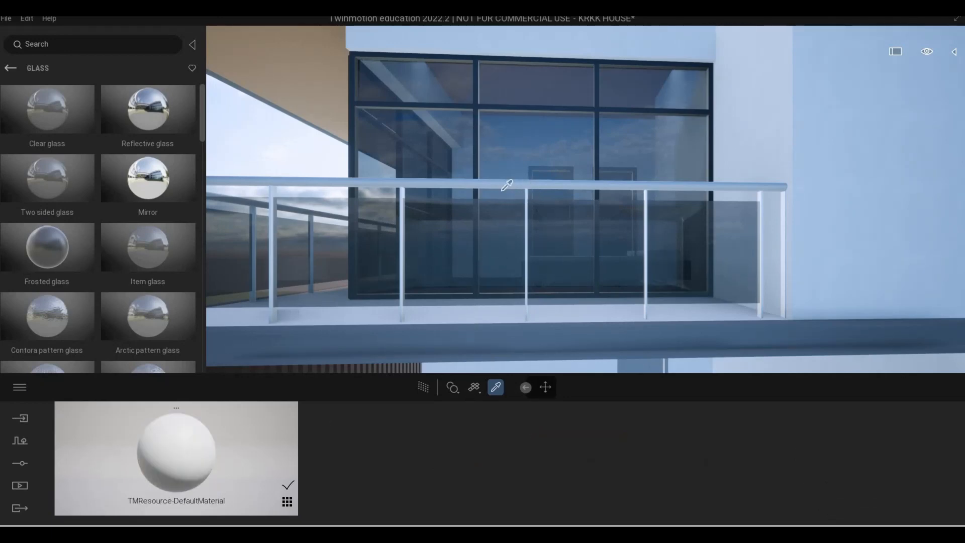
key("a")
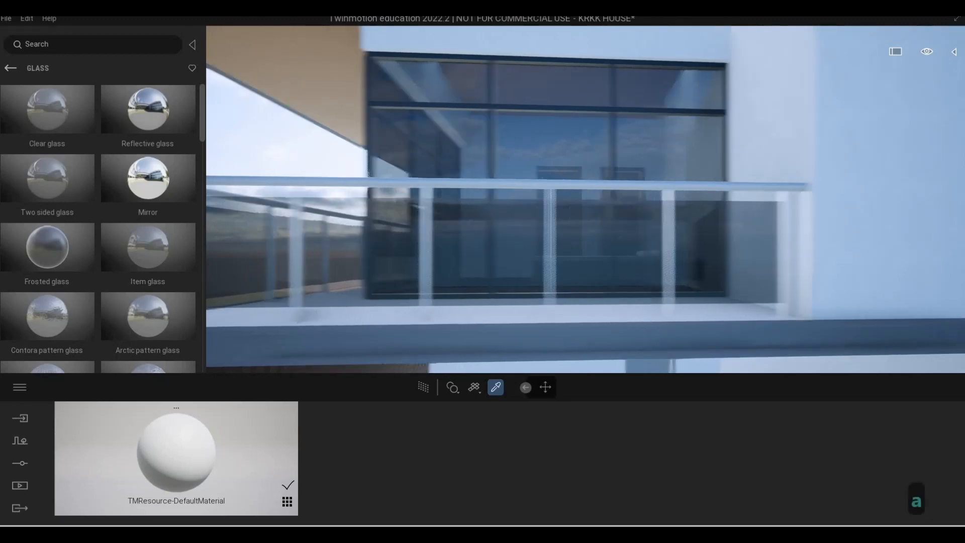
key("s")
key("w")
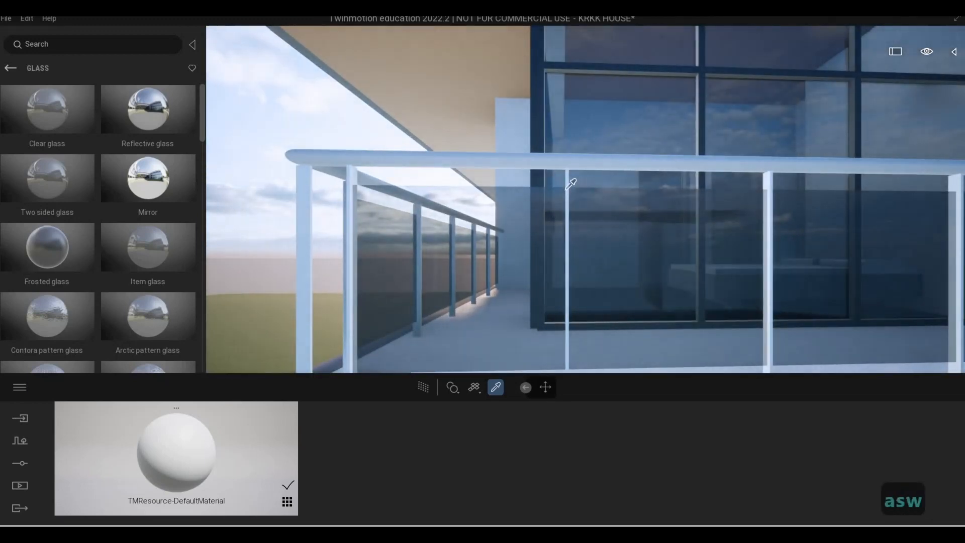
left_click(570, 186)
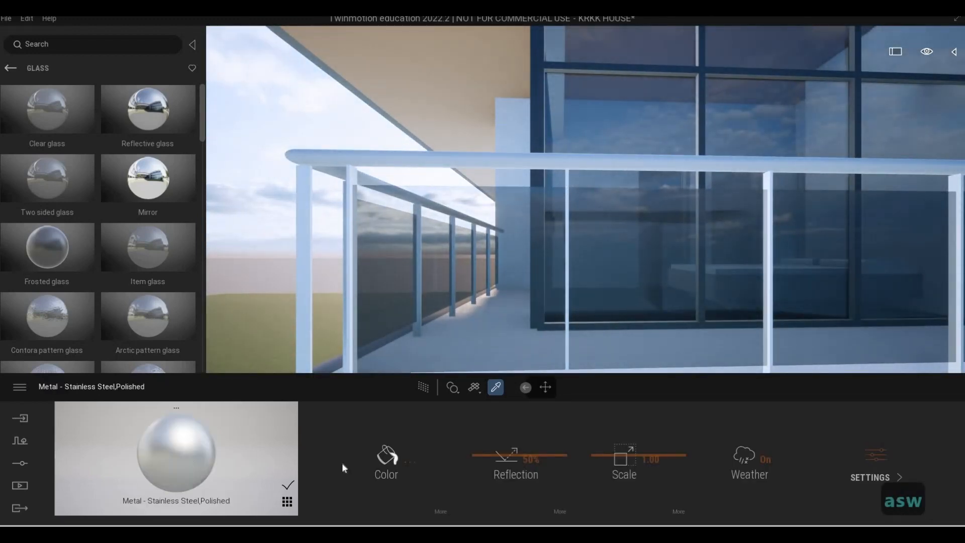
left_click(389, 456)
left_click_drag(478, 207, 463, 288)
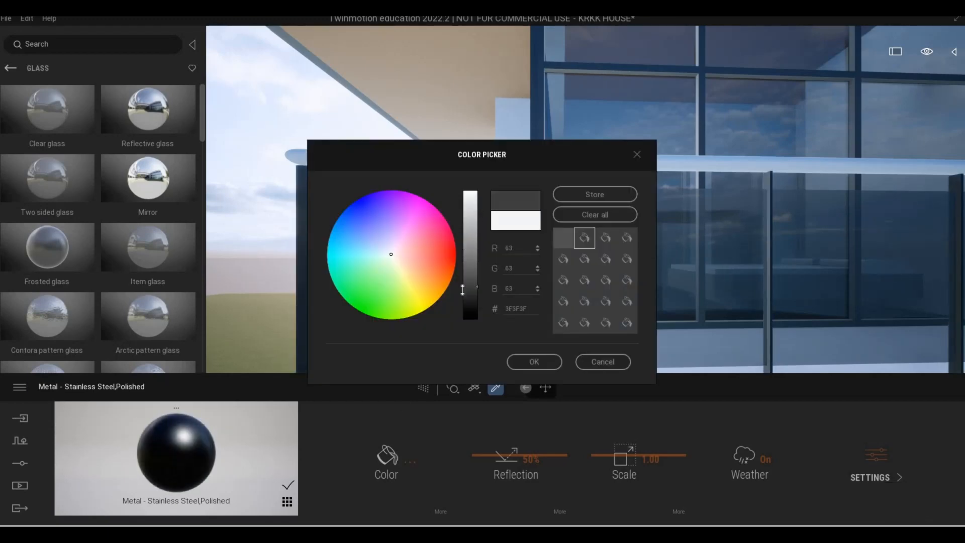
left_click(532, 361)
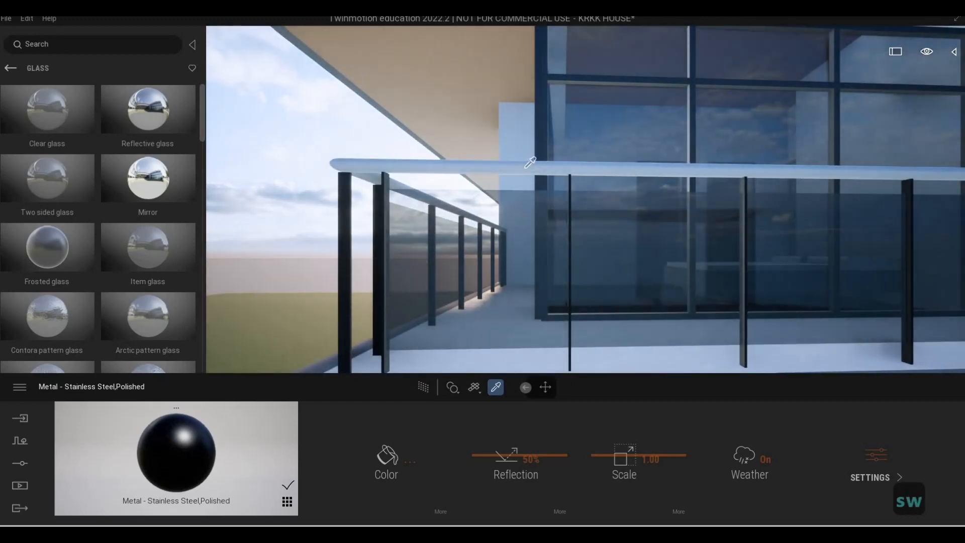
Sample the balcony handrail's material and examine the railings along the front balconies
left_click(523, 171)
key("s")
key("d")
right_click_drag(559, 263, 558, 277)
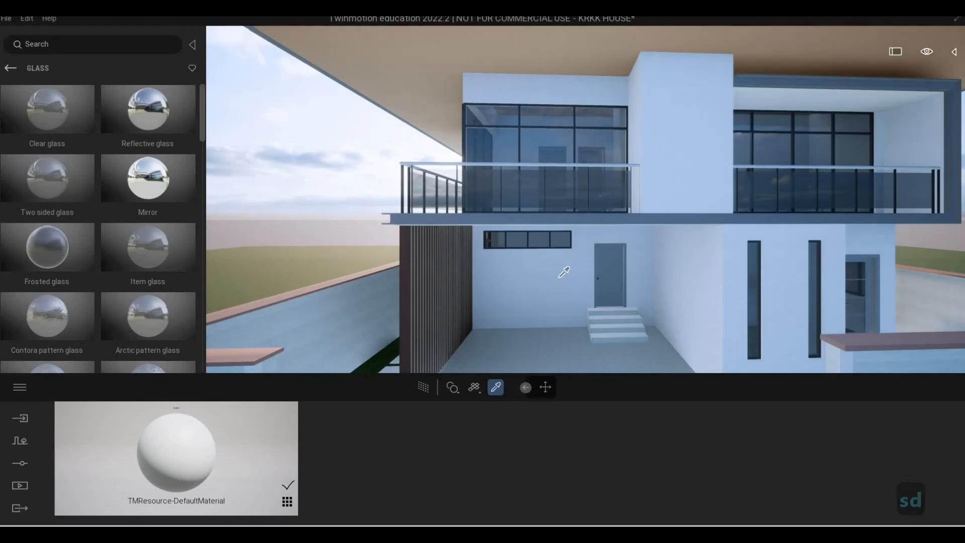
key("d")
key("w")
key("w")
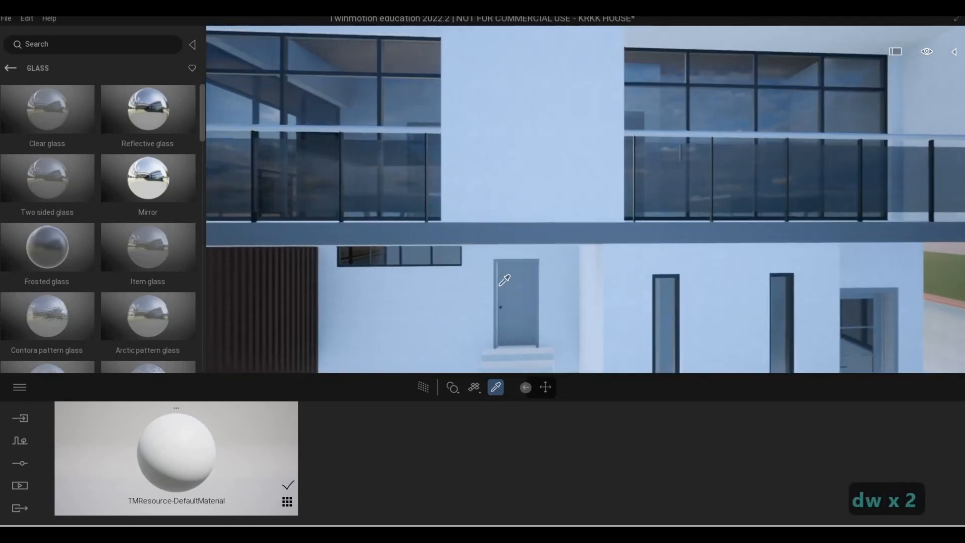
Open the Wood material category and apply Maple 01 A to the ground-floor entrance door
key("e")
left_click(506, 241)
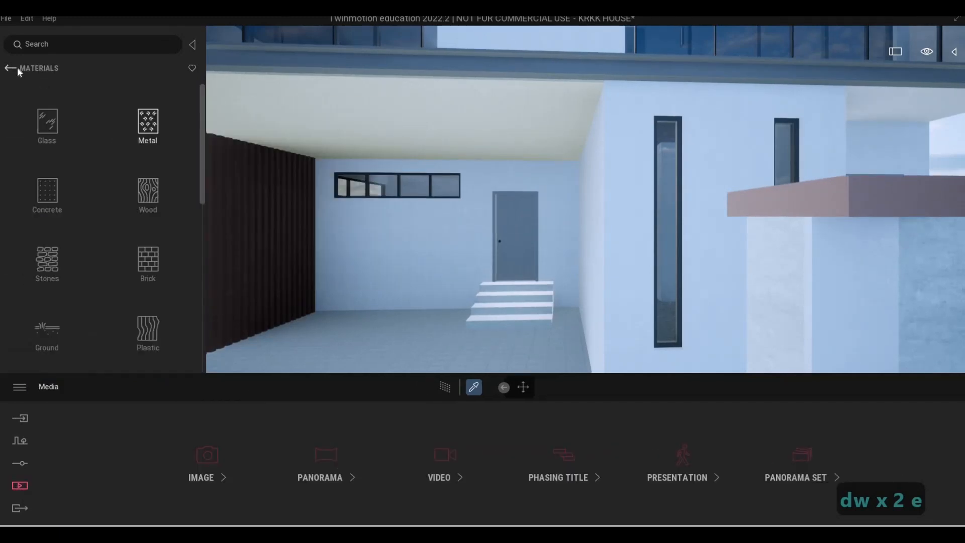
left_click(11, 68)
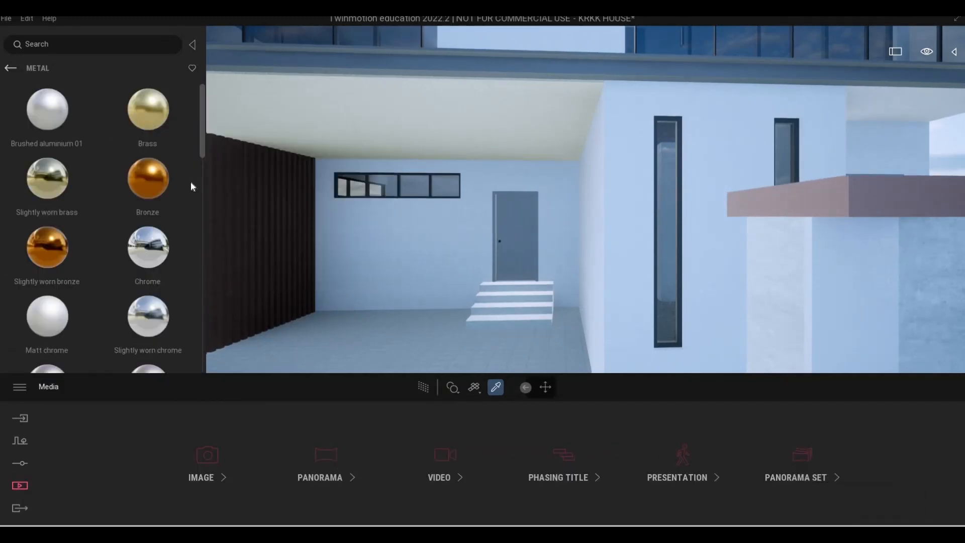
left_click(170, 200)
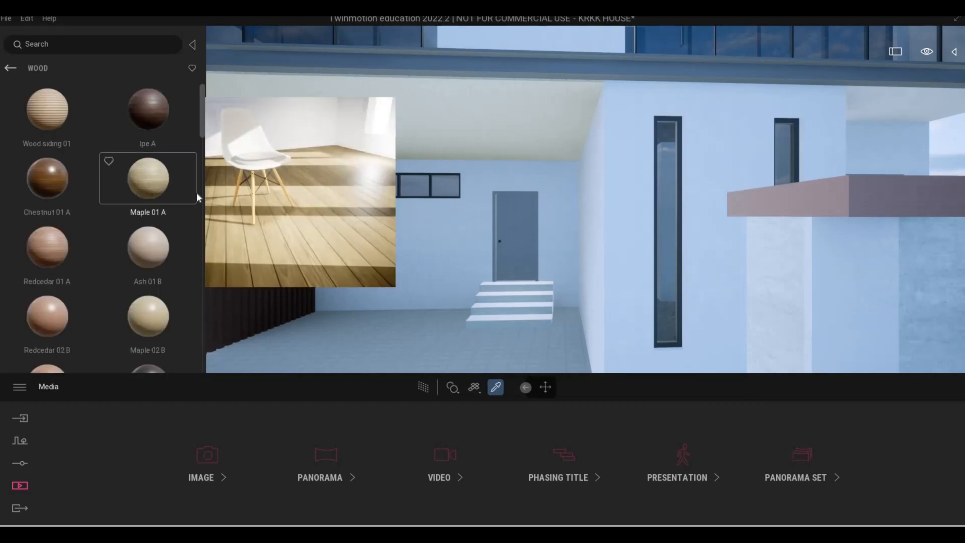
left_click_drag(511, 242, 511, 242)
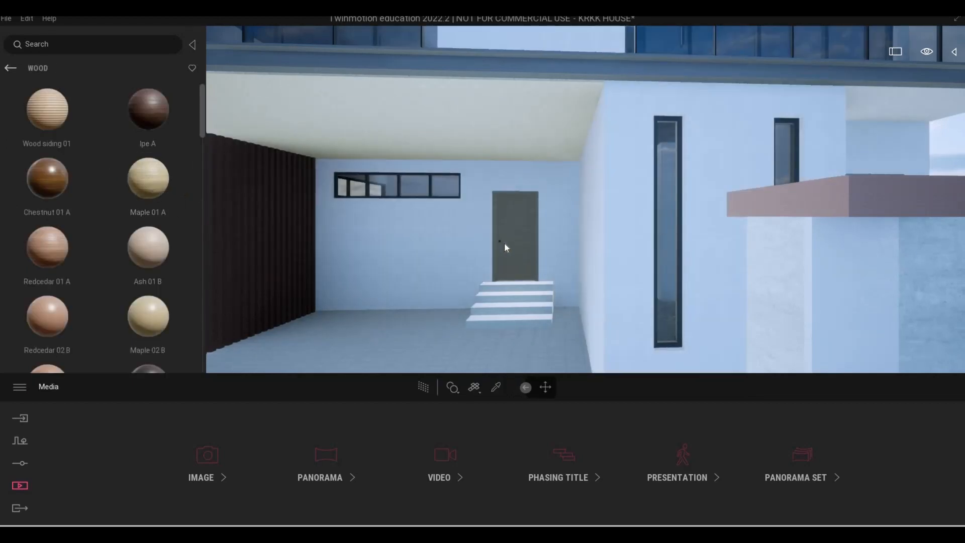
Try the Maple 02 B, Ash 01 B, Redcedar 03 B and Maple 03 C woods in turn on the entrance door
scroll(153, 285, "down", 1)
left_click_drag(153, 285, 511, 231)
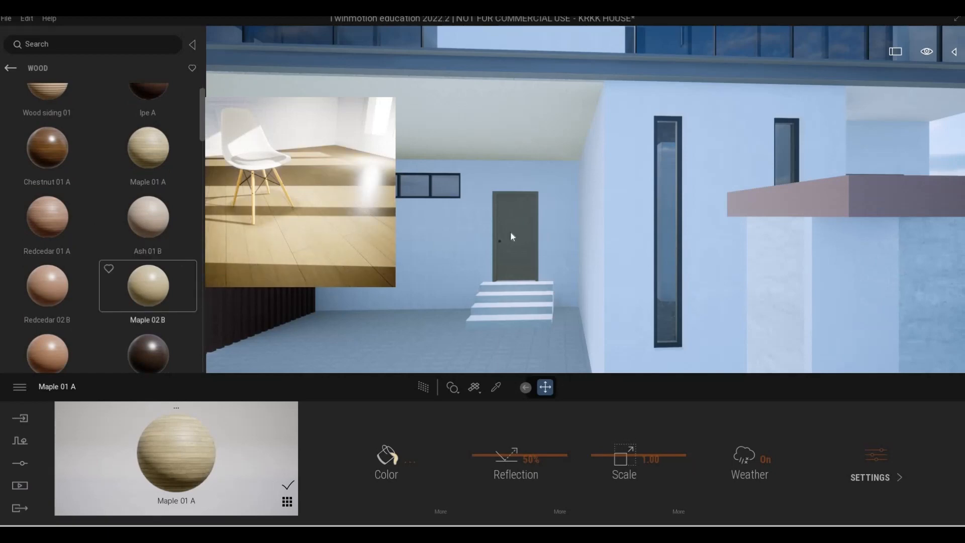
scroll(149, 206, "down", 1)
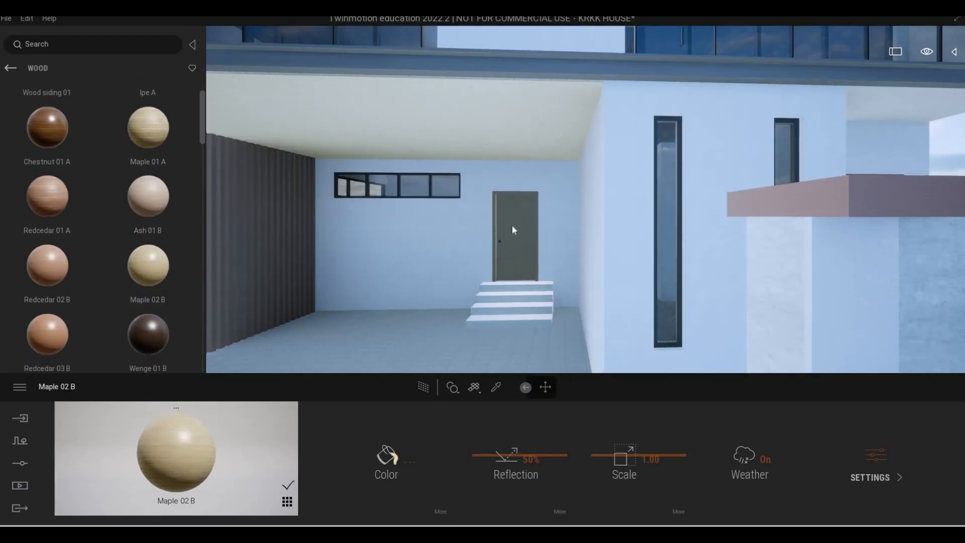
left_click(147, 230)
scroll(45, 203, "down", 3)
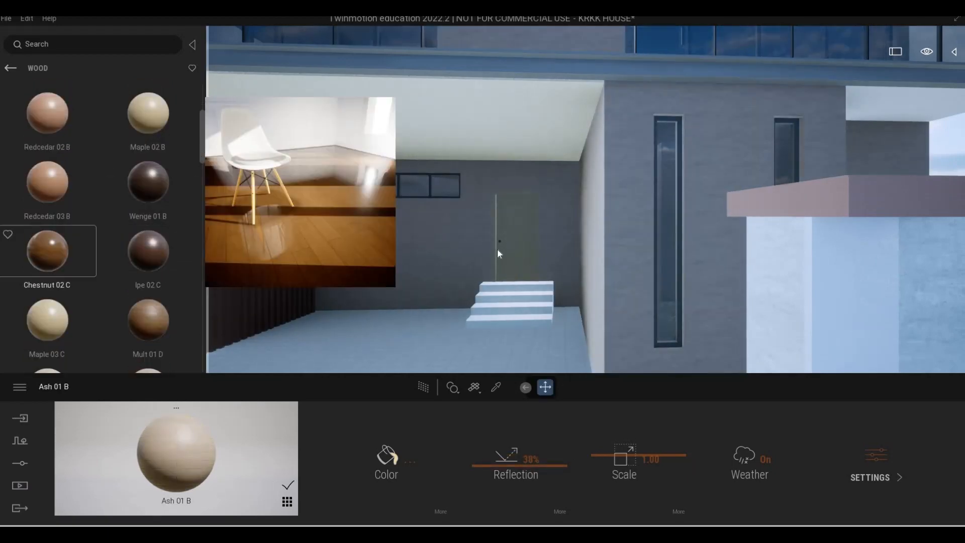
left_click(83, 219)
scroll(76, 210, "down", 3)
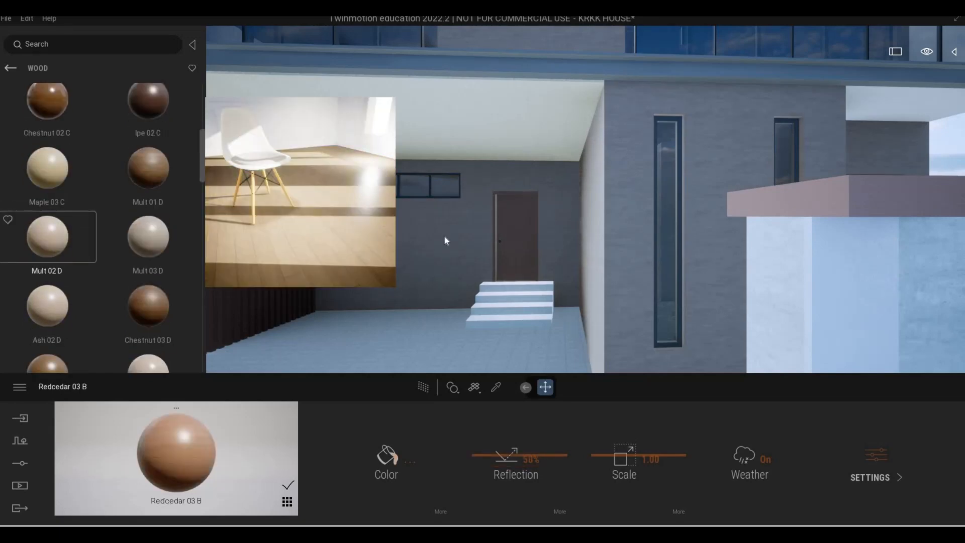
left_click_drag(505, 248, 505, 249)
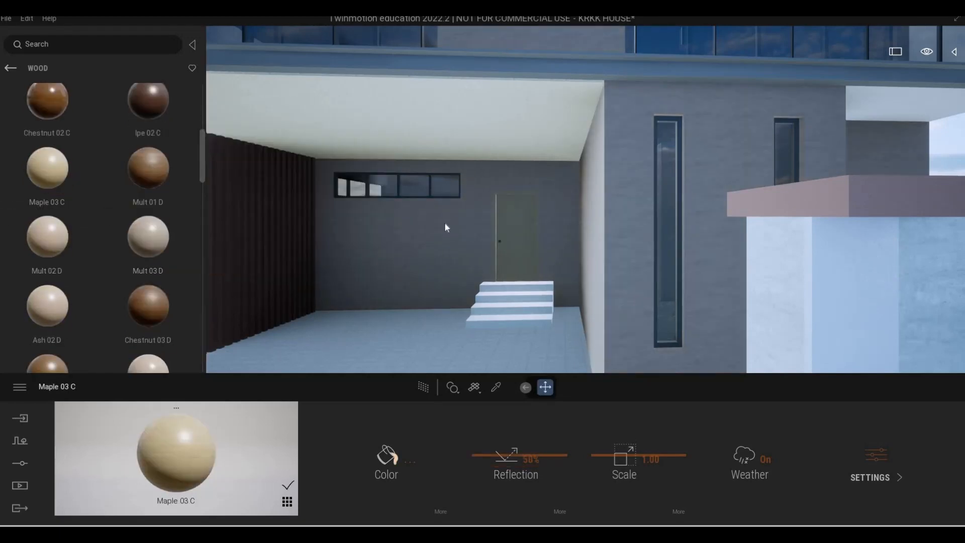
Undo the latest wood material changes on the entrance door
key("ctrl+z")
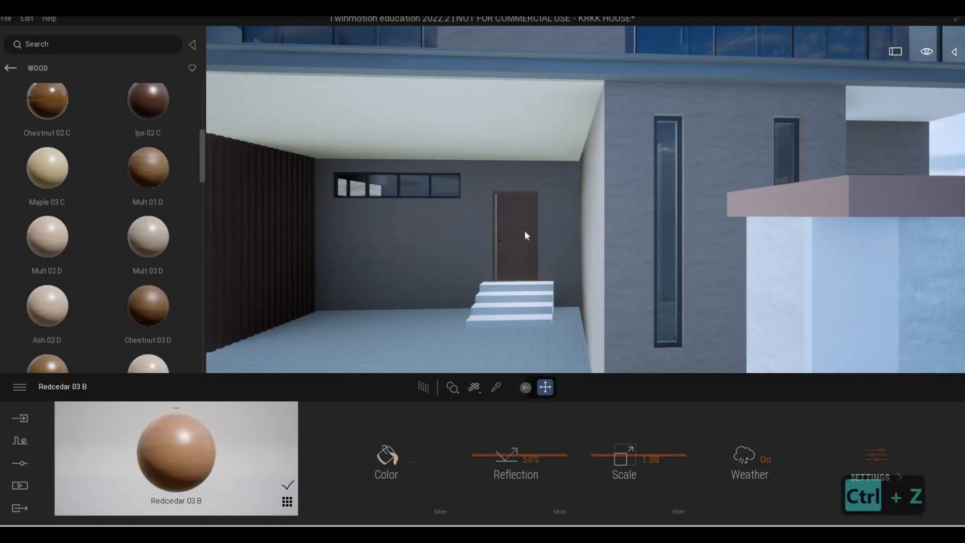
key("Escape")
key("Escape")
key("ctrl+z")
key("ctrl+z")
key("ctrl+z")
key("ctrl+z")
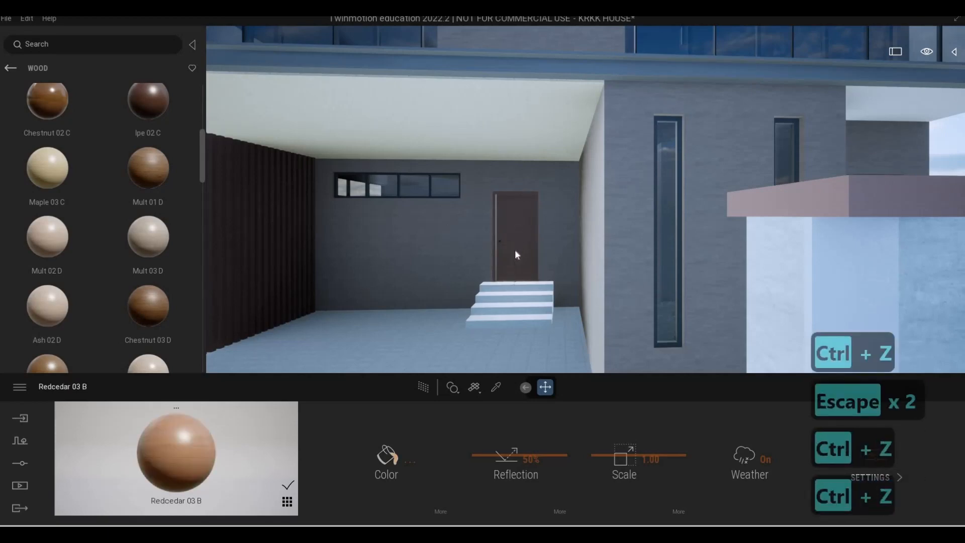
Apply the Maple 04 D wood material to the entrance door
key("s")
key("s")
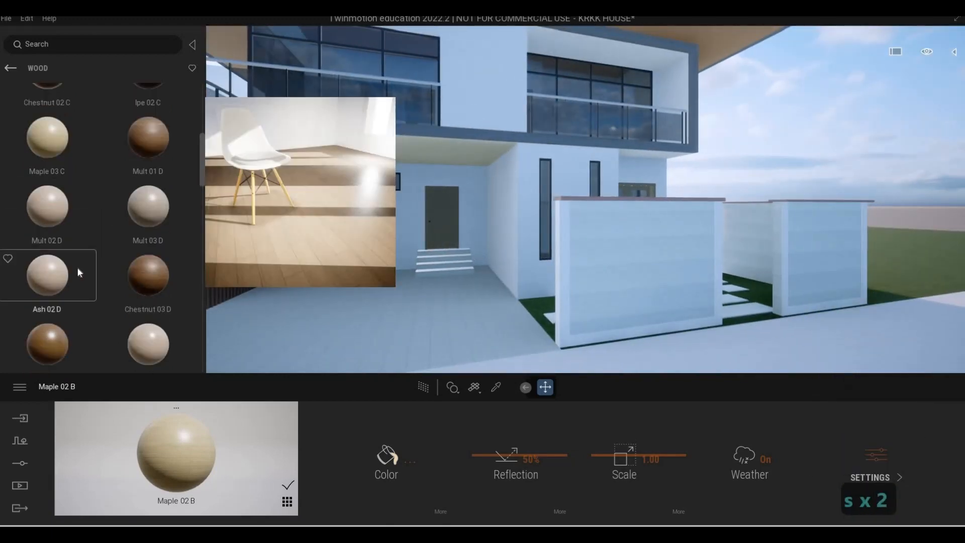
scroll(78, 272, "down", 3)
key("w")
key("a")
key("w")
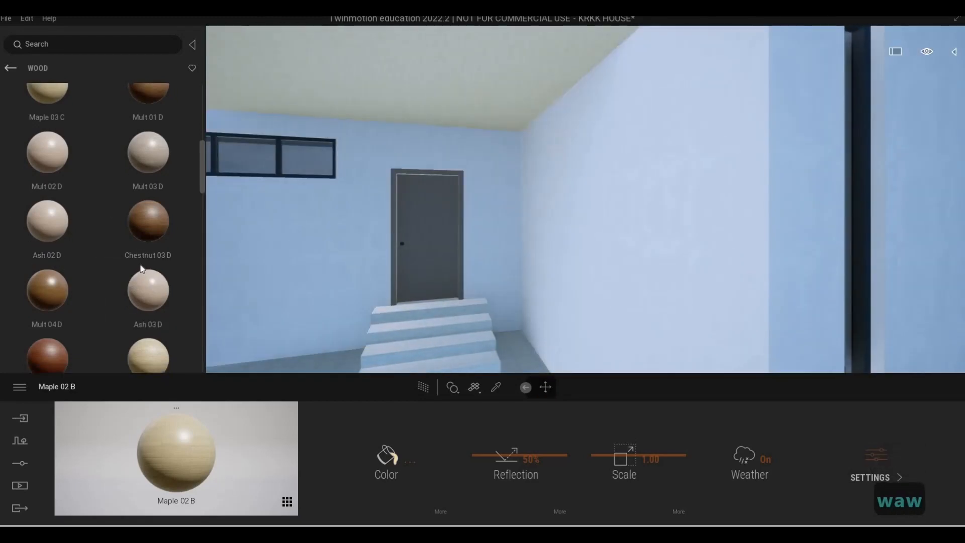
left_click(138, 289)
scroll(161, 307, "down", 2)
left_click_drag(161, 307, 412, 237)
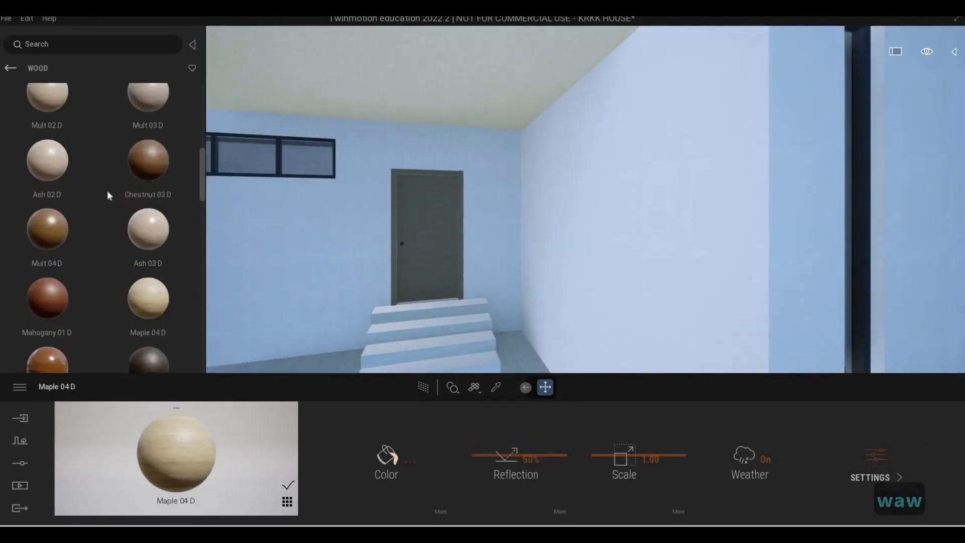
Apply the Ash 02 D wood material to the entrance door and set its colour to #B09483
scroll(56, 224, "up", 2)
left_click_drag(432, 263, 432, 264)
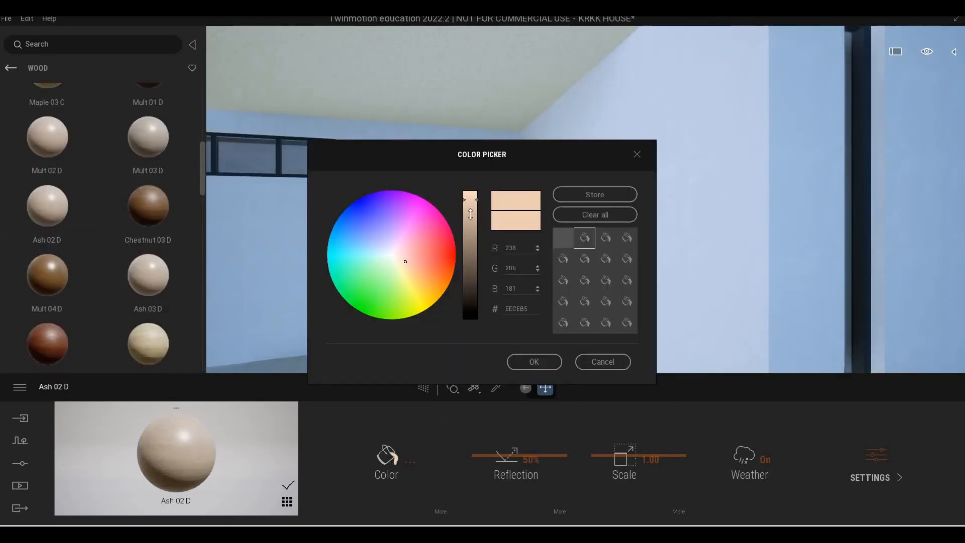
left_click_drag(470, 214, 471, 230)
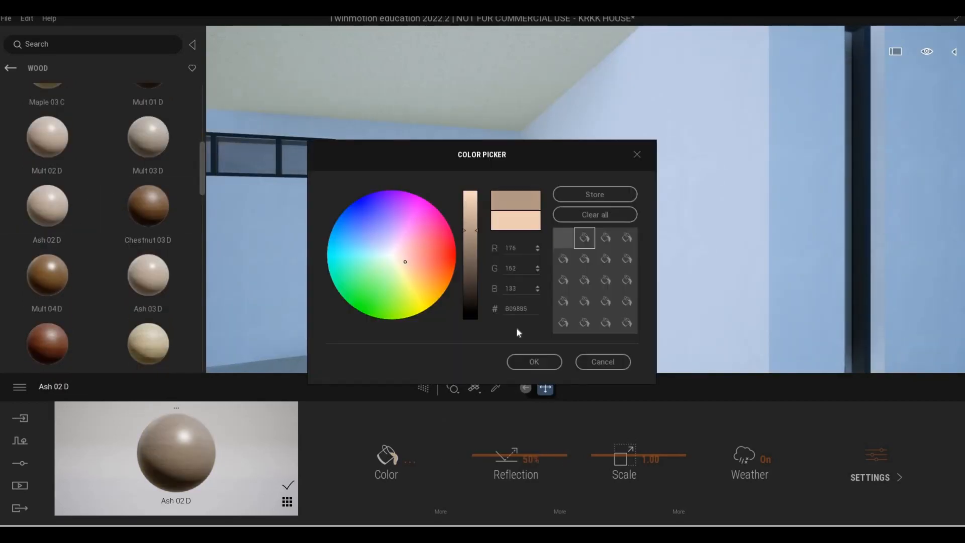
left_click(403, 251)
left_click(406, 261)
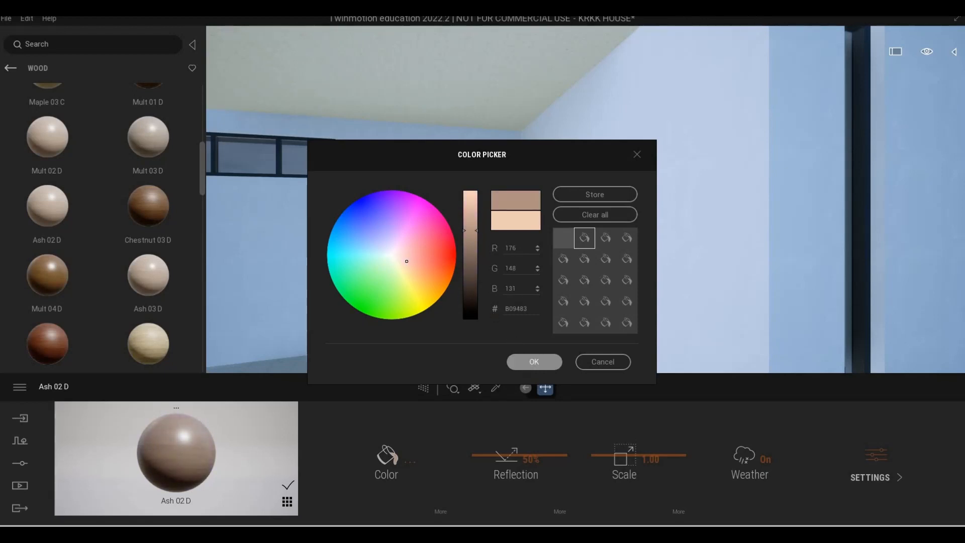
left_click(533, 361)
Examine the entrance door, the glazed double door at the side, the driveway and the whole front facade
key("s")
key("Escape")
key("Escape")
key("d")
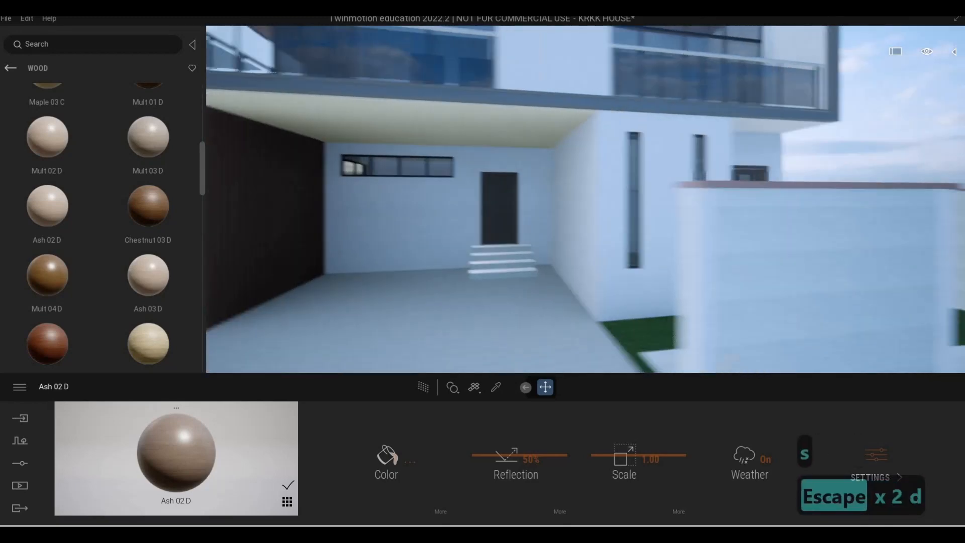
key("w")
key("d")
key("d")
key("s")
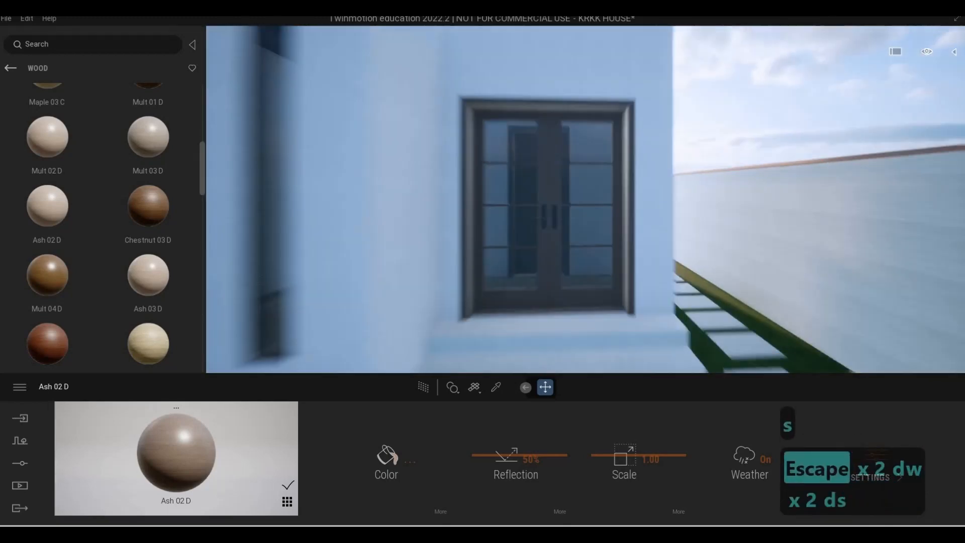
key("a")
key("a")
key("w")
key("s")
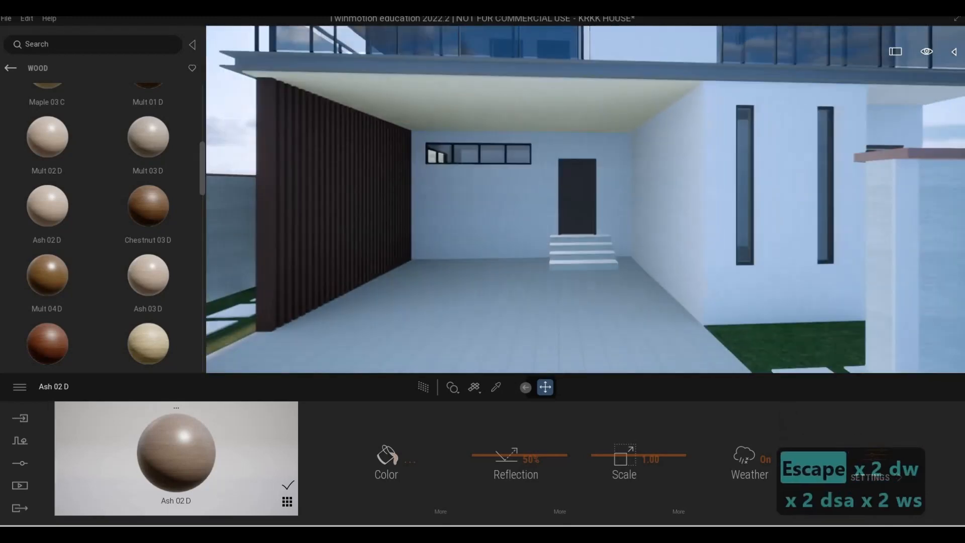
key("d")
key("a")
key("s")
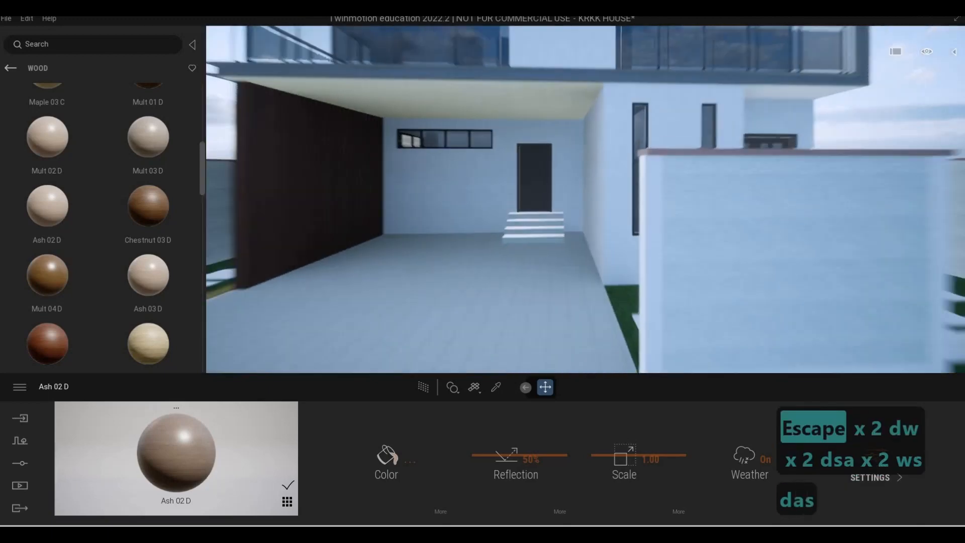
key("e")
key("a")
key("q")
key("a")
key("e")
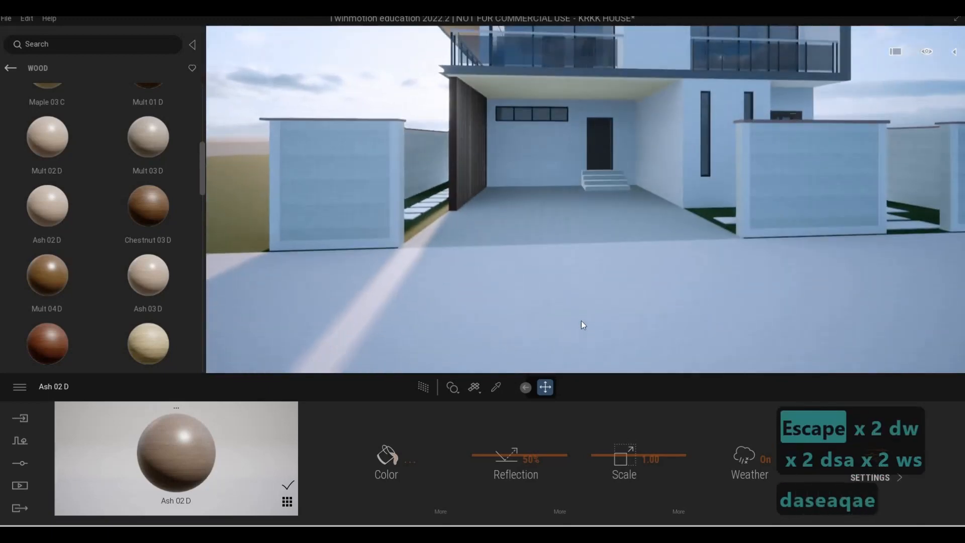
key("q")
key("w")
key("d")
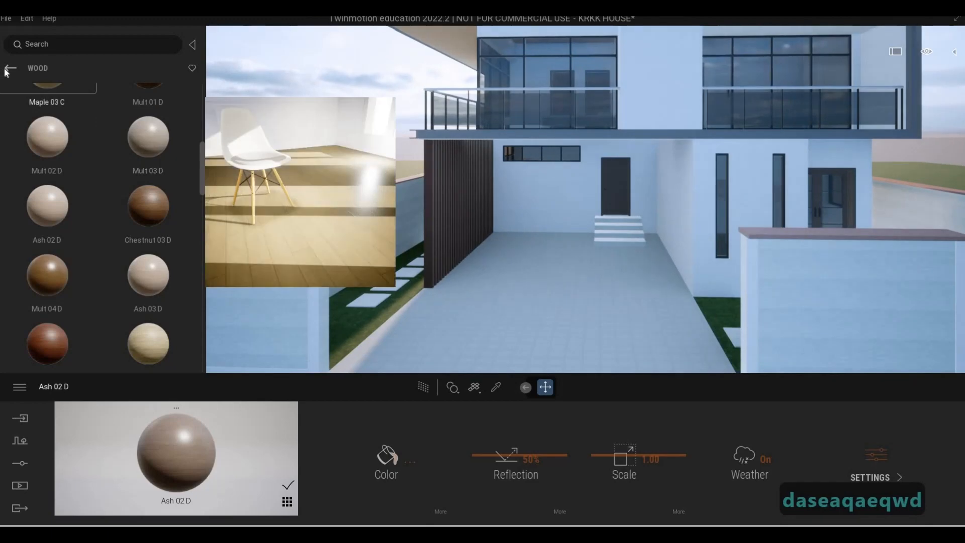
Go back from the wood materials to the library root and open the user library
left_click(10, 67)
left_click(10, 68)
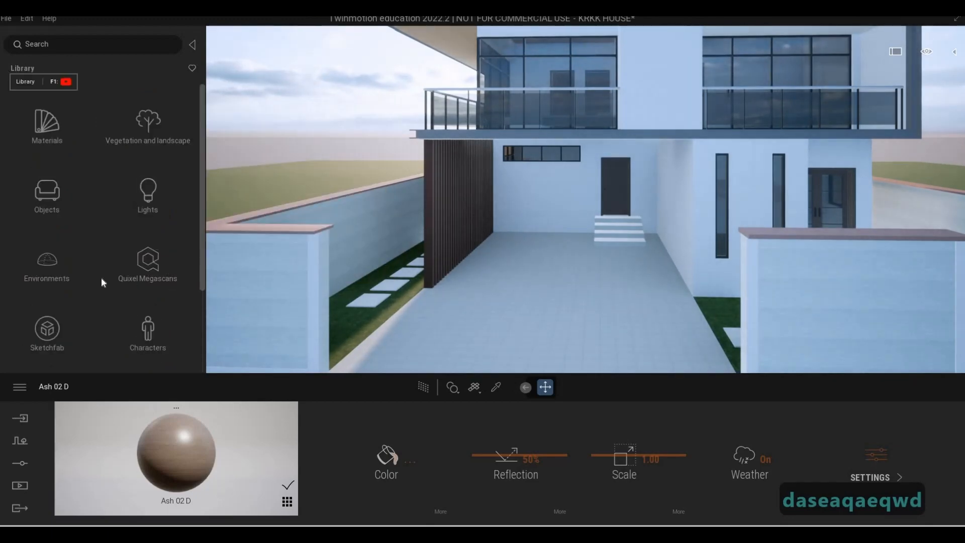
scroll(110, 306, "down", 3)
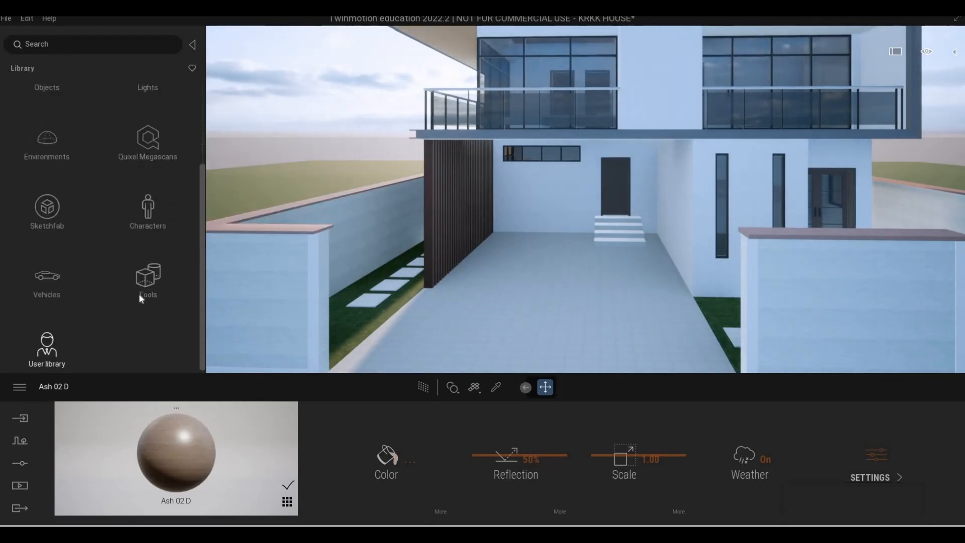
left_click(40, 355)
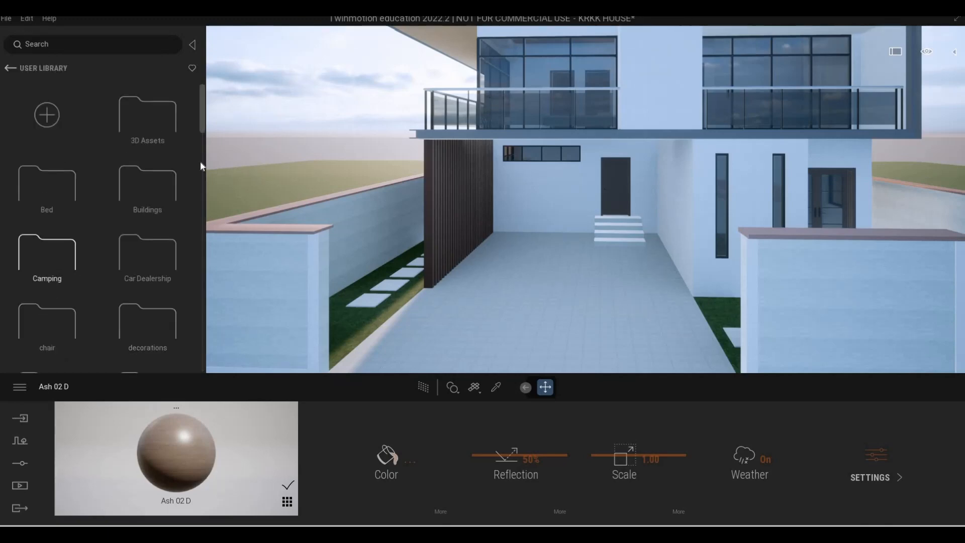
Find the Modern+Gate+1.skp asset in the user library and place it at the driveway entrance
scroll(199, 162, "down", 2)
mouse_move(210, 135)
left_mouse_down()
mouse_move(224, 358)
mouse_move(227, 272)
mouse_move(228, 353)
mouse_move(233, 309)
mouse_move(230, 350)
mouse_move(234, 319)
left_mouse_up()
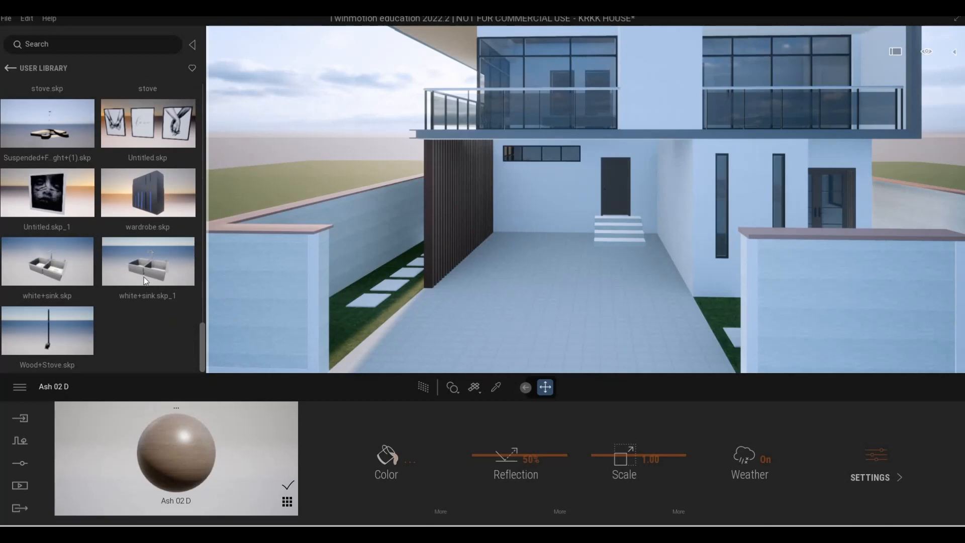
scroll(112, 219, "up", 5)
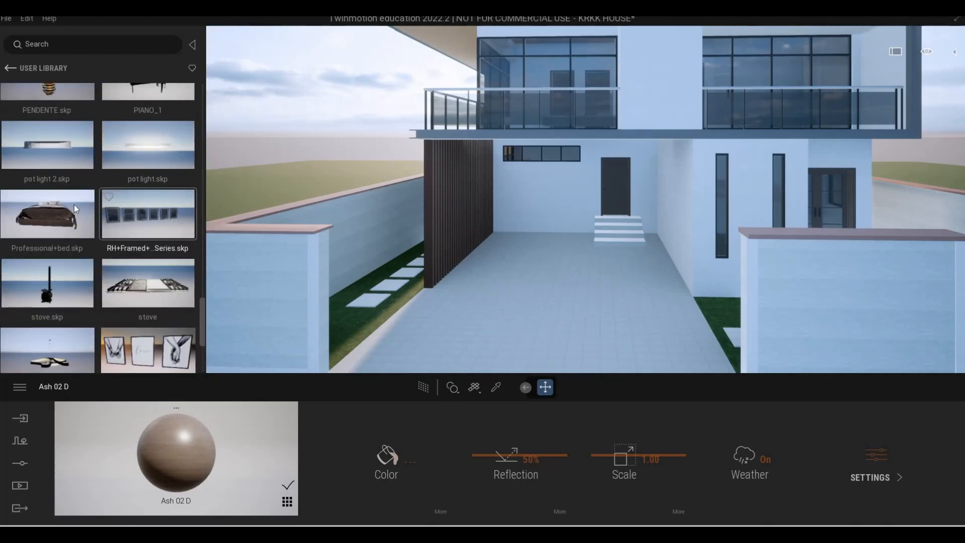
scroll(74, 204, "up", 5)
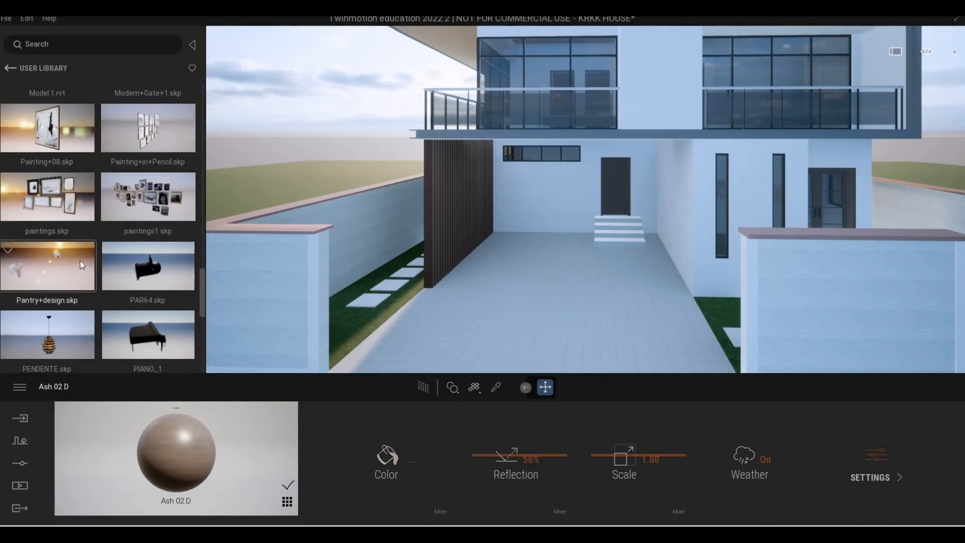
scroll(80, 259, "up", 2)
left_click_drag(148, 180, 427, 302)
Move the driveway gate outward to line up with the front face of the boundary wall
key("s")
key("w")
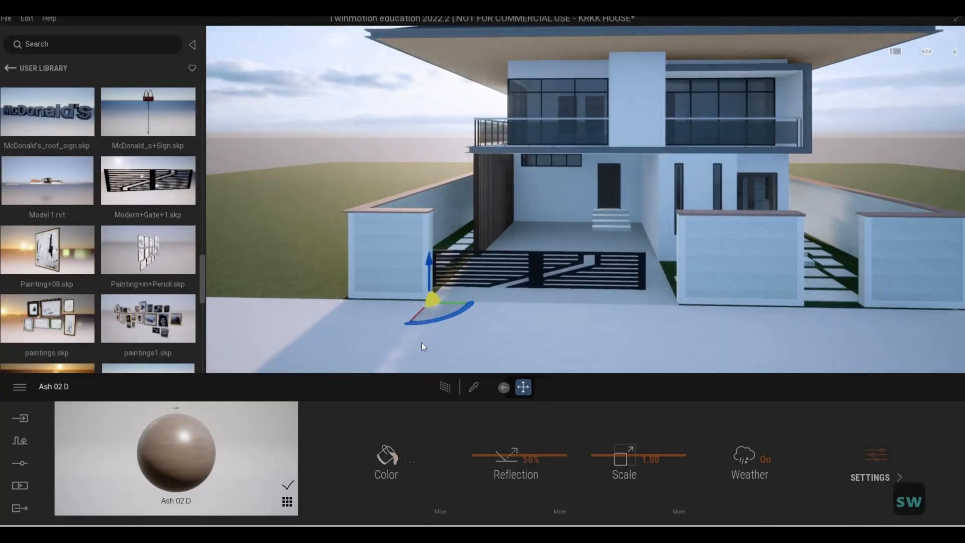
key("w")
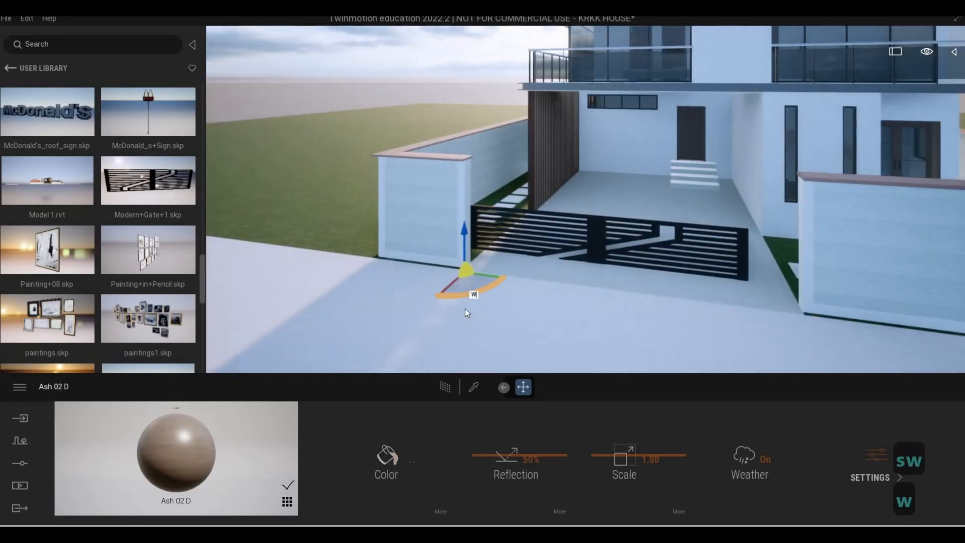
key("a")
key("w")
key("w")
key("e")
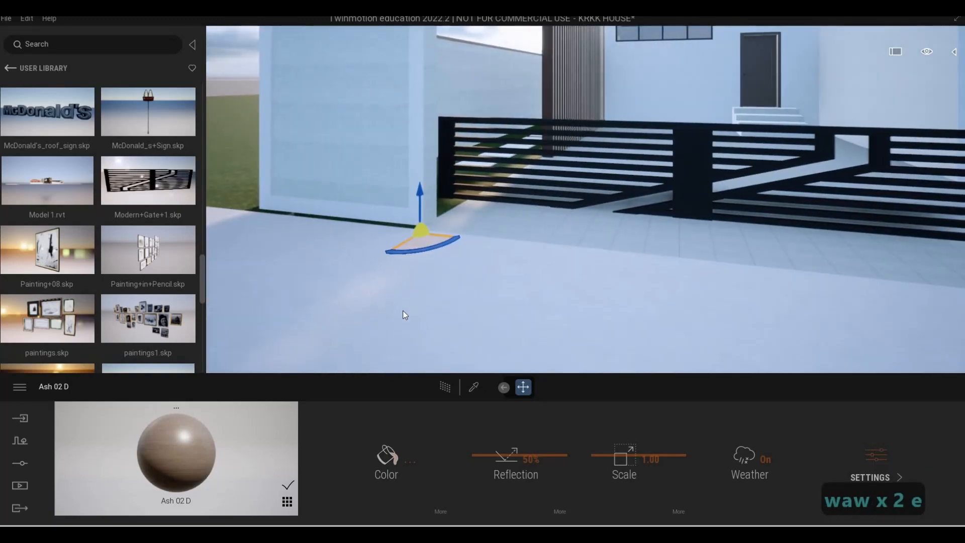
key("s")
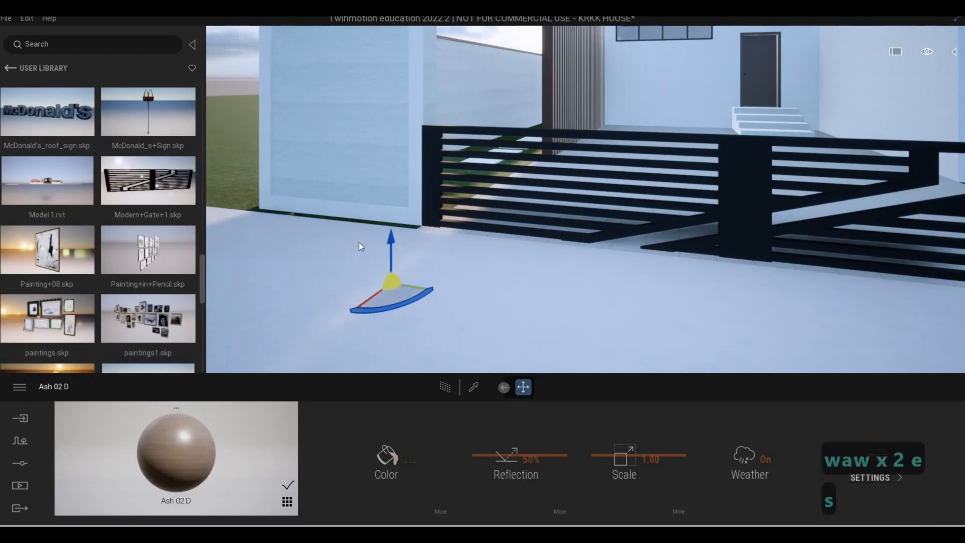
key("a")
key("s")
key("d")
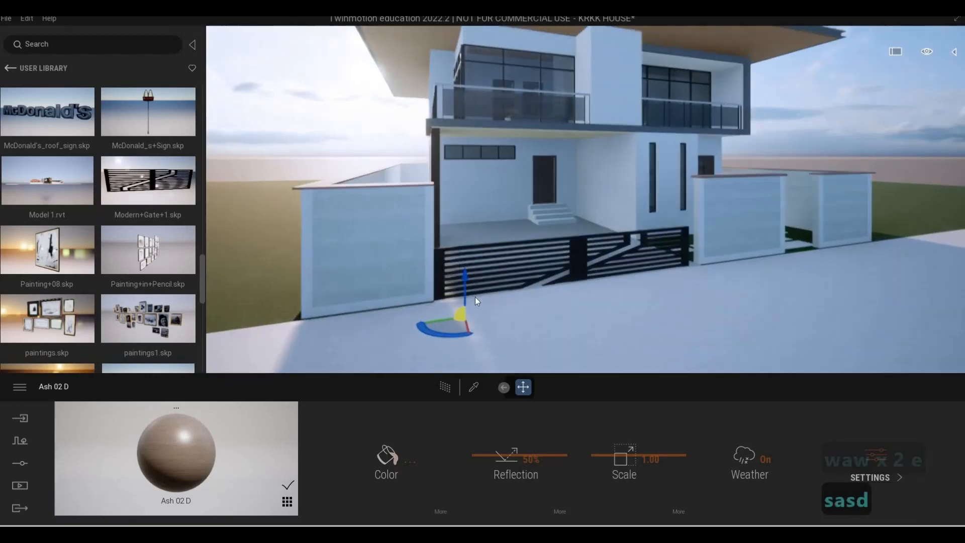
Select the gate's [Color_008] mesh, raise it out of the ground, make it taller and scale its width by 1.04
key("Tab")
key("Tab")
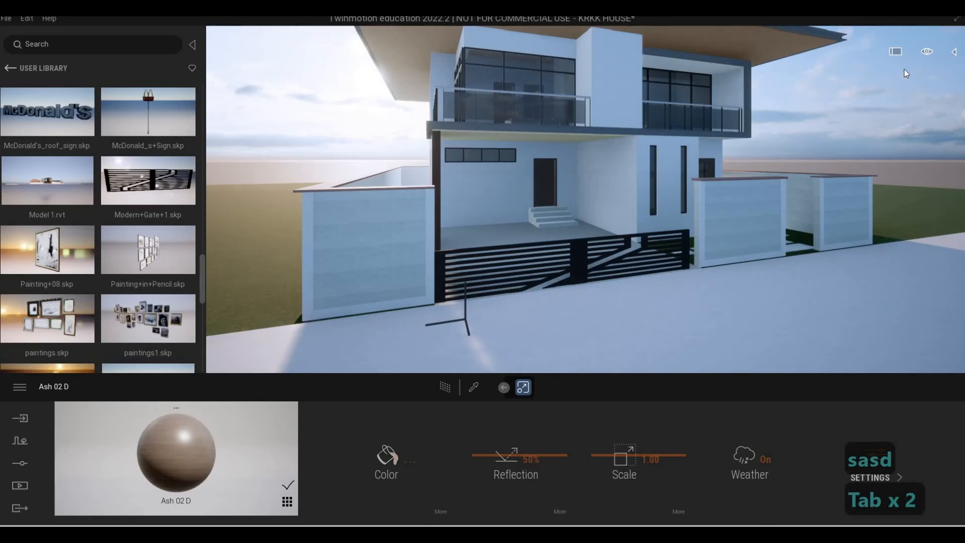
left_click(954, 51)
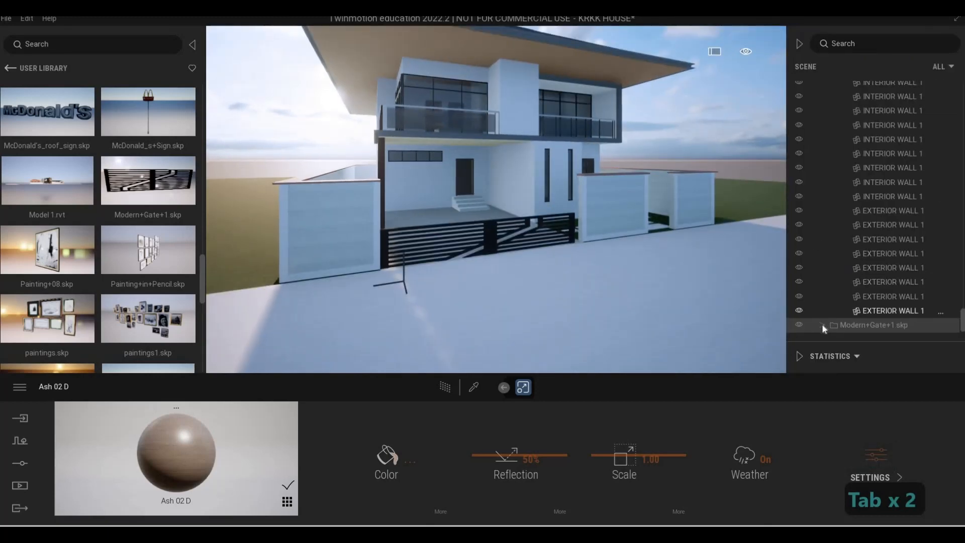
left_click(822, 324)
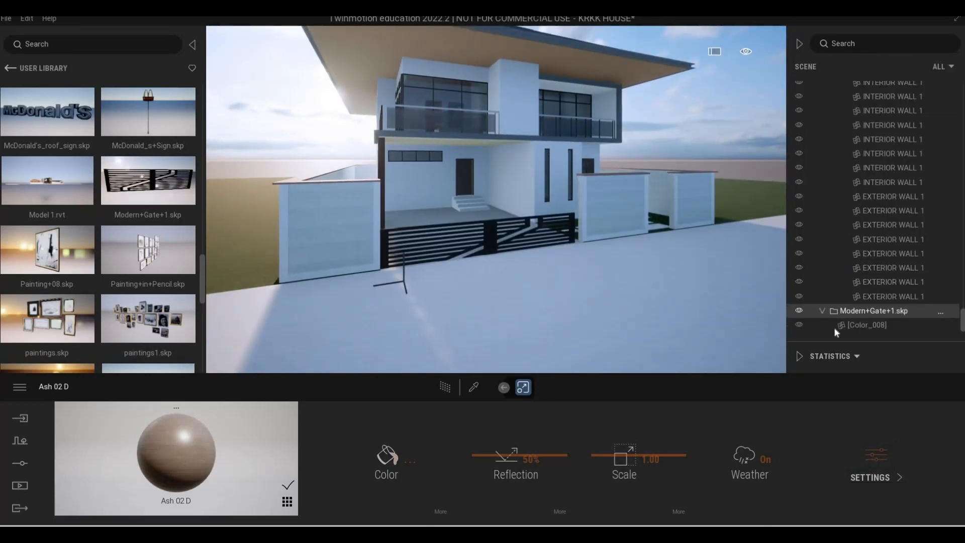
left_click(834, 326)
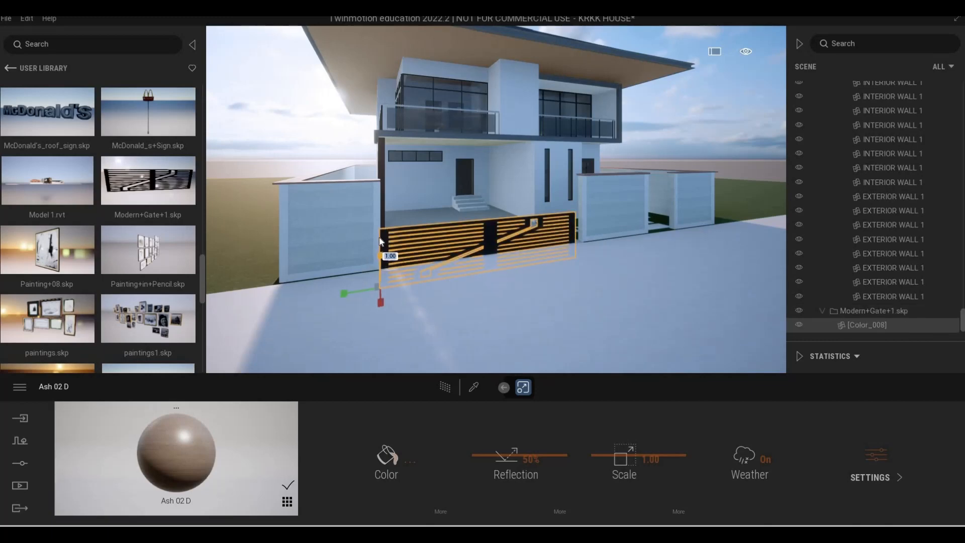
left_click_drag(379, 238, 483, 240)
key("Tab")
key("Tab")
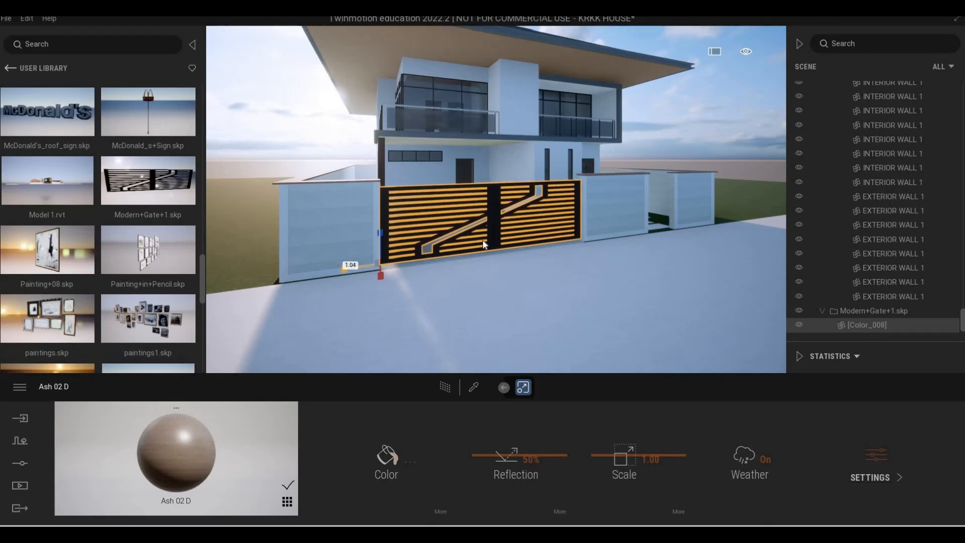
Examine how both ends of the driveway gate meet the boundary wall piers
key("q")
key("w")
key("q")
key("w")
key("d")
key("w")
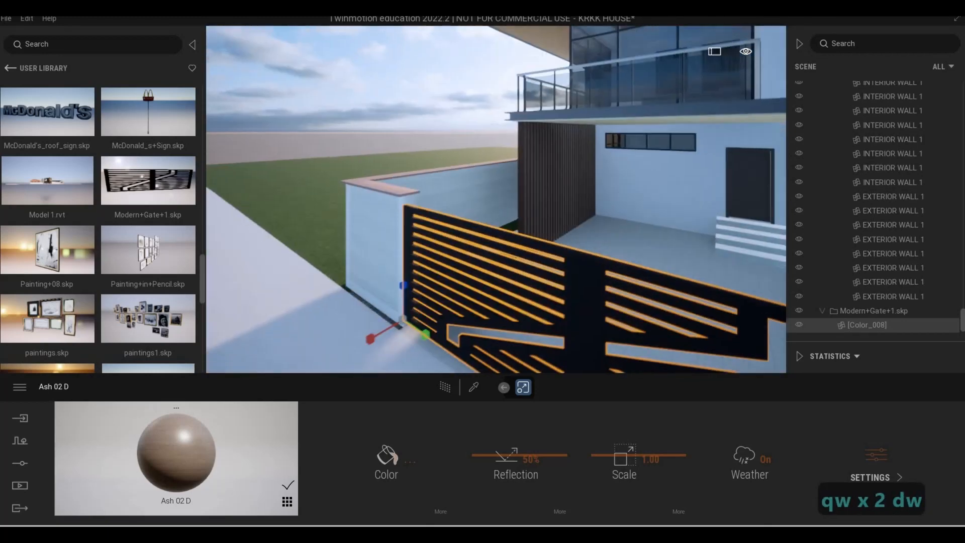
key("d")
key("w")
key("s")
key("a")
key("e")
key("w")
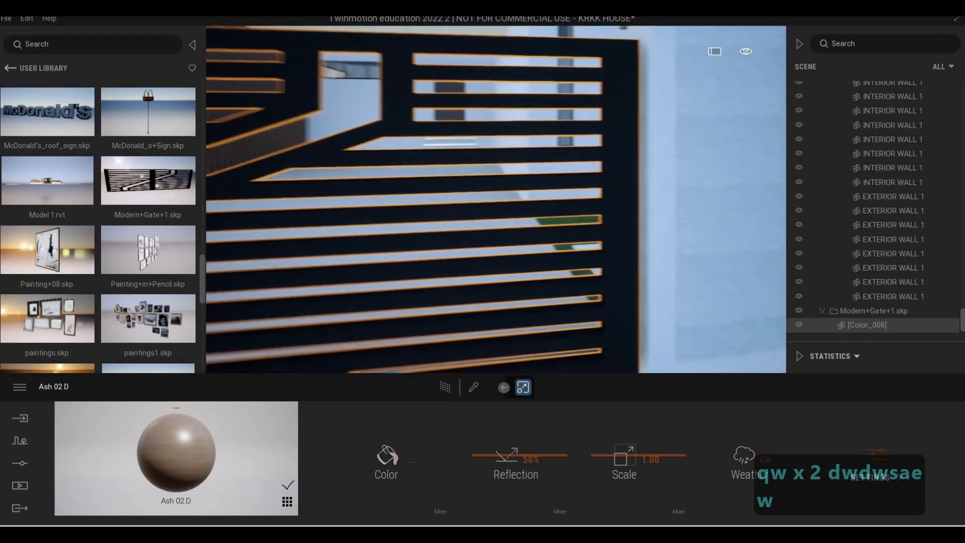
key("d")
key("a")
key("s")
key("a")
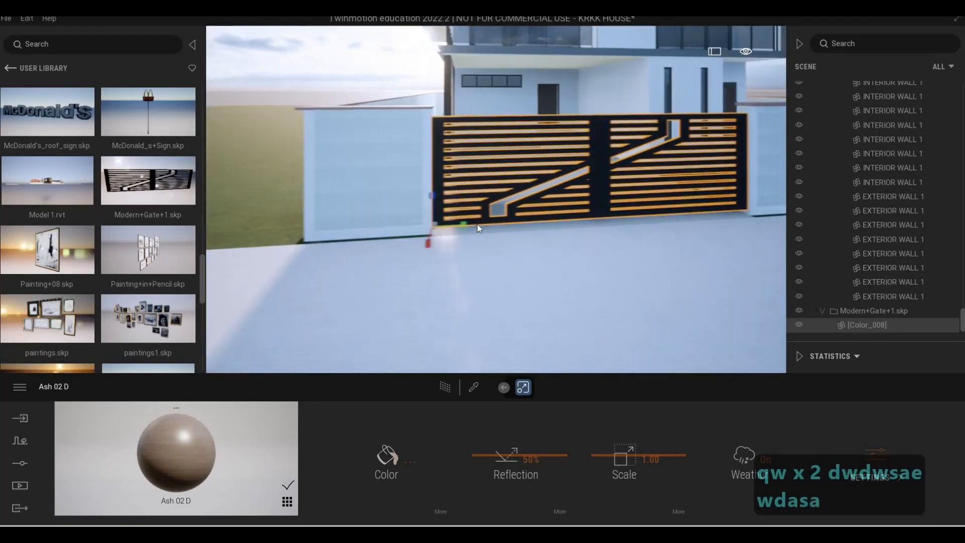
Fine-tune the driveway gate's fit between the two wall piers and deselect it
left_click_drag(473, 228, 477, 226)
key("d")
mouse_move(483, 229)
right_mouse_down()
mouse_move(567, 233)
mouse_move(482, 235)
right_mouse_up()
key("w")
key("d")
key("s")
key("w")
key("a")
key("s")
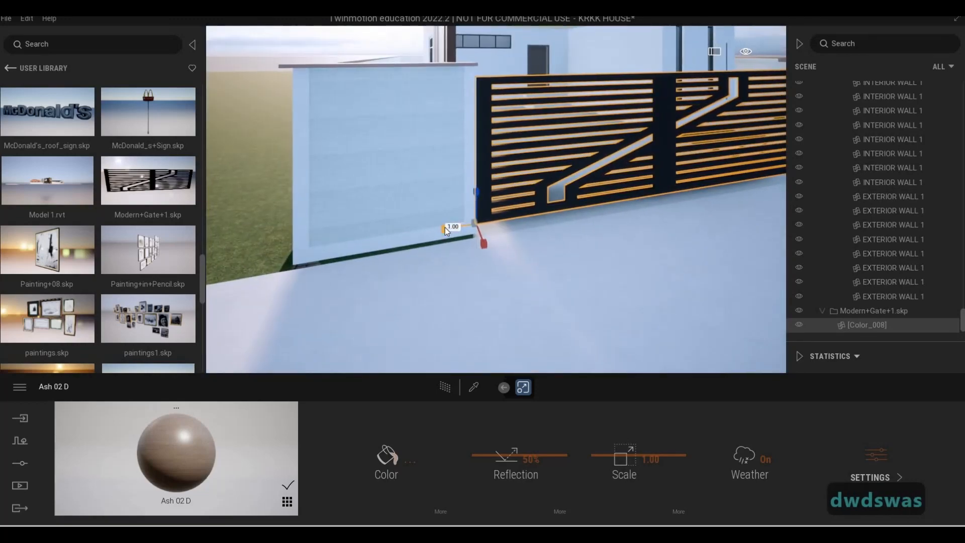
key("d")
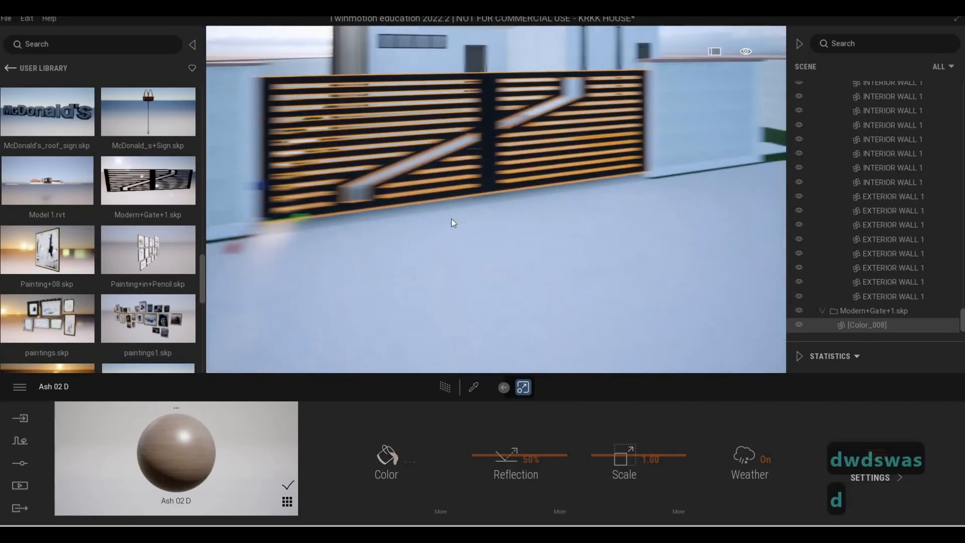
key("w")
key("s")
key("s")
key("d")
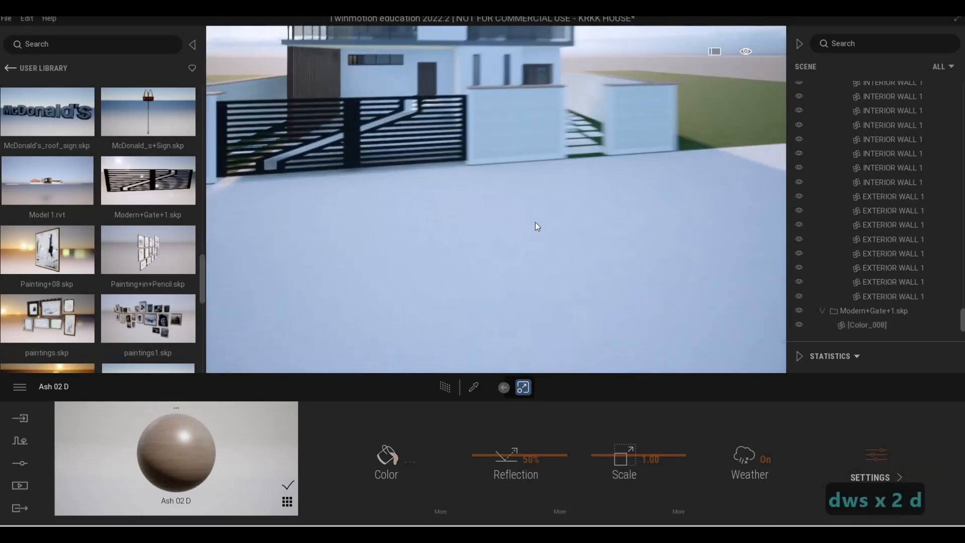
Place a second Modern+Gate+1.skp near the pedestrian entrance, select its [Color_008] mesh and shrink its width
left_click_drag(151, 192, 572, 194)
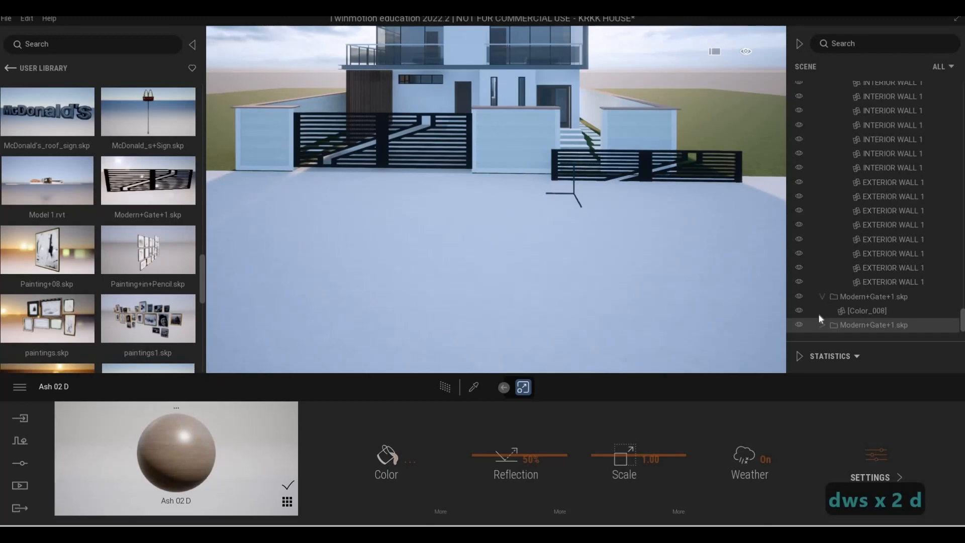
left_click(848, 328)
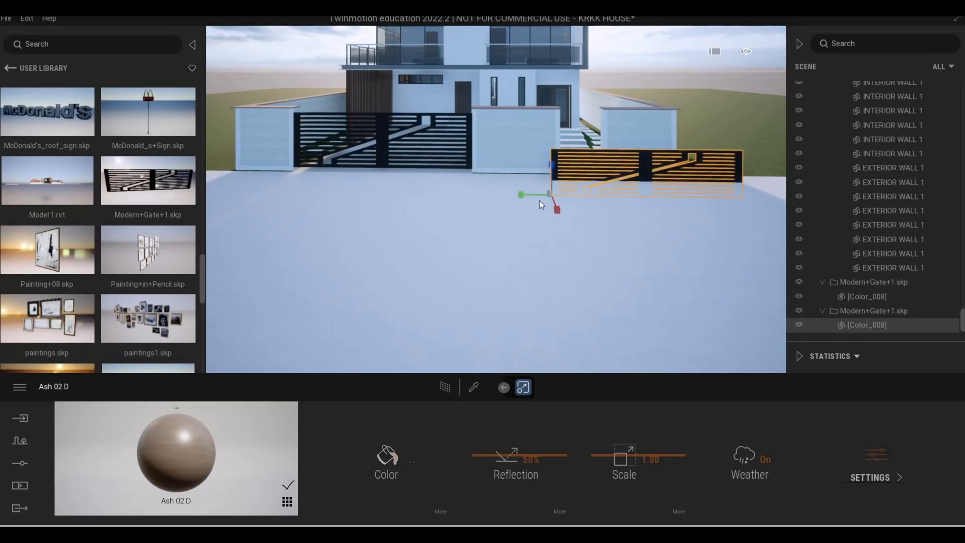
left_click_drag(539, 201, 583, 168)
key("w")
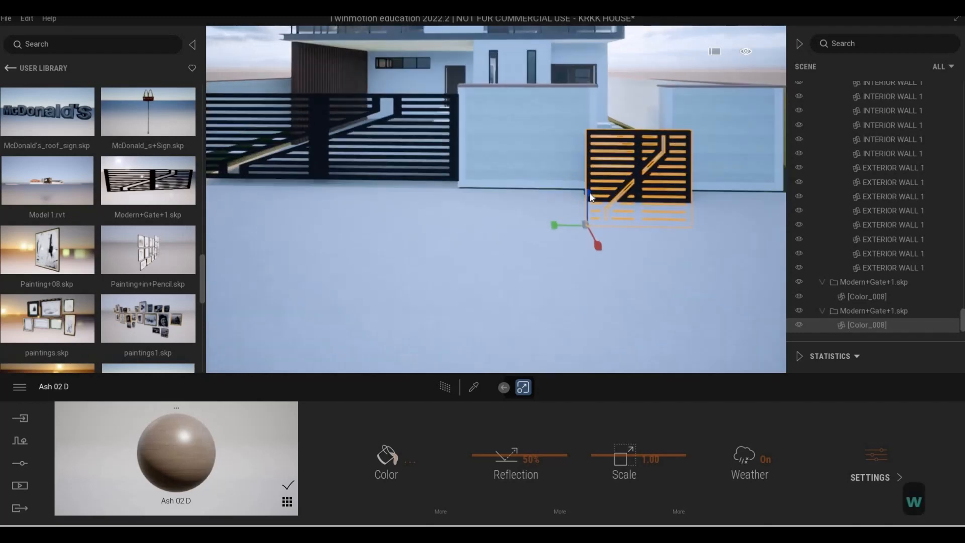
Raise the second gate about 0.64 m and move it back towards the pedestrian opening in the boundary wall
key("Tab")
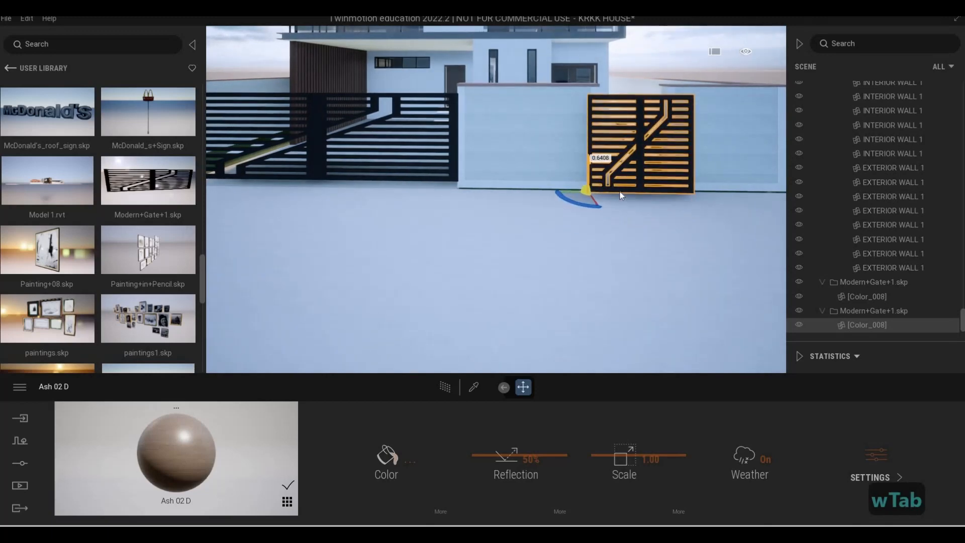
key("w")
left_click(674, 237)
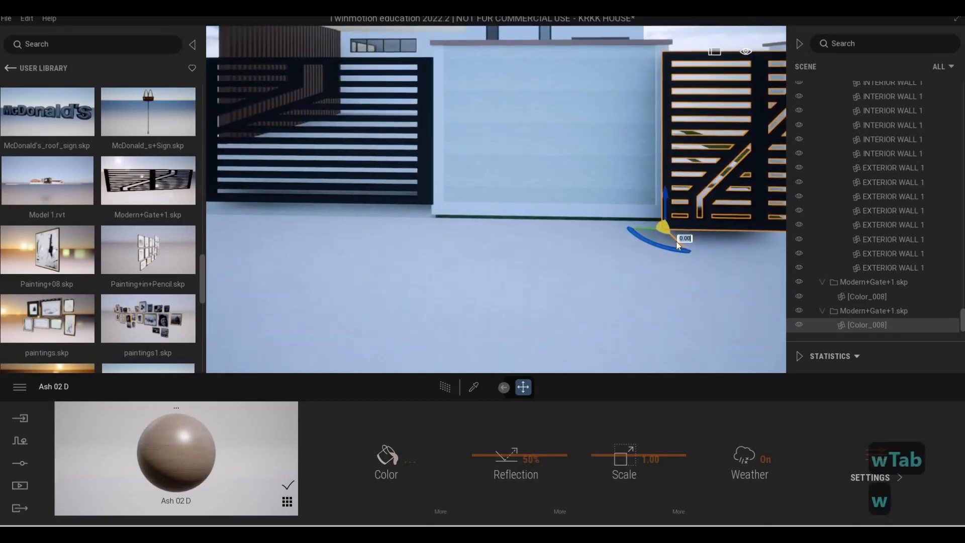
mouse_move(664, 222)
left_mouse_down()
mouse_move(668, 207)
mouse_move(659, 209)
left_mouse_up()
key("d")
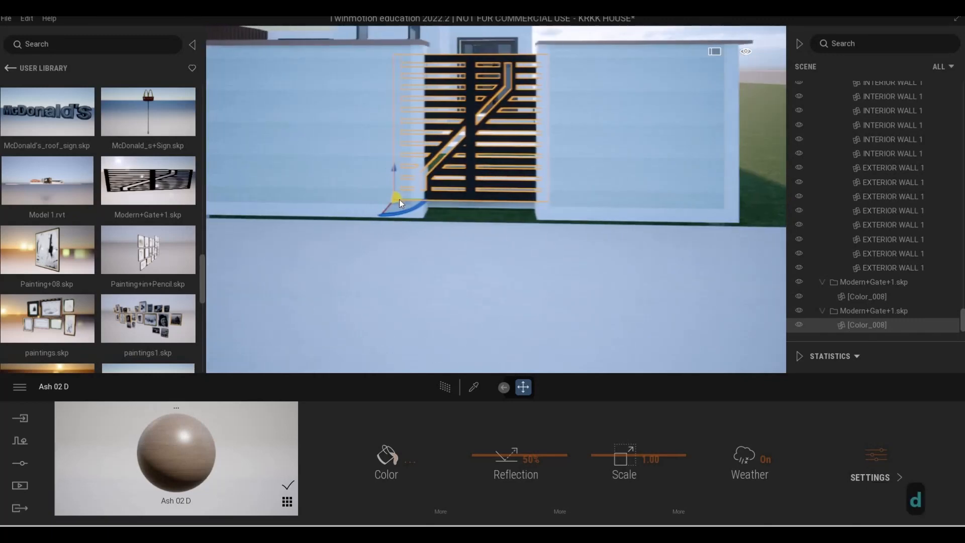
Narrow and shift the second gate to fit between the pedestrian entrance piers, scaling its width by 0.87 last
key("Tab")
key("Tab")
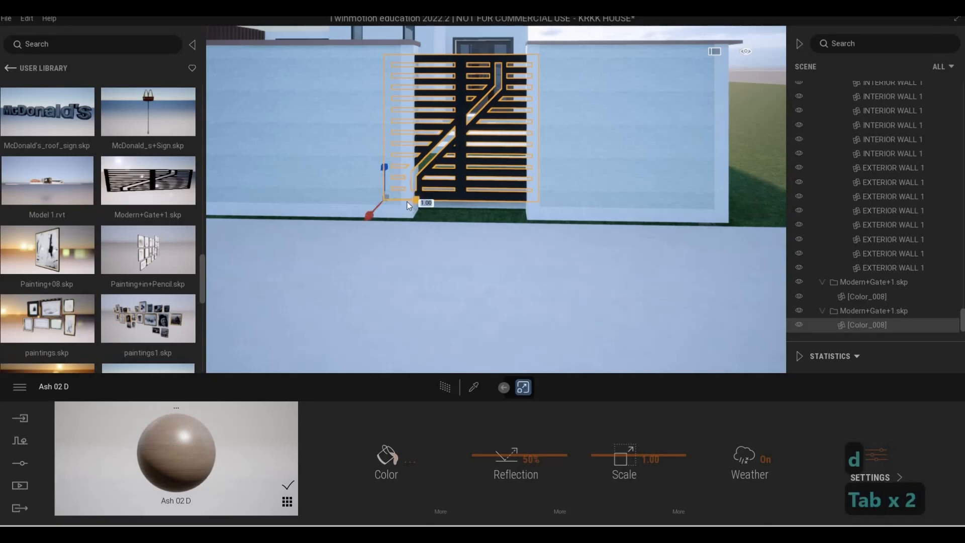
left_click_drag(406, 201, 391, 198)
key("Tab")
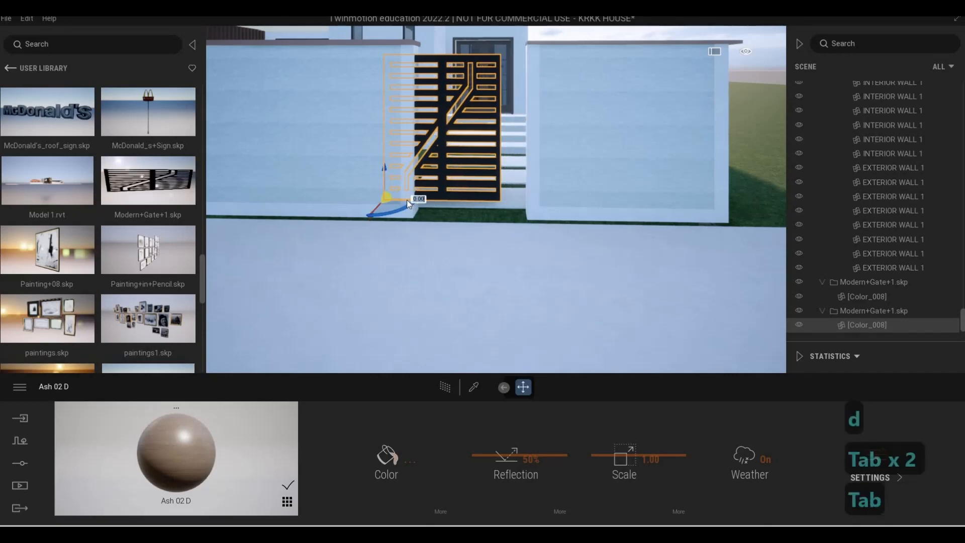
left_click_drag(408, 204, 436, 216)
key("Tab")
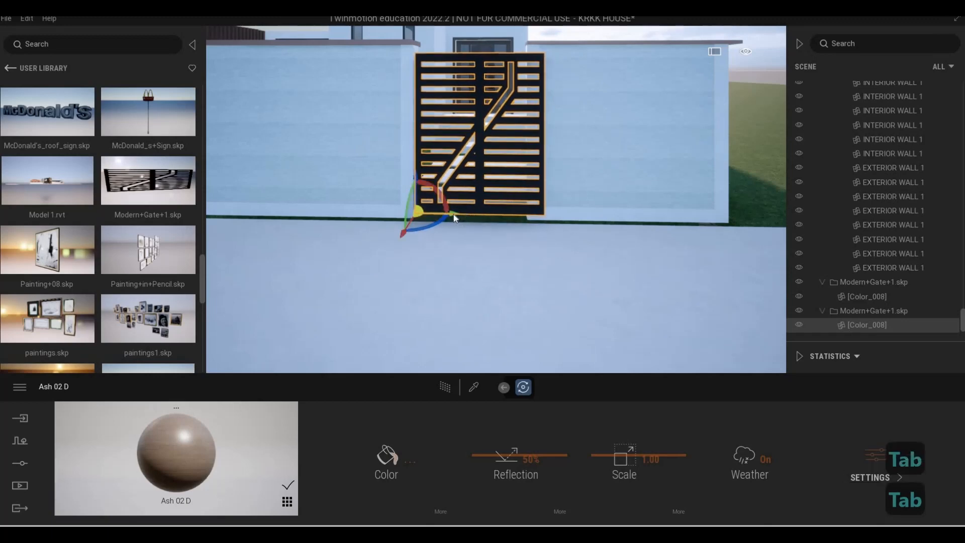
left_click_drag(447, 213, 439, 217)
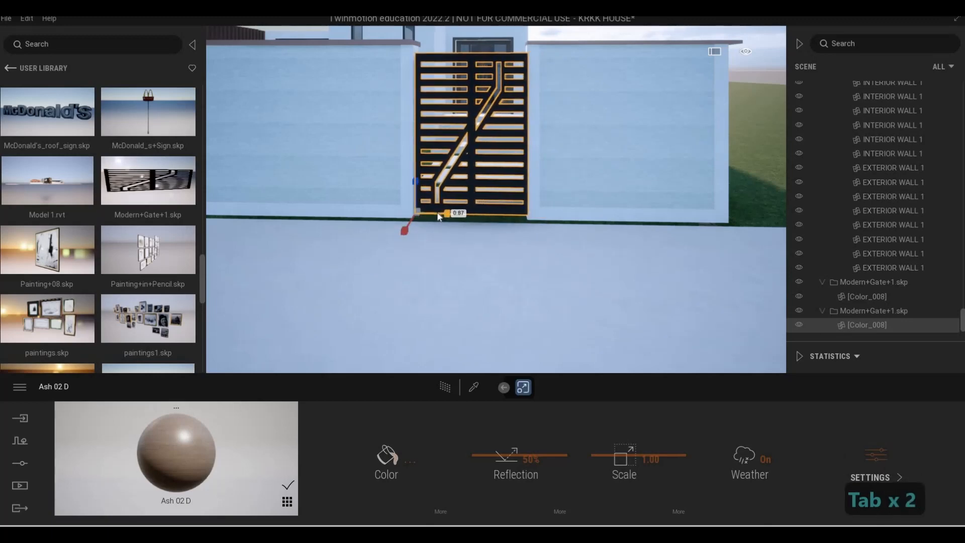
key("Escape")
key("Escape")
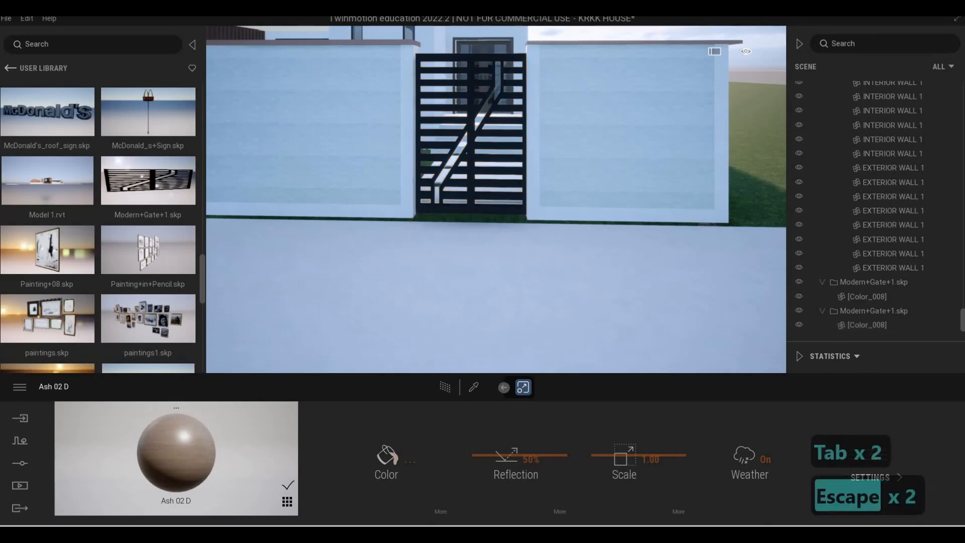
Examine the pedestrian gate and the driveway gate along the boundary wall from the front and from above
key("a")
key("w")
key("d")
key("s")
key("d")
key("w")
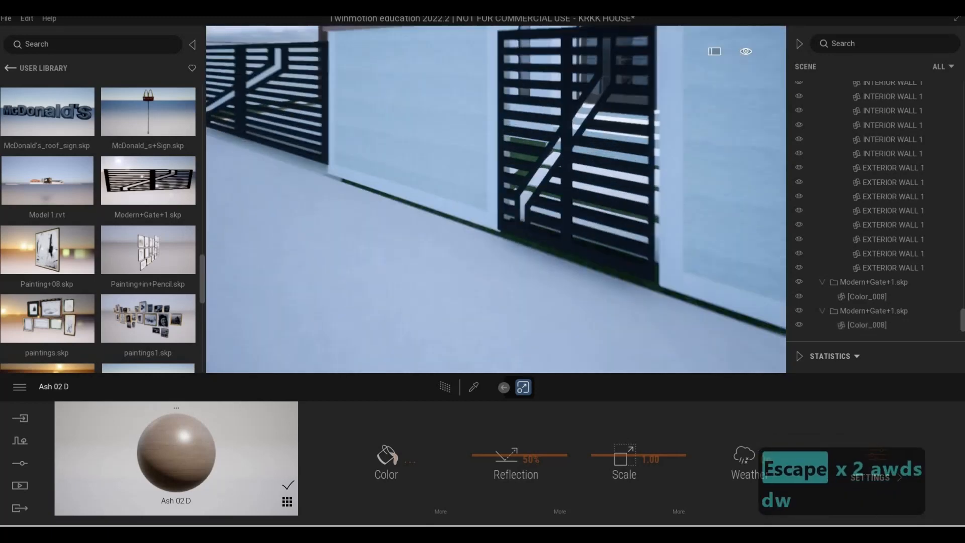
key("q")
key("d")
key("a")
key("a")
key("d")
key("s")
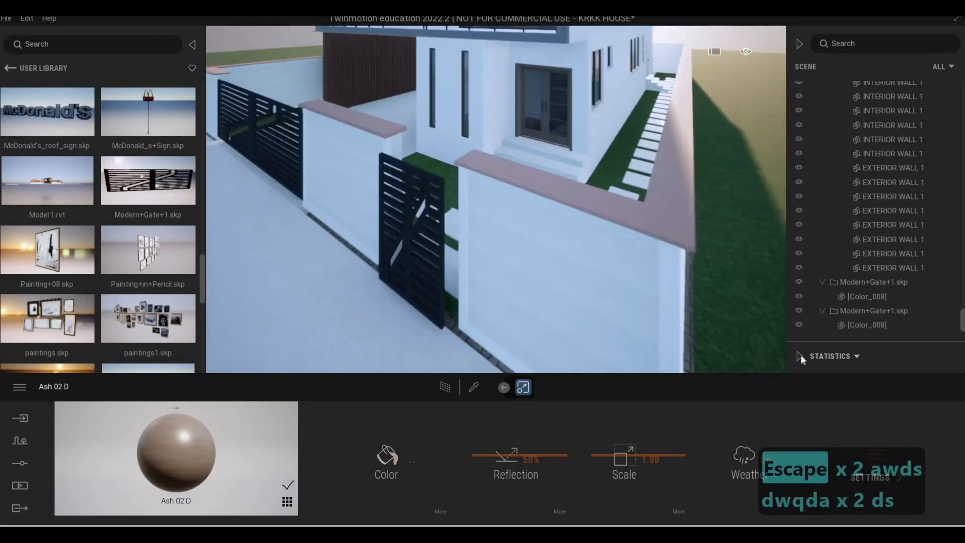
Collapse the second Modern+Gate+1.skp group and move that gate about 0.17 m back into the pedestrian opening
left_click(822, 311)
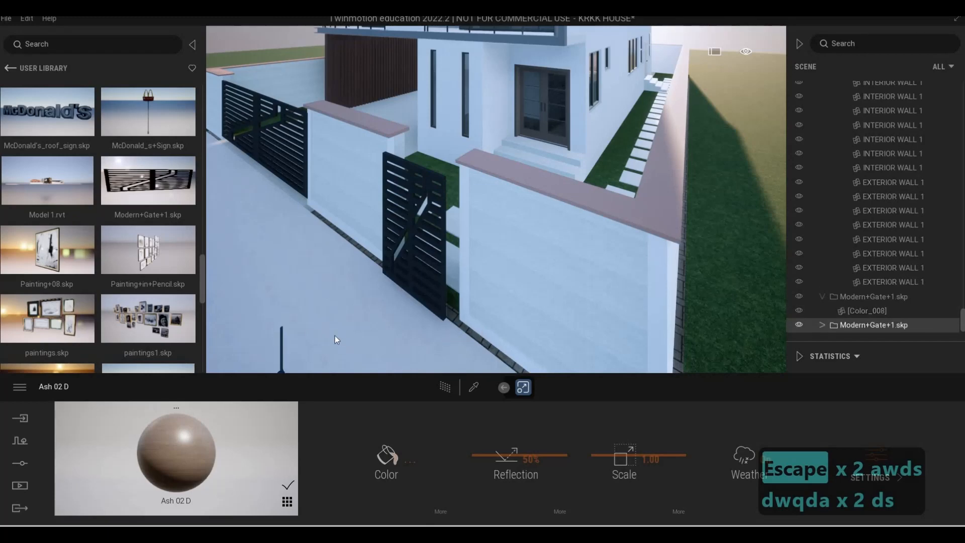
key("s")
key("Tab")
key("Tab")
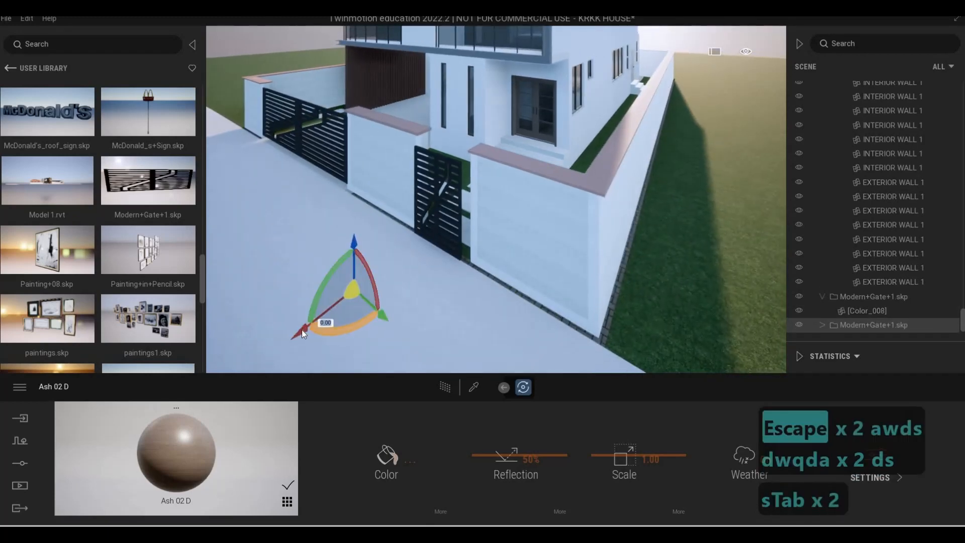
left_click_drag(314, 329, 317, 329)
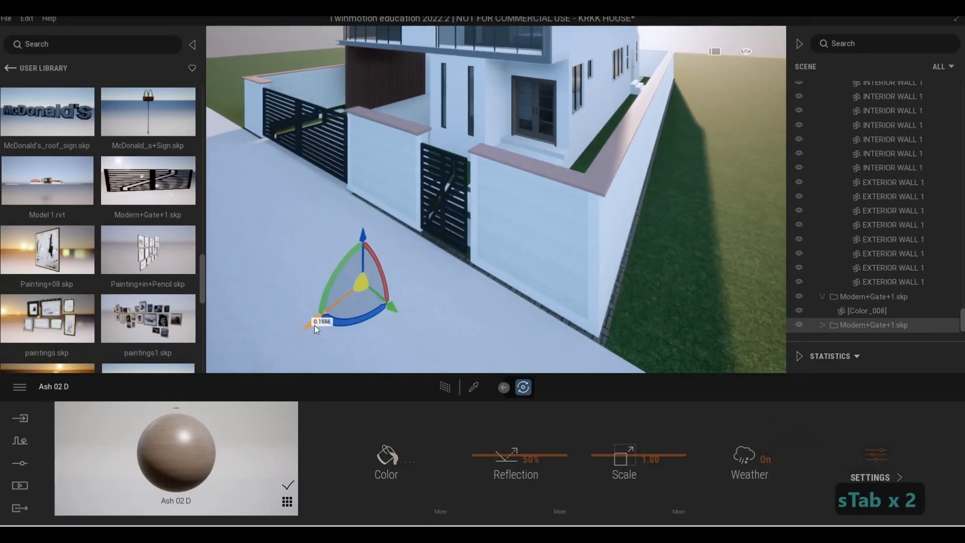
Examine how the pedestrian gate sits between its piers from above, close up and from the street
key("a")
key("w")
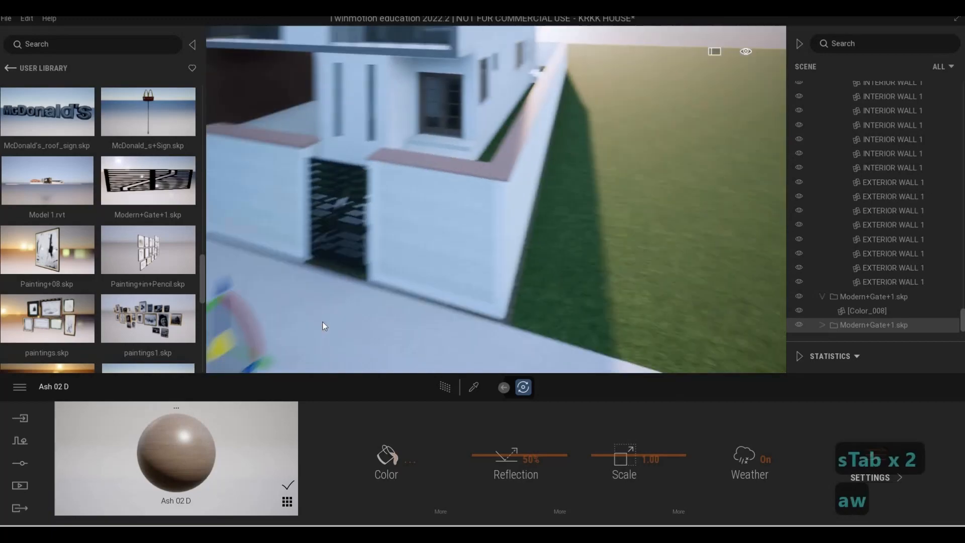
key("s")
key("a")
key("a")
key("w")
key("d")
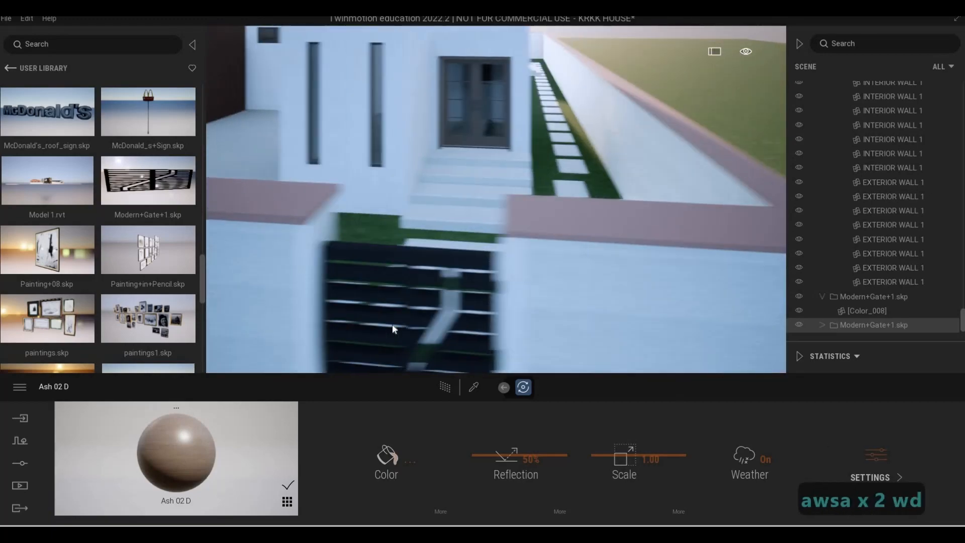
key("s")
key("a")
key("d")
key("s")
key("e")
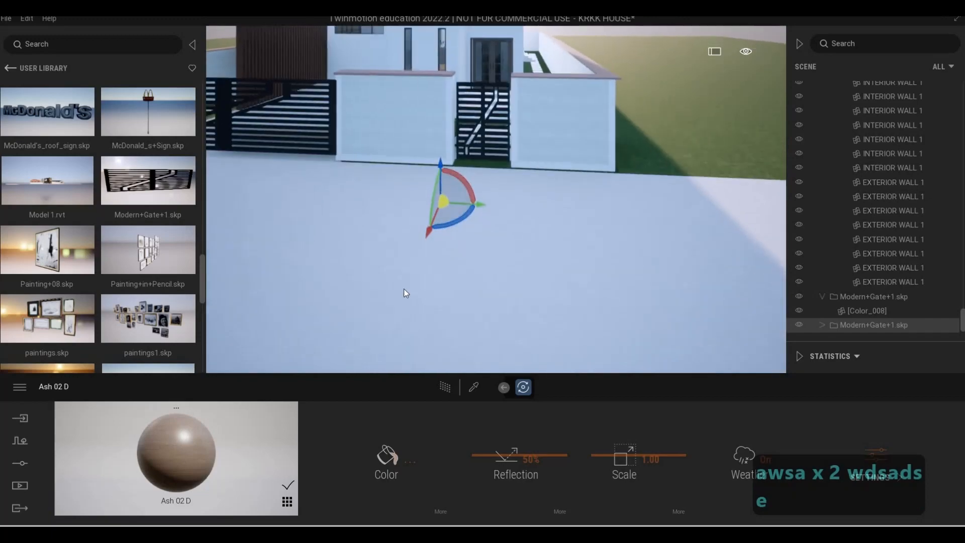
key("w")
key("d")
key("e")
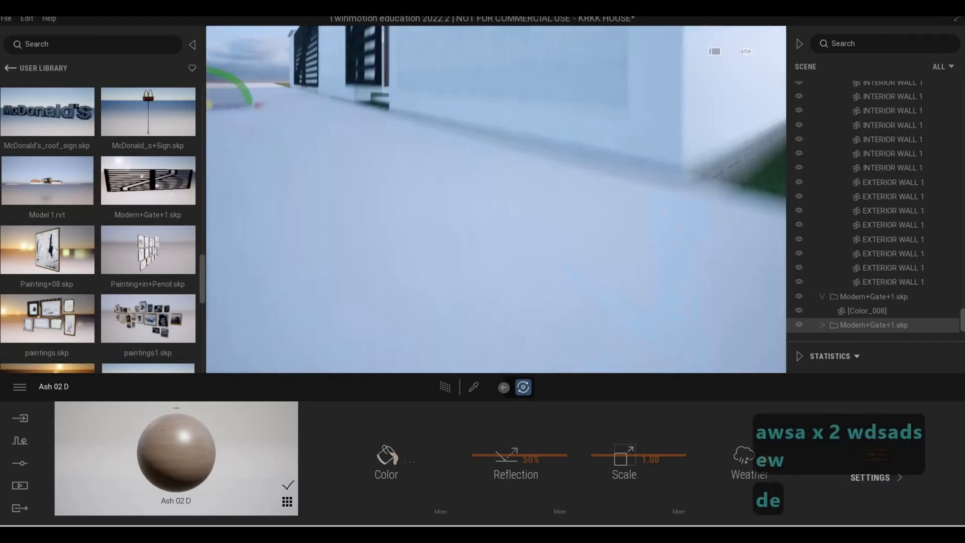
Examine the exposed paving strip at the base of the boundary wall around the front corner
key("d")
key("q")
key("a")
key("s")
key("d")
key("d")
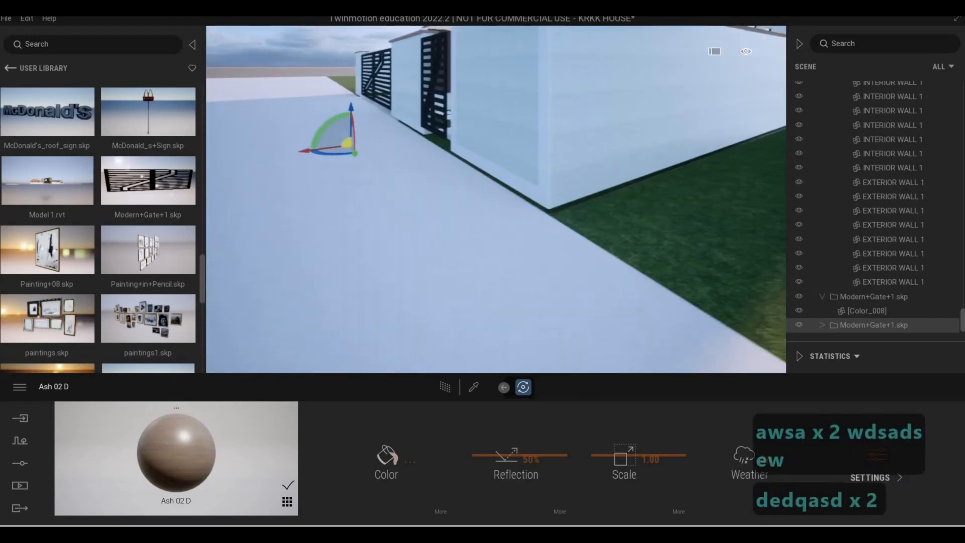
key("w")
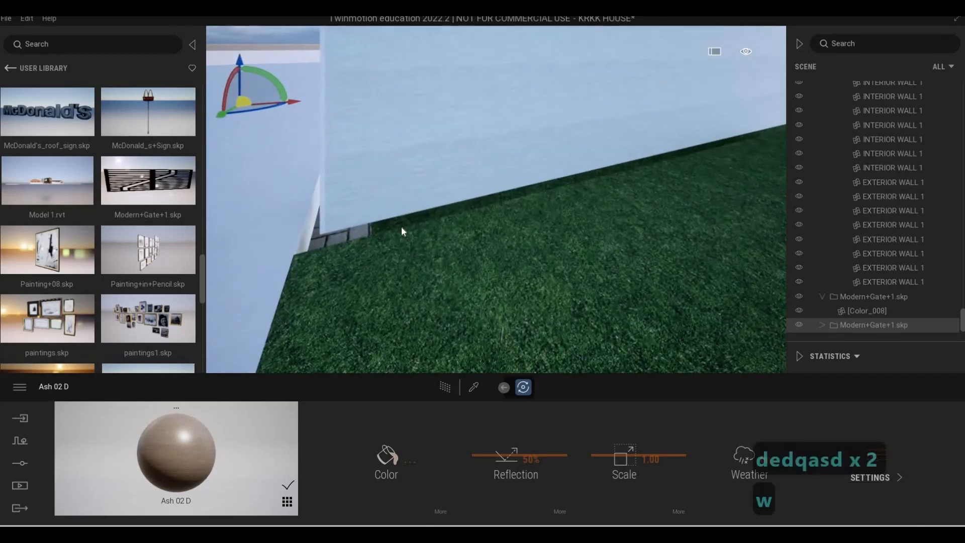
key("a")
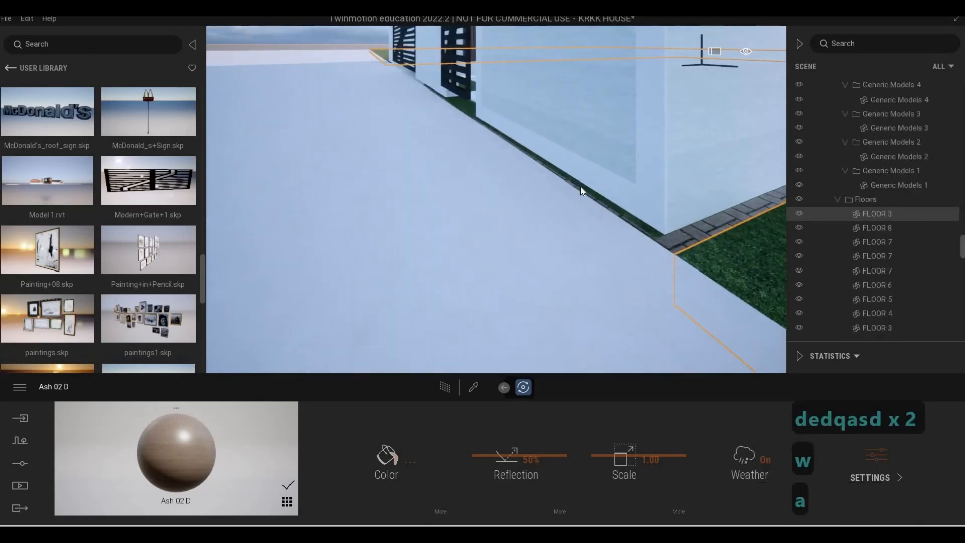
key("Escape")
key("Escape")
key("a")
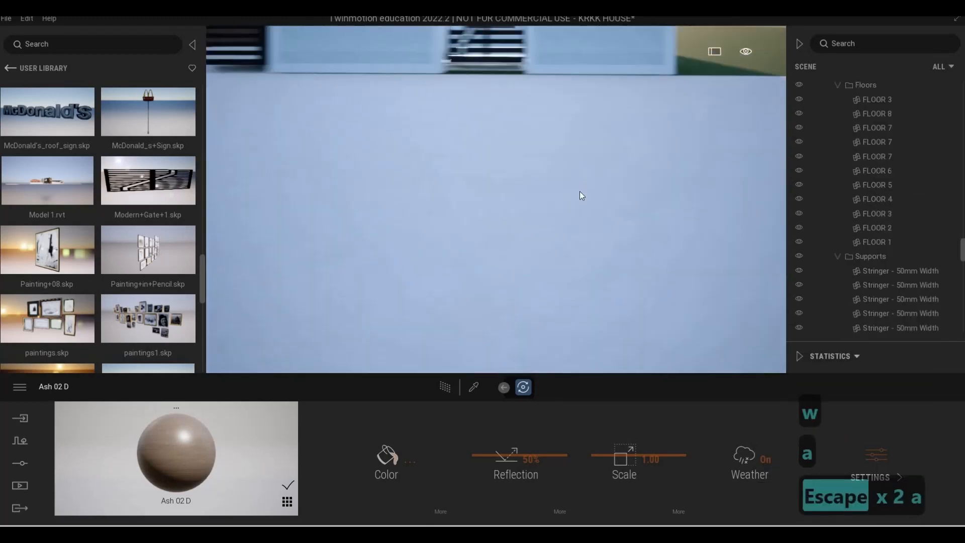
Shift the pedestrian gate's [Color_008] mesh against the pier on the driveway side and scale its width by 1.06
key("q")
key("w")
left_click(504, 221)
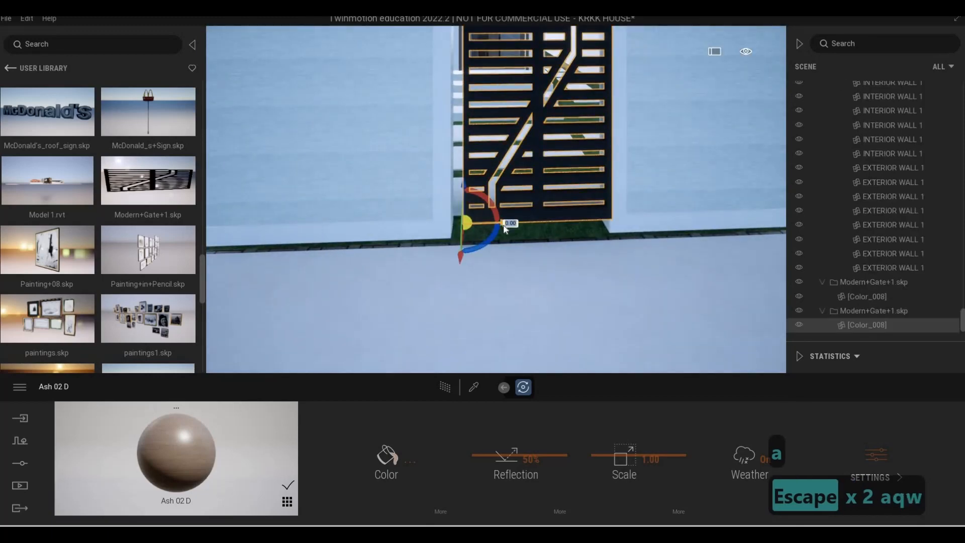
left_click_drag(496, 225, 498, 223)
key("Tab")
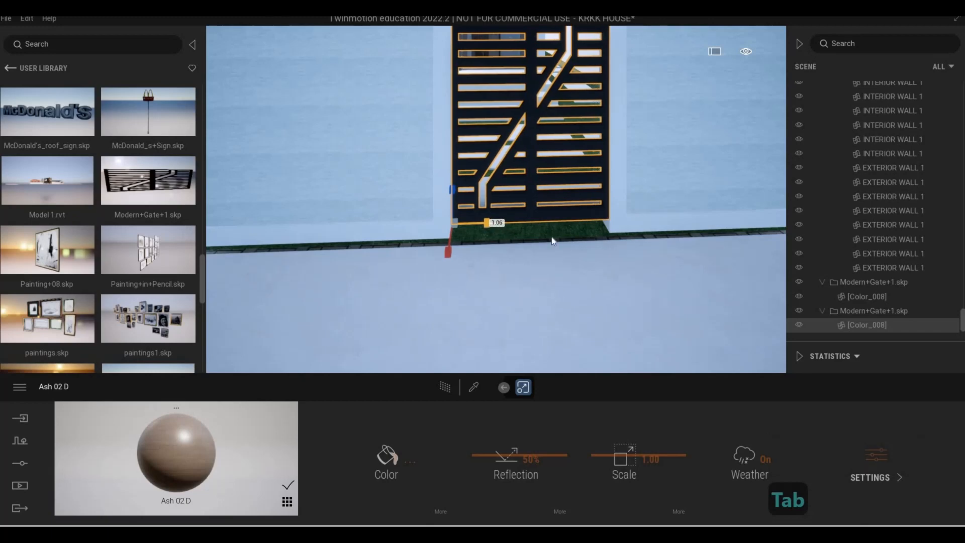
key("Escape")
key("Escape")
Examine both gates along the boundary wall and from the street in front of the house
key("d")
key("w")
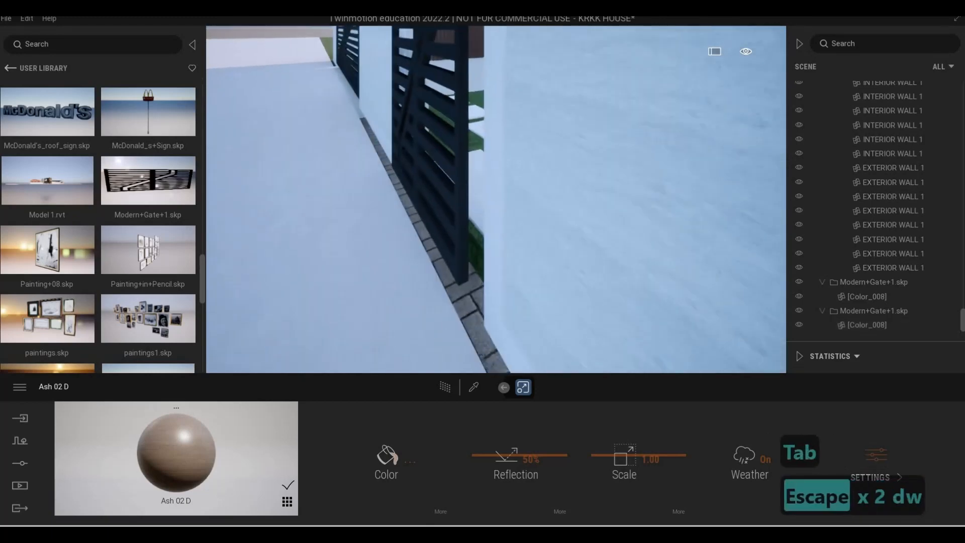
key("s")
key("a")
key("a")
key("a")
key("a")
key("a")
key("a")
key("a")
key("a")
key("s")
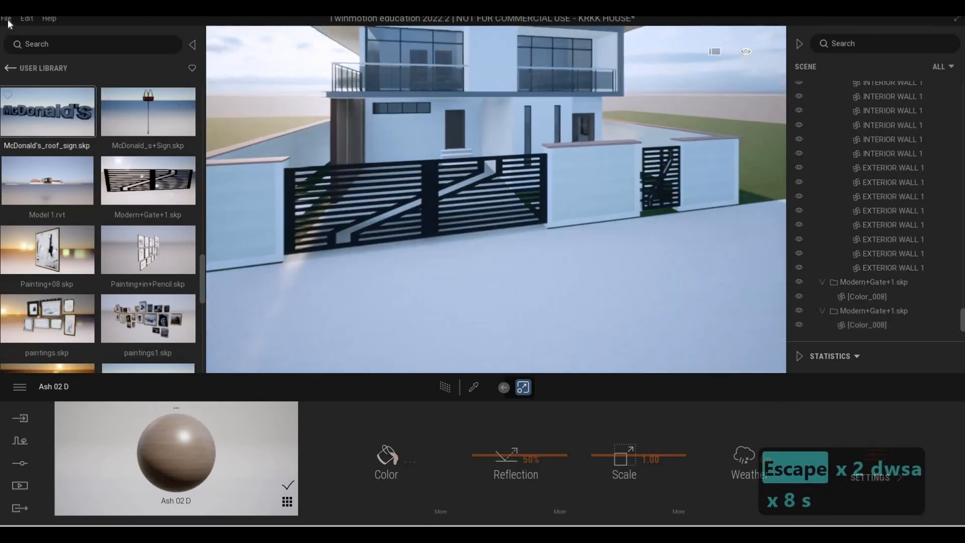
Save the KRKK HOUSE scene and return from the user library to the main library categories
left_click(6, 18)
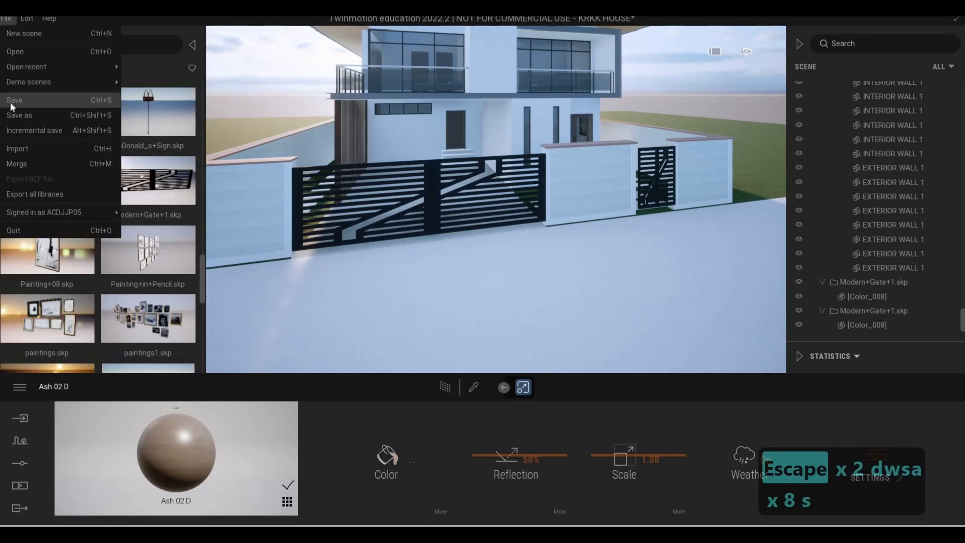
left_click(10, 101)
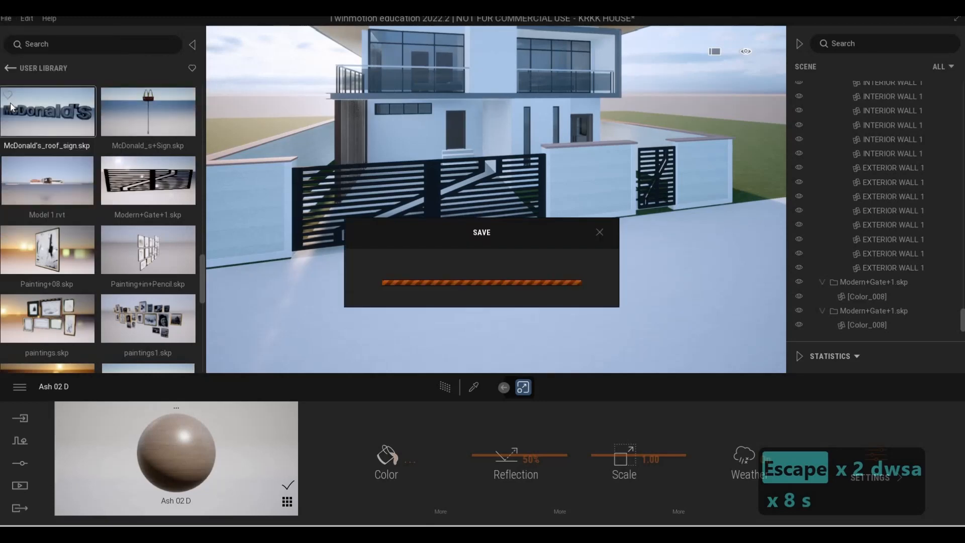
left_click(11, 67)
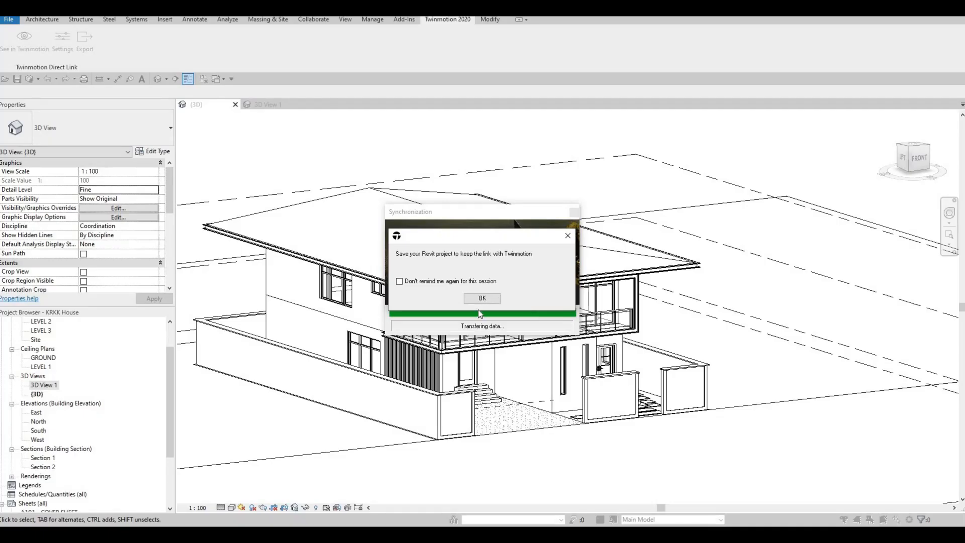
Switch to the Revit model and open the boundary of the FLOOR 3 slab at the pedestrian entrance for editing
left_click(479, 301)
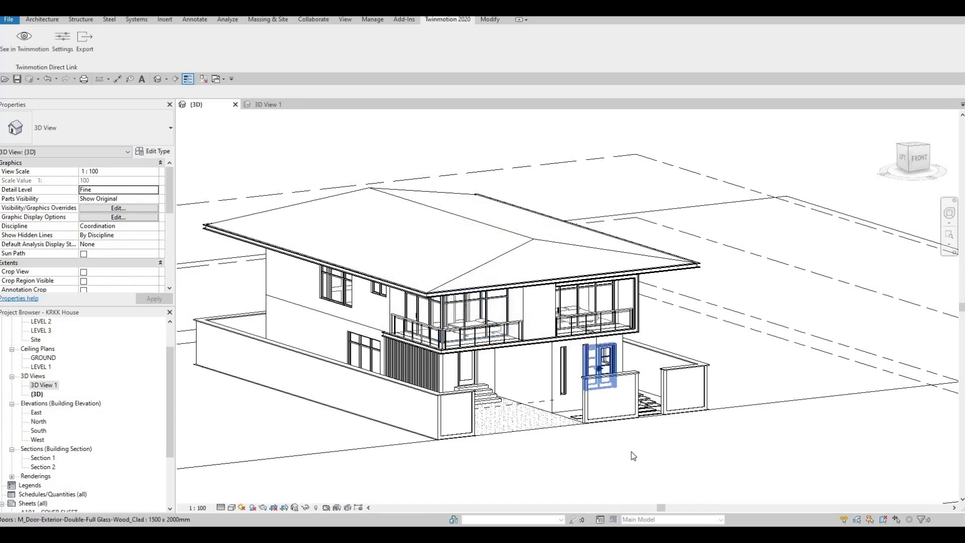
key("w")
middle_click_drag(690, 437, 221, 437)
scroll(326, 342, "up", 3)
scroll(296, 386, "up", 5)
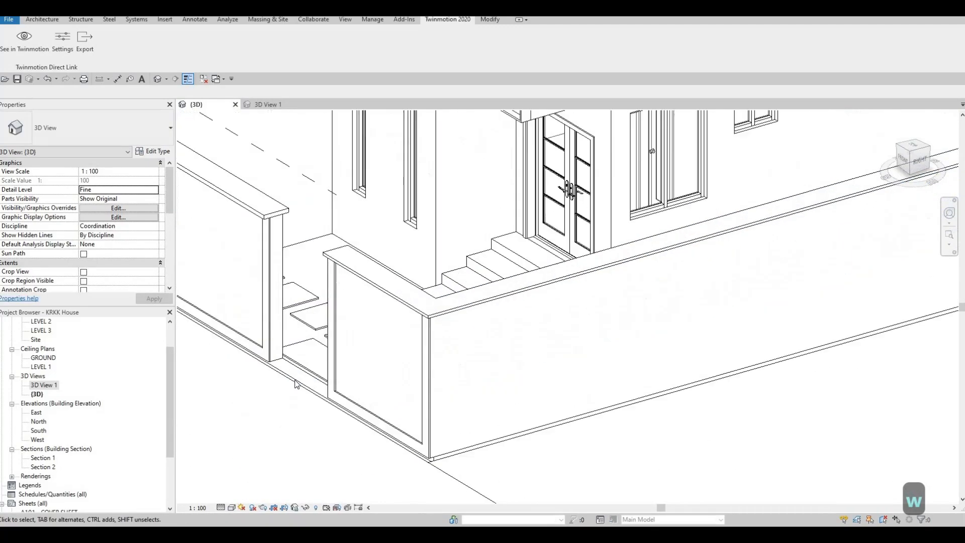
middle_click_drag(557, 329, 684, 339, "shift")
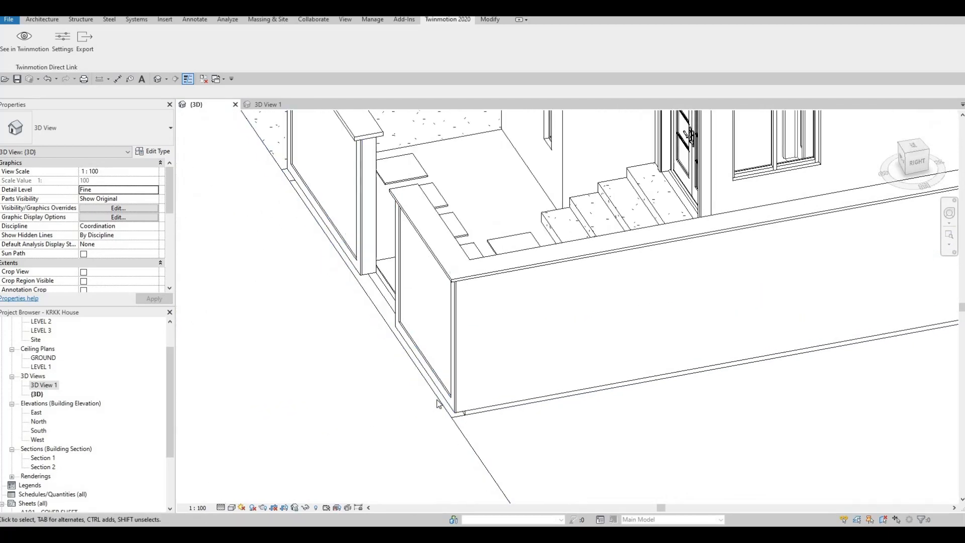
left_click(438, 403)
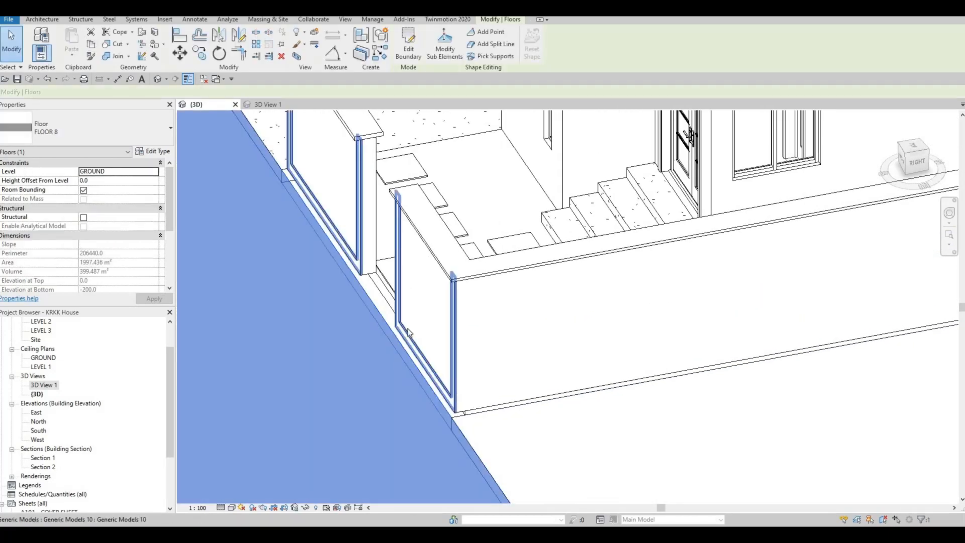
left_click(380, 291)
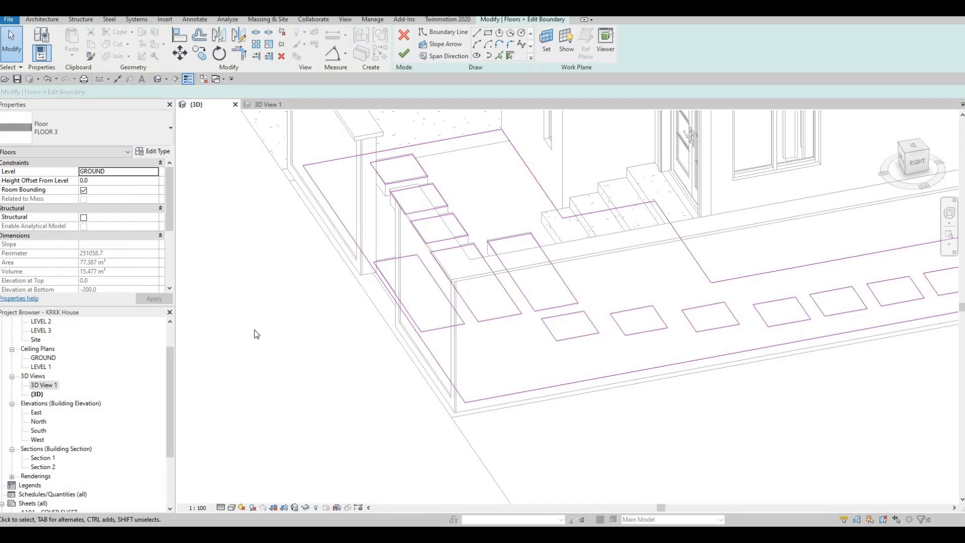
Open the GROUND floor plan at the front edge of the lot with the floor boundary still in edit mode
scroll(36, 349, "up", 2)
double_click(37, 349)
double_click(43, 340)
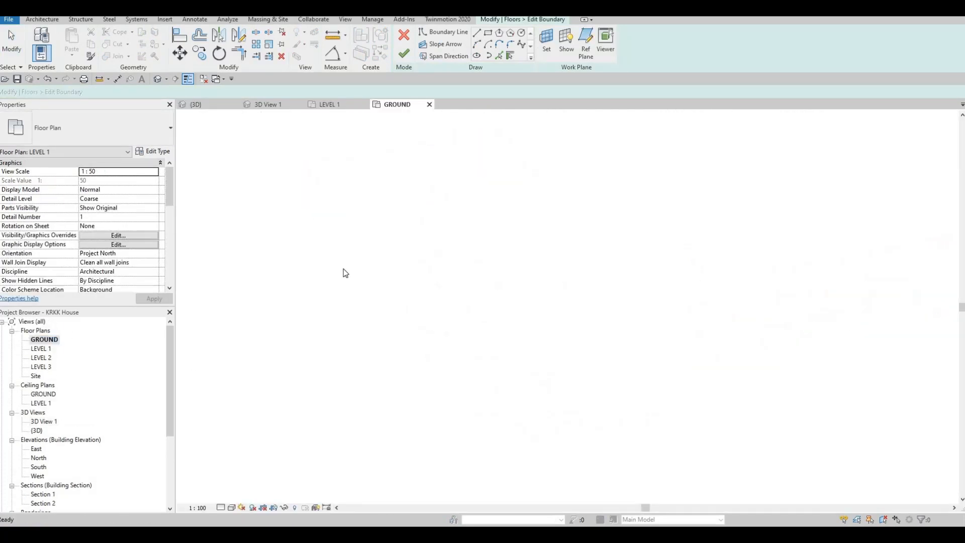
scroll(427, 197, "up", 6)
middle_click_drag(583, 322, 538, 223)
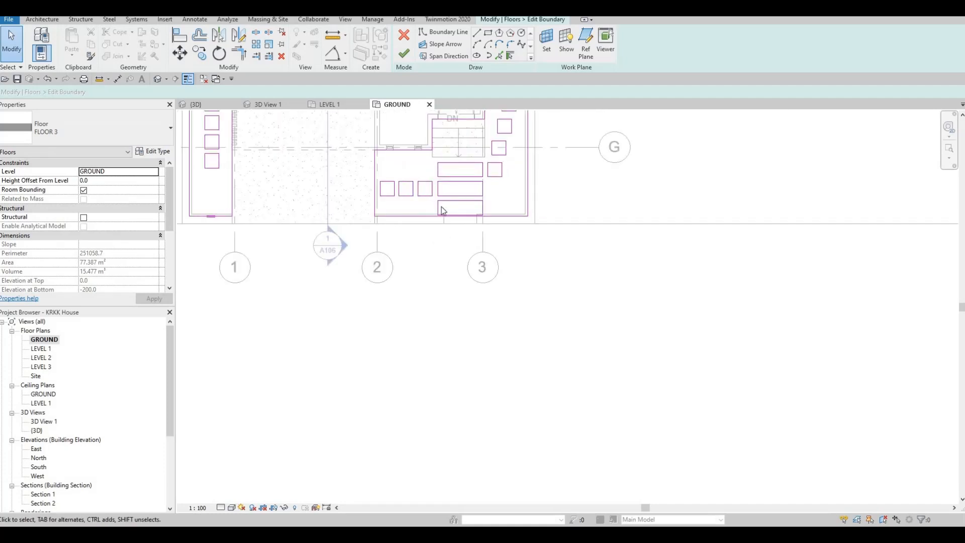
Align both front edges of the FLOOR 3 boundary with the outer face of the front boundary wall and finish the sketch
middle_click_drag(217, 200, 457, 213)
scroll(453, 215, "up", 7)
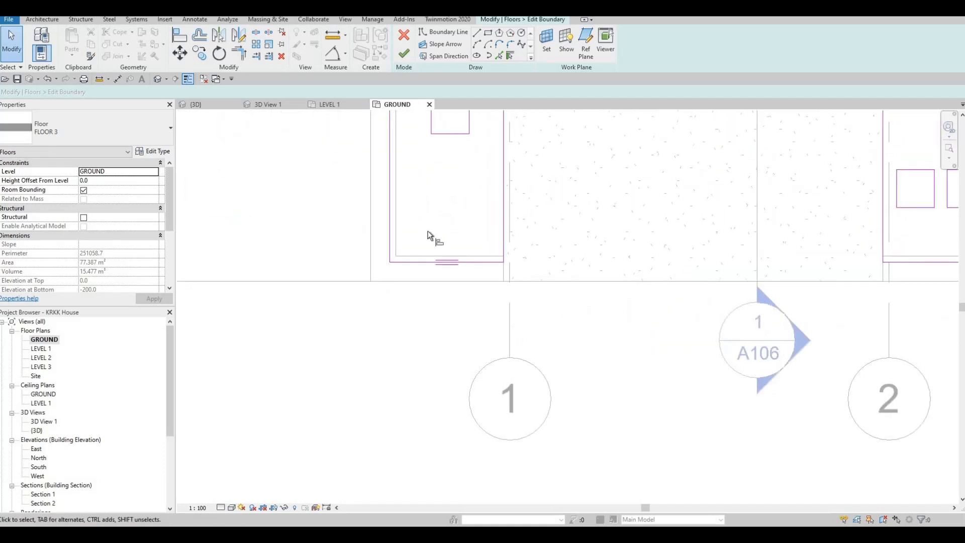
key("l")
left_click(403, 282)
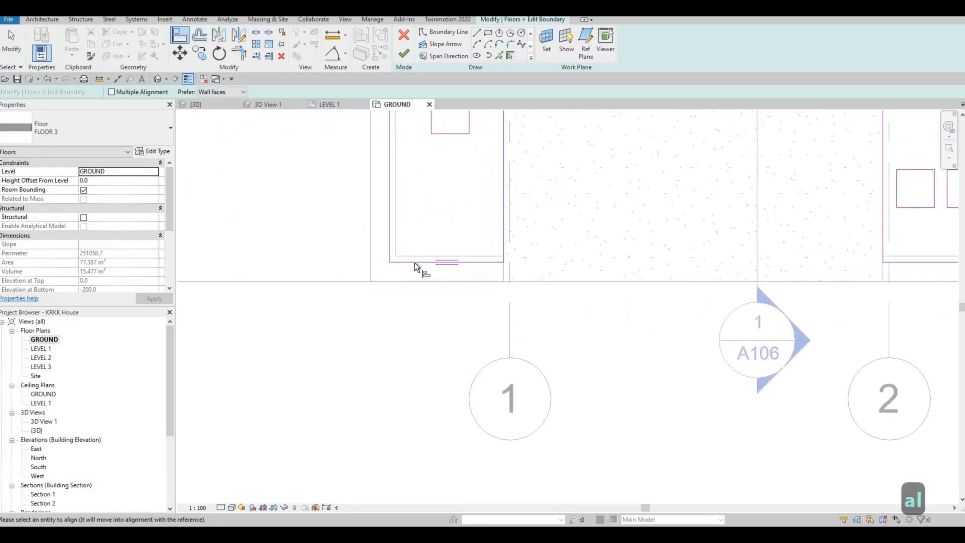
left_click(414, 259)
scroll(458, 290, "down", 3)
middle_click_drag(824, 267, 560, 284)
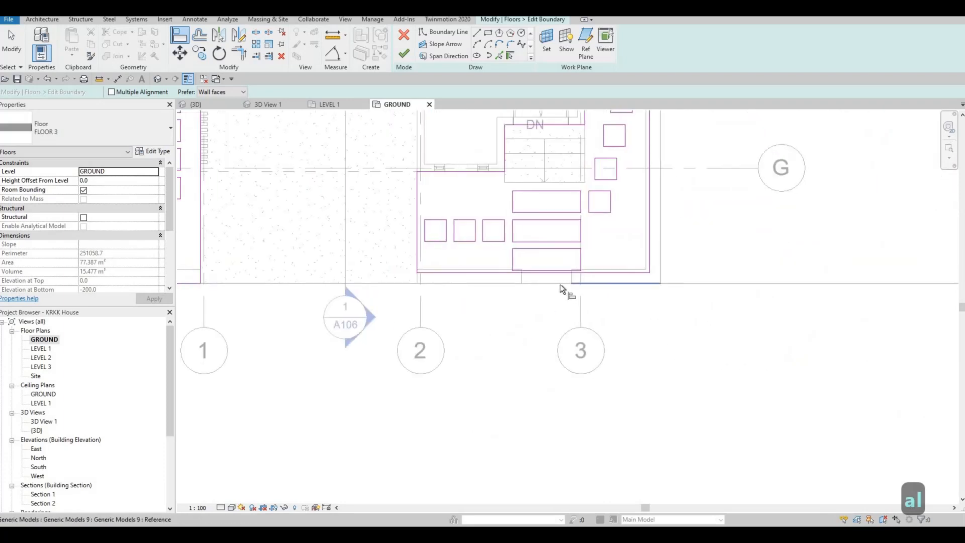
left_click(559, 276)
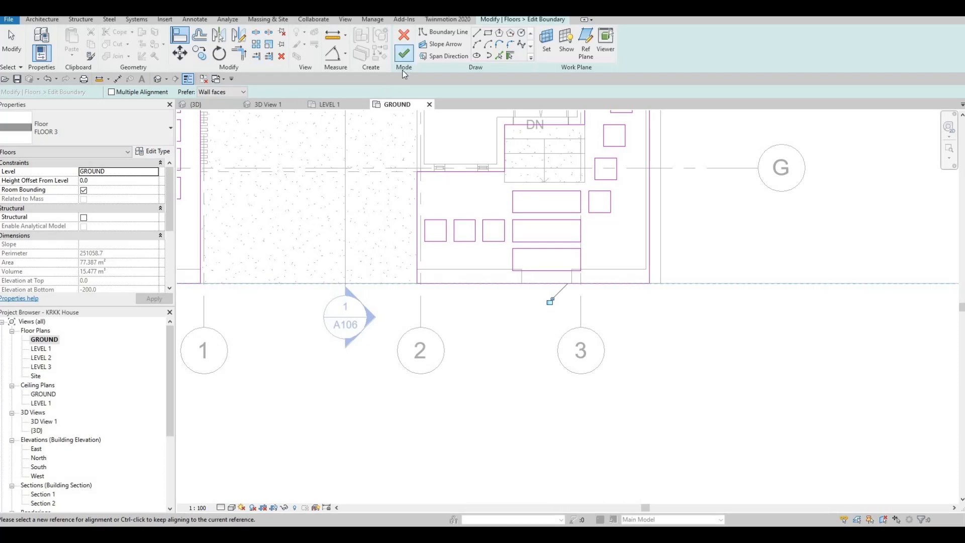
left_click(404, 53)
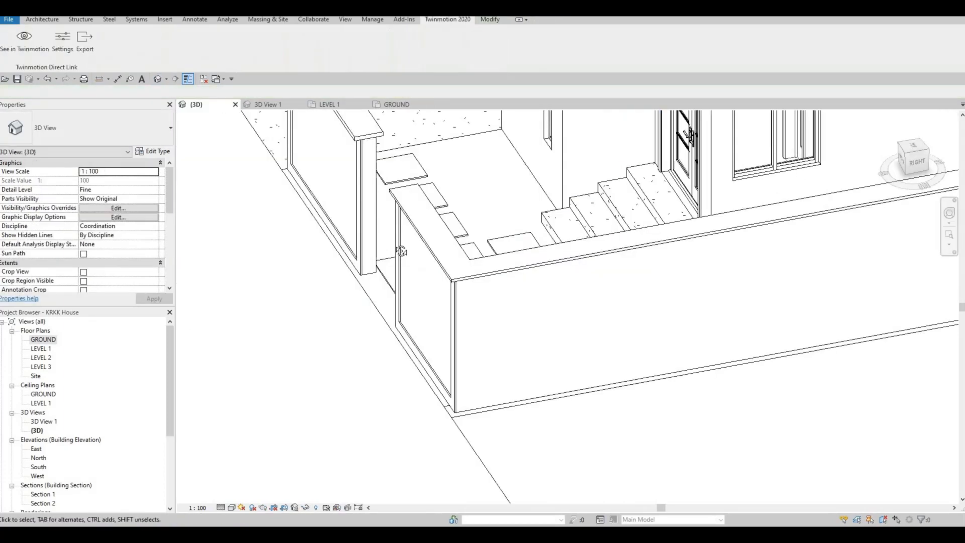
Examine the extended floor in the {3D} view along the front wall, the corner and the driveway
middle_click_drag(401, 249, 419, 286, "shift")
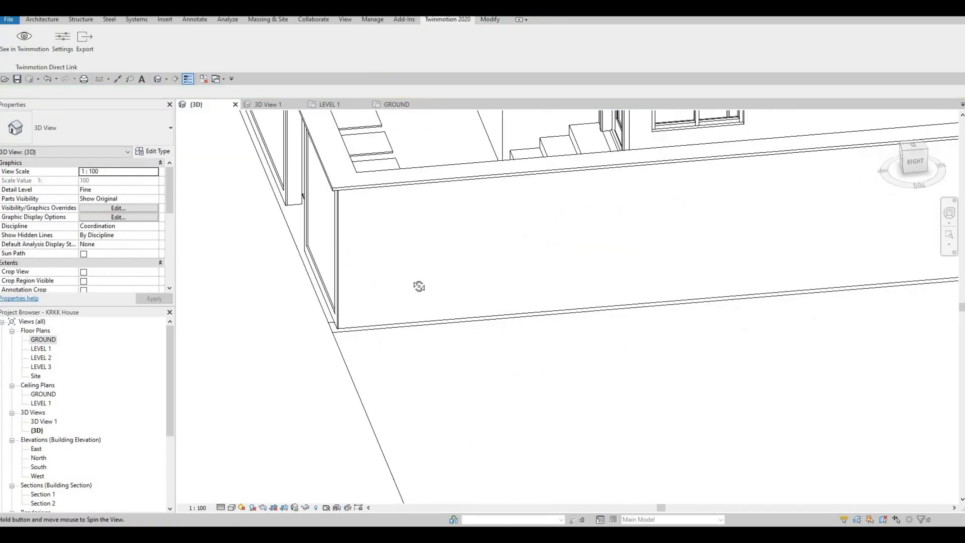
middle_click_drag(517, 269, 475, 242, "shift")
middle_click_drag(528, 297, 489, 266)
scroll(489, 265, "down", 2)
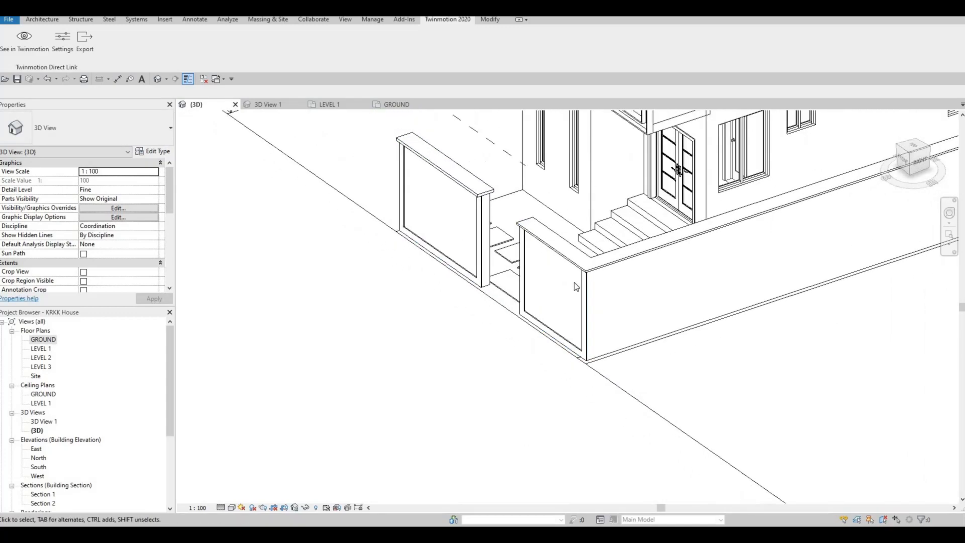
middle_click_drag(574, 282, 381, 236, "shift")
middle_click_drag(528, 291, 367, 257)
scroll(366, 257, "down", 2)
middle_click_drag(471, 314, 616, 321, "shift")
middle_click_drag(776, 224, 621, 266)
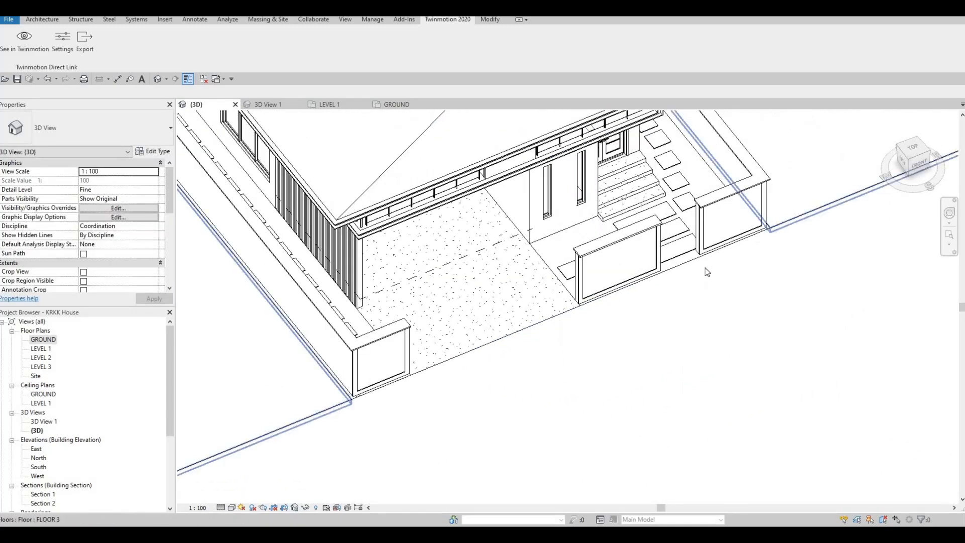
Examine which floor slabs meet at the front wall corner beside the pedestrian entrance in the {3D} view
scroll(754, 226, "up", 5)
scroll(773, 265, "up", 3)
key("Escape")
key("Escape")
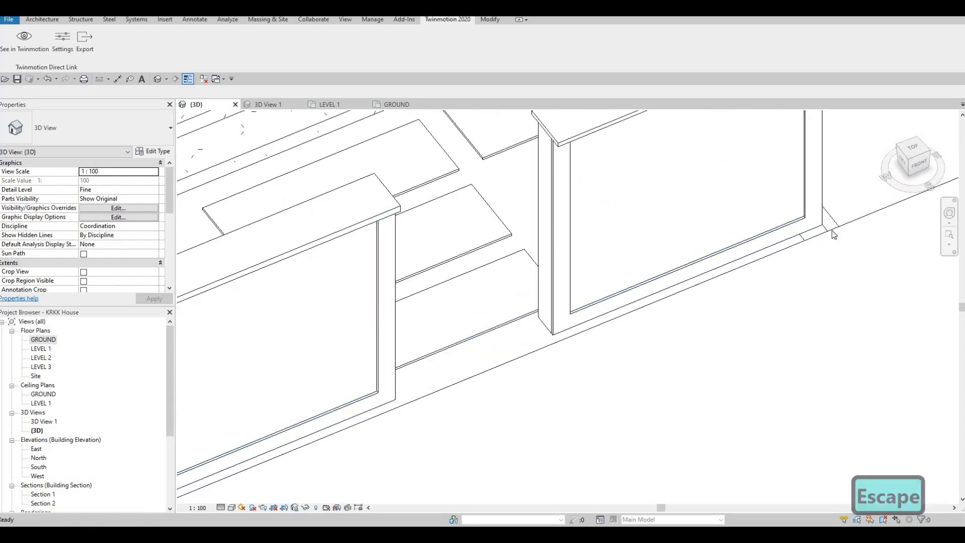
left_click(803, 236)
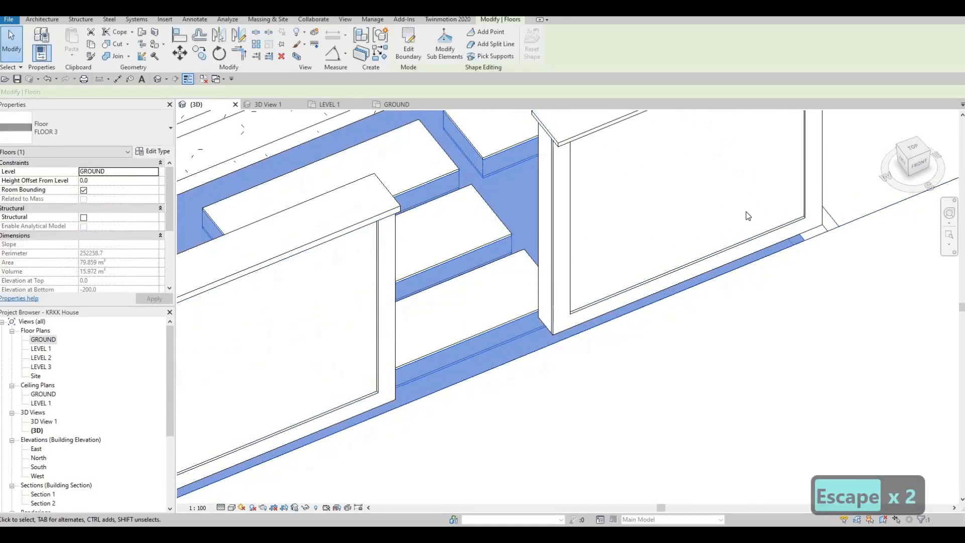
key("Escape")
left_click(836, 225)
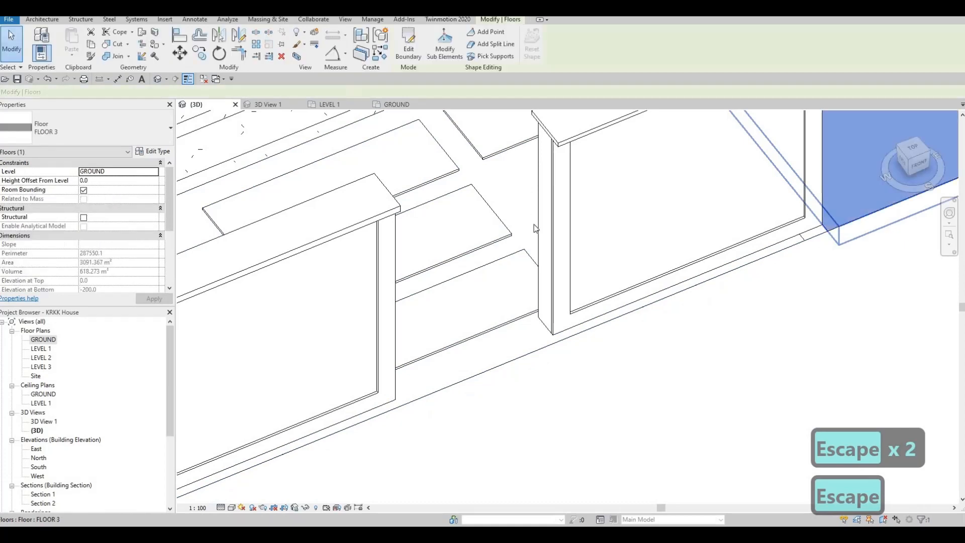
key("Escape")
key("Escape")
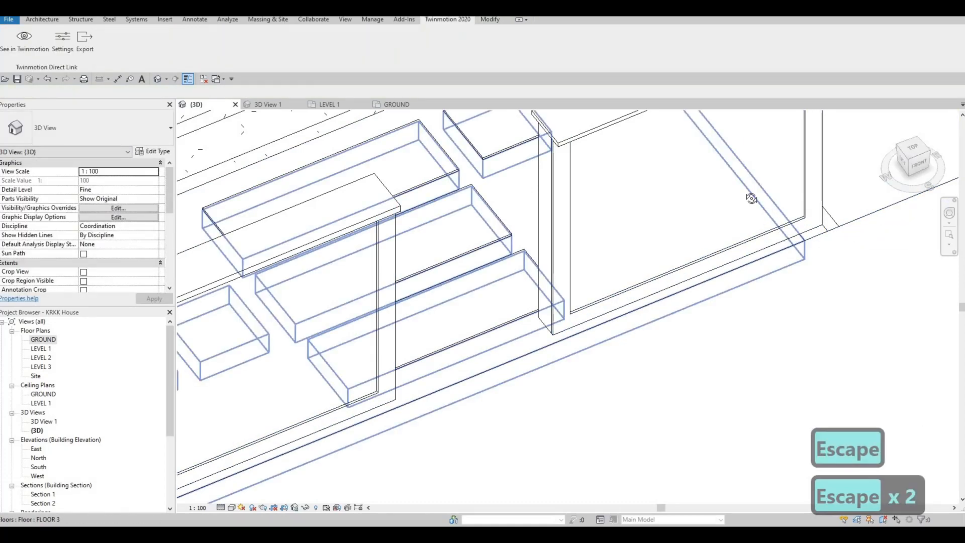
Open the boundary of the FLOOR 3 slab inside the lot for editing in the GROUND floor plan
left_click(748, 197)
middle_click_drag(416, 246, 306, 219, "shift")
middle_click_drag(252, 280, 258, 212)
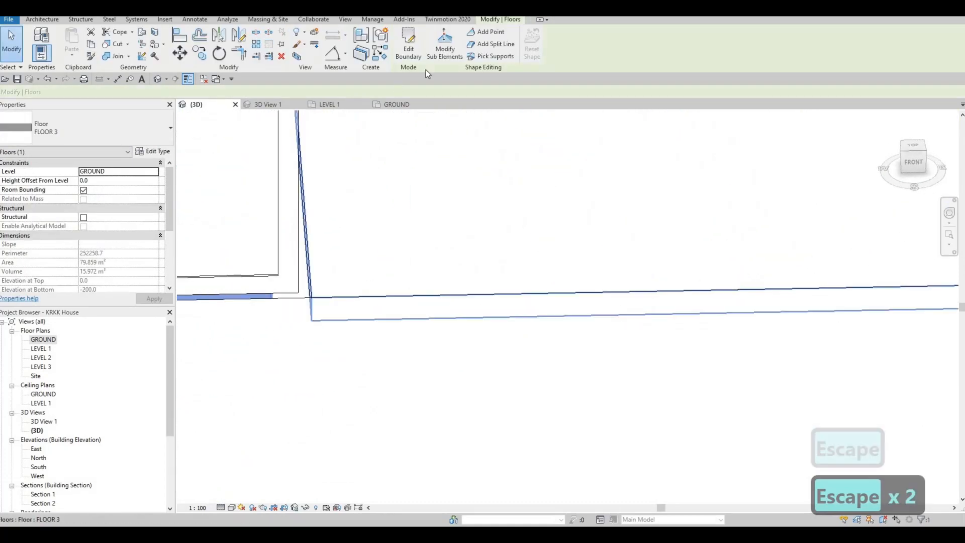
double_click(58, 336)
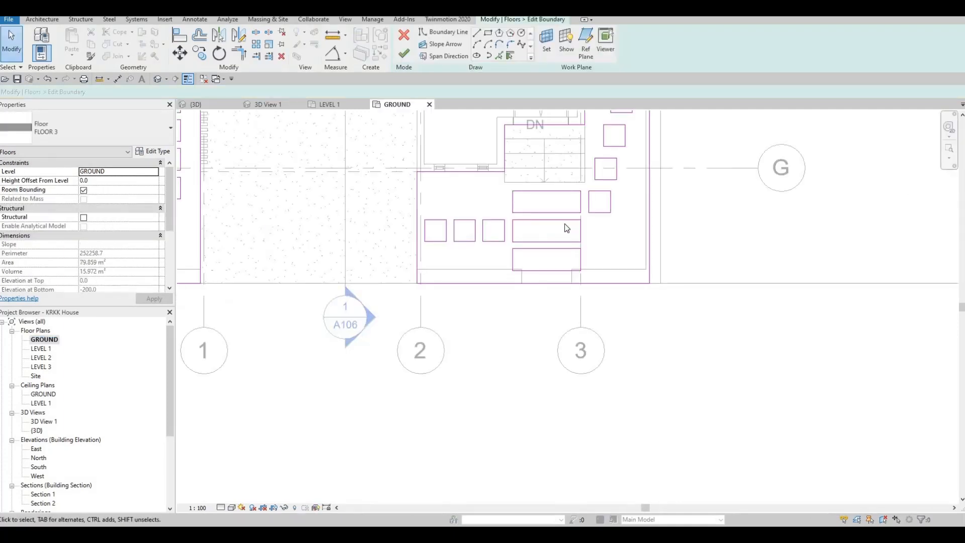
mouse_move(648, 264)
middle_mouse_down()
mouse_move(534, 272)
mouse_move(535, 293)
middle_mouse_up()
scroll(534, 293, "up", 2)
scroll(507, 369, "down", 2)
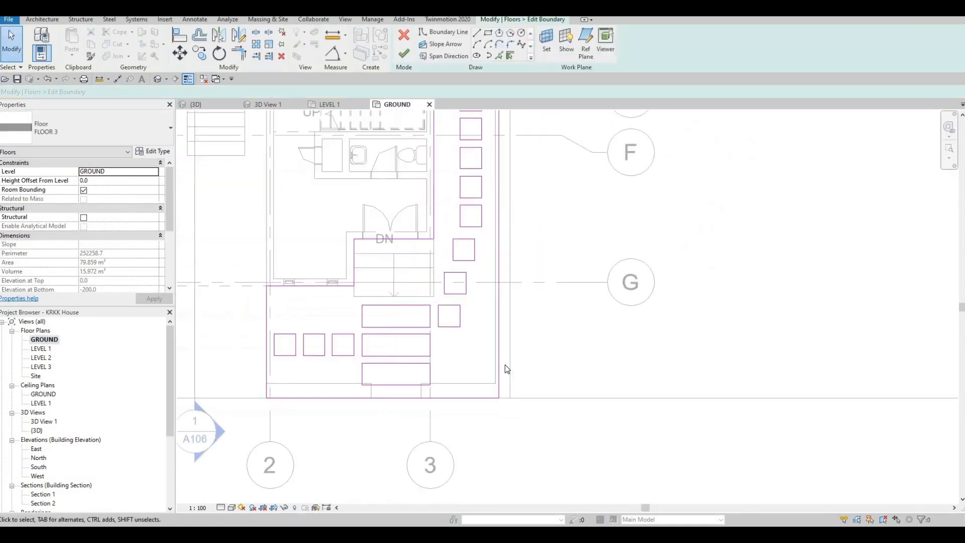
Align both side edges of the FLOOR 3 boundary with the adjacent edges of the surrounding slab and finish the sketch
key("l")
left_click(510, 365)
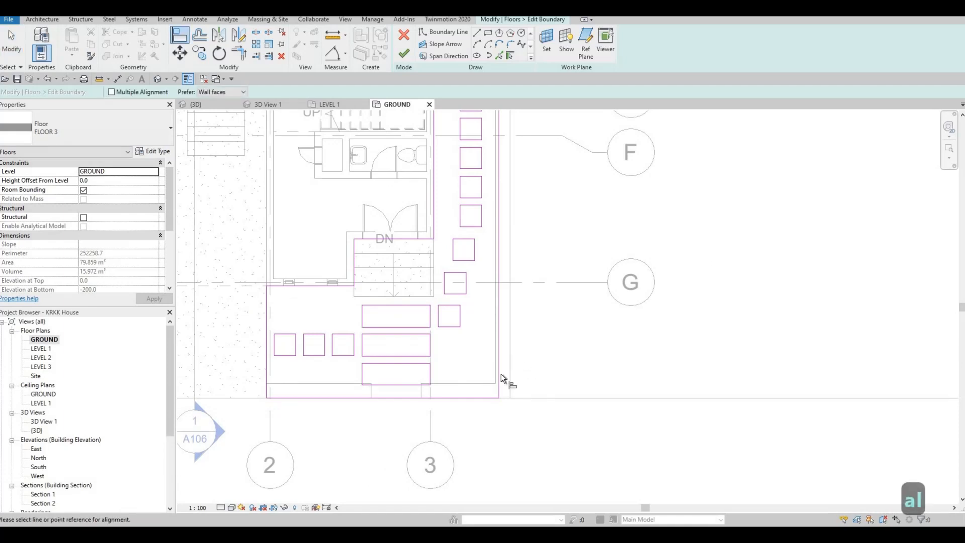
left_click(501, 373)
middle_click_drag(282, 321, 329, 351)
left_click(324, 224)
left_click(334, 225)
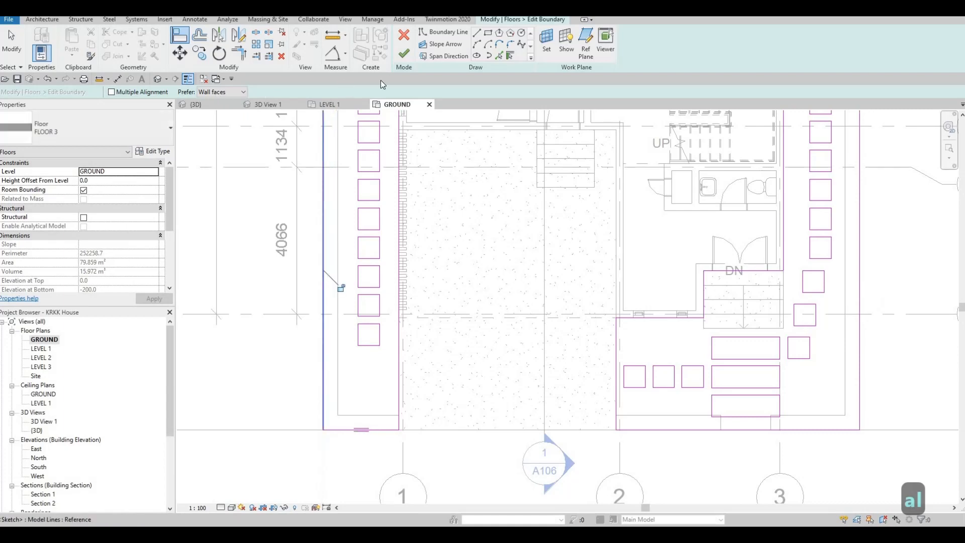
key("Escape")
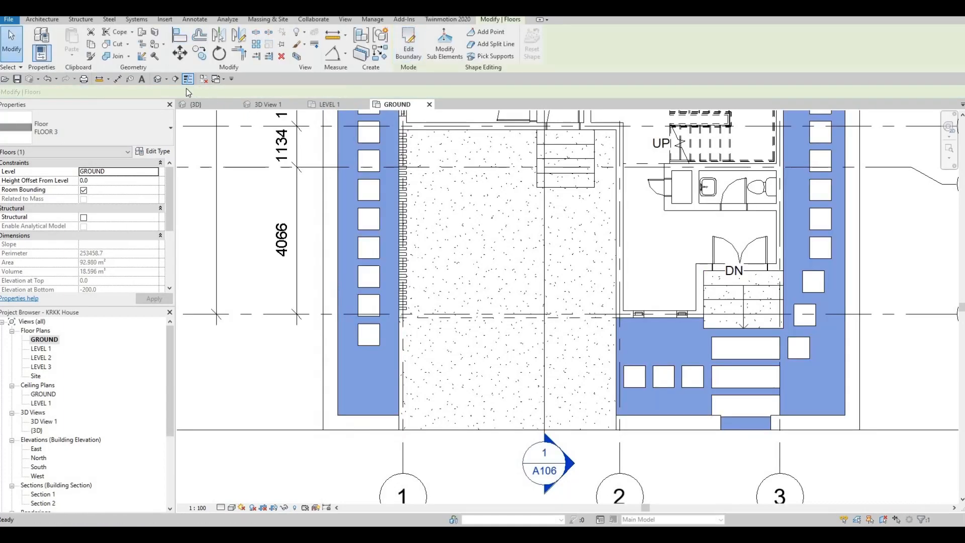
key("Escape")
key("Escape")
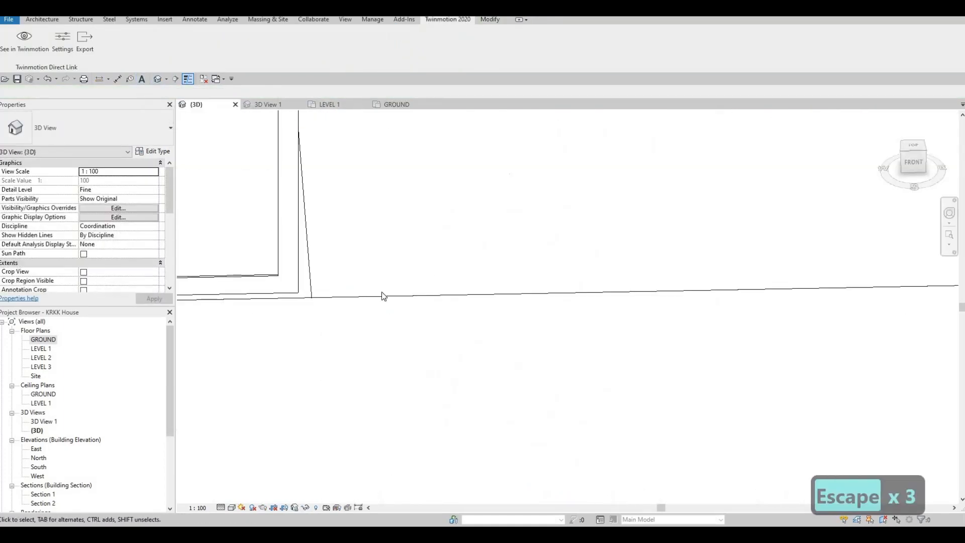
Examine the widened floor in the {3D} view at the pedestrian entrance corner and along the driveway side wall
middle_click_drag(382, 293, 347, 321, "shift")
middle_click_drag(825, 221, 624, 352, "shift")
scroll(713, 329, "up", 6)
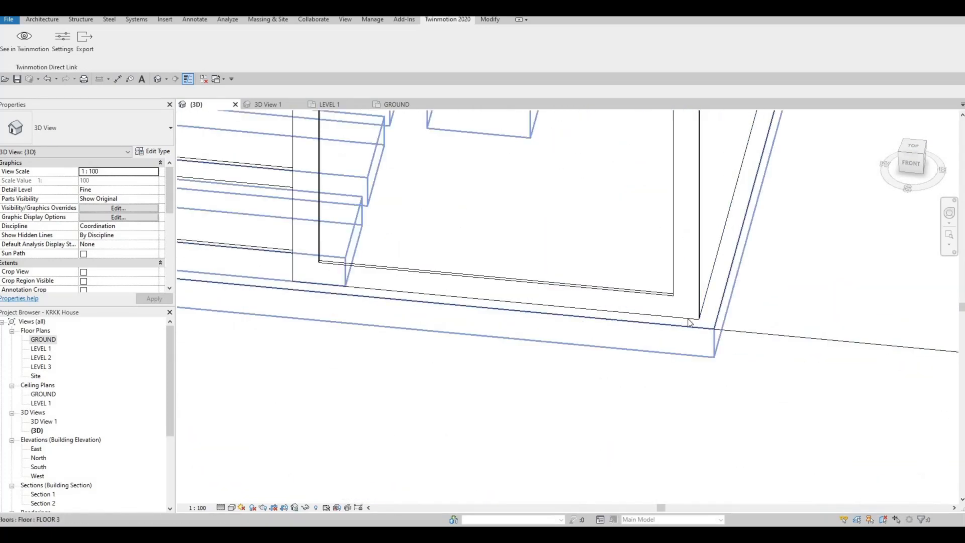
scroll(598, 350, "down", 3)
middle_click_drag(578, 377, 658, 389)
scroll(660, 348, "down", 2)
scroll(623, 352, "down", 2)
scroll(658, 392, "down", 4)
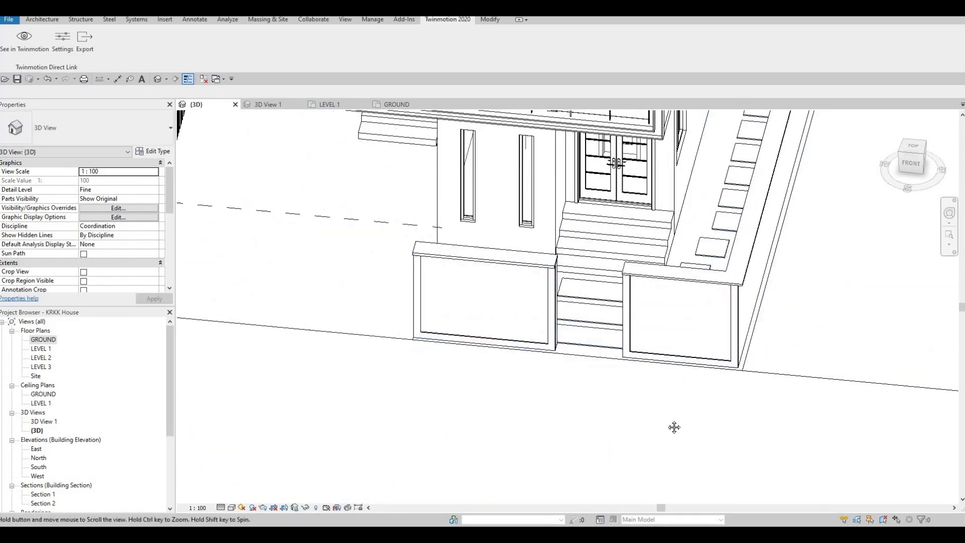
middle_click_drag(649, 423, 582, 395, "shift")
scroll(572, 392, "up", 5)
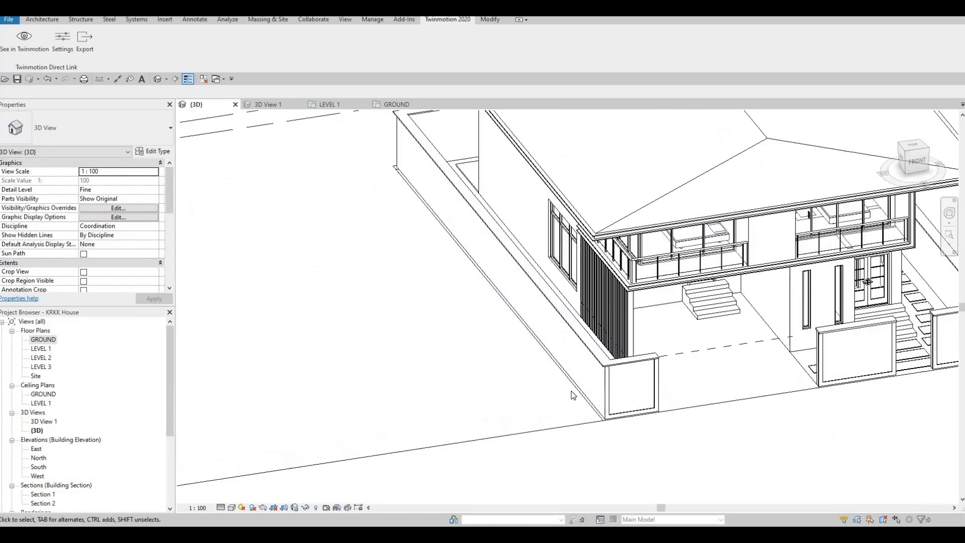
Edit the surrounding slab's boundary in the GROUND floor plan and nudge its driveway-side edge three increments toward the house
left_click(278, 141)
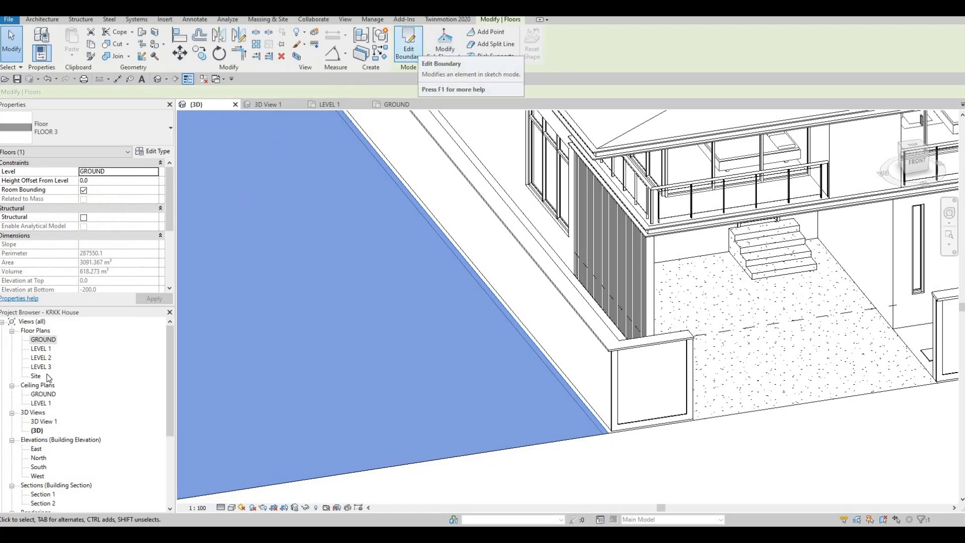
key("ctrl+Tab")
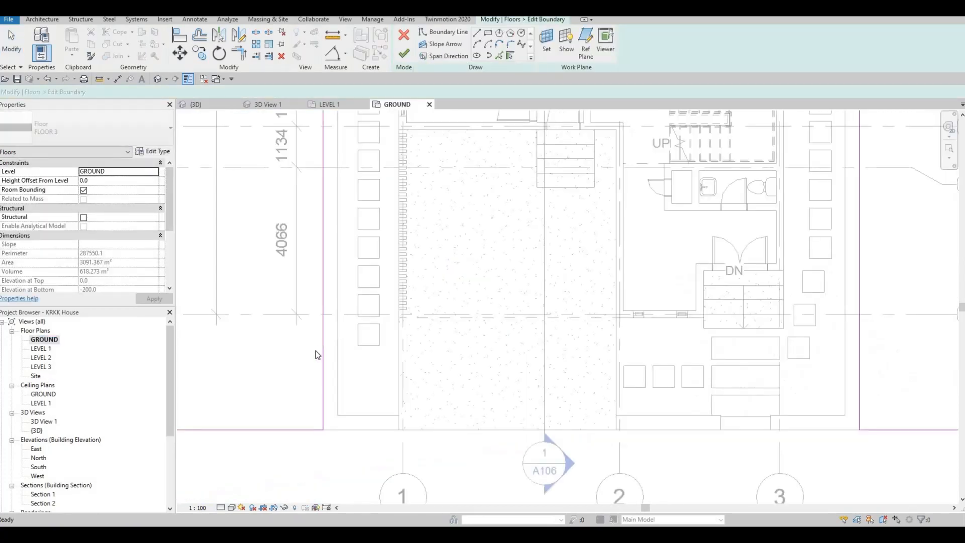
scroll(324, 406, "up", 3)
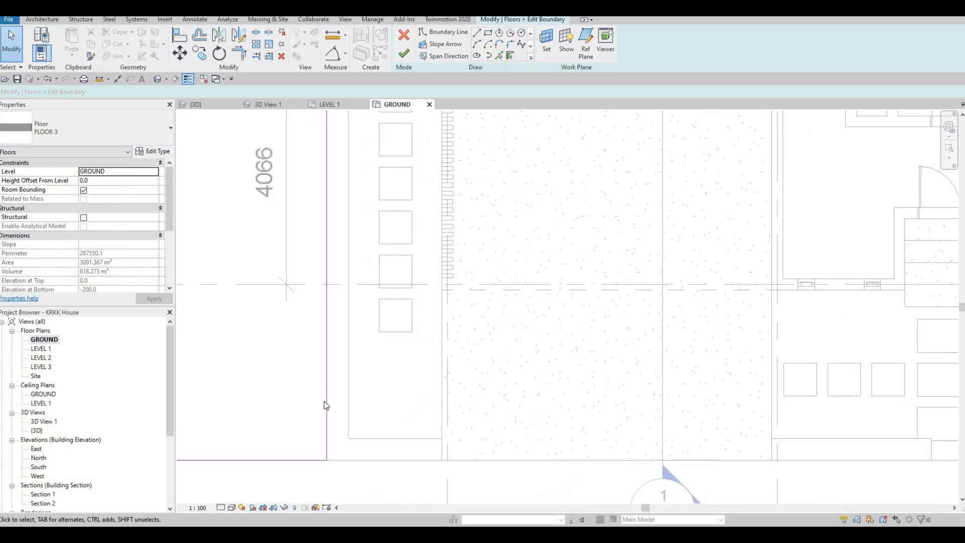
left_click(326, 406)
key("Right")
key("Right")
key("Right")
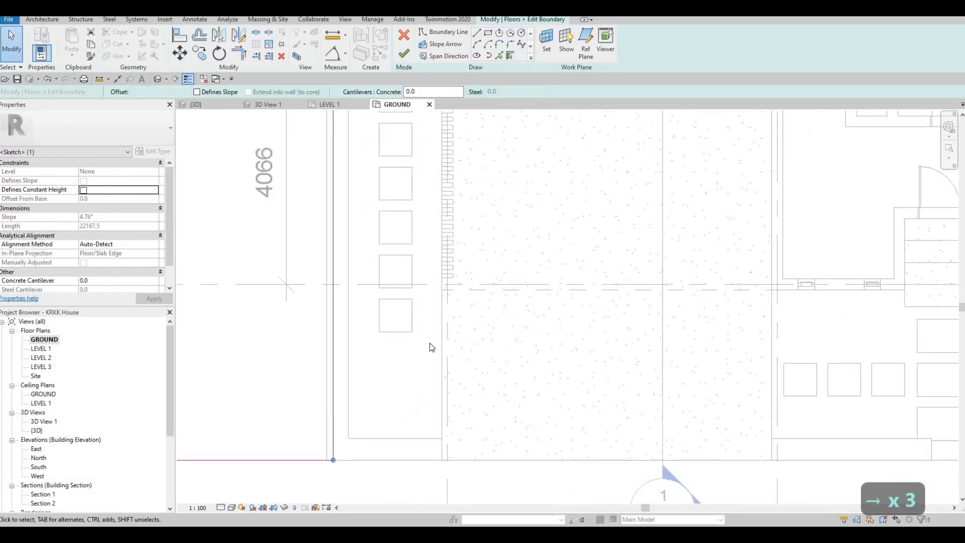
Nudge the surrounding slab's edge beside the pedestrian entrance two increments toward the house and finish the sketch
scroll(332, 297, "down", 3)
middle_click_drag(918, 286, 577, 265)
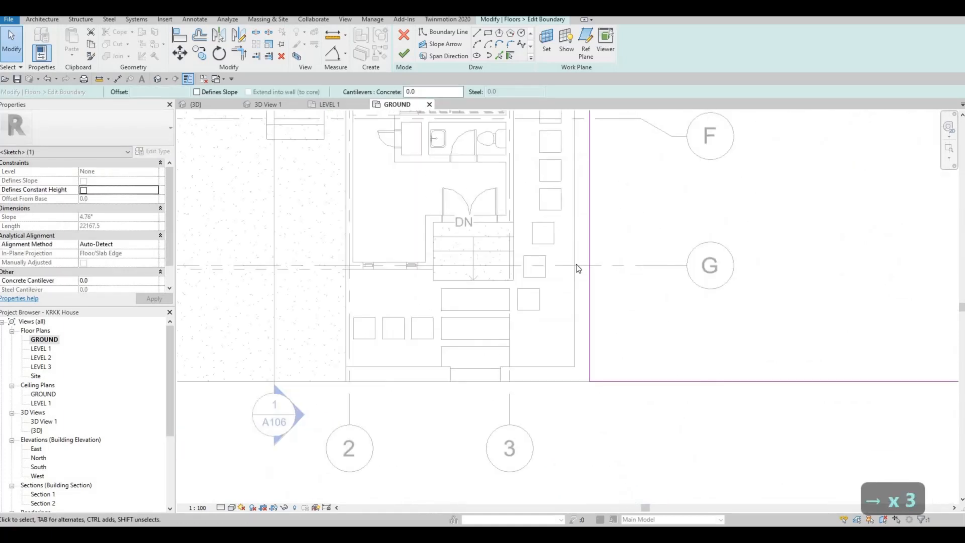
scroll(576, 263, "up", 3)
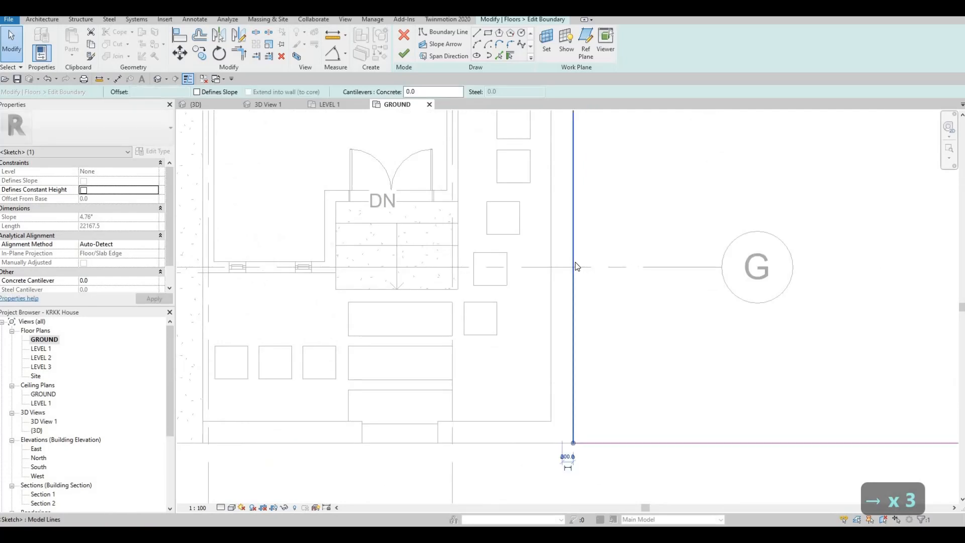
key("Left")
key("Left")
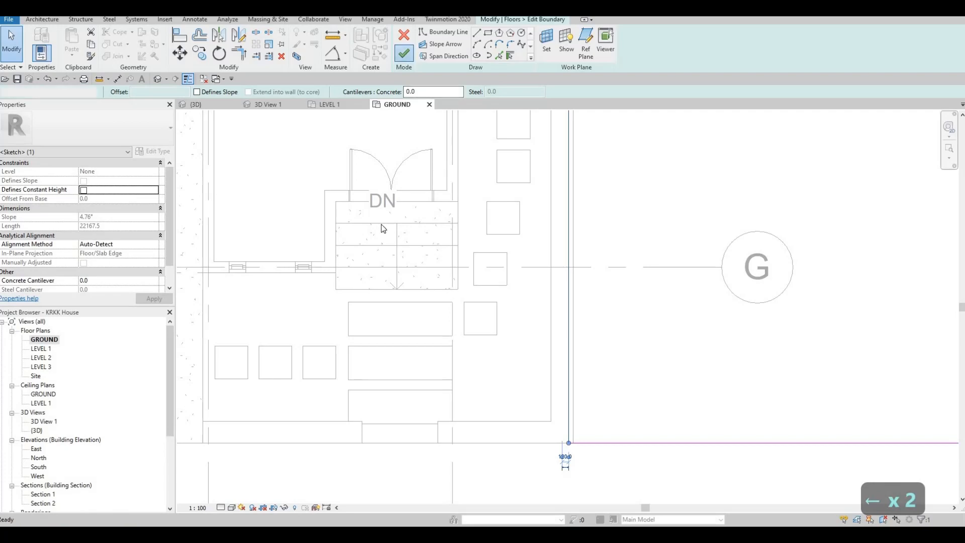
left_click(404, 52)
key("Escape")
key("Escape")
key("Escape")
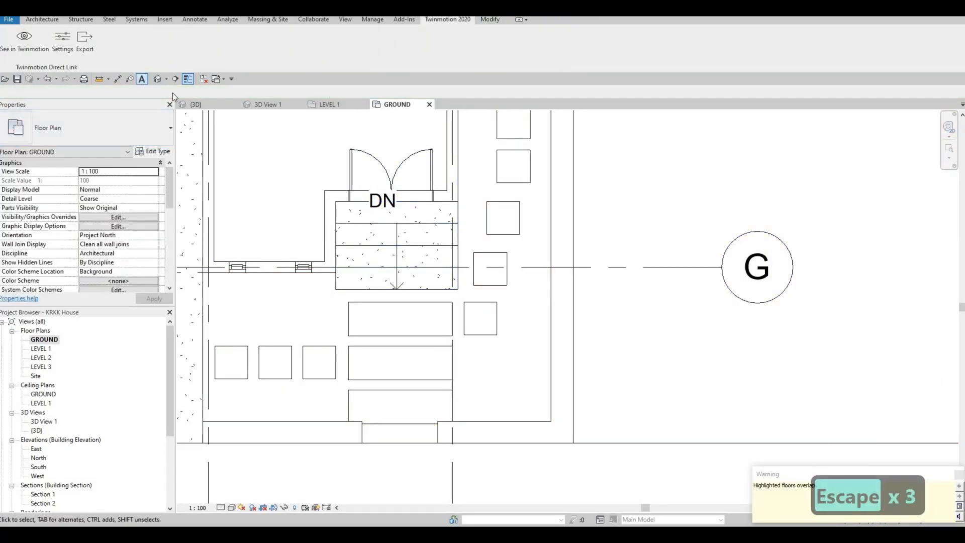
Examine the joint between the inner and surrounding slabs at both front wall corners in the {3D} view
mouse_move(479, 366)
middle_mouse_down("shift")
mouse_move(480, 338)
mouse_move(484, 350)
middle_mouse_up("shift")
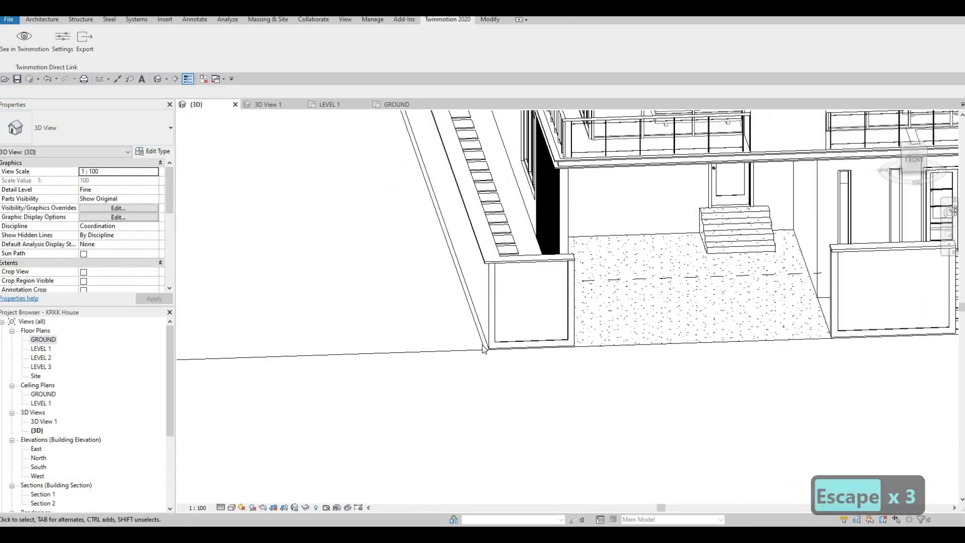
left_click(490, 359)
scroll(559, 388, "up", 3)
key("Escape")
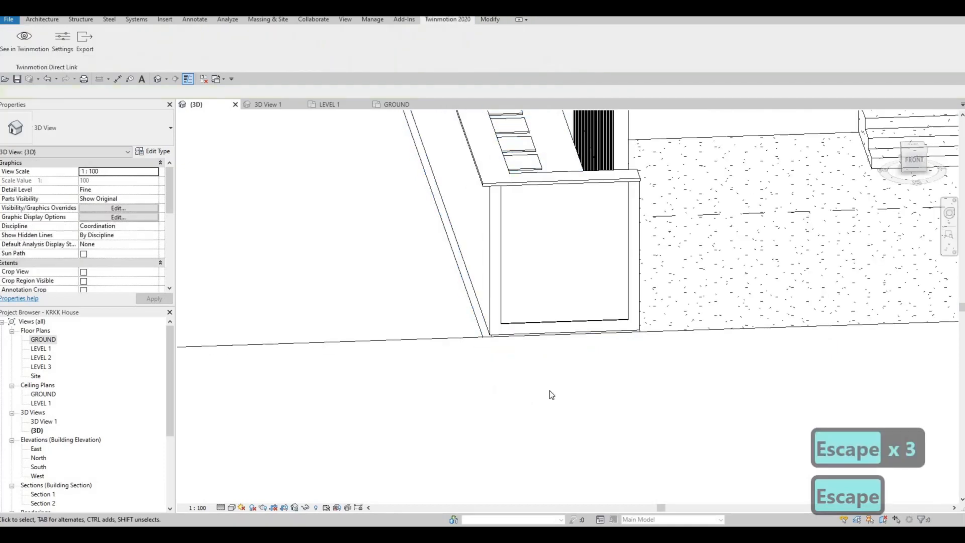
middle_click_drag(550, 390, 610, 404, "shift")
scroll(567, 382, "down", 2)
middle_click_drag(726, 346, 473, 324)
scroll(696, 354, "up", 4)
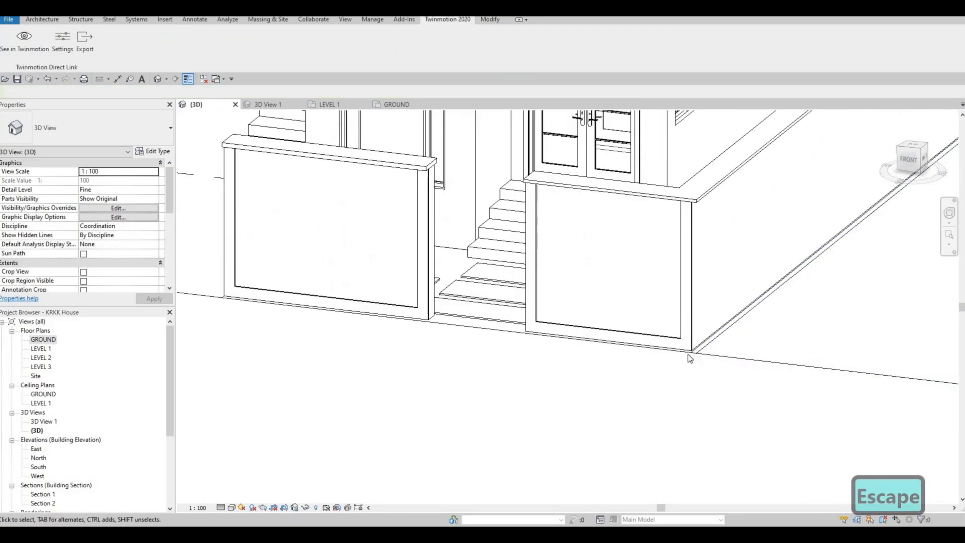
left_click(670, 376)
scroll(669, 375, "down", 3)
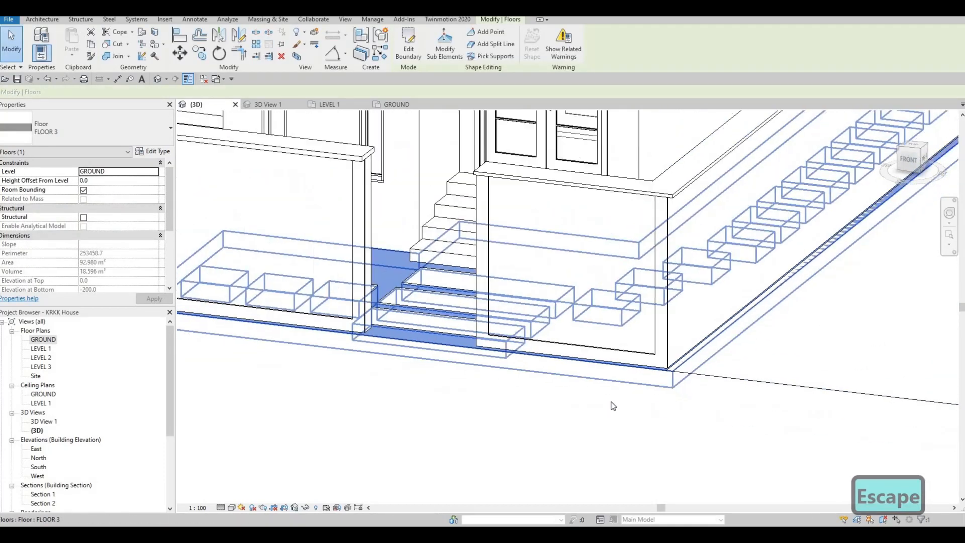
scroll(605, 405, "up", 3)
key("Escape")
scroll(676, 416, "down", 3)
Examine the house front, boundary walls and balconies from several angles in the {3D} view
middle_click_drag(676, 415, 668, 381, "shift")
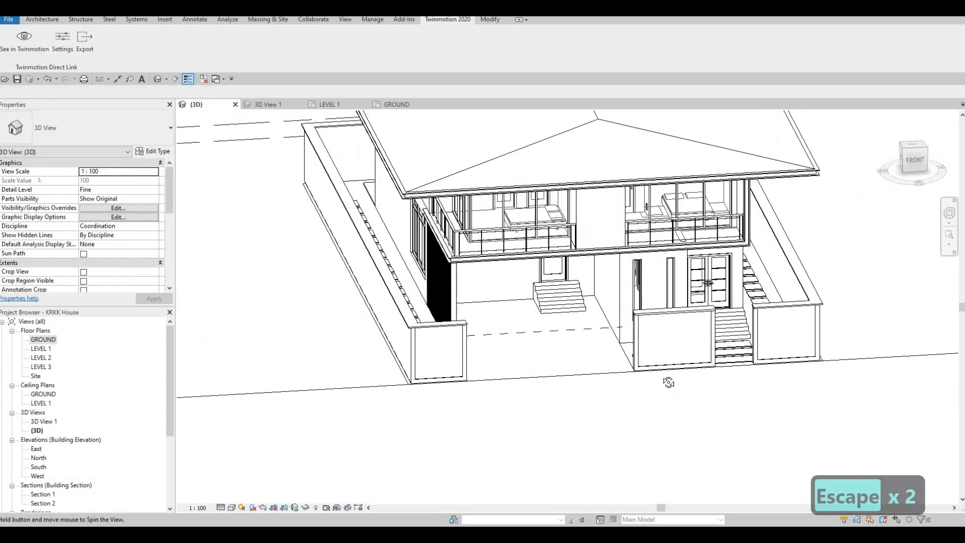
scroll(615, 383, "up", 3)
scroll(615, 383, "down", 3)
middle_click_drag(609, 383, 641, 424, "shift")
key("Escape")
key("Escape")
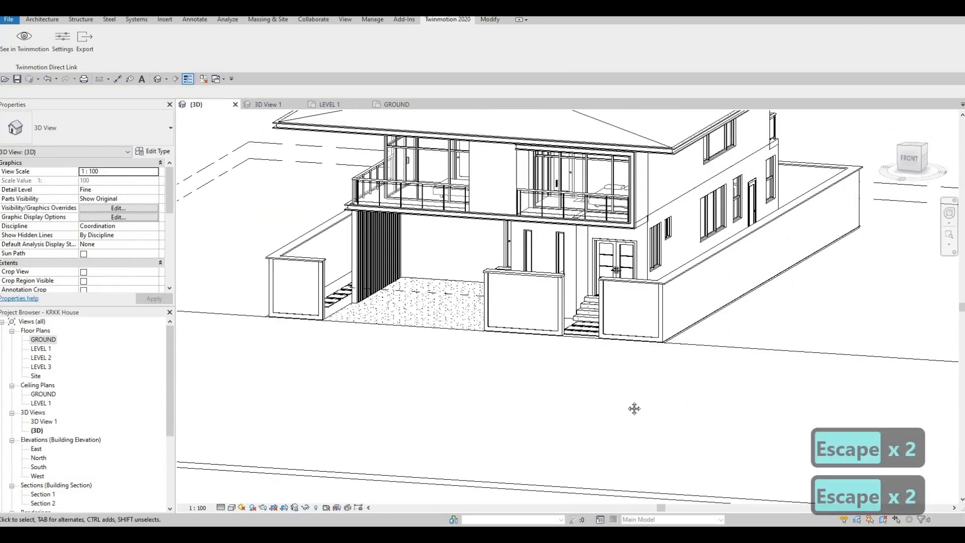
scroll(591, 397, "up", 3)
scroll(591, 397, "down", 1)
middle_click_drag(616, 361, 501, 288, "shift")
scroll(502, 289, "up", 5)
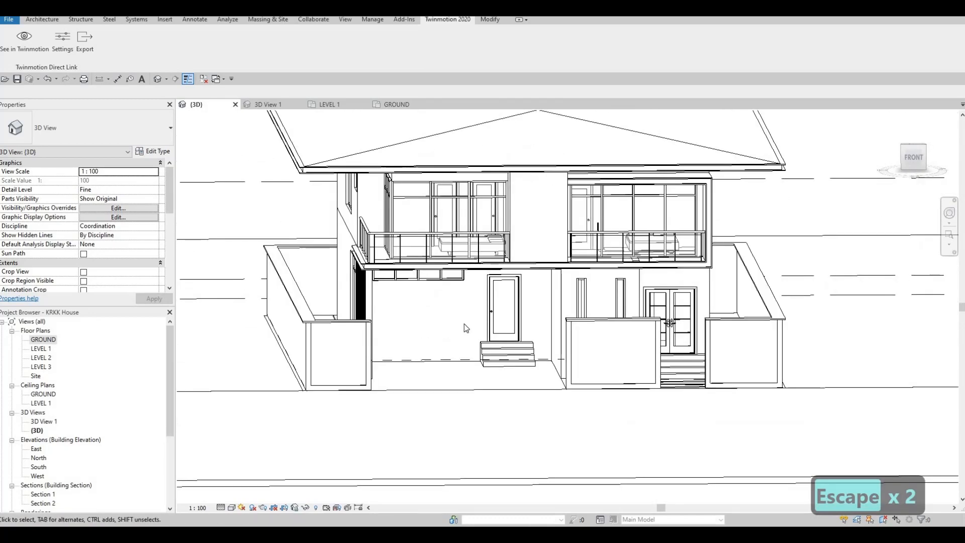
middle_click_drag(660, 394, 673, 442, "shift")
left_click(37, 20)
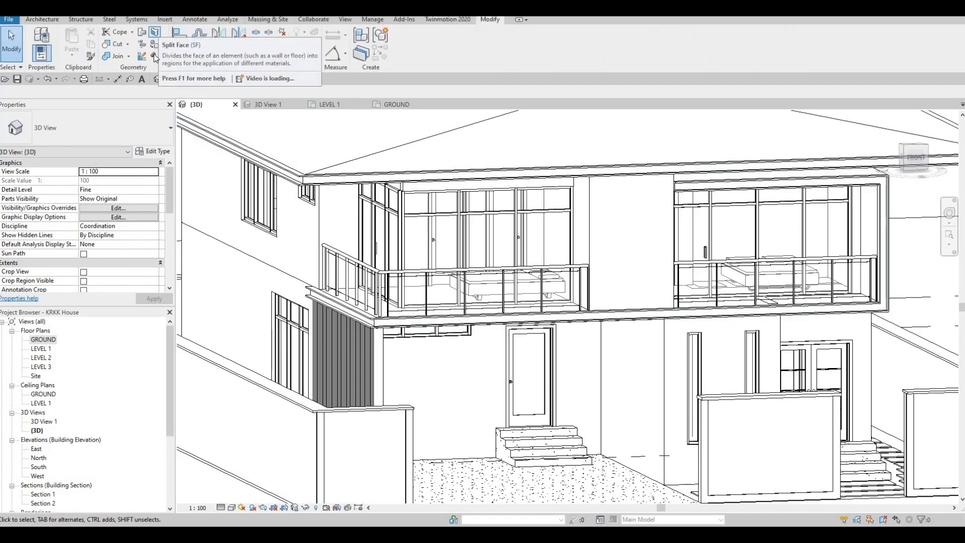
middle_click_drag(626, 344, 643, 225, "shift")
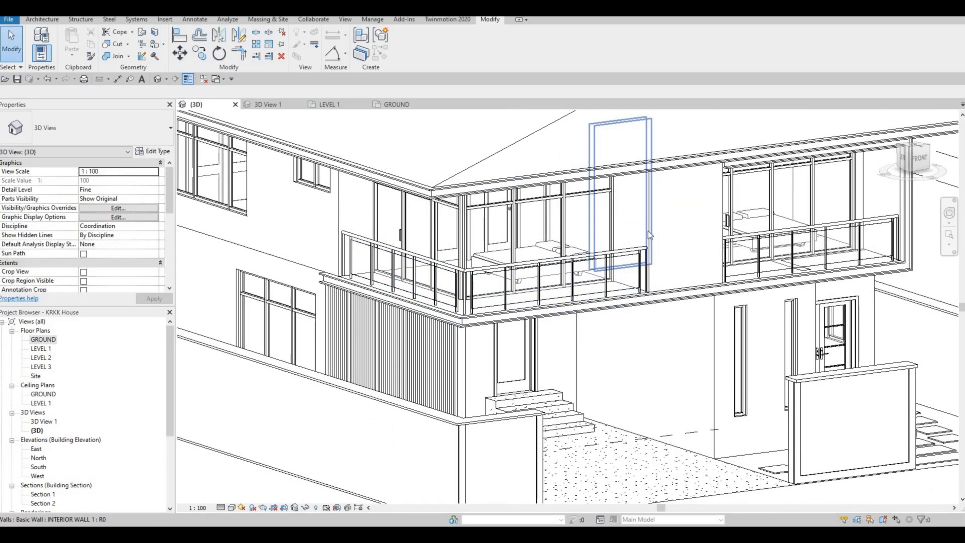
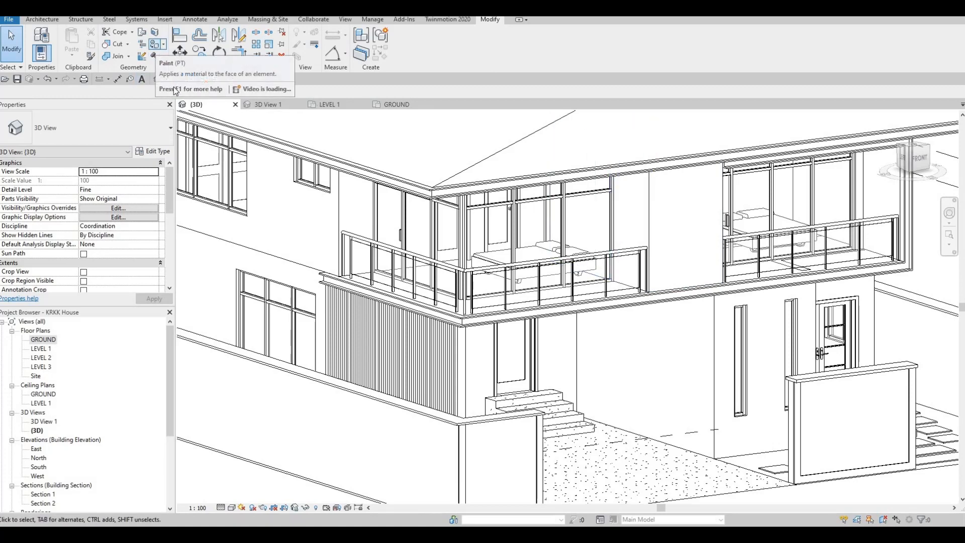
Paint the exterior wall between the two upper-floor balconies with the Earth material
left_click(158, 46)
scroll(246, 318, "down", 3)
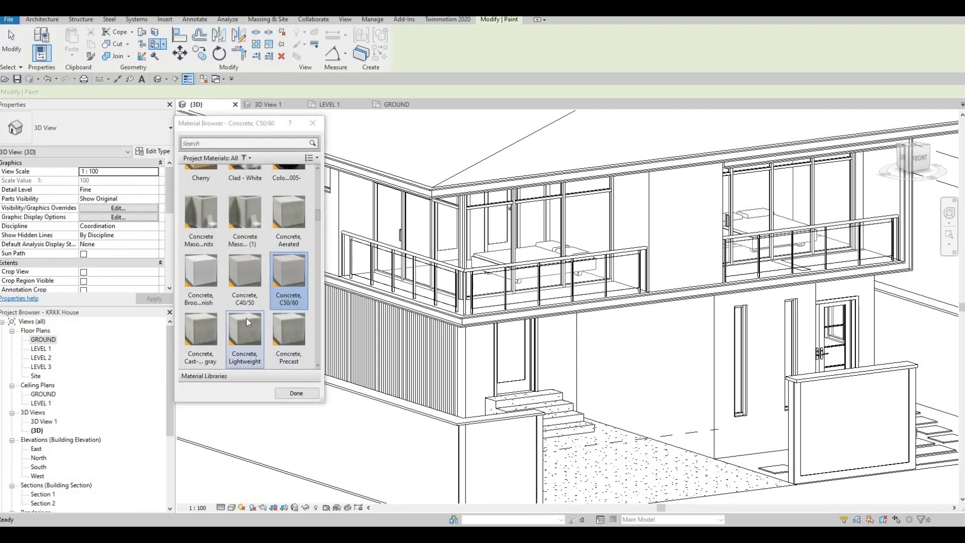
scroll(239, 326, "down", 5)
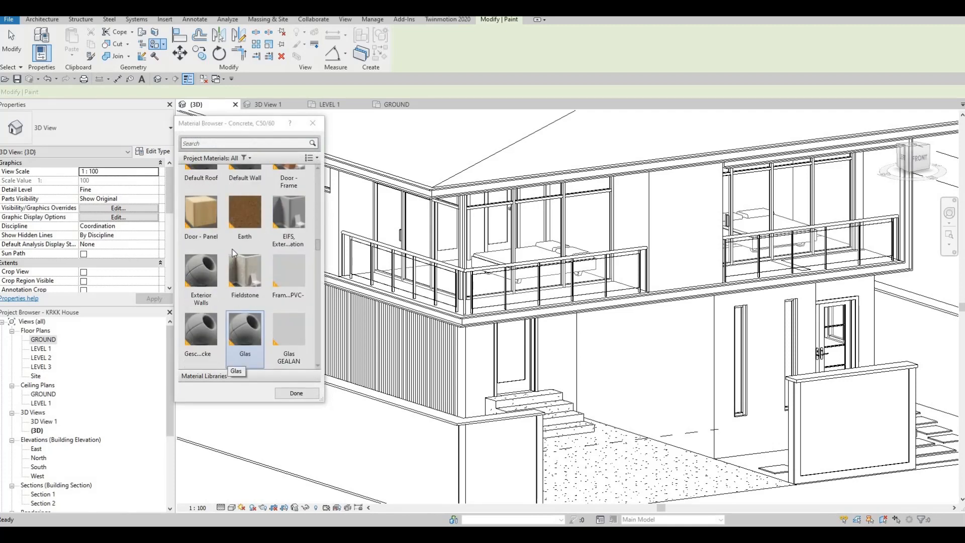
left_click(248, 224)
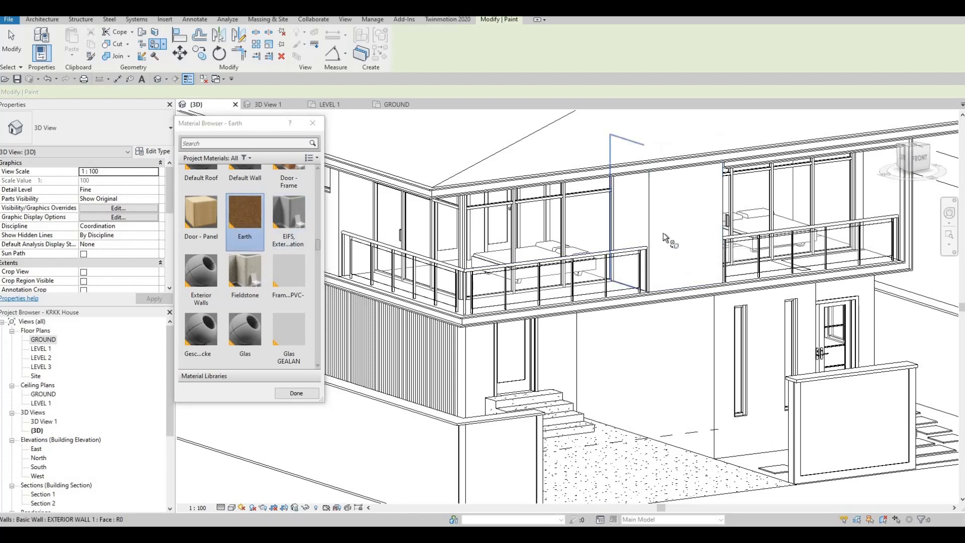
middle_click_drag(445, 259, 580, 255, "shift")
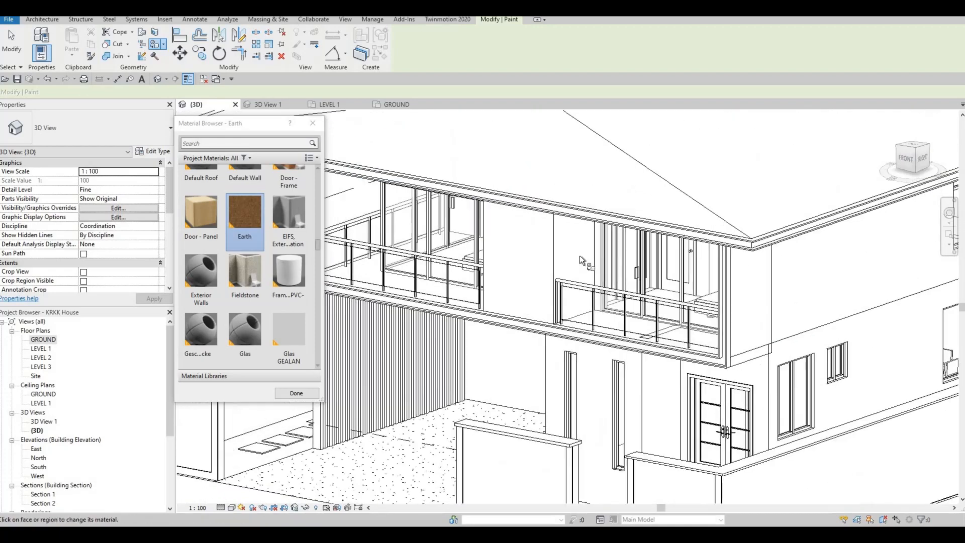
left_click(524, 254)
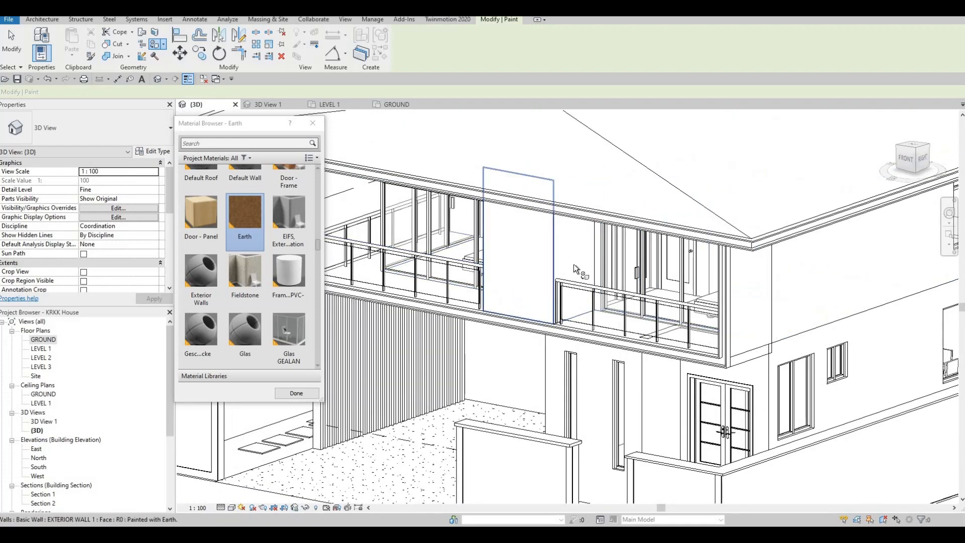
middle_click_drag(580, 292, 785, 265, "shift")
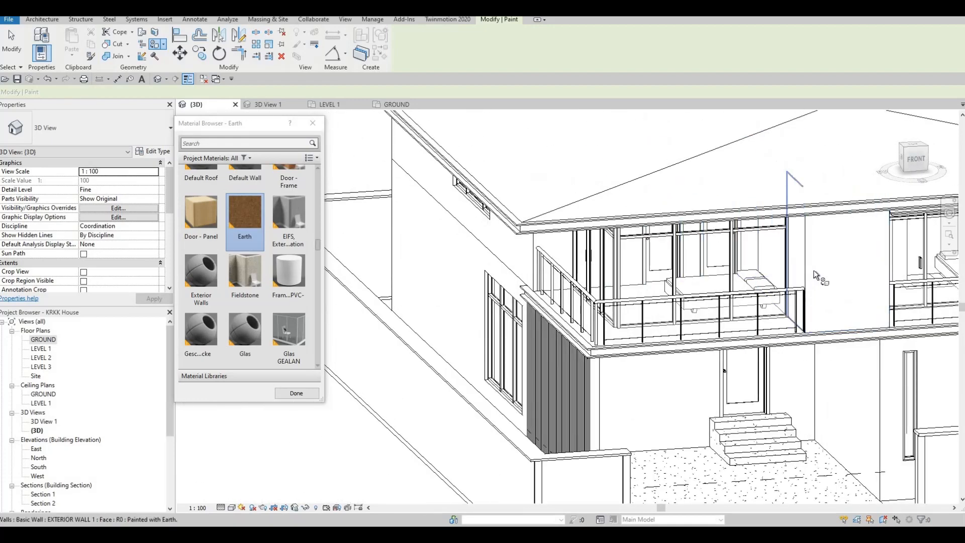
middle_click_drag(686, 264, 562, 217)
scroll(562, 217, "down", 1)
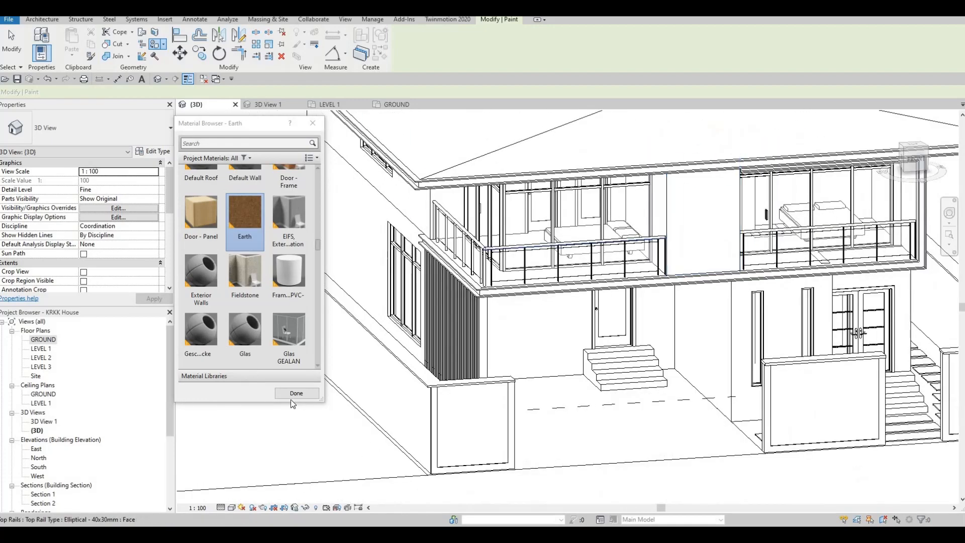
left_click(297, 394)
Paint the carport's back wall and adjoining side wall with Metal Deck (1)
middle_click_drag(665, 337, 383, 288)
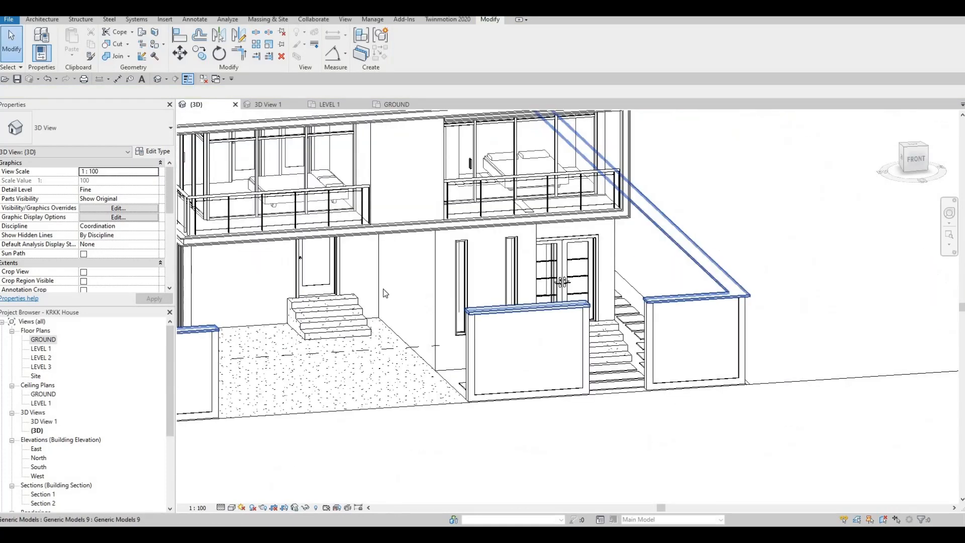
scroll(370, 270, "up", 1)
scroll(418, 234, "up", 2)
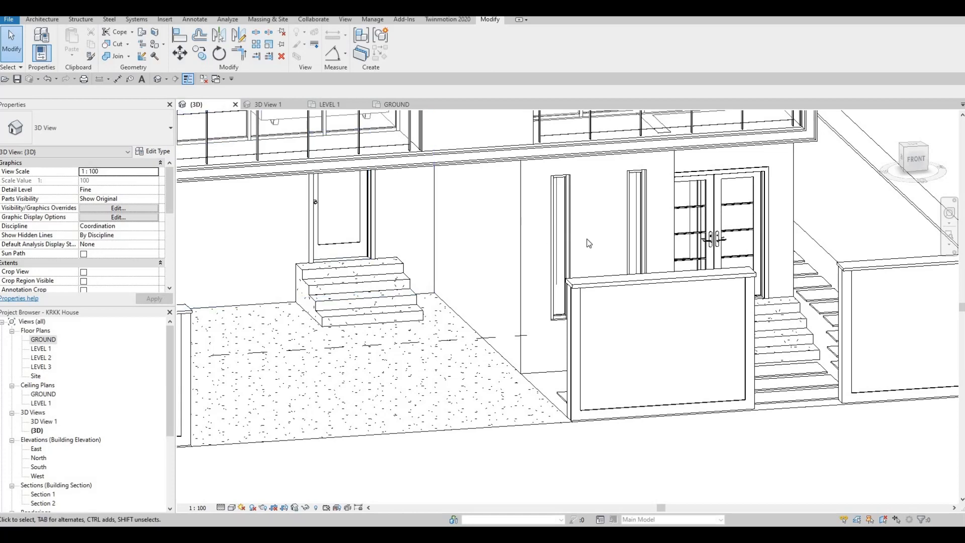
middle_click_drag(445, 278, 332, 256, "shift")
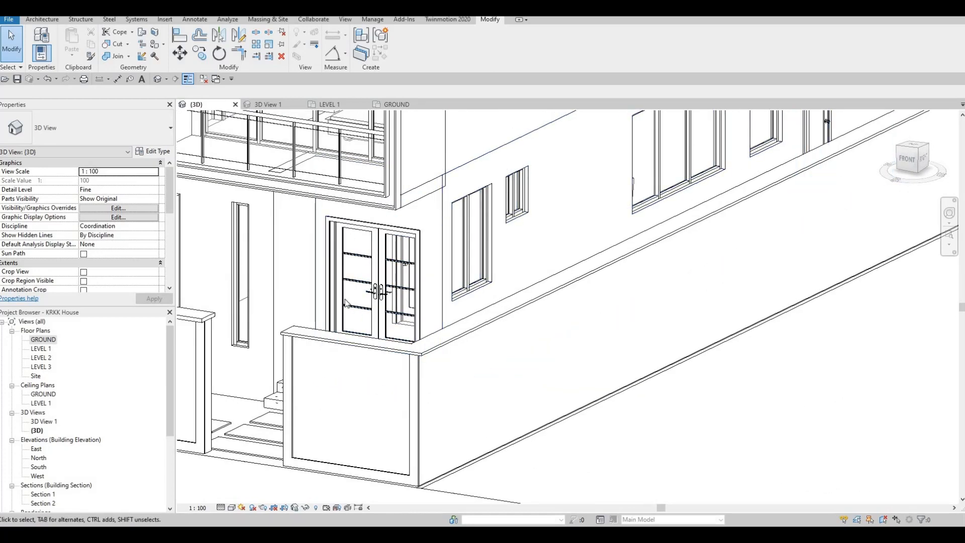
middle_click_drag(382, 303, 447, 302, "shift")
scroll(402, 281, "down", 2)
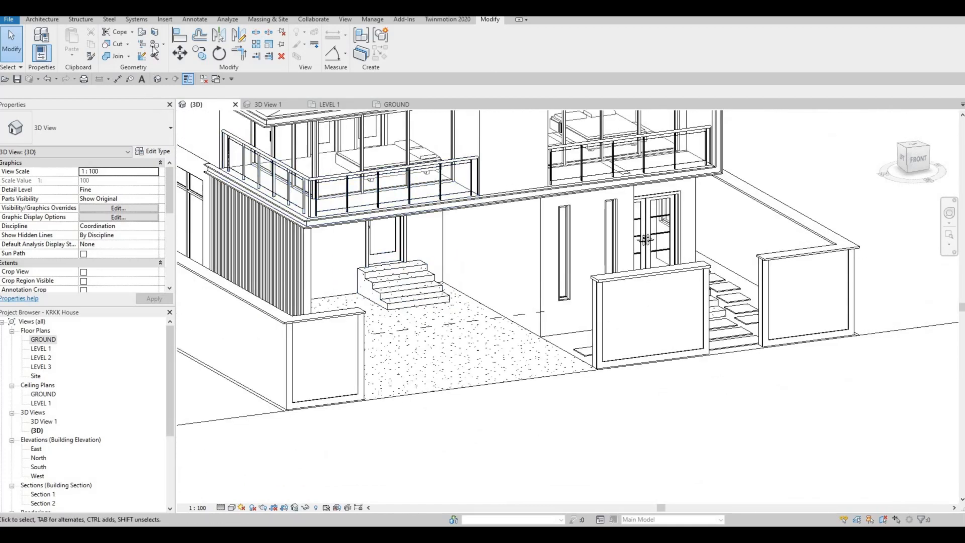
key("p")
key("t")
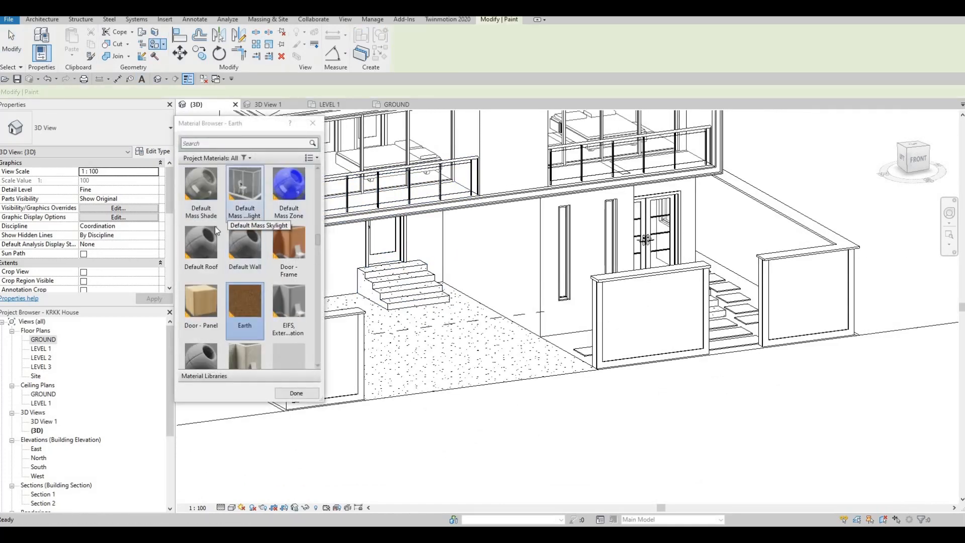
scroll(252, 267, "down", 5)
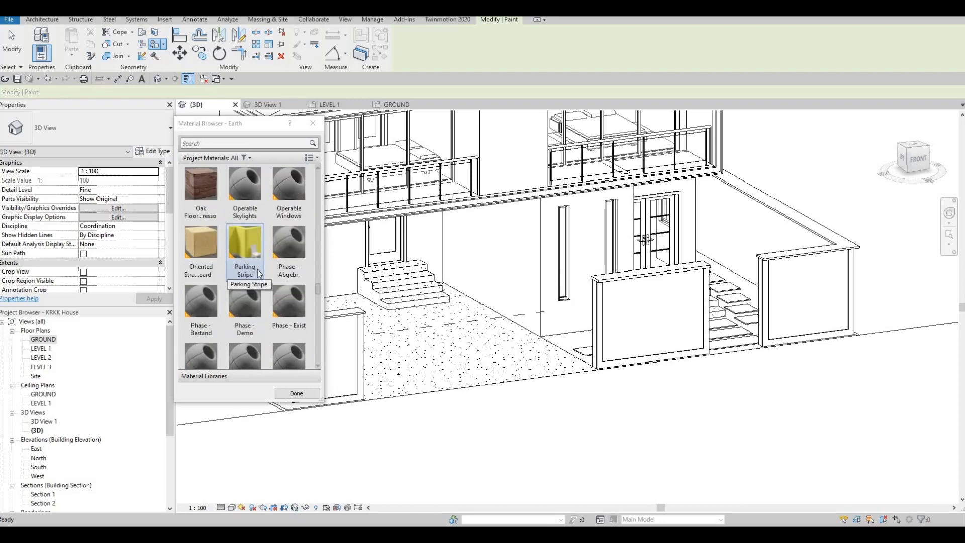
scroll(267, 270, "up", 3)
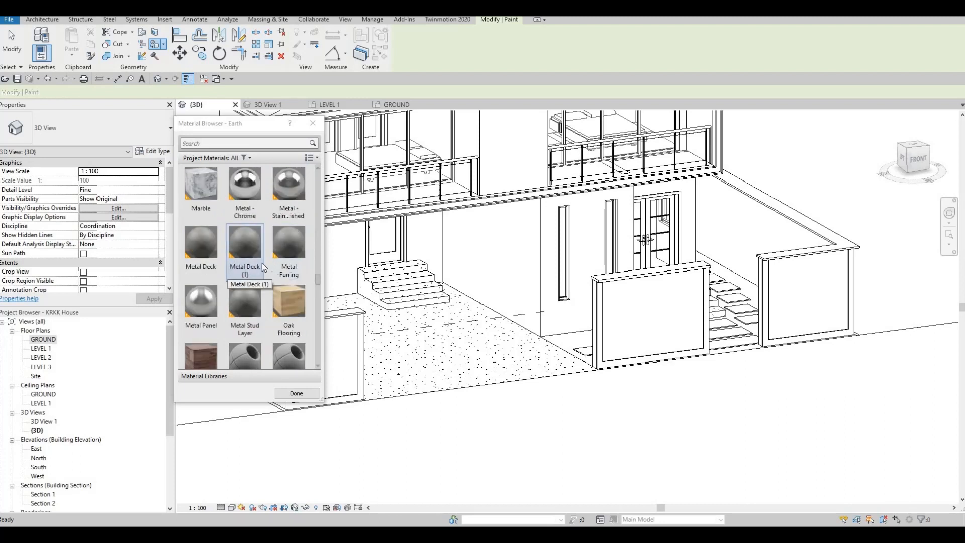
left_click(246, 261)
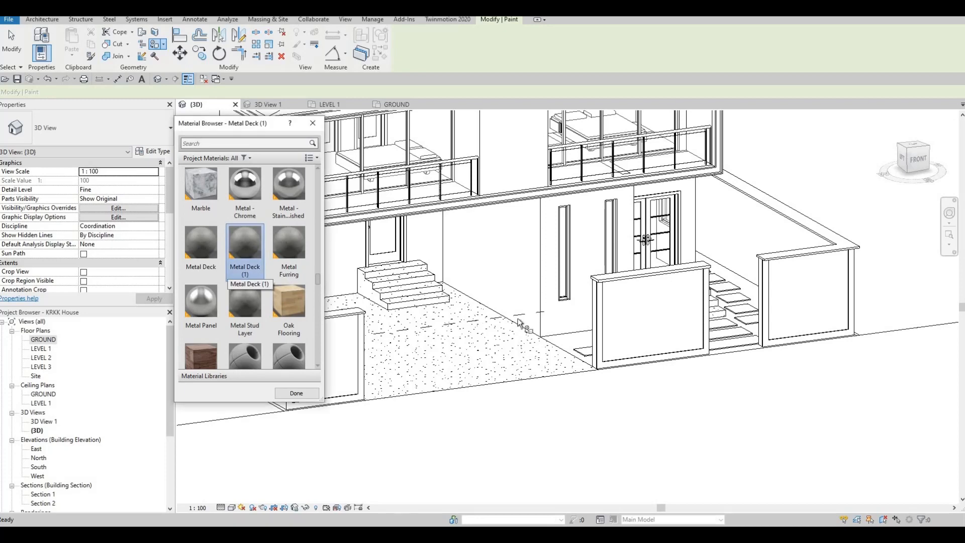
middle_click_drag(331, 275, 505, 305)
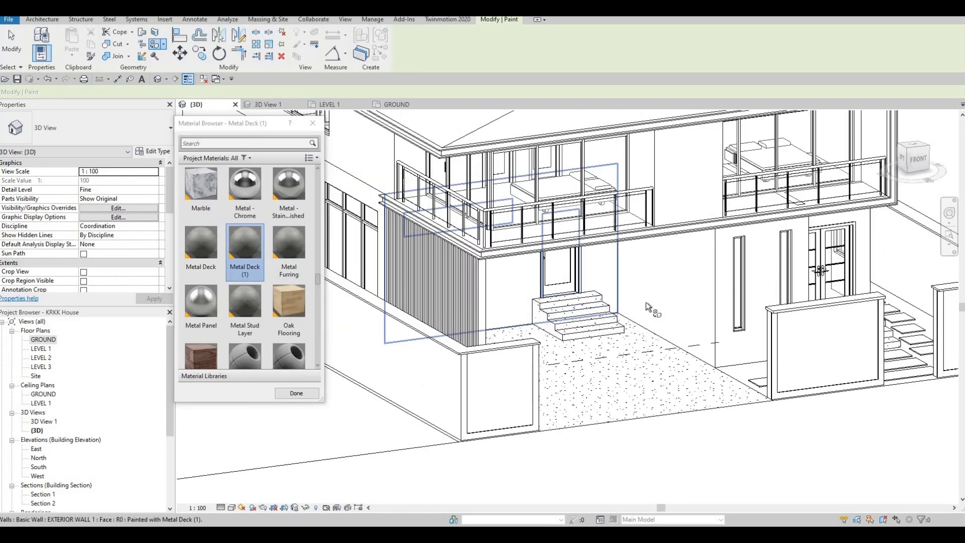
left_click(707, 309)
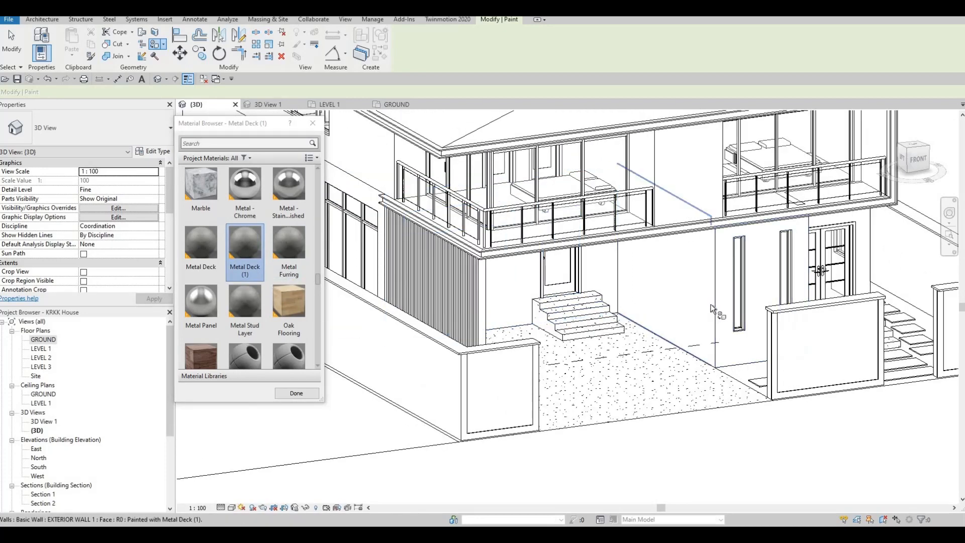
Apply Metal Deck (1) to the ground-floor front wall with the two narrow windows
scroll(718, 354, "up", 2)
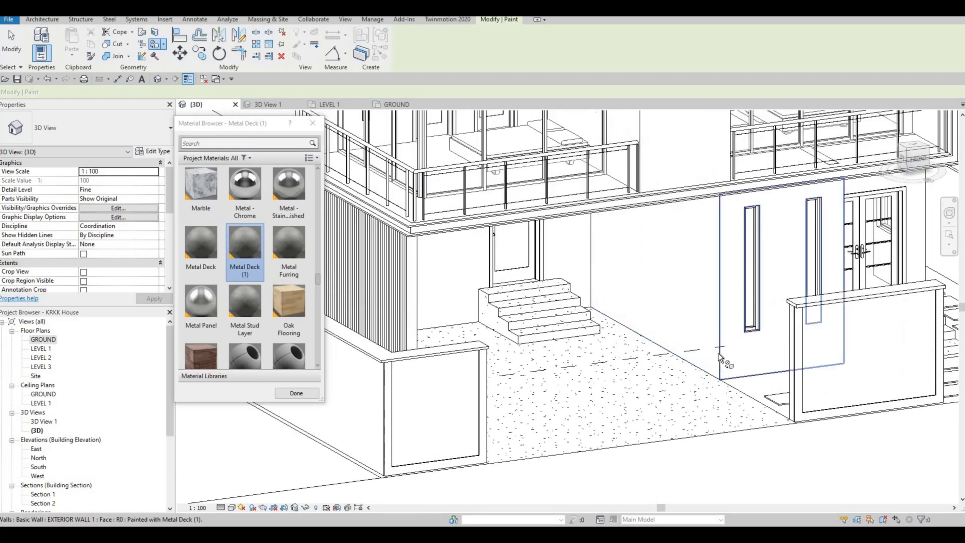
scroll(718, 353, "up", 1)
key("Tab")
key("Tab")
key("Tab")
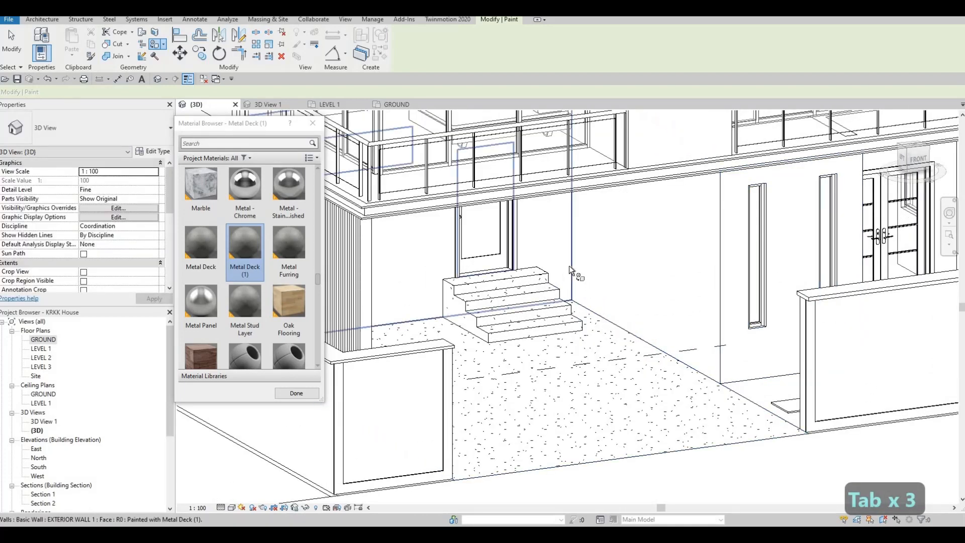
key("Tab")
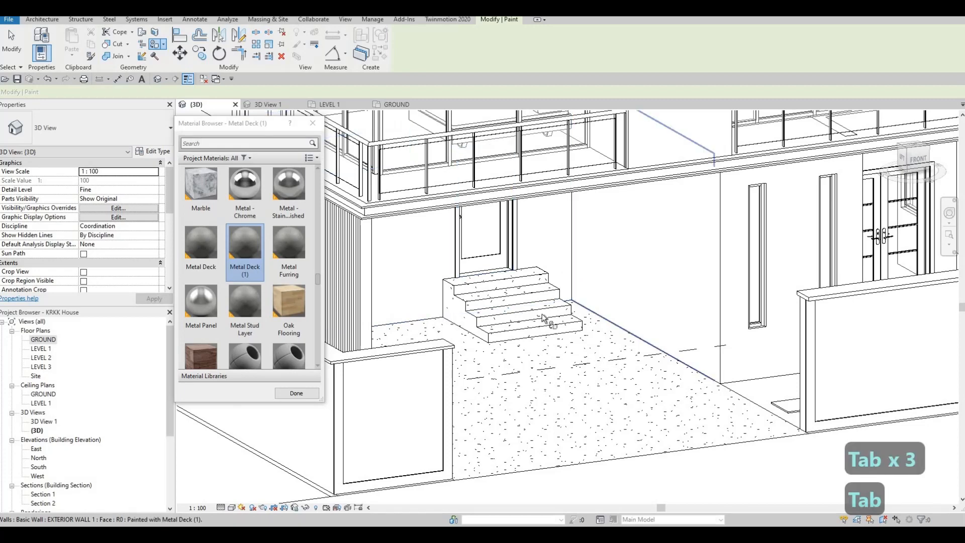
Paint the short return wall beside the double entrance doors with Metal Deck (1) and finish painting
middle_click_drag(552, 321, 434, 324, "shift")
left_click(426, 335)
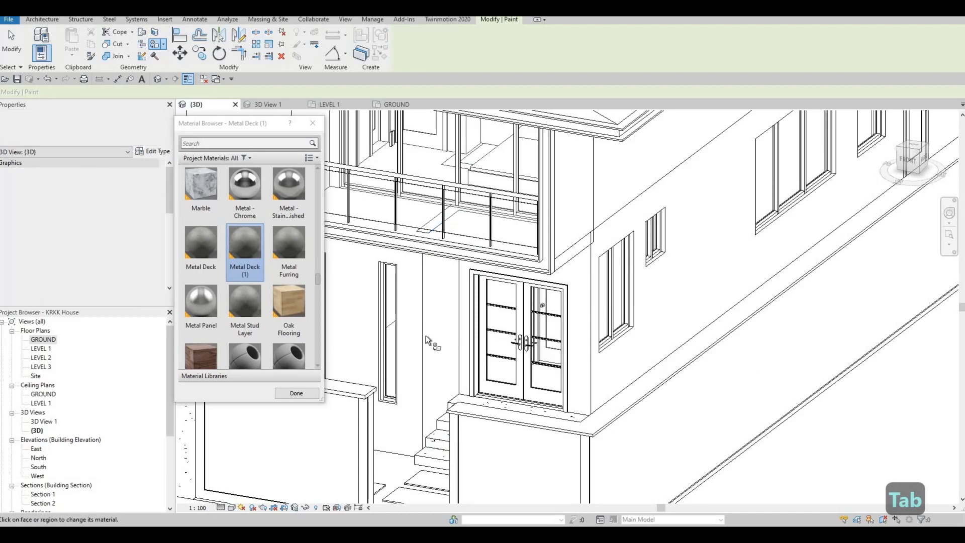
key("Tab")
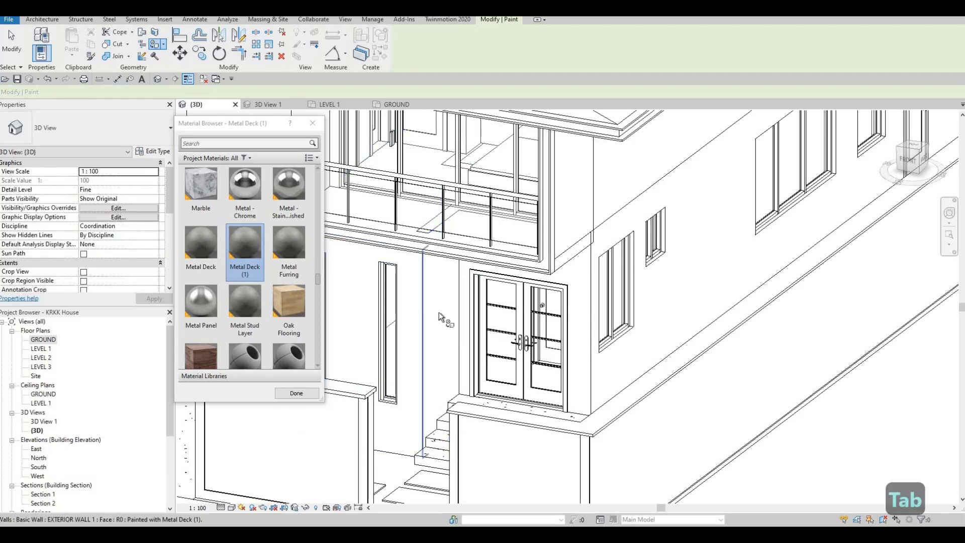
scroll(422, 300, "down", 3)
middle_click_drag(397, 279, 436, 284, "shift")
scroll(295, 396, "down", 1)
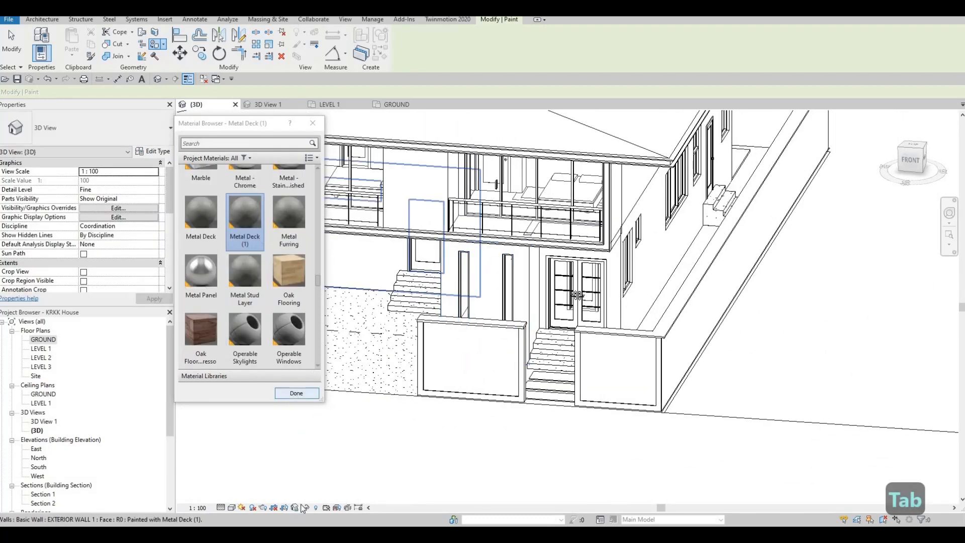
left_click(295, 394)
Display the {3D} view in the Shaded style and switch it to Consistent Colors to check the painted walls
left_click(231, 507)
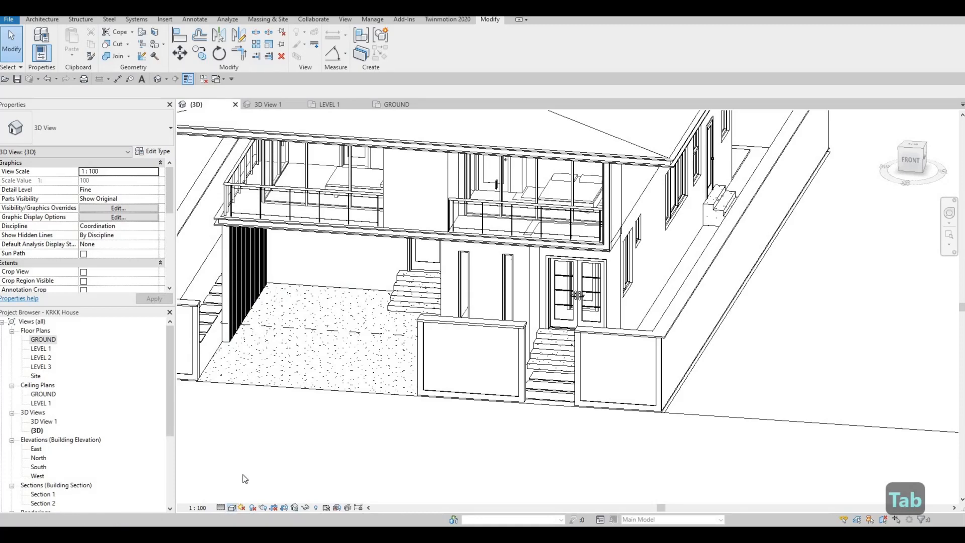
left_click(272, 466)
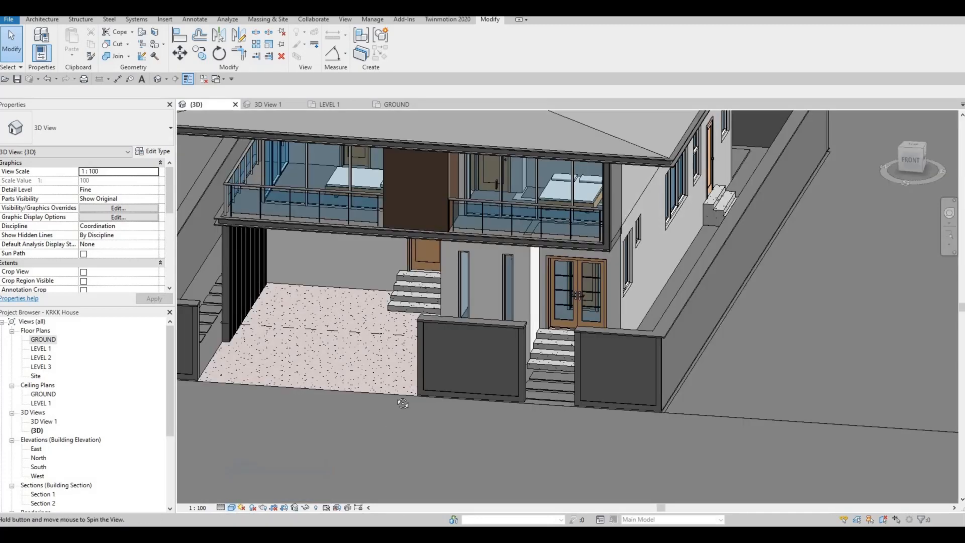
middle_click_drag(384, 416, 474, 262, "shift")
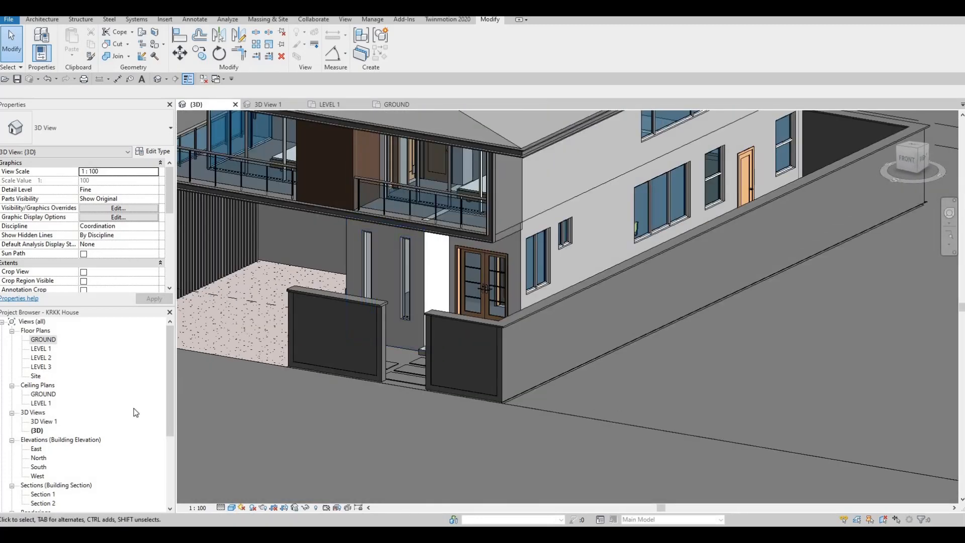
left_click(231, 507)
left_click(250, 477)
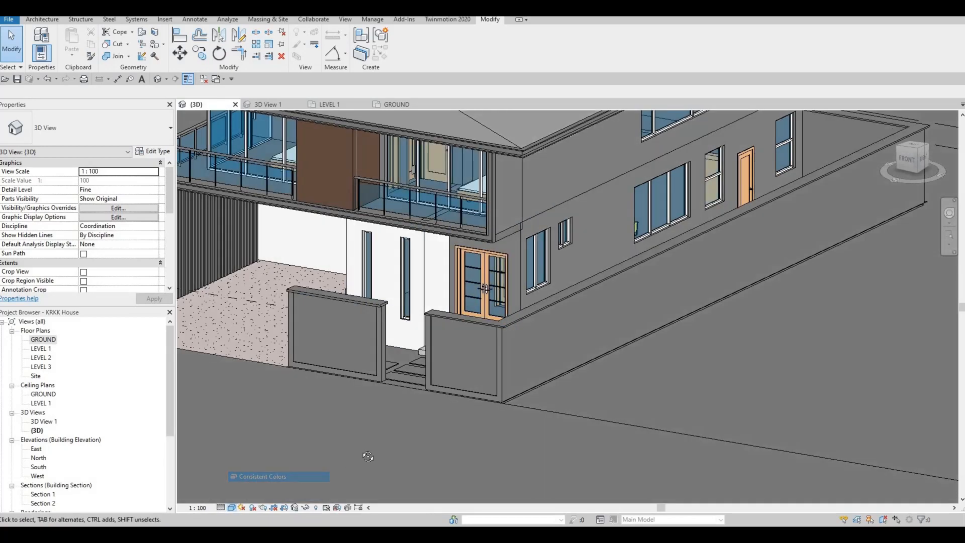
mouse_move(332, 452)
middle_mouse_down("shift")
mouse_move(189, 439)
mouse_move(86, 311)
middle_mouse_up("shift")
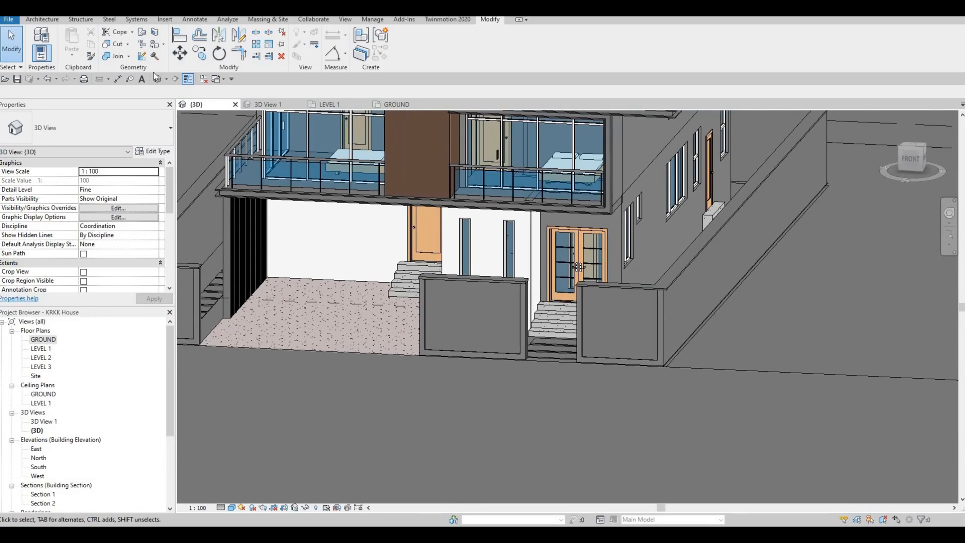
Try to paint the wall around the double entrance doors with Softwood, Lumber
left_click(158, 46)
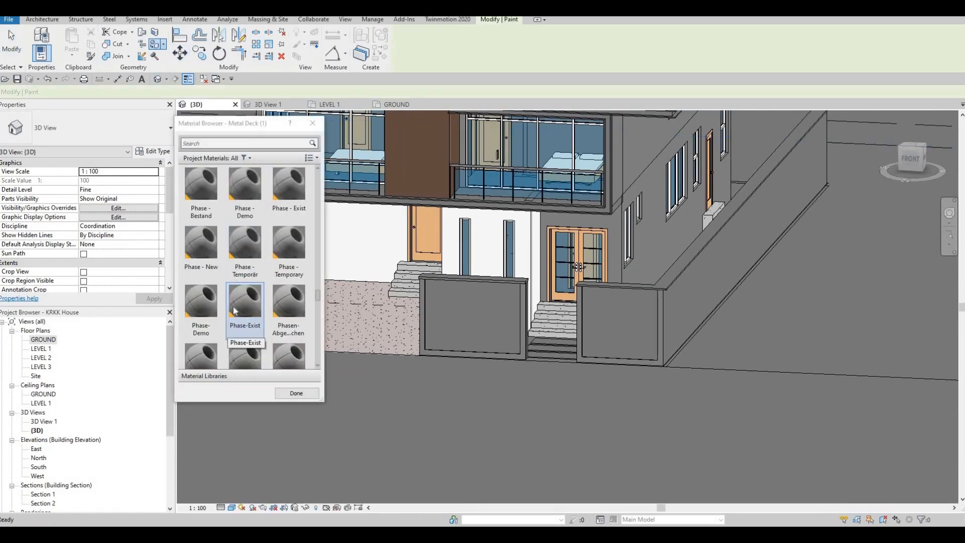
left_click(207, 195)
left_click(303, 242)
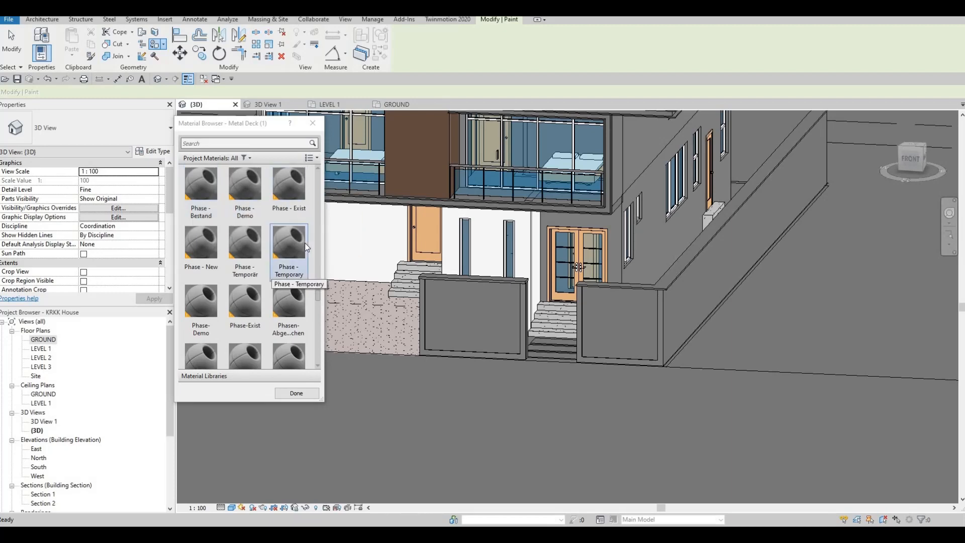
scroll(270, 298, "down", 5)
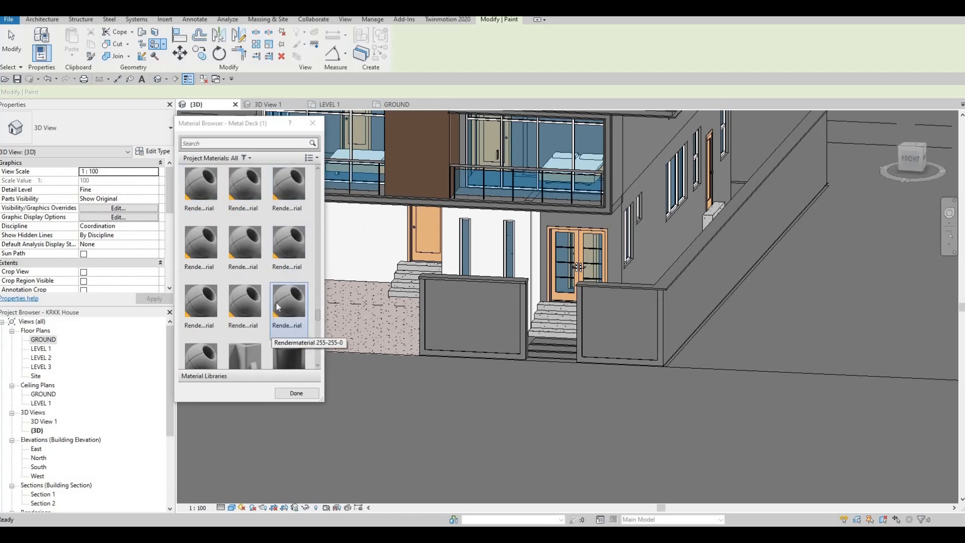
left_click(245, 302)
left_click(203, 188)
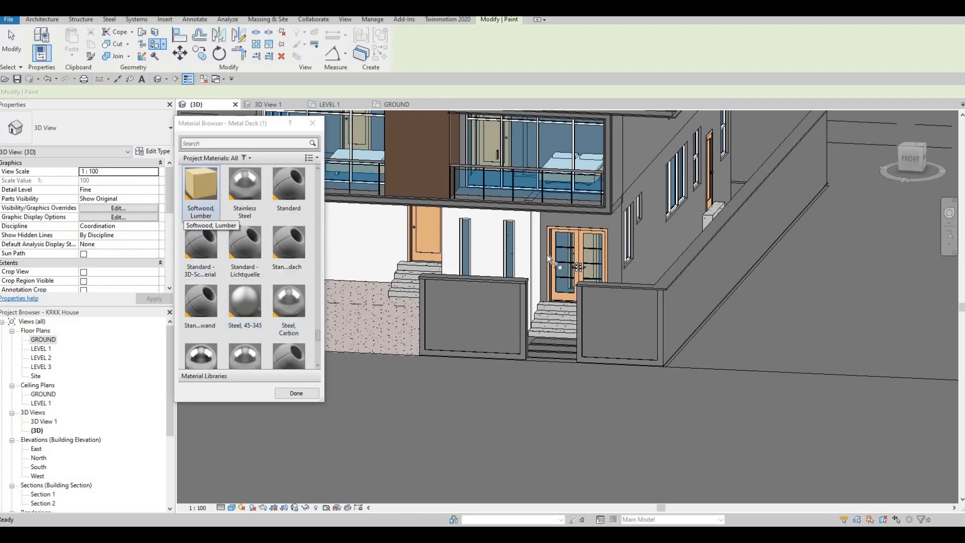
left_click(568, 222)
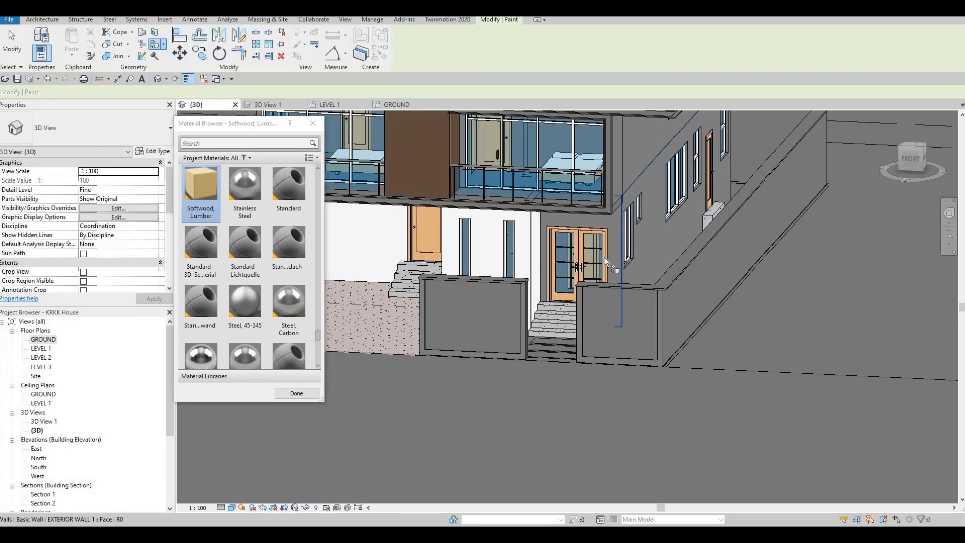
scroll(296, 396, "down", 1)
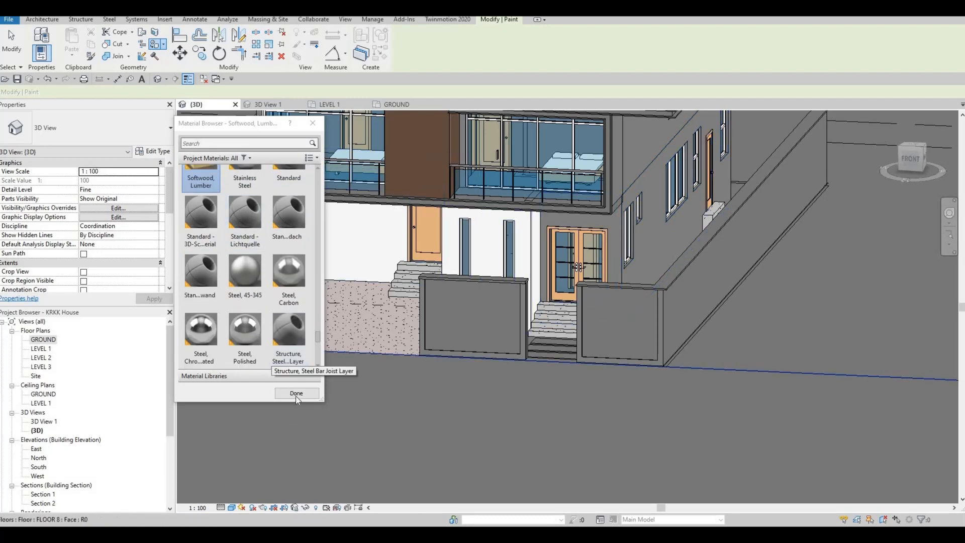
key("Escape")
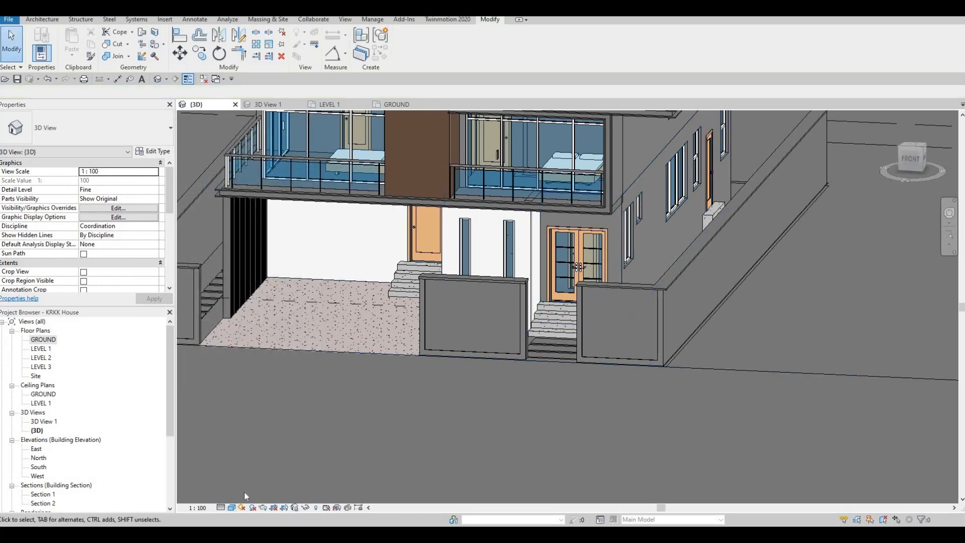
Display the 3D view with realistic material textures and inspect the front facade, balconies and entrance area
left_click(232, 507)
left_click(244, 486)
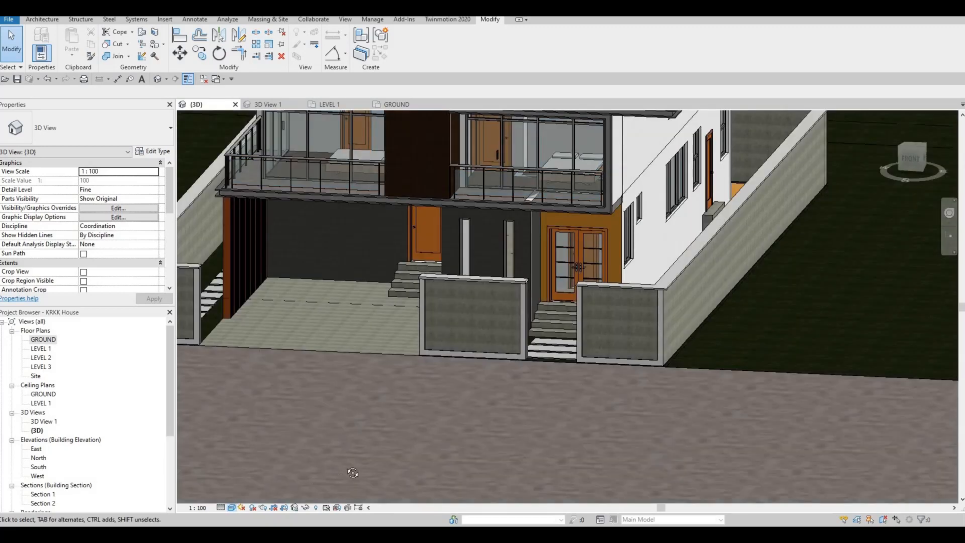
middle_click_drag(394, 444, 579, 373, "shift")
scroll(583, 286, "up", 4)
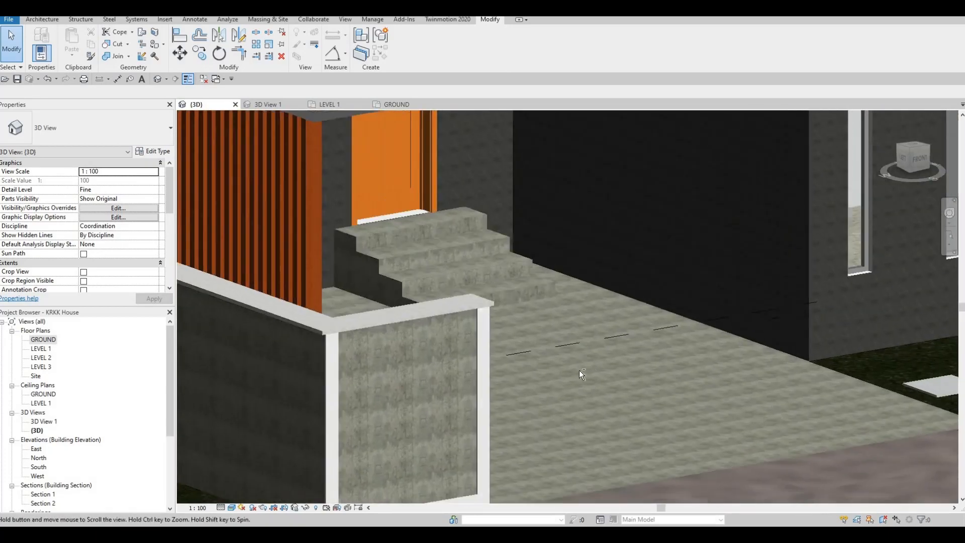
scroll(580, 372, "down", 3)
middle_click_drag(499, 371, 598, 374, "shift")
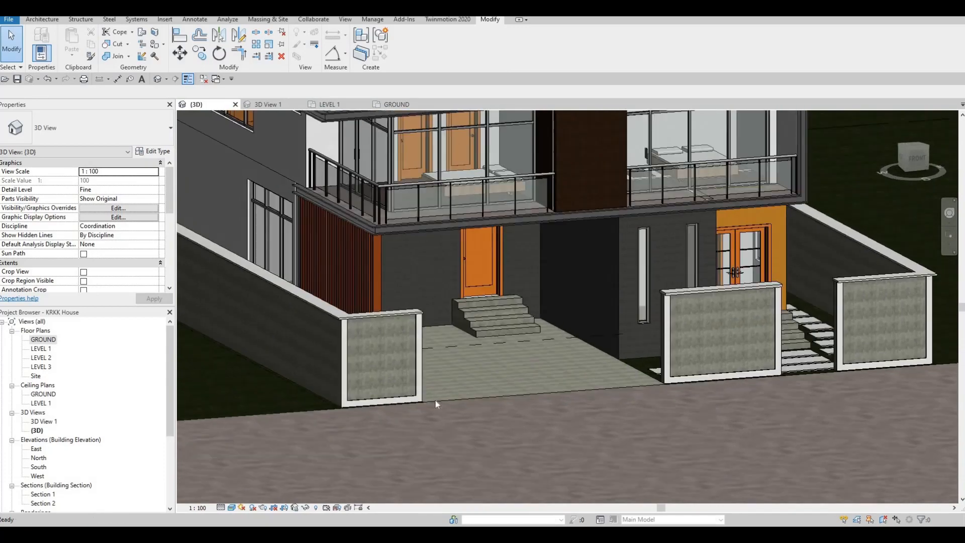
middle_click_drag(785, 352, 552, 312)
middle_click_drag(525, 278, 528, 291)
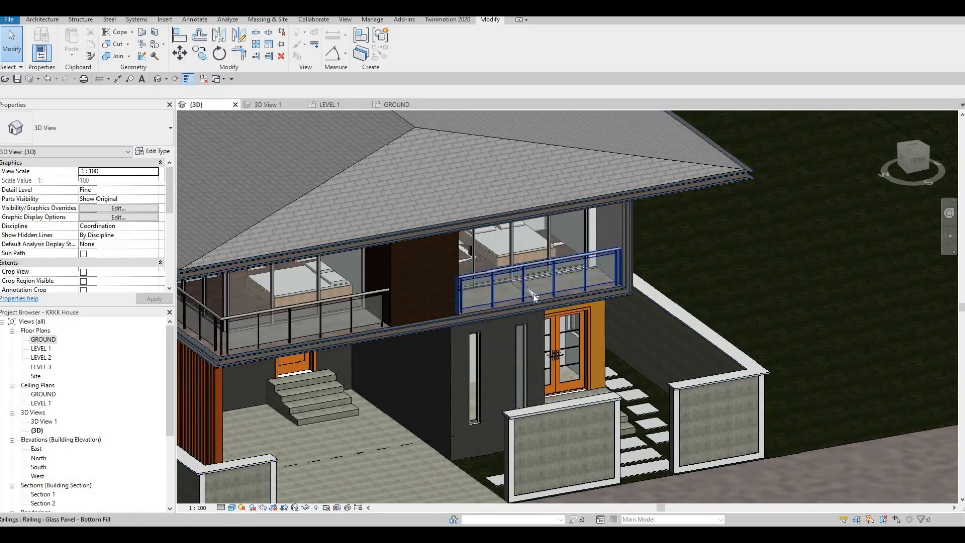
left_click(529, 295)
key("Escape")
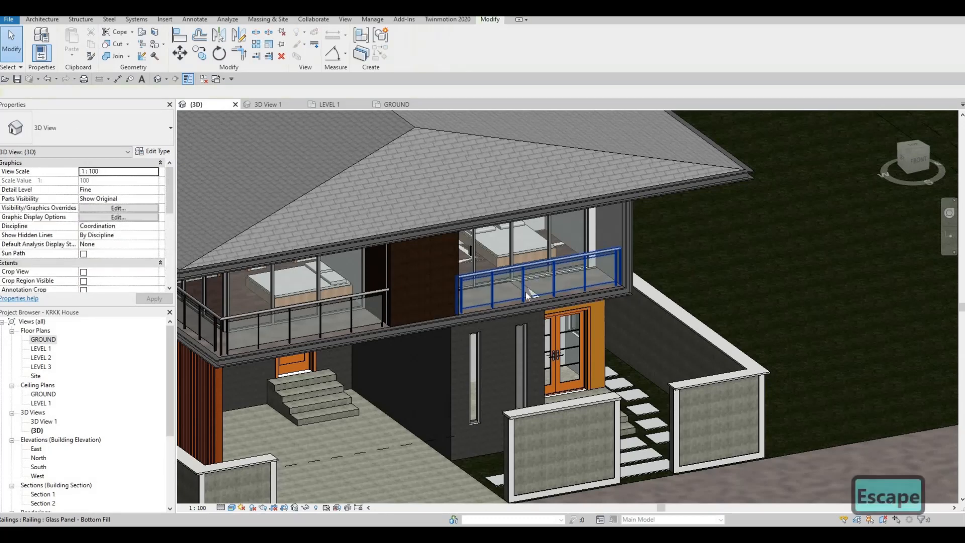
key("Tab")
left_click(533, 291)
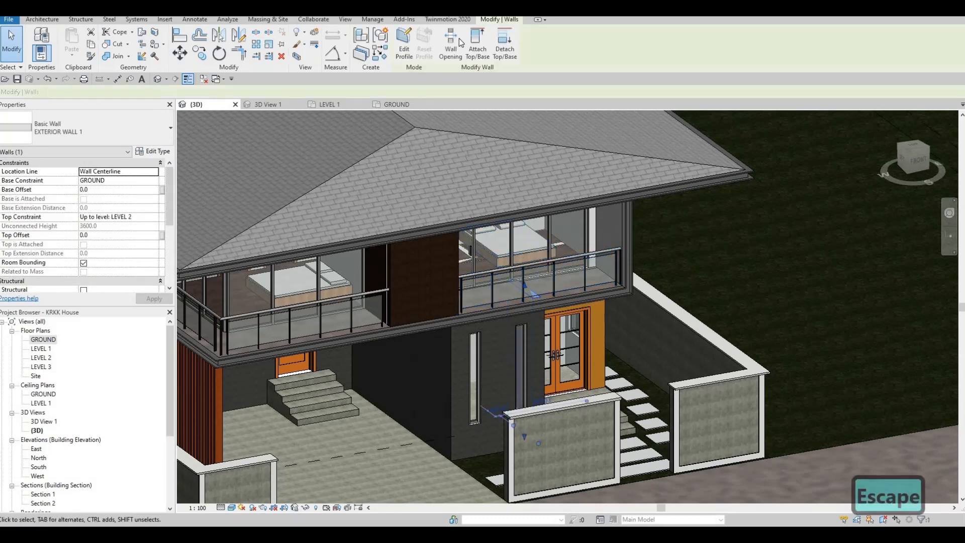
left_click(475, 45)
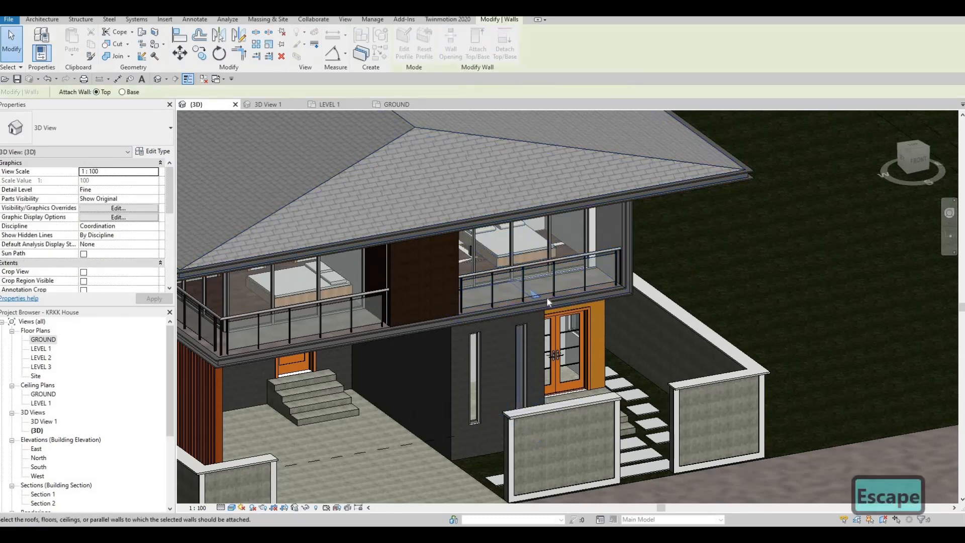
key("Escape")
key("Escape")
middle_click_drag(501, 346, 469, 345, "shift")
key("Escape")
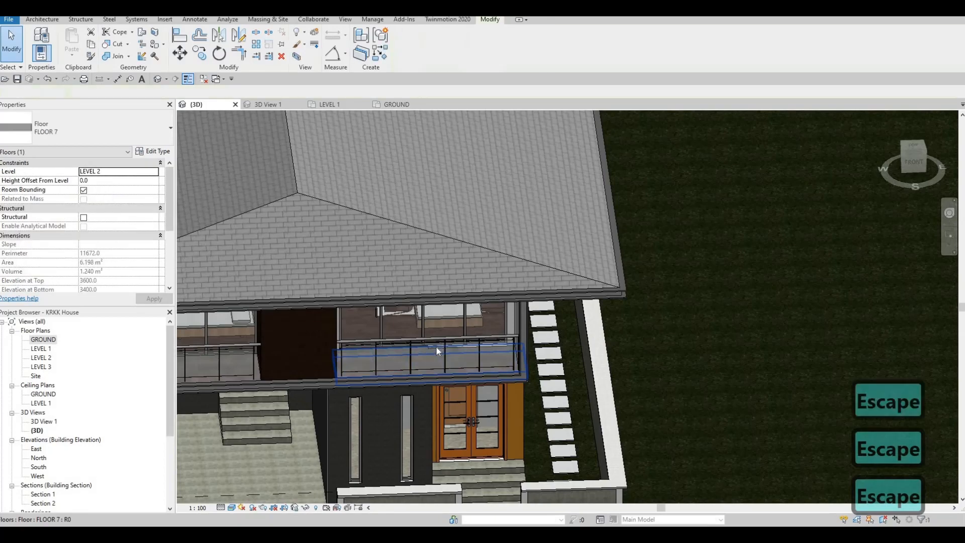
Attach the top of the exterior wall around the double entrance doors to the balcony floor above it
scroll(435, 346, "up", 5)
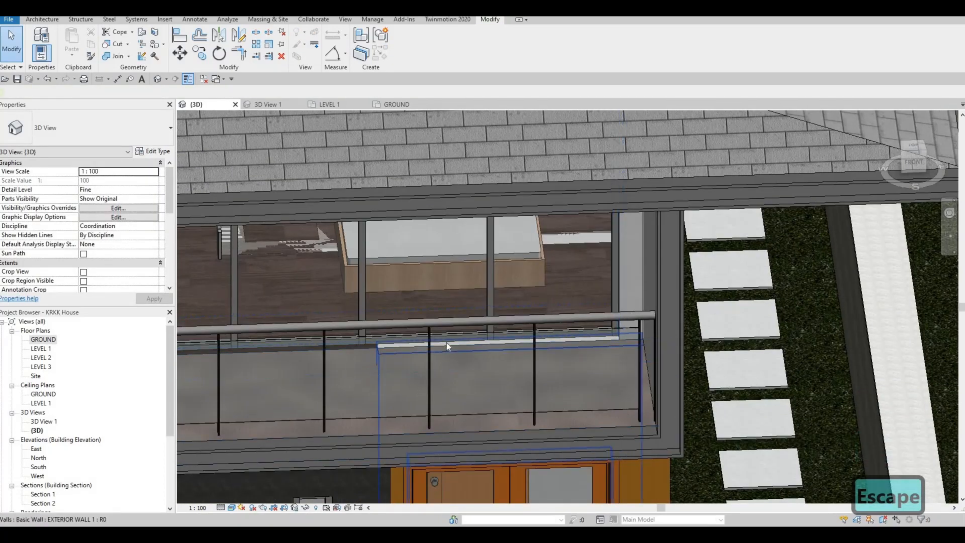
left_click(446, 342)
left_click(451, 50)
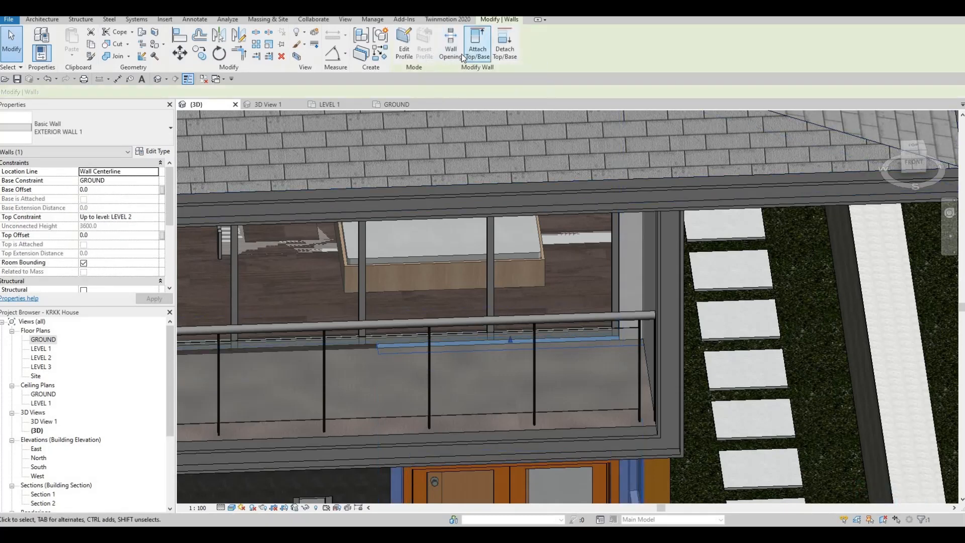
left_click(475, 51)
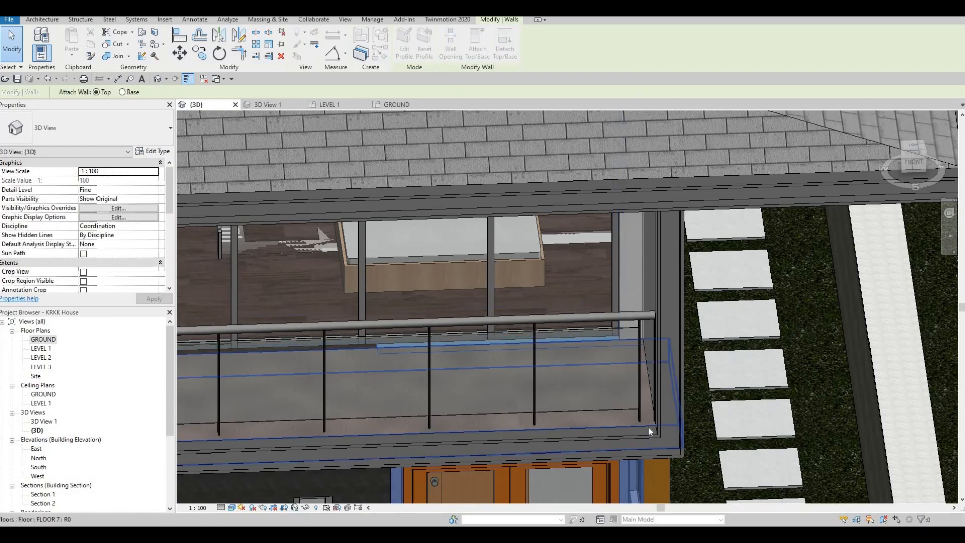
left_click(572, 424)
key("Escape")
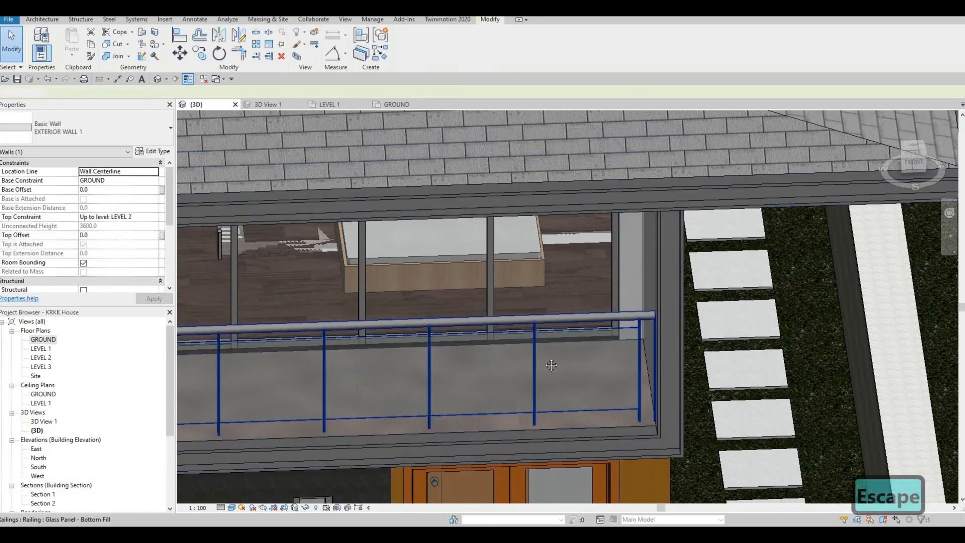
Attach the top of the exterior wall seen behind the two narrow front windows to the balcony floor above
scroll(368, 338, "down", 1)
middle_click_drag(368, 338, 725, 204)
left_click(517, 186)
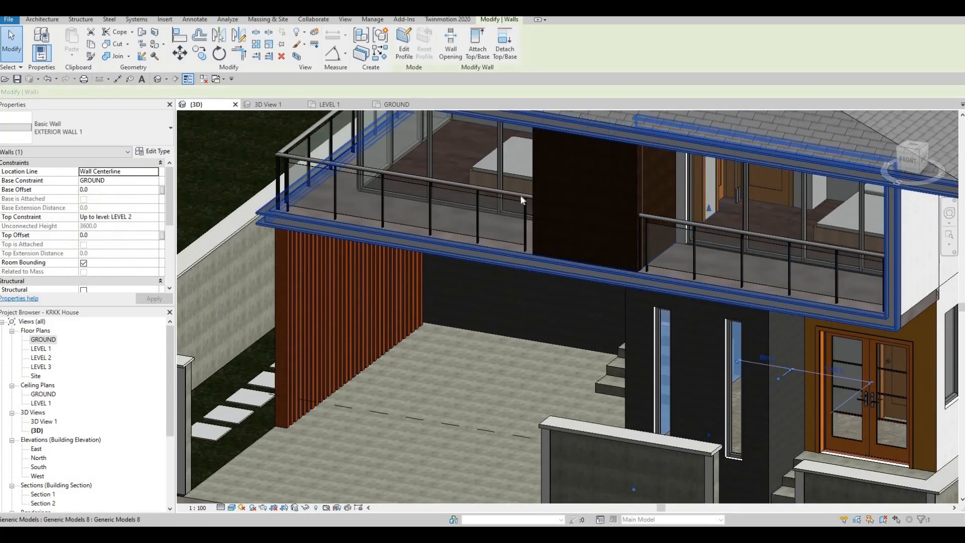
left_click(477, 43)
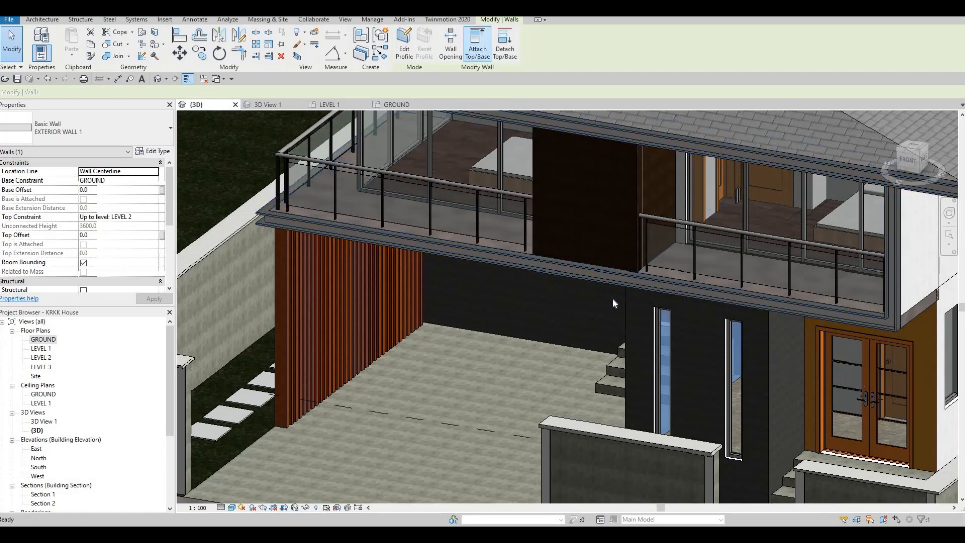
left_click(611, 277)
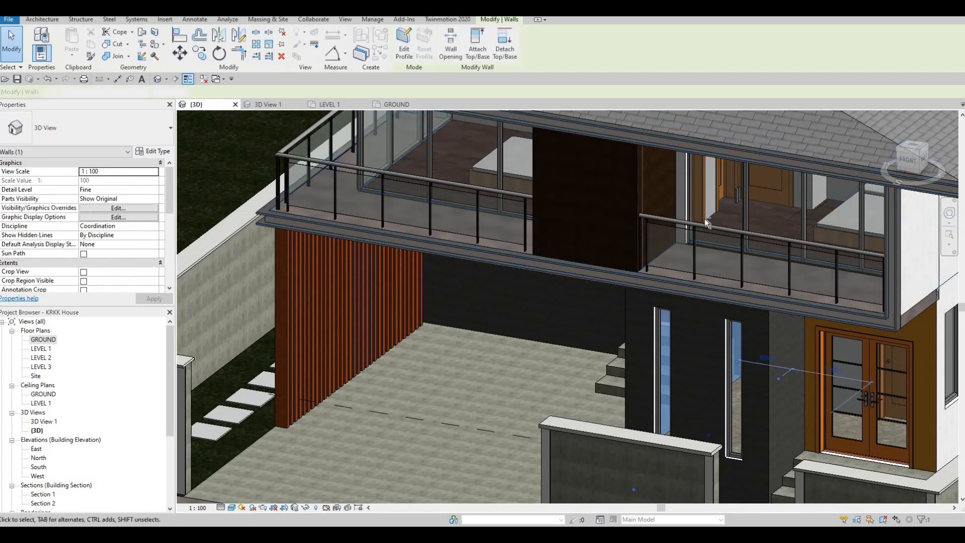
middle_click_drag(704, 218, 578, 167, "shift")
key("Escape")
key("Escape")
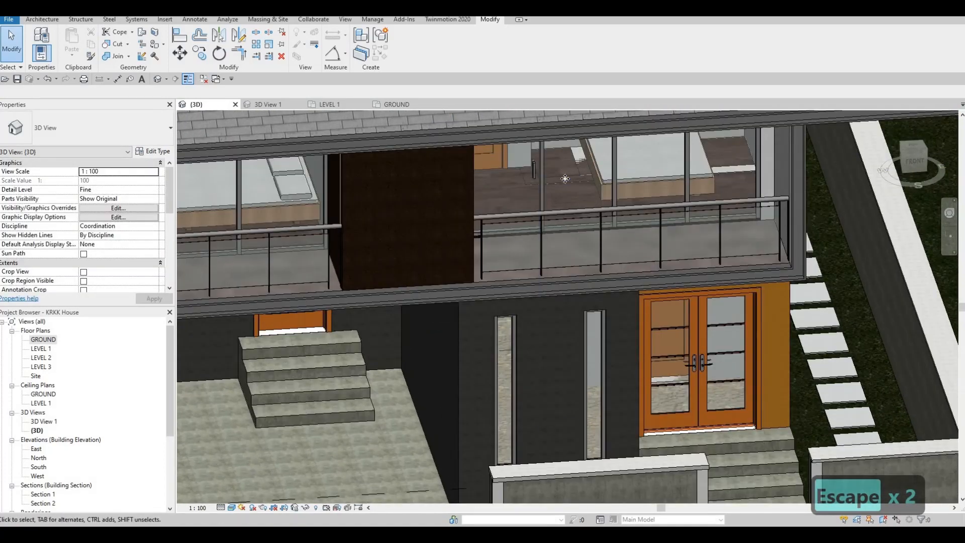
Attach the tops of the three ground-floor interior walls protruding through the upper bedroom floor to the floor above
left_click(580, 164)
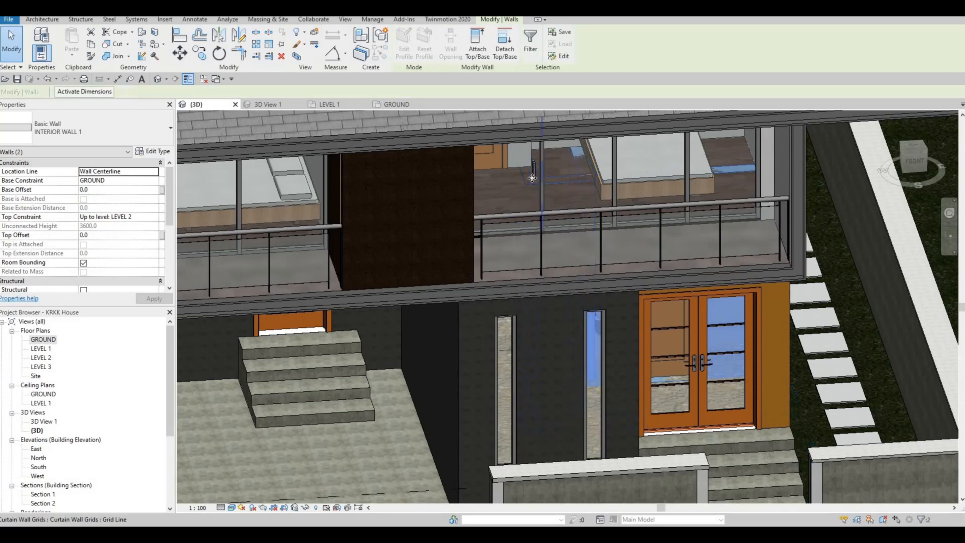
left_click(526, 176, "ctrl")
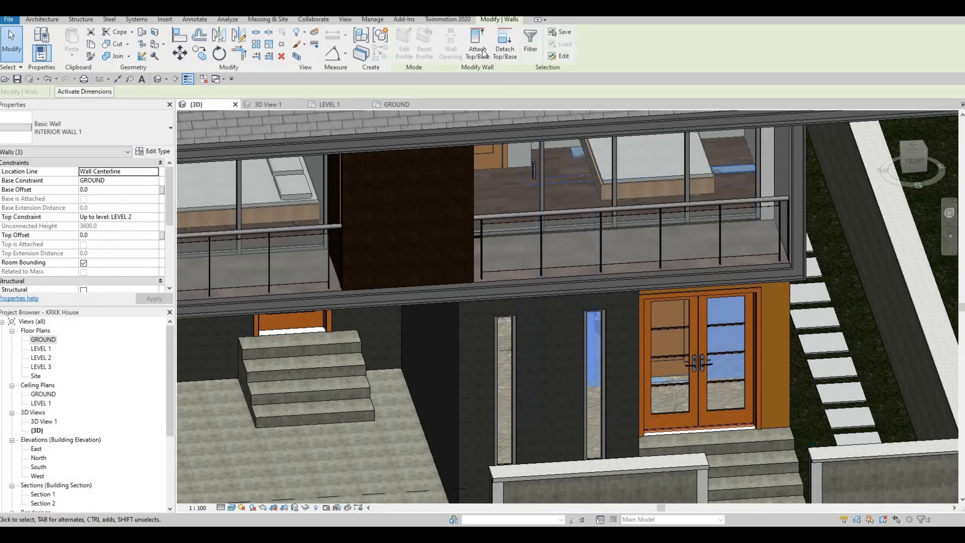
left_click(481, 49)
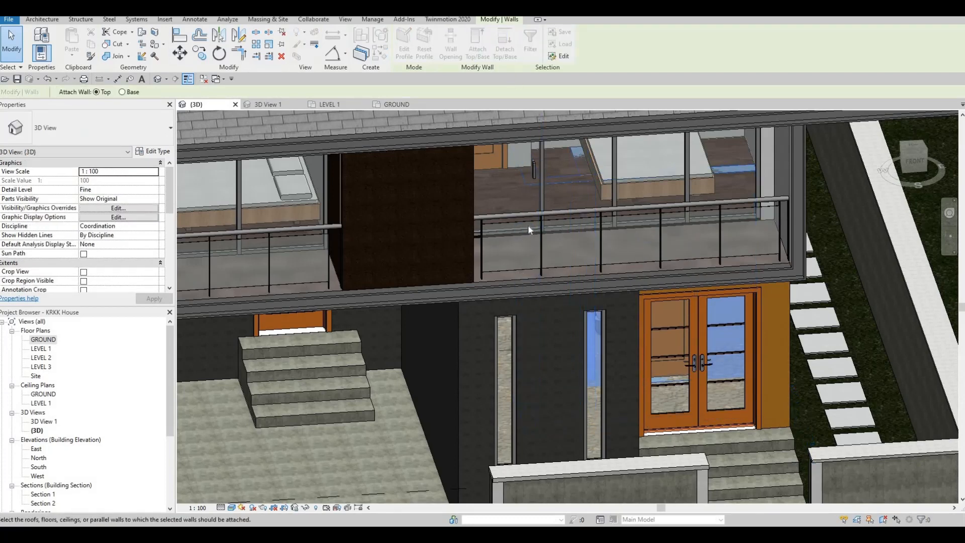
left_click(528, 224)
key("Escape")
key("Escape")
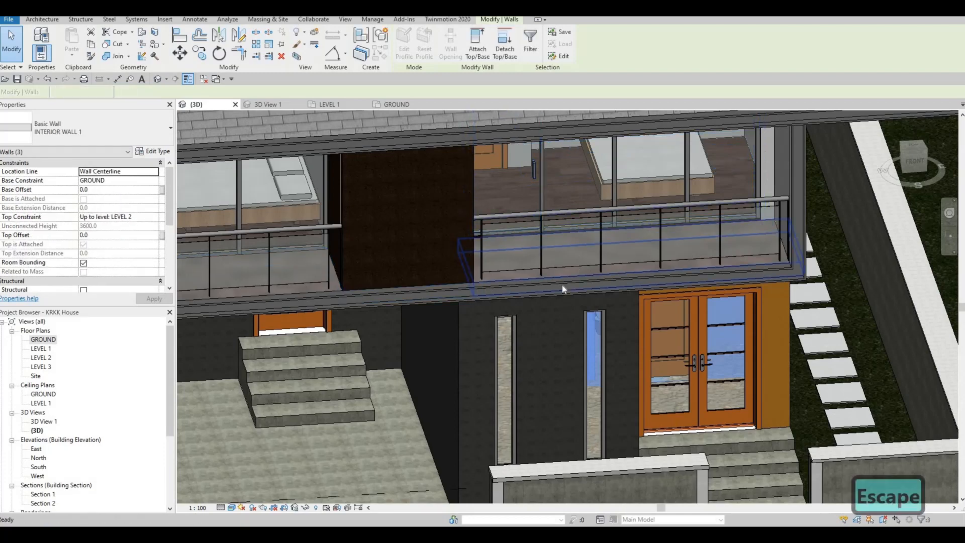
middle_click_drag(562, 285, 253, 154, "shift")
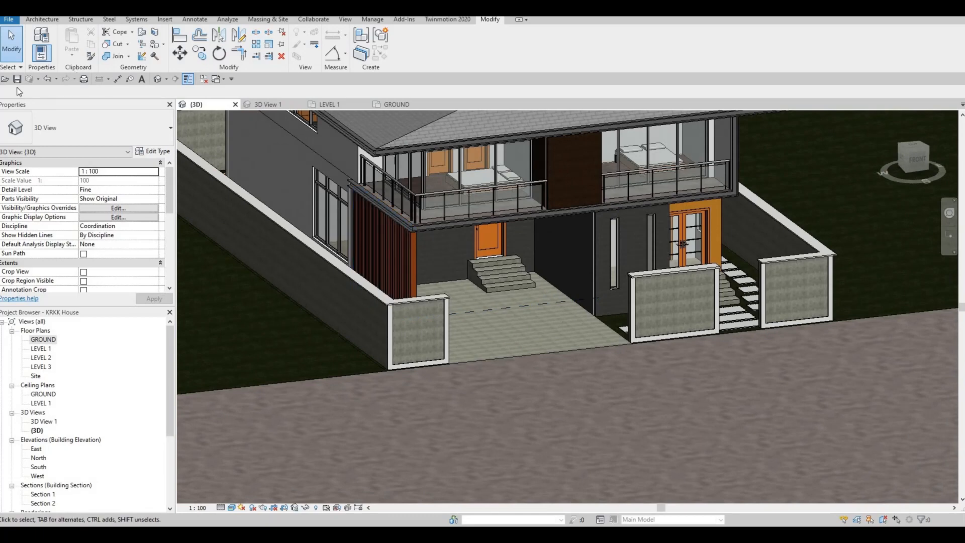
Open the model in Twinmotion through the direct link and look over the updated front facade
left_click(435, 21)
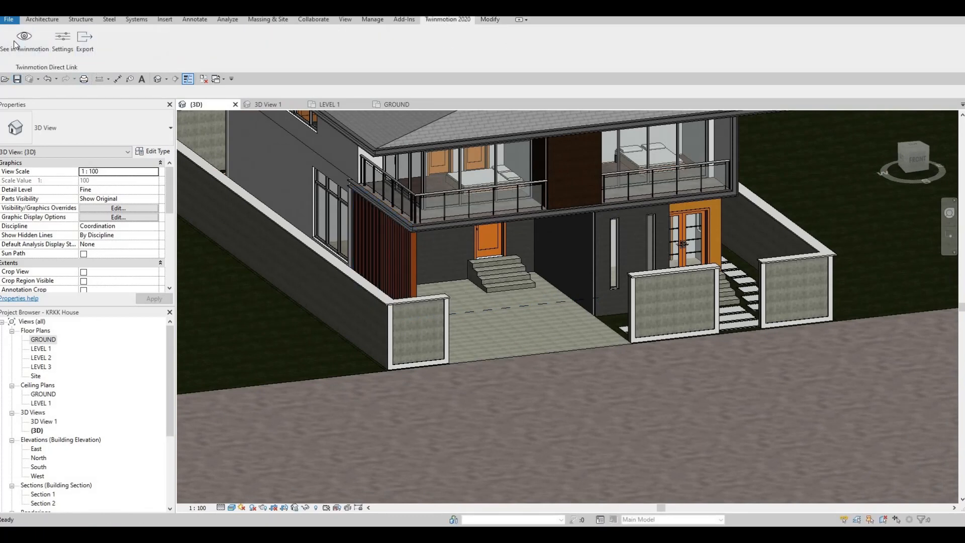
left_click(20, 40)
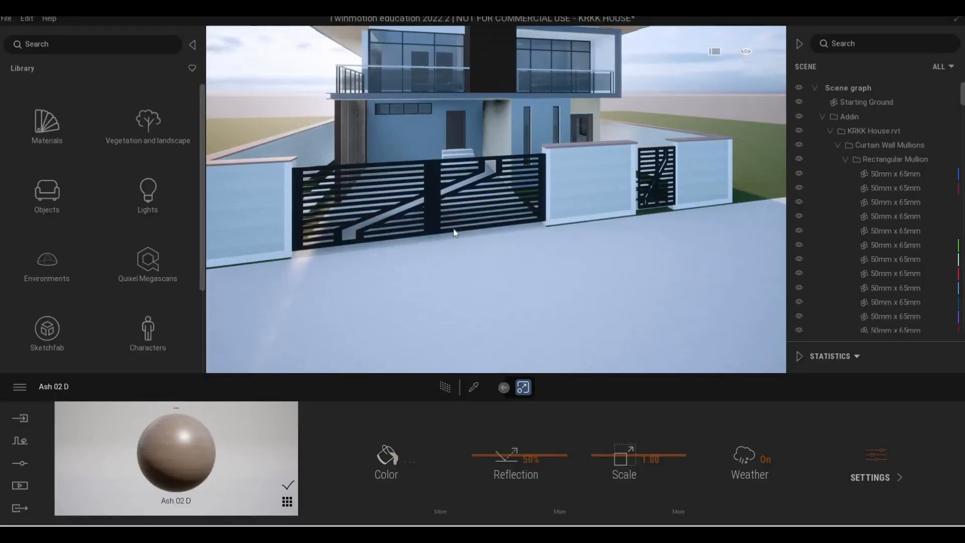
middle_click_drag(454, 233, 494, 153, "shift")
scroll(489, 144, "up", 5)
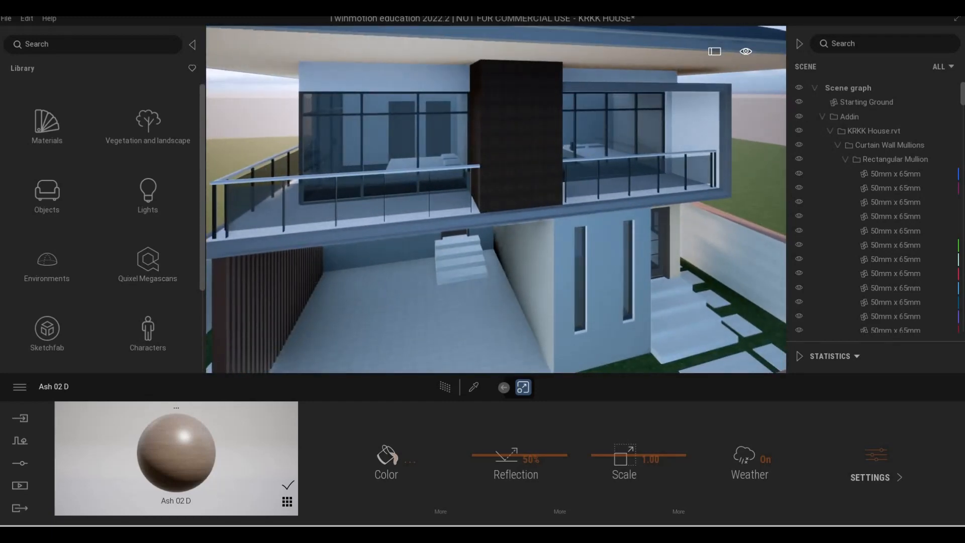
scroll(315, 279, "down", 8)
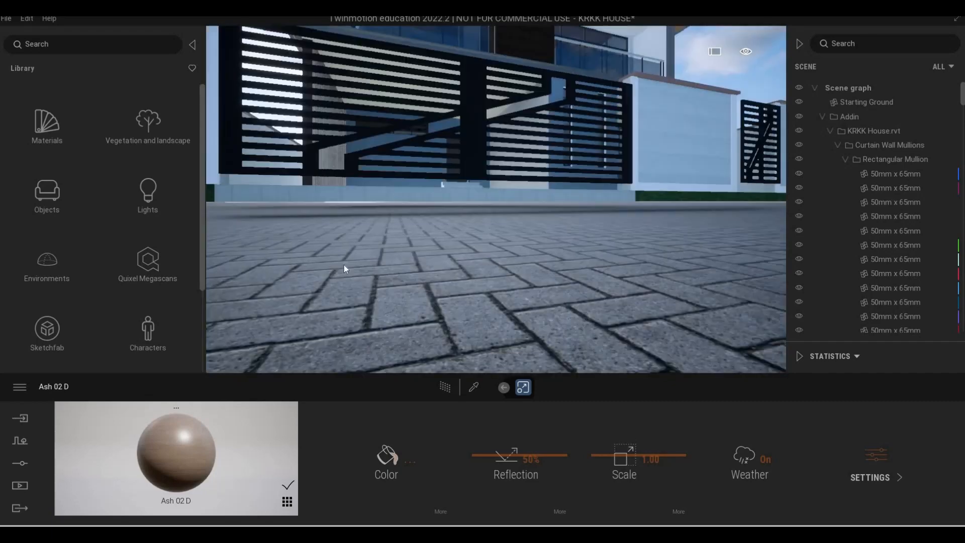
middle_click_drag(344, 267, 369, 216, "shift")
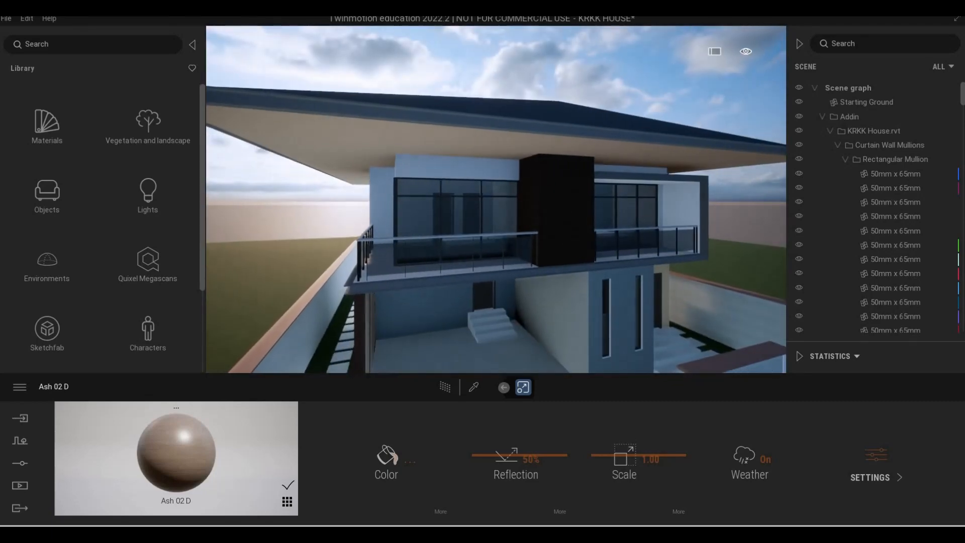
scroll(432, 267, "up", 3)
scroll(431, 262, "down", 4)
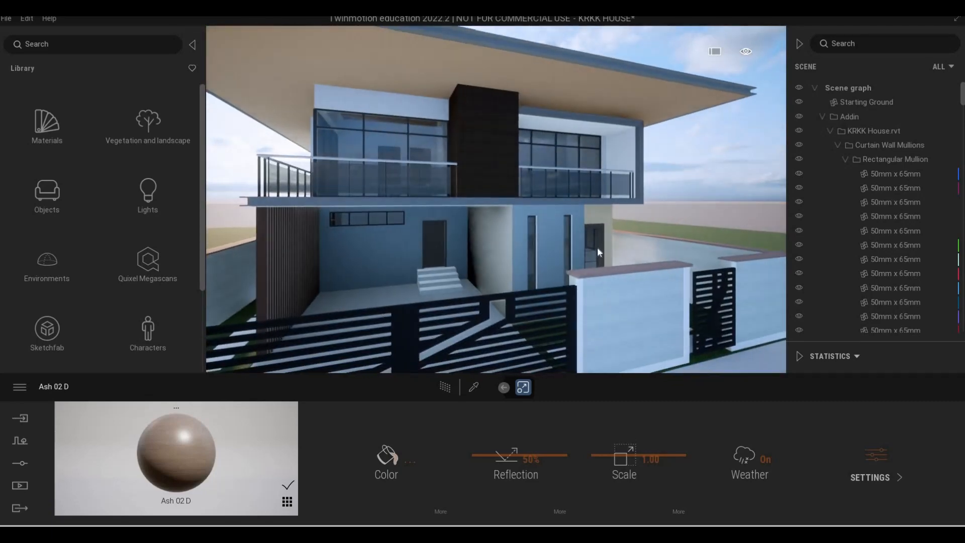
middle_click_drag(597, 248, 191, 180)
Apply the Stacked stone 05 material from the Stones library to the wall around the double entrance doors
left_click(50, 125)
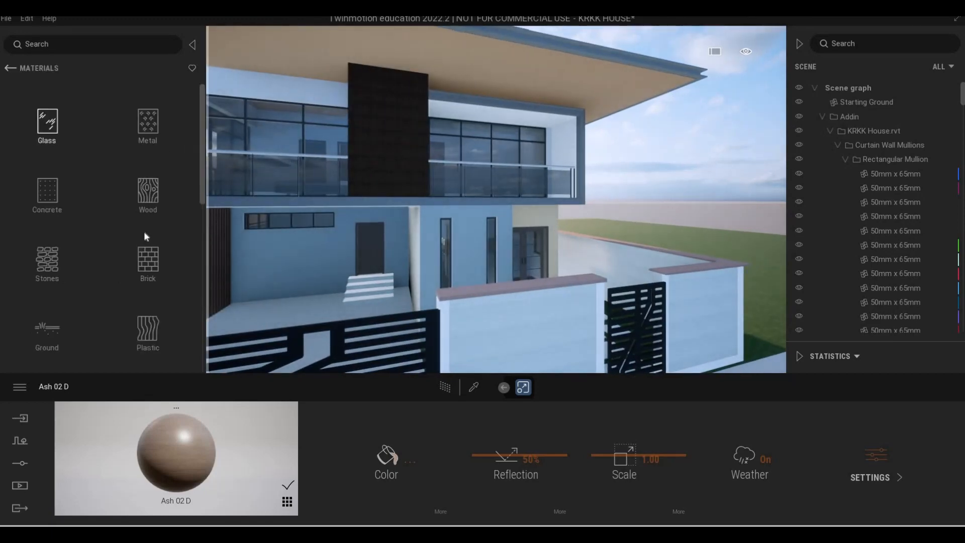
scroll(96, 260, "down", 3)
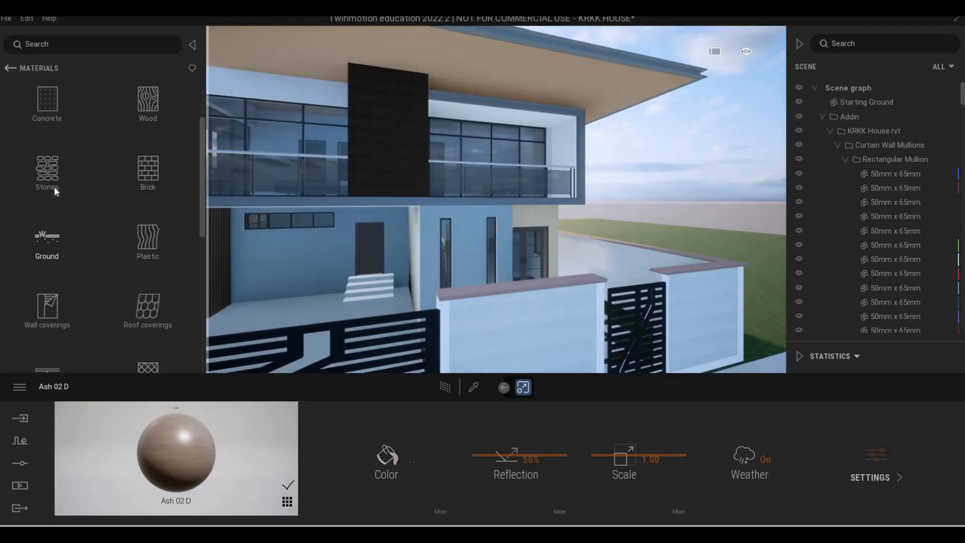
left_click(106, 187)
scroll(139, 258, "down", 1)
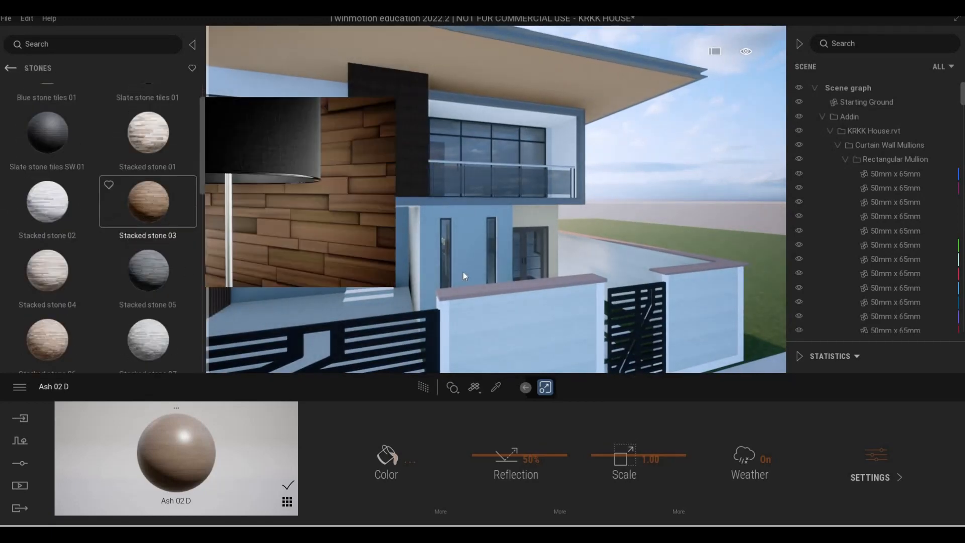
left_click_drag(148, 271, 547, 220)
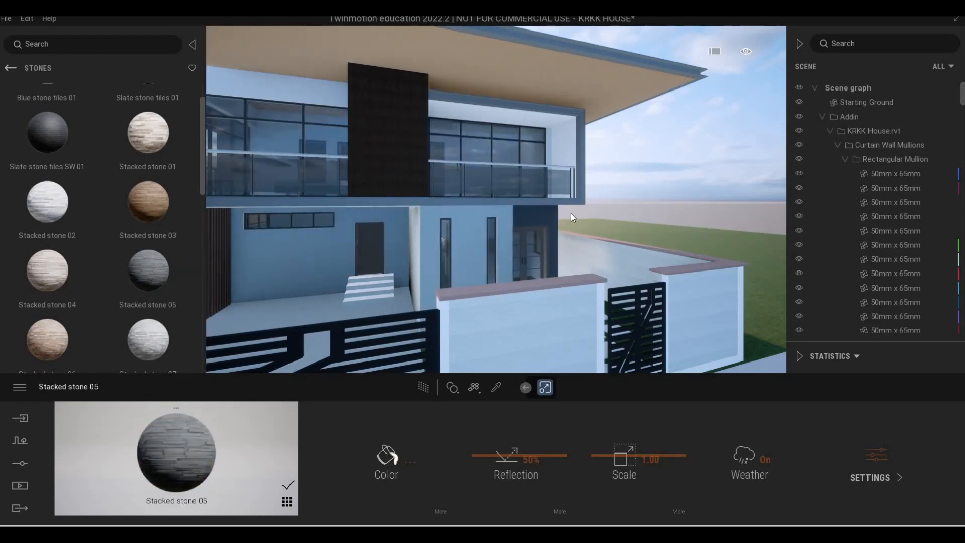
Set the texture scale of the entrance wall's Stacked stone 05 material to 7.04
middle_click_drag(571, 213, 539, 227, "shift")
scroll(539, 231, "up", 4)
right_click_drag(539, 235, 504, 437)
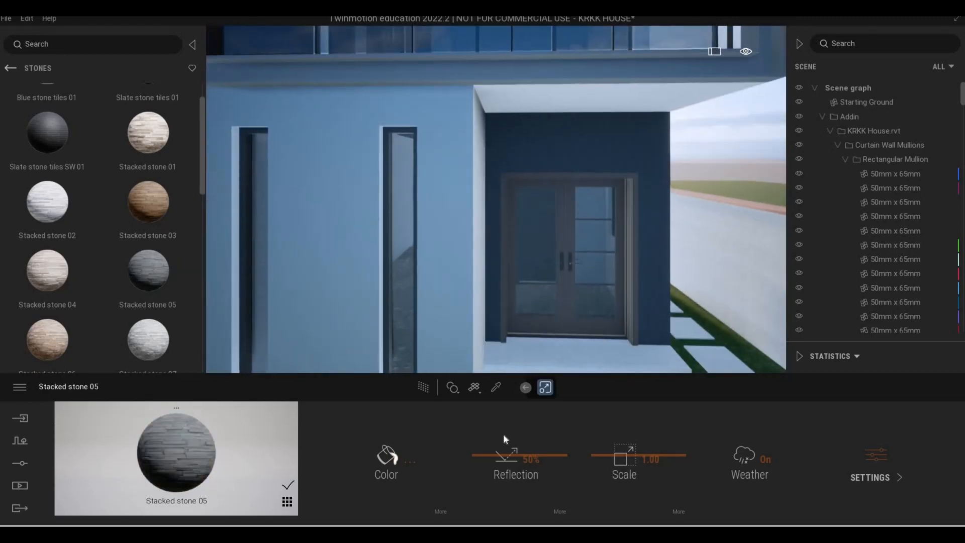
scroll(547, 447, "up", 3)
left_click_drag(622, 446, 611, 426)
scroll(538, 331, "down", 5)
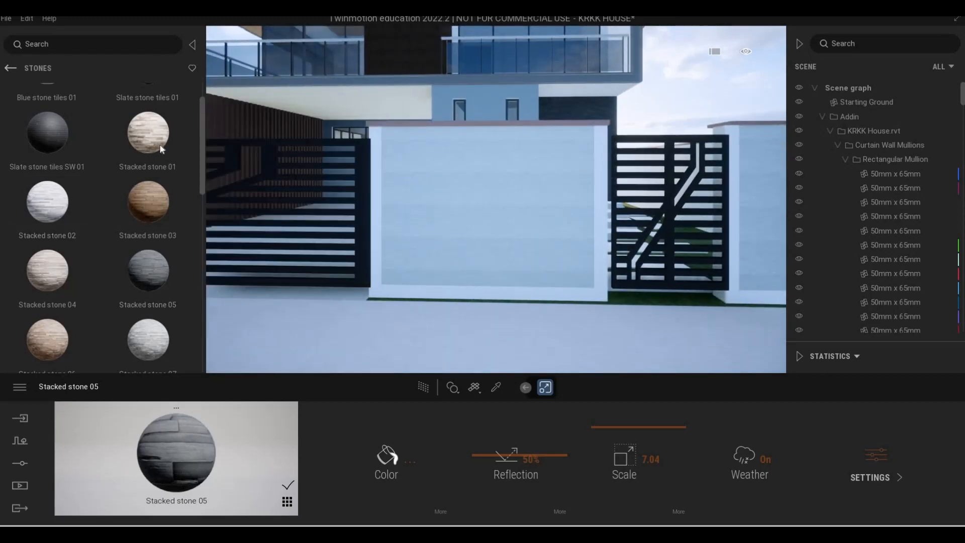
Try Stacked stone 01 on the front fence wall panels, and replace it with Stacked stone 02
left_click_drag(158, 144, 506, 227)
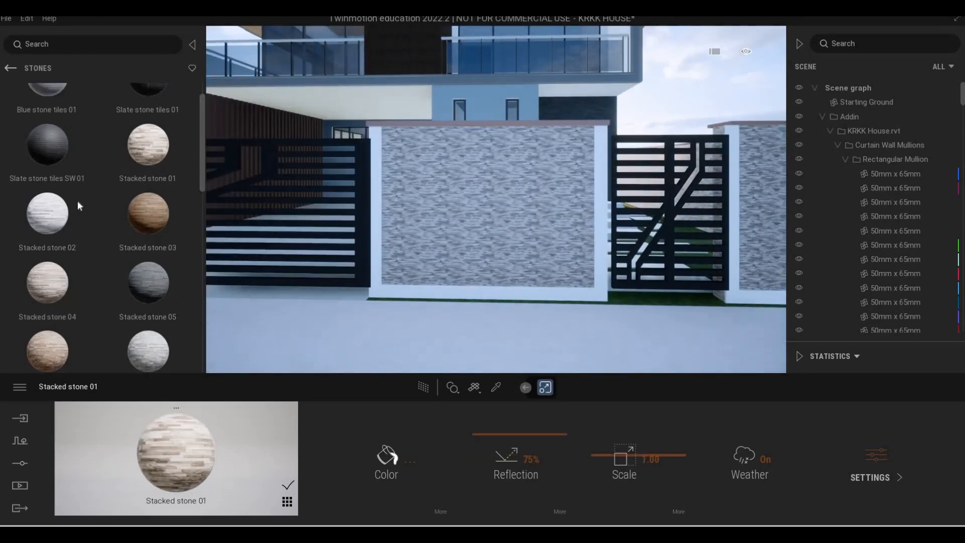
left_click_drag(49, 207, 484, 207)
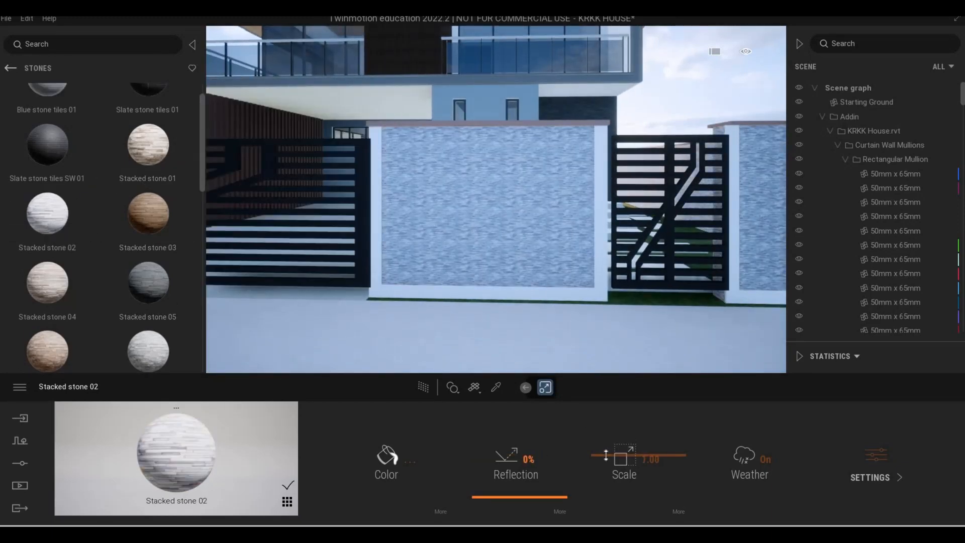
Set the fence panels' Stacked stone 02 scale to 1.82 and recolour the surrounding WALL PAINT(1) frame to a light mauve grey
left_click_drag(607, 454, 607, 449)
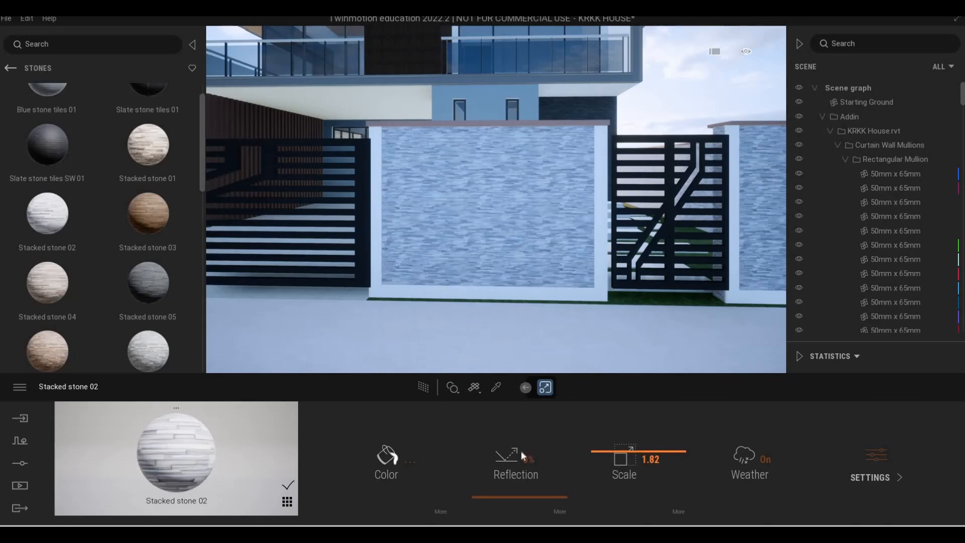
left_click(496, 388)
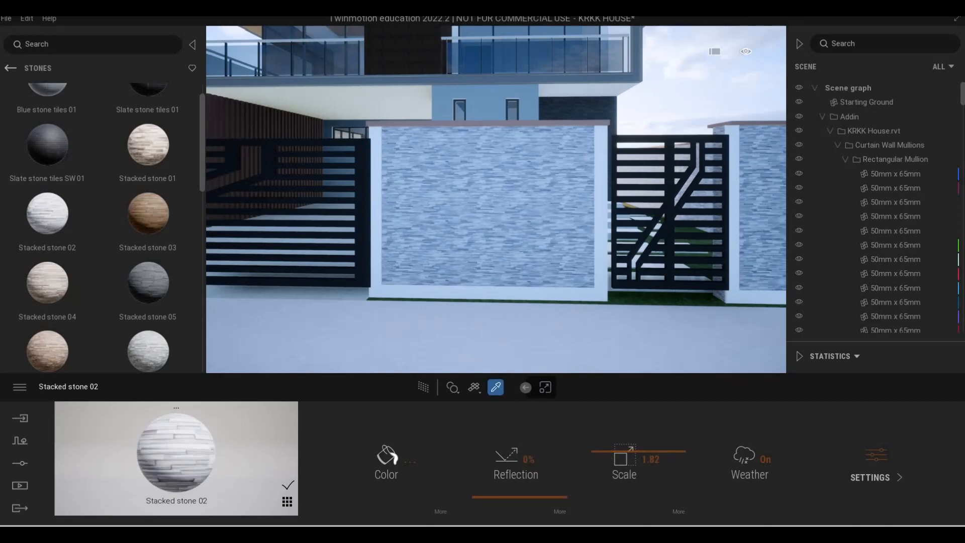
left_click(535, 298)
left_click(513, 294)
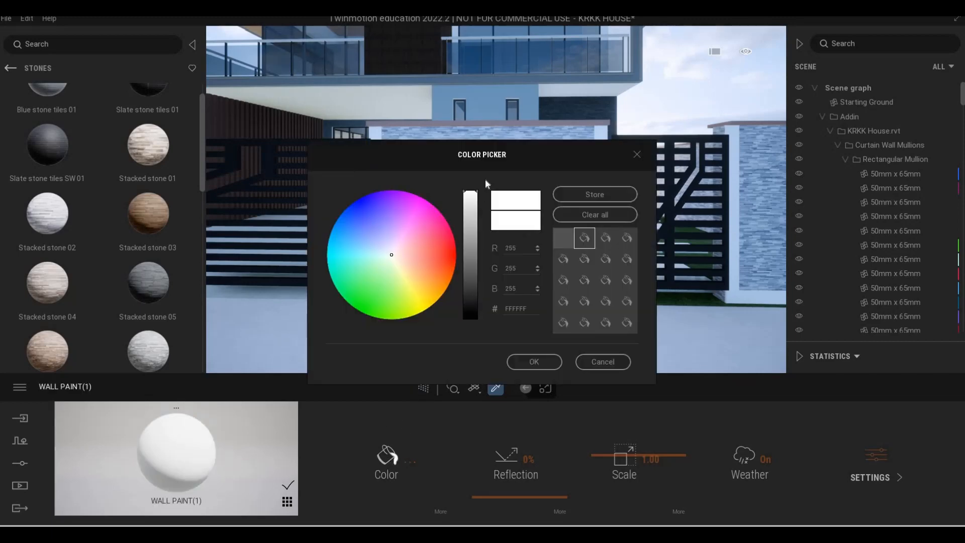
left_click_drag(469, 239, 469, 258)
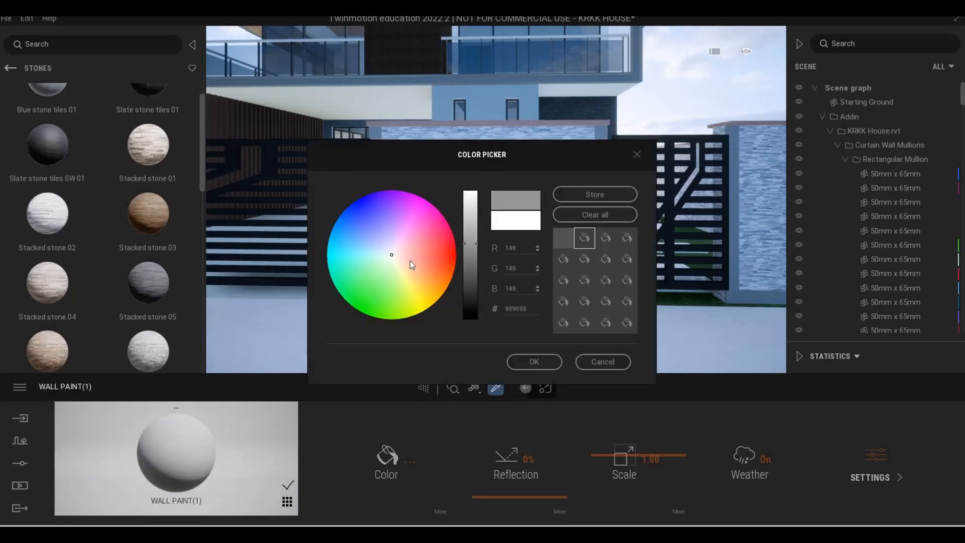
left_click_drag(411, 259, 401, 250)
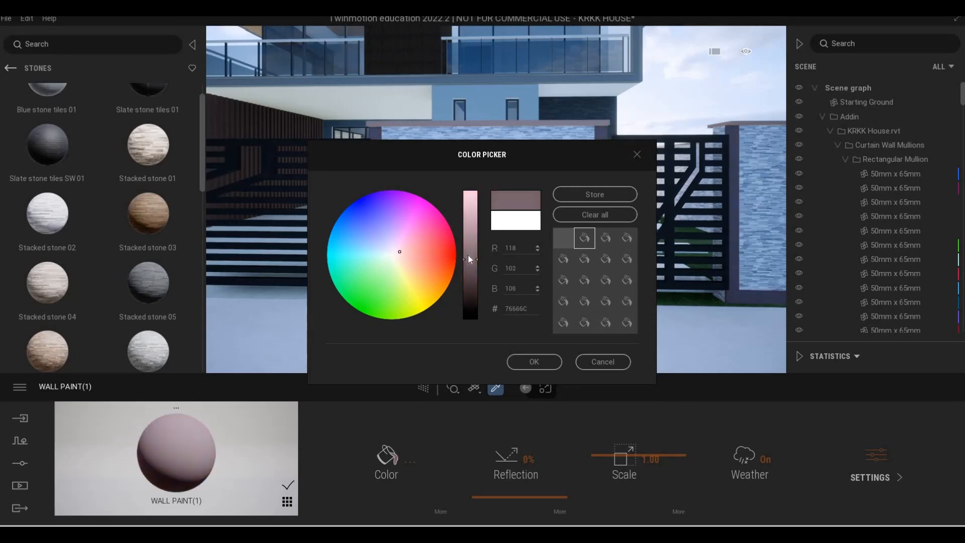
left_click_drag(470, 259, 469, 235)
left_click_drag(405, 252, 398, 246)
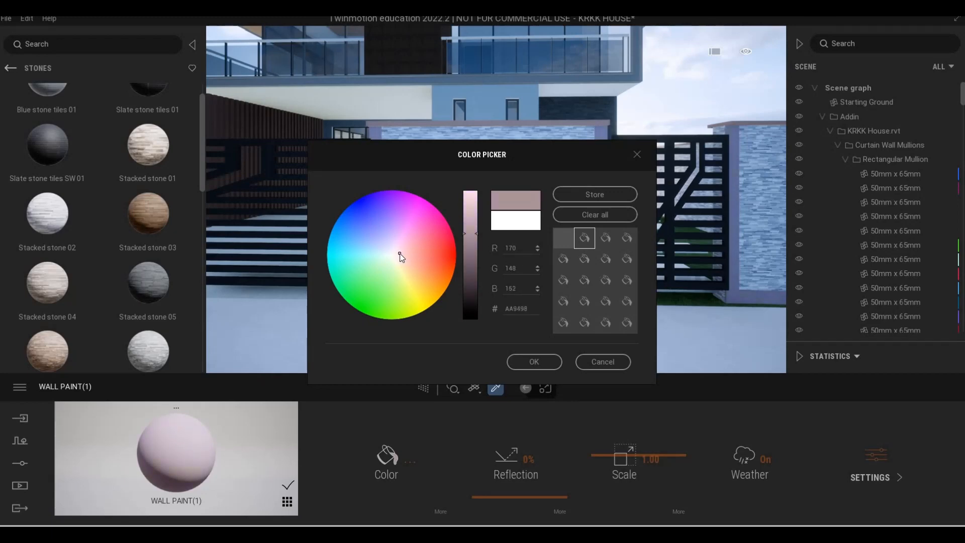
left_click(532, 359)
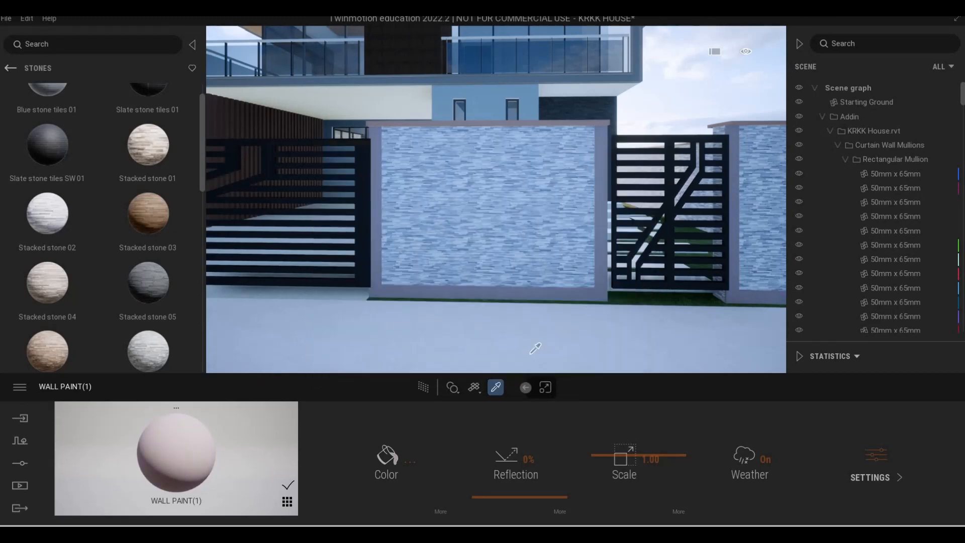
Recolour the Terrazzo coping on top of the fence wall with the grey 9C9C9C
scroll(517, 293, "down", 3)
scroll(510, 131, "up", 5)
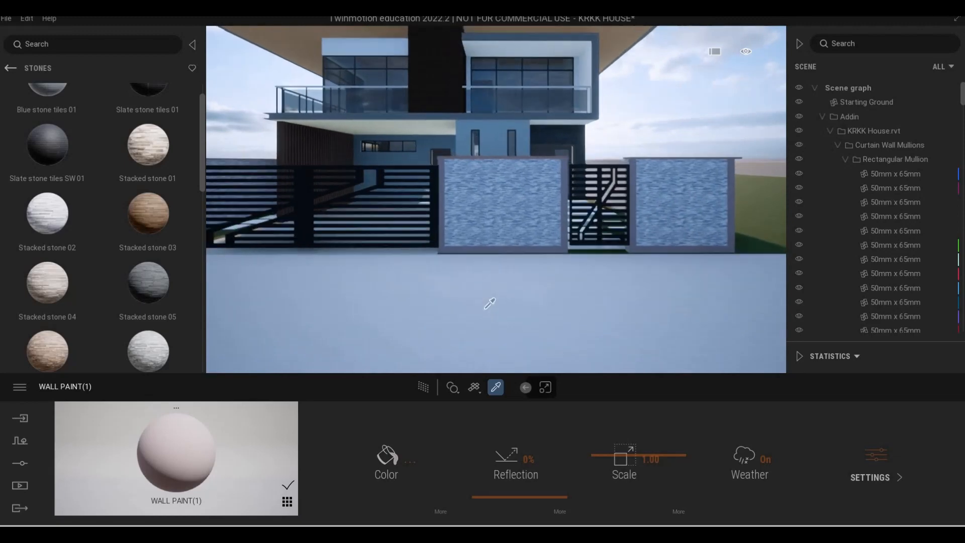
scroll(510, 131, "up", 4)
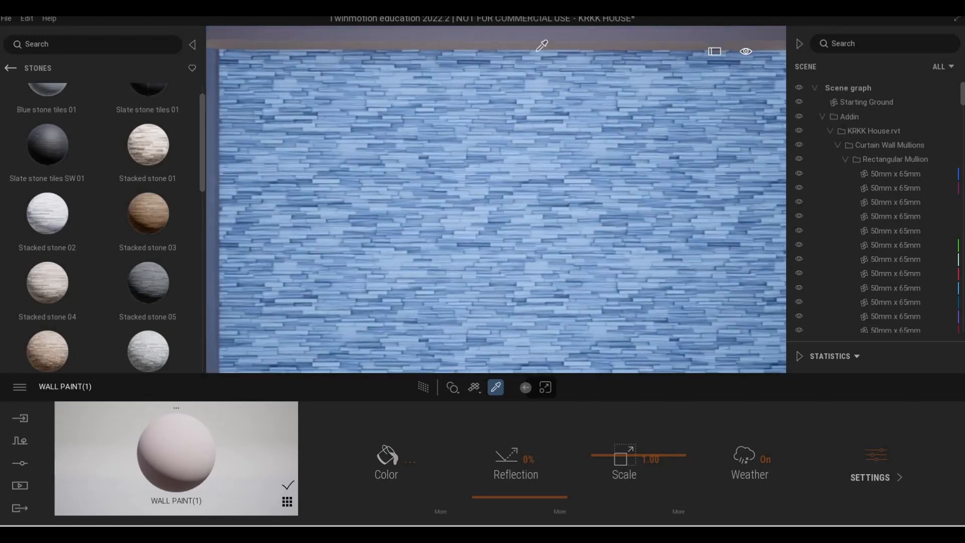
left_click(537, 43)
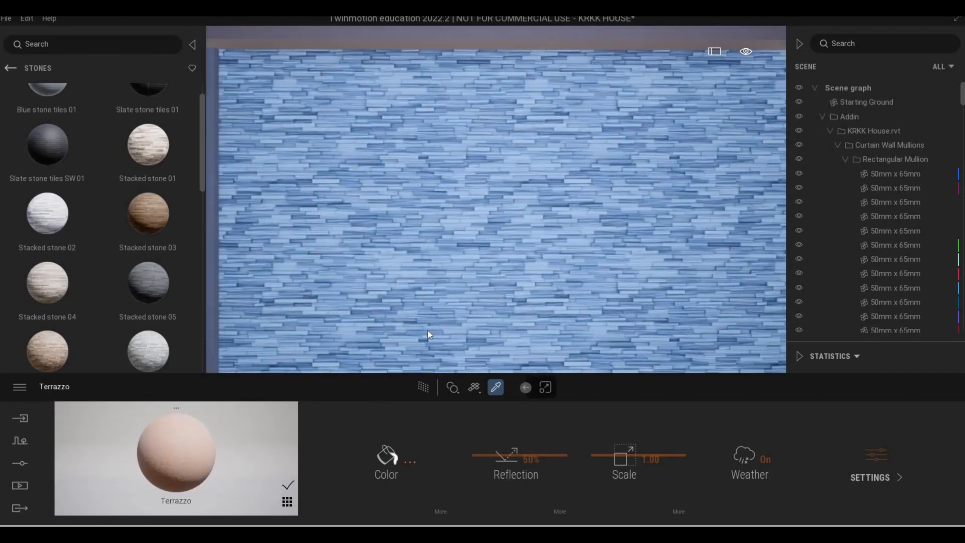
left_click(386, 456)
left_click_drag(475, 198, 467, 263)
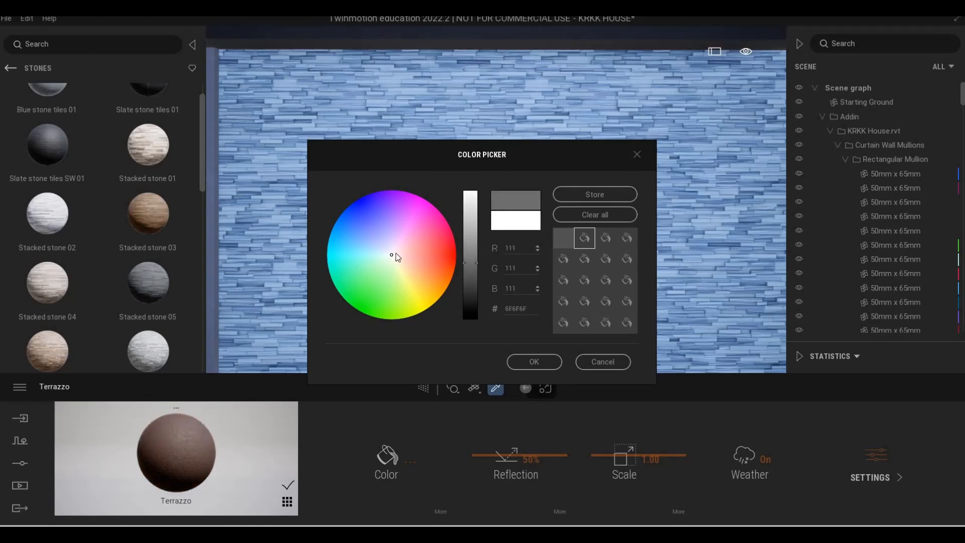
left_click_drag(467, 247, 480, 215)
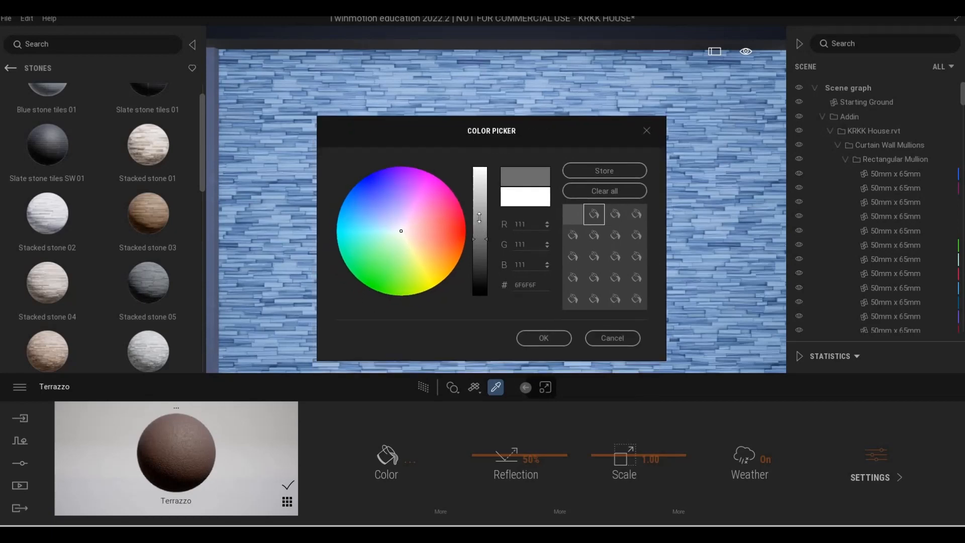
left_click(544, 338)
key("Escape")
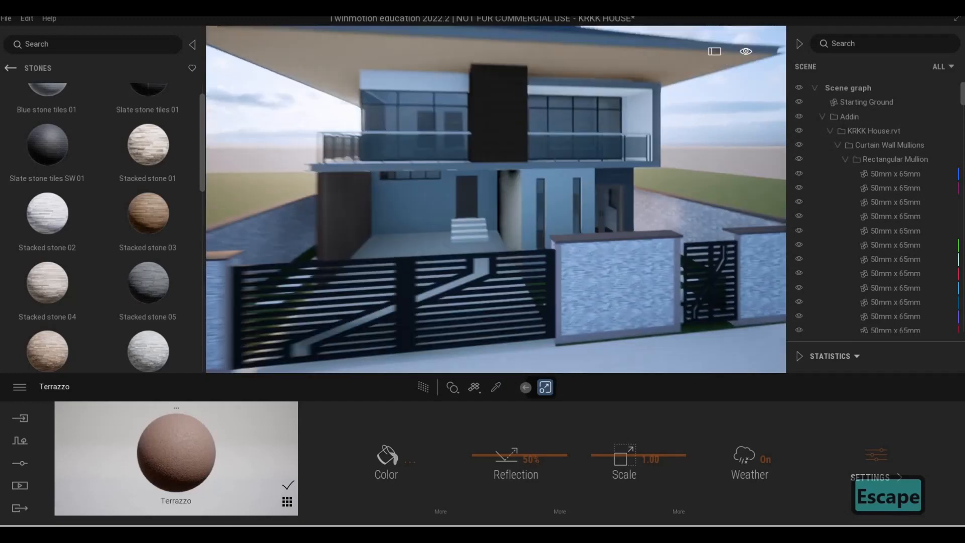
Sample the material of the vertical slats beside the carport, and inspect the carport and balcony from several angles
middle_click_drag(180, 304, 443, 342, "shift")
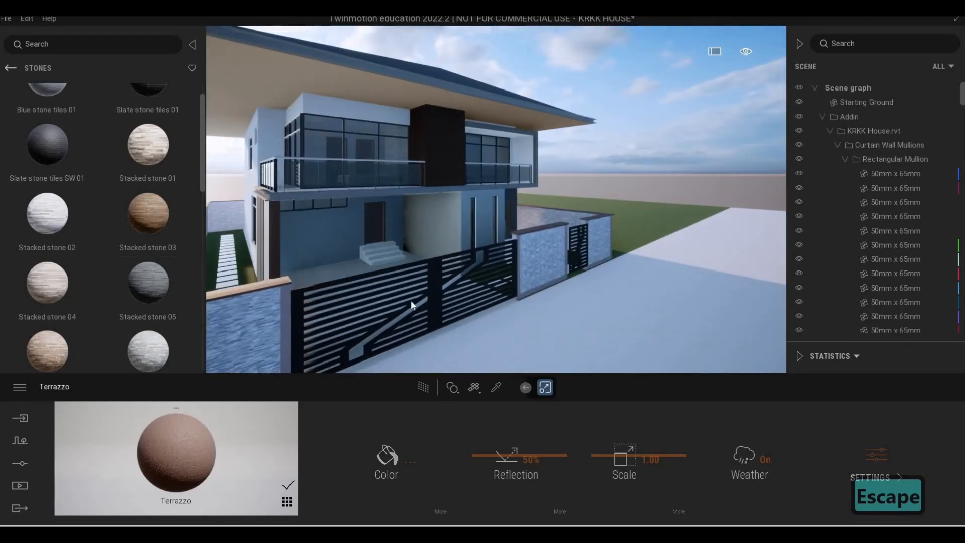
middle_click_drag(411, 300, 448, 349, "shift")
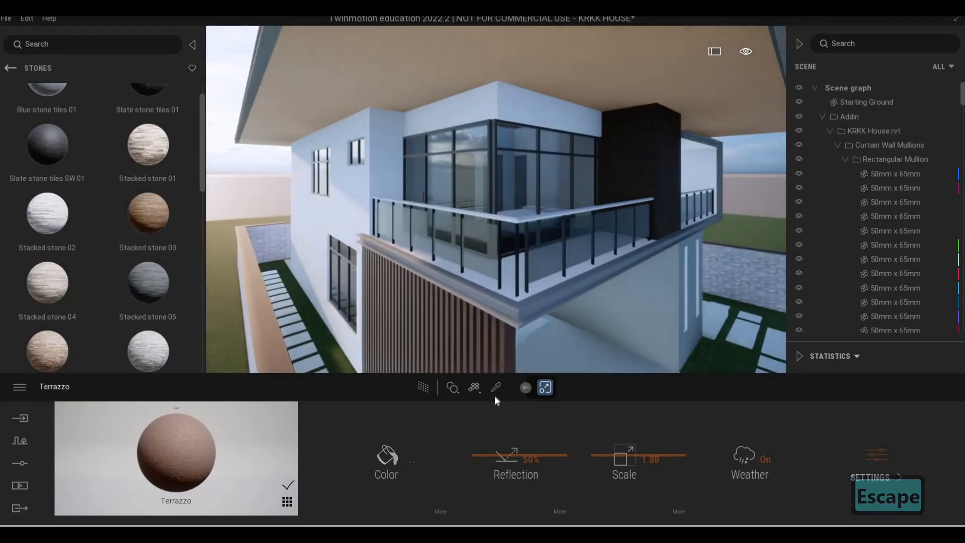
left_click(495, 387)
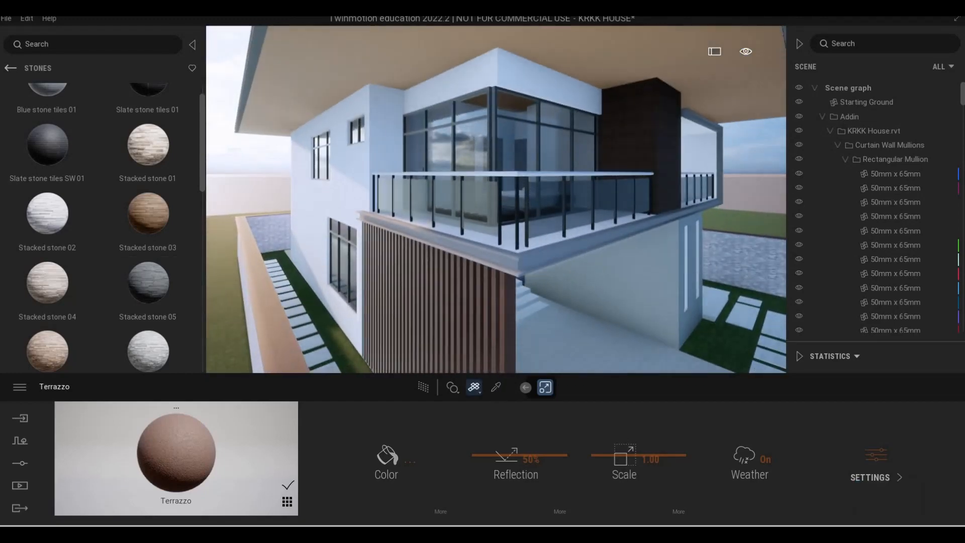
left_click(504, 340)
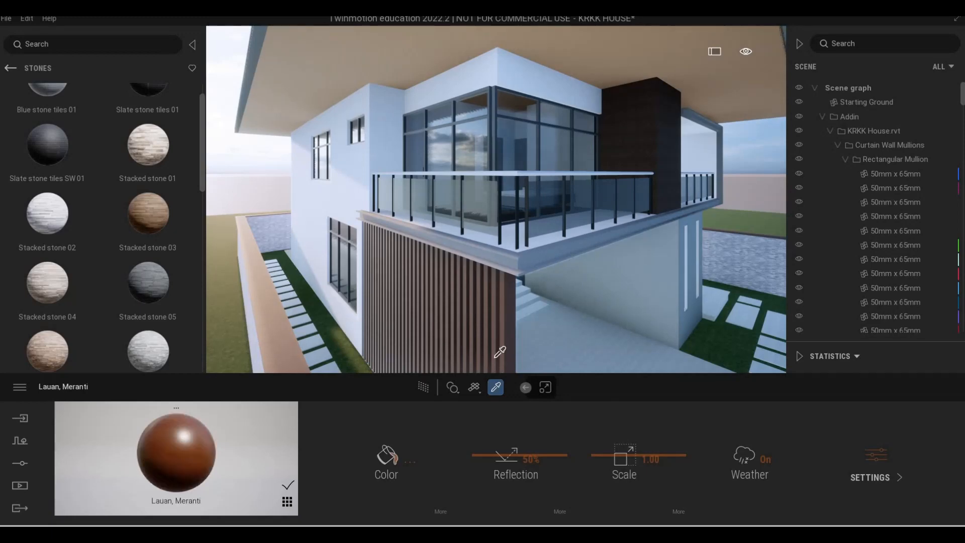
middle_click_drag(496, 356, 491, 344)
scroll(489, 320, "up", 3)
middle_click_drag(330, 301, 412, 271)
middle_click_drag(329, 303, 242, 316, "shift")
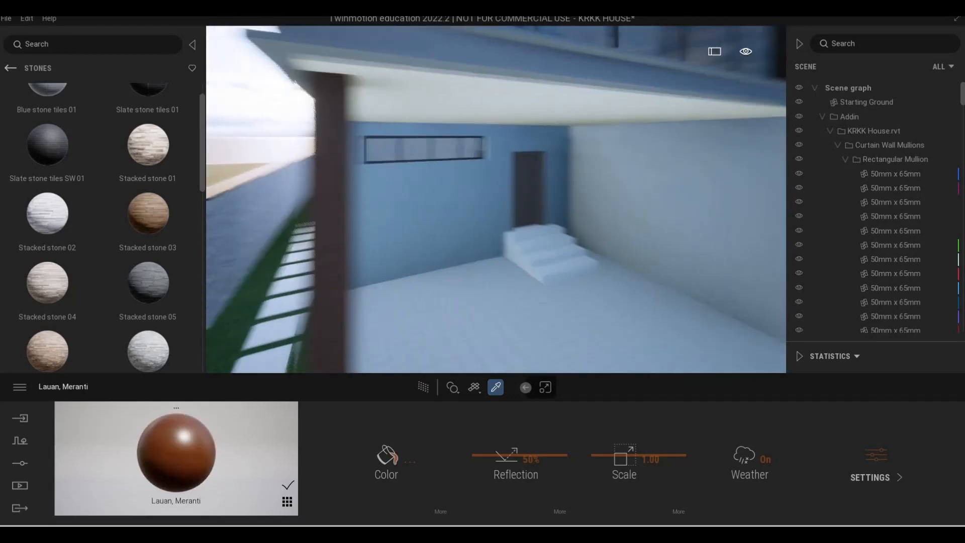
scroll(335, 315, "down", 5)
middle_click_drag(335, 314, 317, 360)
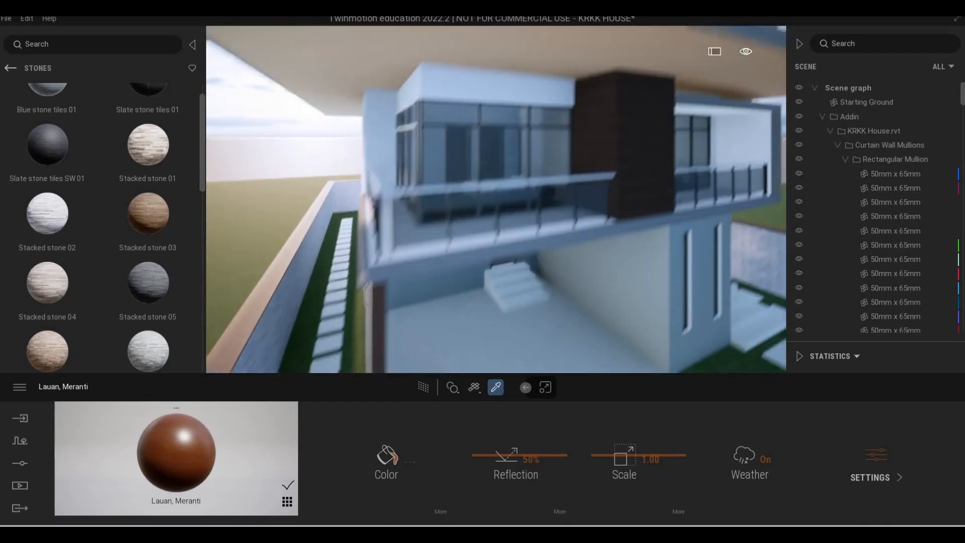
middle_click_drag(369, 261, 362, 307)
key("t")
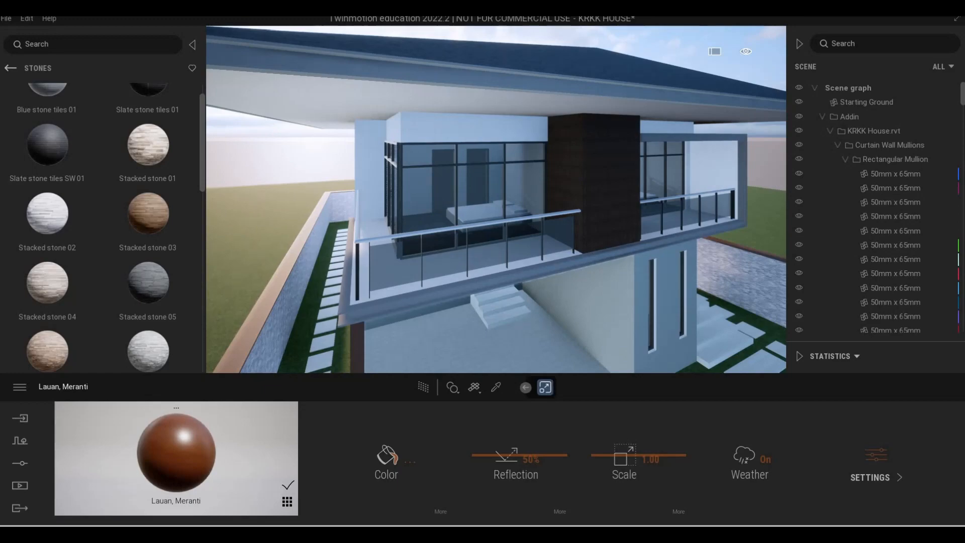
Examine the front gate, the carport ceiling and the upper facade from street level
middle_click_drag(352, 301, 346, 158)
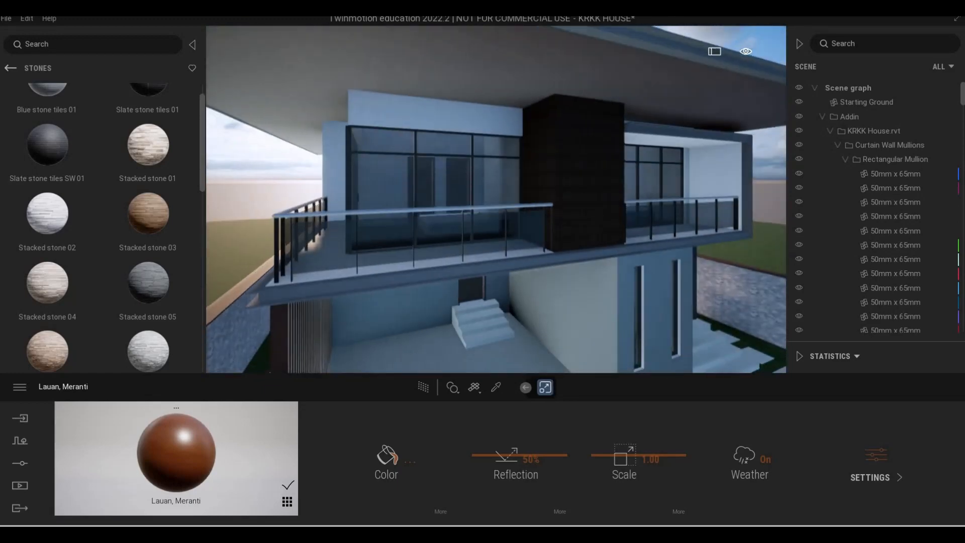
middle_click_drag(496, 282, 487, 173, "shift")
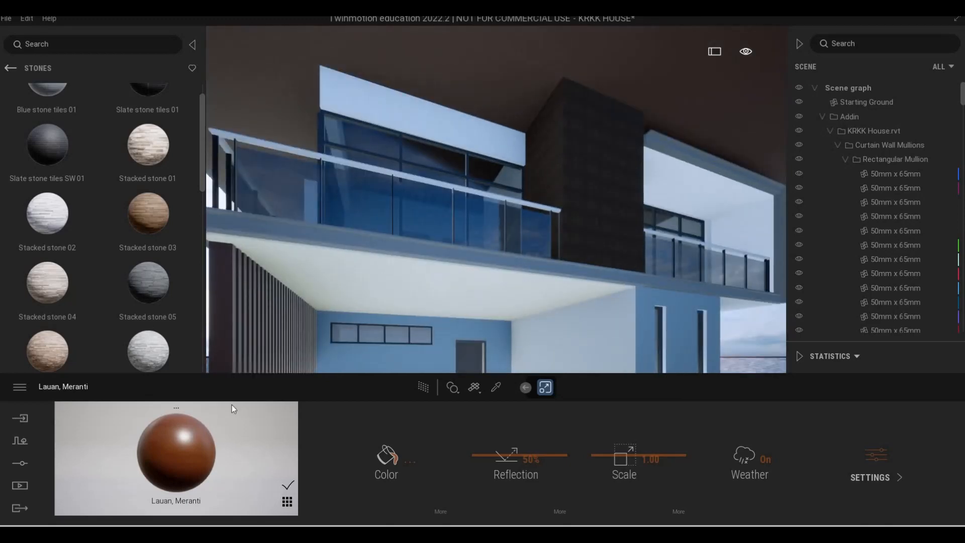
left_click(354, 292)
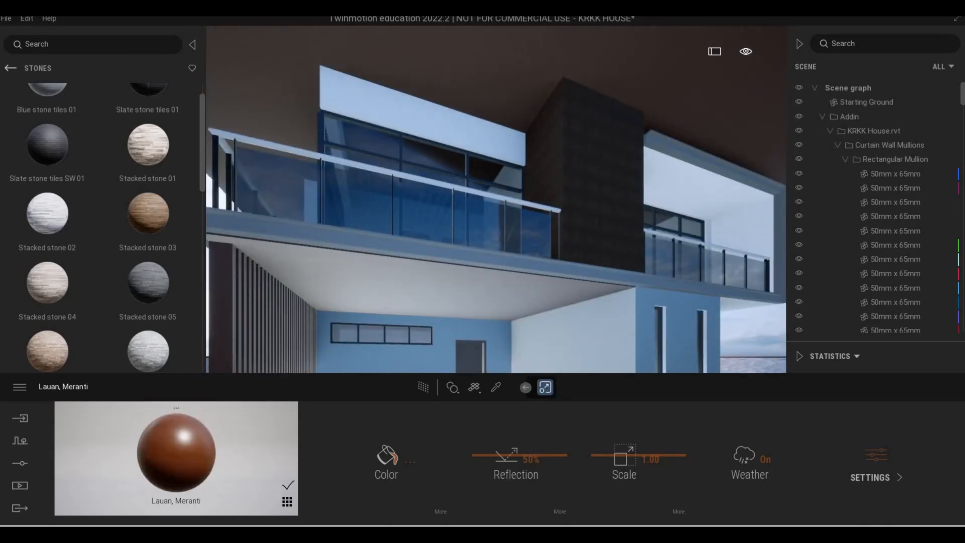
scroll(370, 315, "down", 4)
middle_click_drag(369, 315, 342, 317)
scroll(378, 318, "down", 3)
scroll(463, 276, "up", 2)
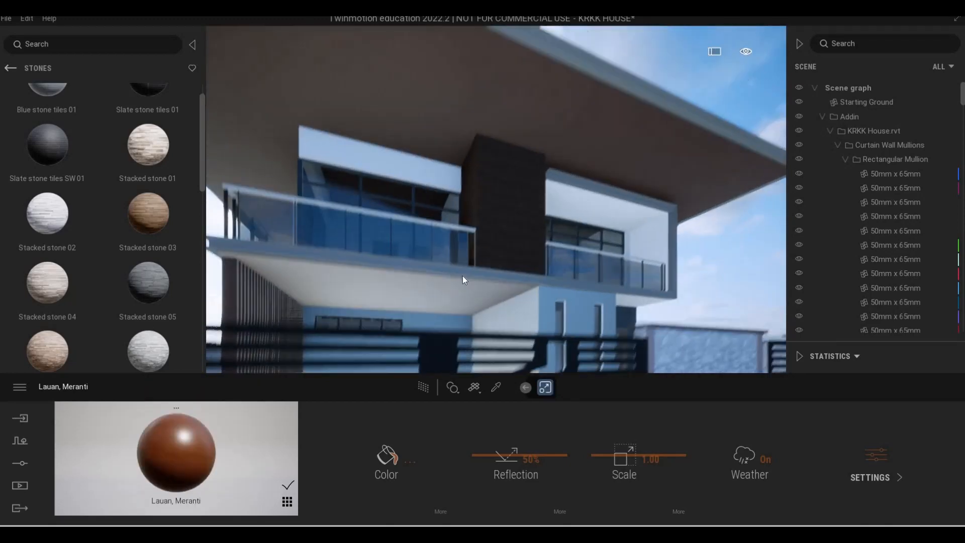
Apply the dark brown Wooden Planks surface from the Quixel Megascans wood planks to the projecting wall between the balconies, with scale 8.88
left_click(16, 68)
left_click(16, 70)
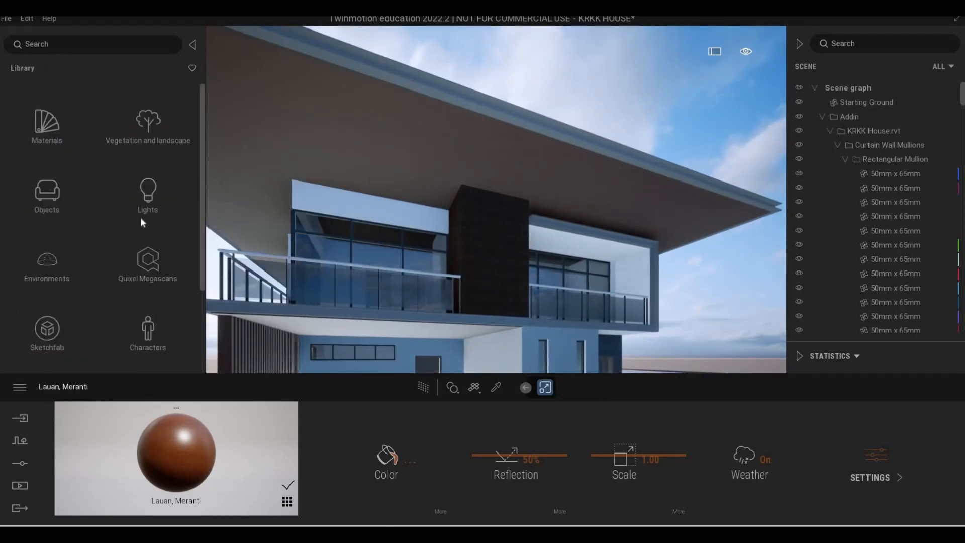
left_click(148, 257)
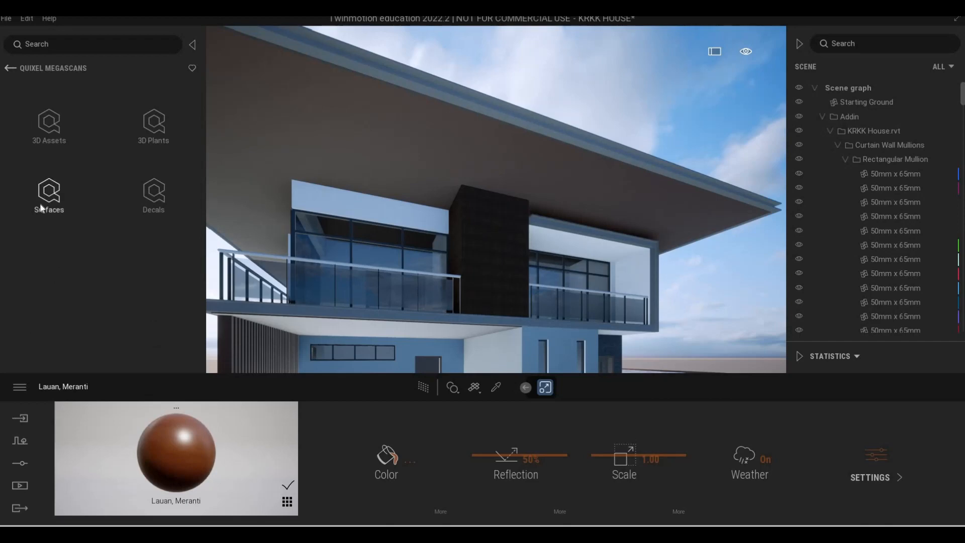
left_click(44, 199)
left_click(144, 114)
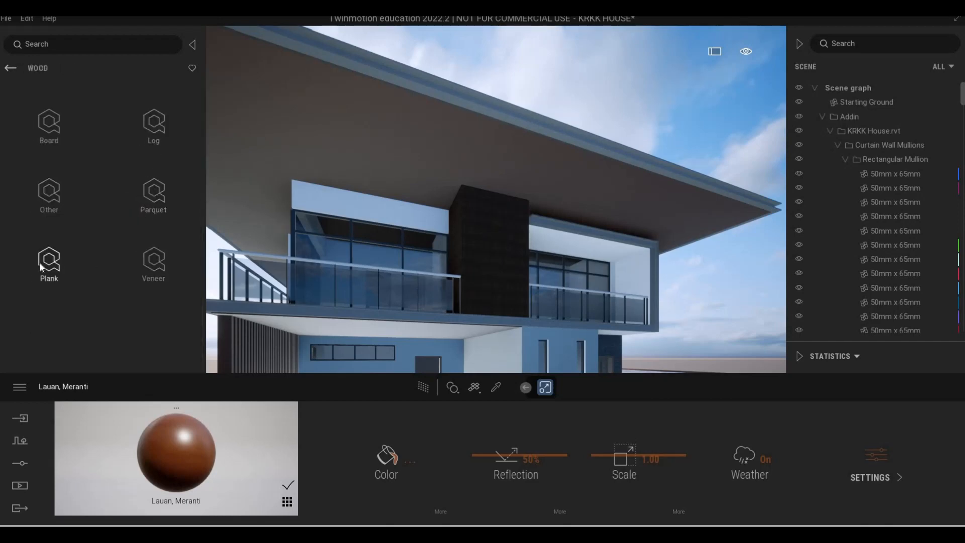
left_click(51, 262)
scroll(110, 237, "down", 3)
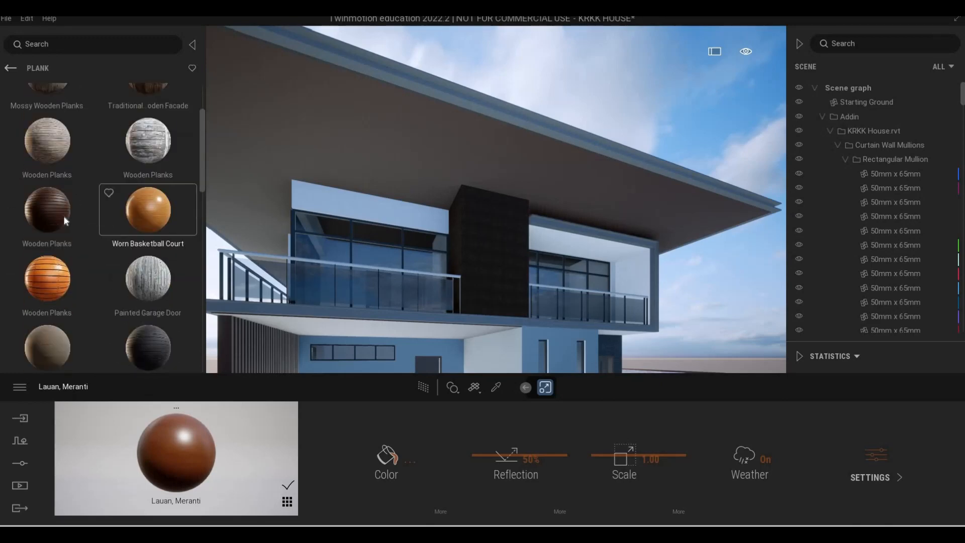
left_click_drag(532, 250, 506, 249)
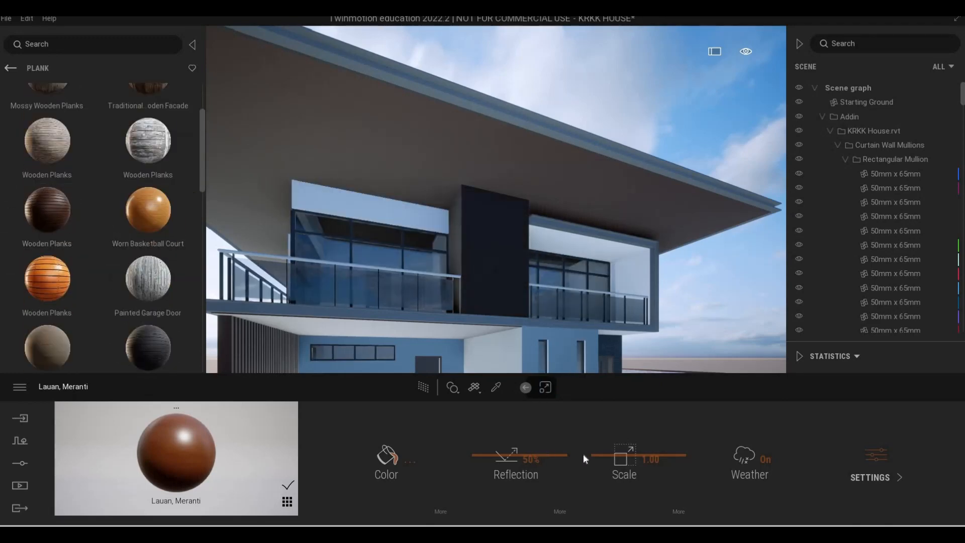
left_click_drag(612, 446, 585, 380)
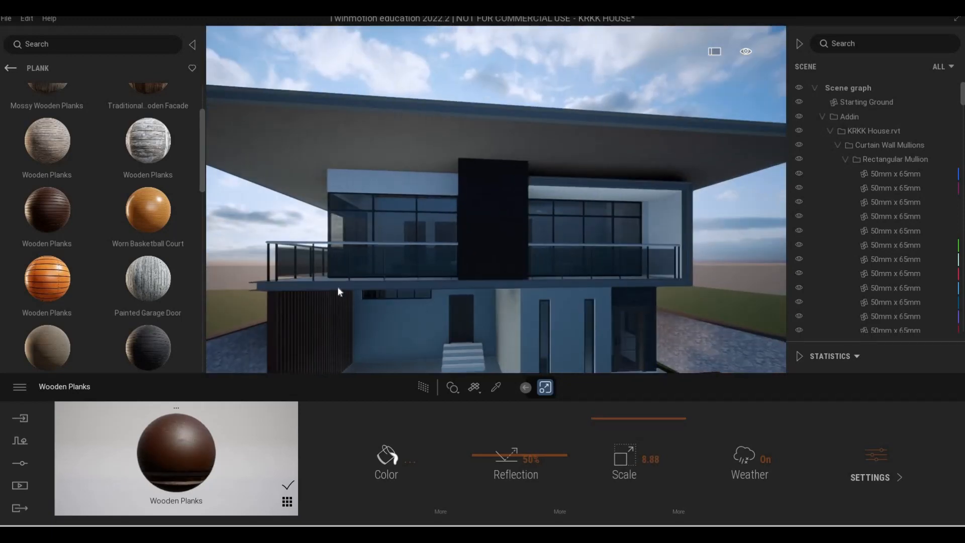
Apply the smooth grey Stucco Facade from the Quixel Megascans painted plasters to the upper wall above the balcony windows
middle_click_drag(337, 285, 487, 393)
left_click(495, 387)
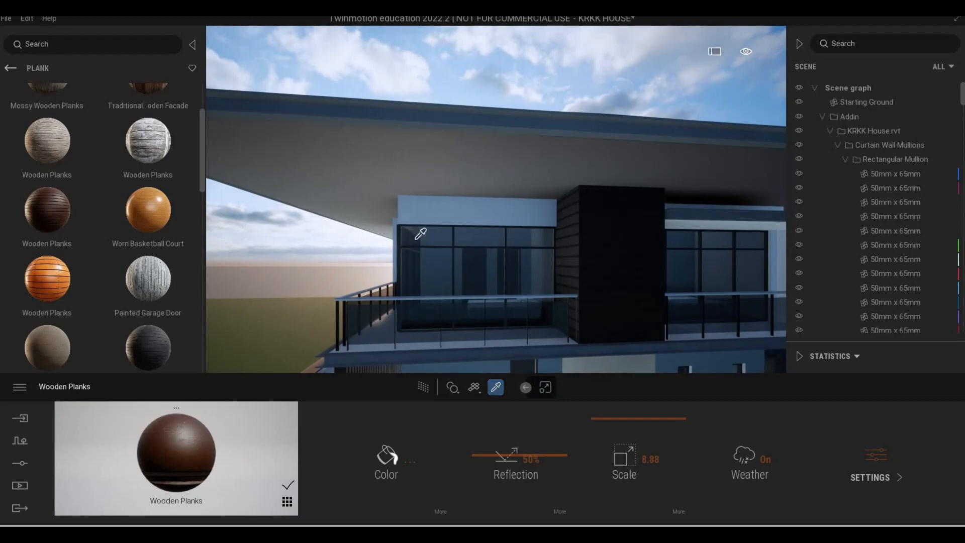
left_click(428, 212)
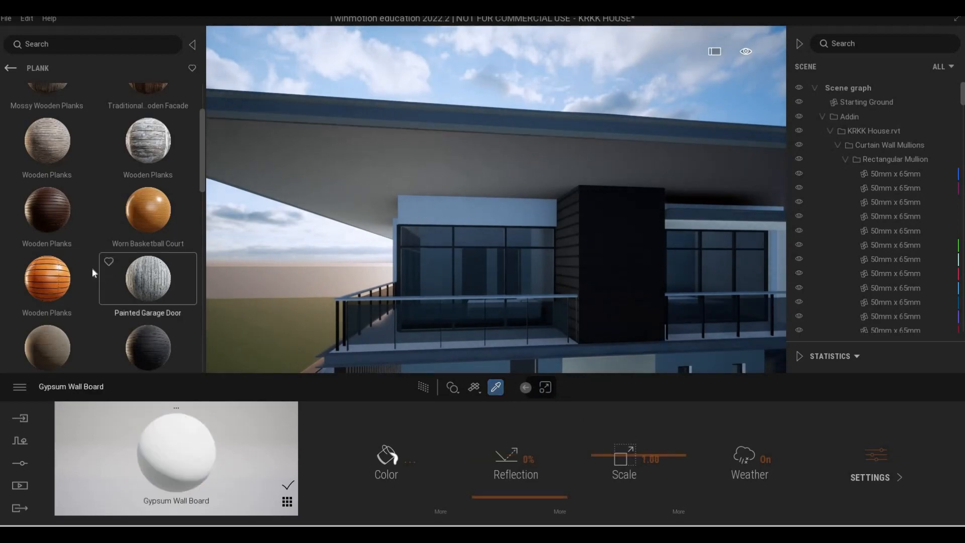
scroll(23, 90, "down", 1)
left_click(9, 68)
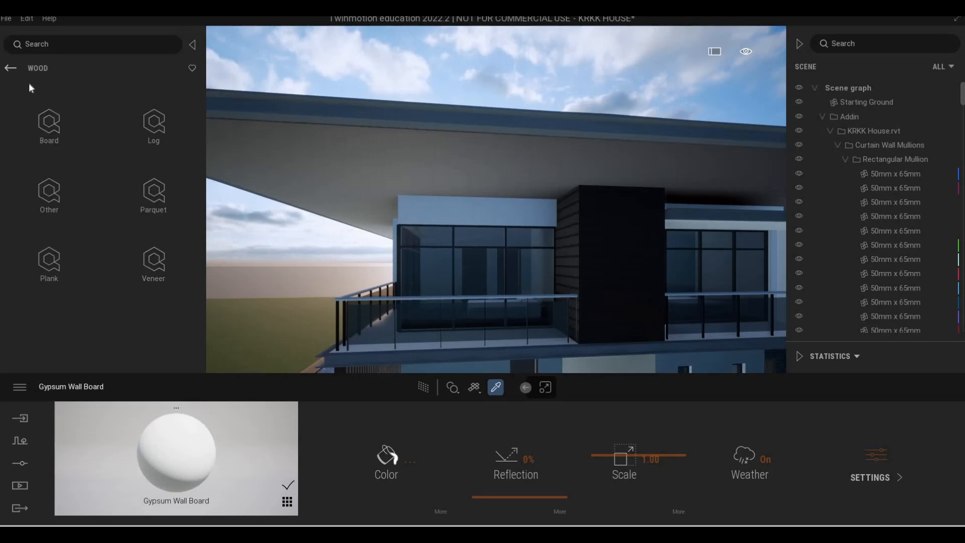
left_click(11, 68)
scroll(145, 268, "down", 3)
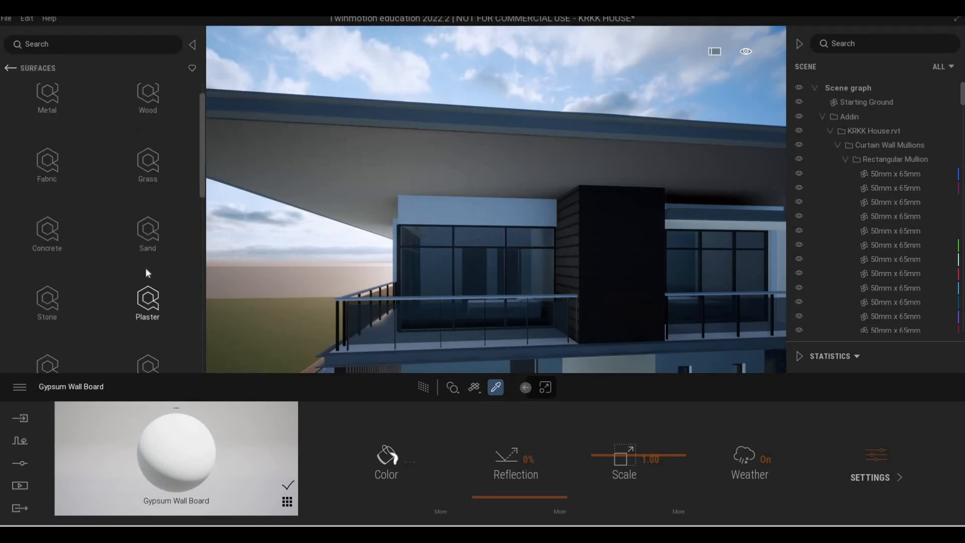
left_click(147, 204)
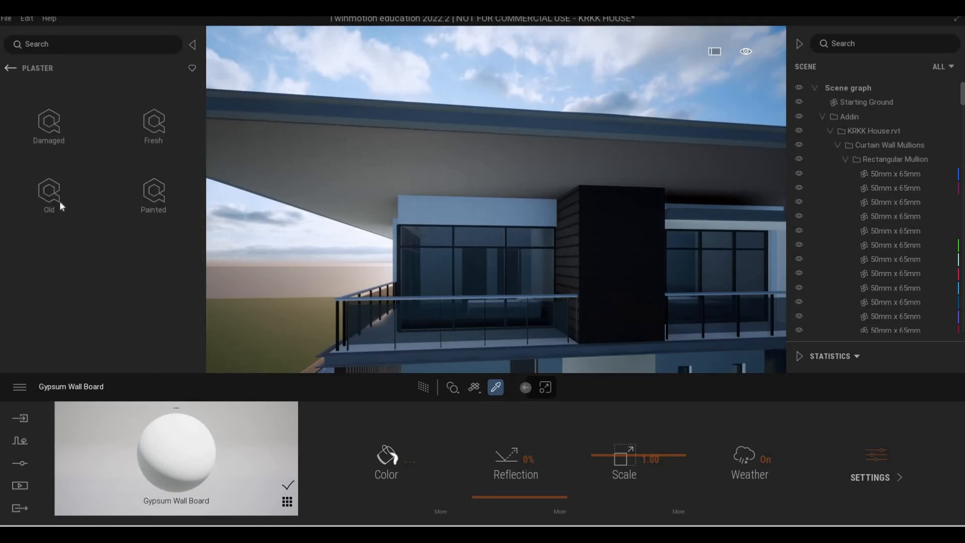
left_click(142, 198)
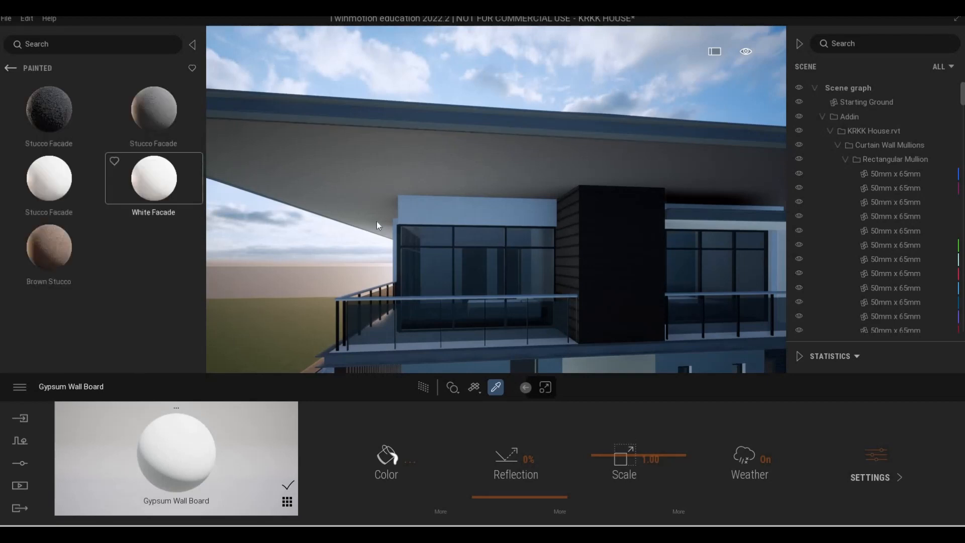
left_click(438, 213)
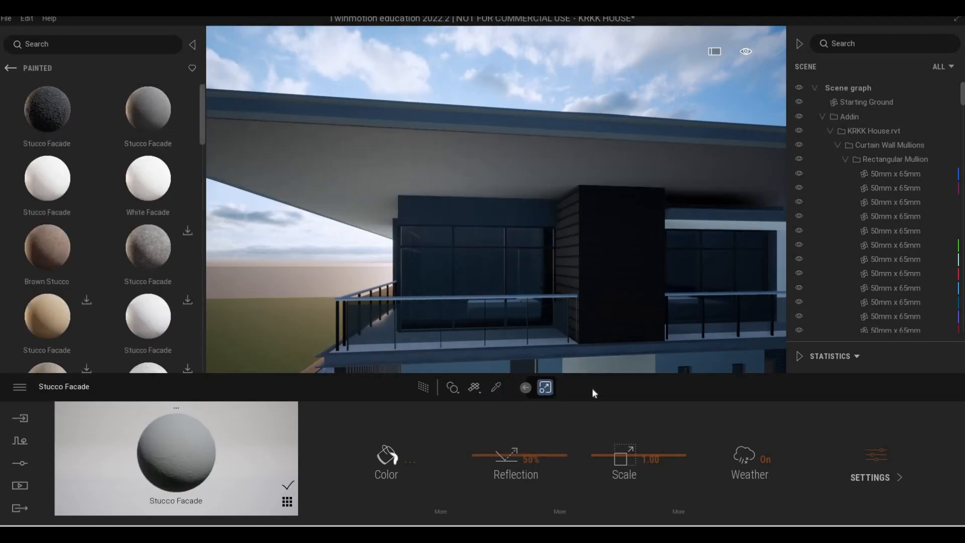
Examine the upper facade, the balconies and the roof edge from several angles
left_click_drag(522, 303, 683, 298)
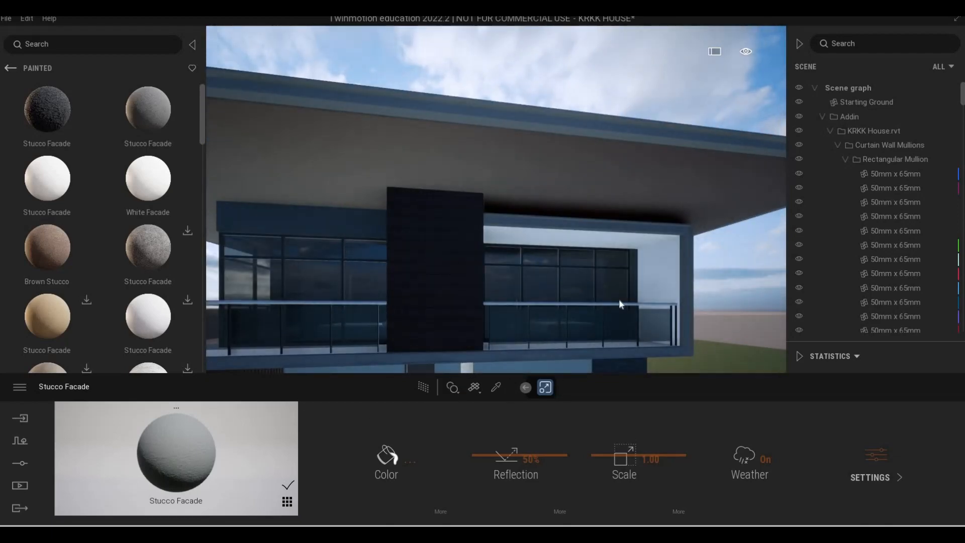
key("q")
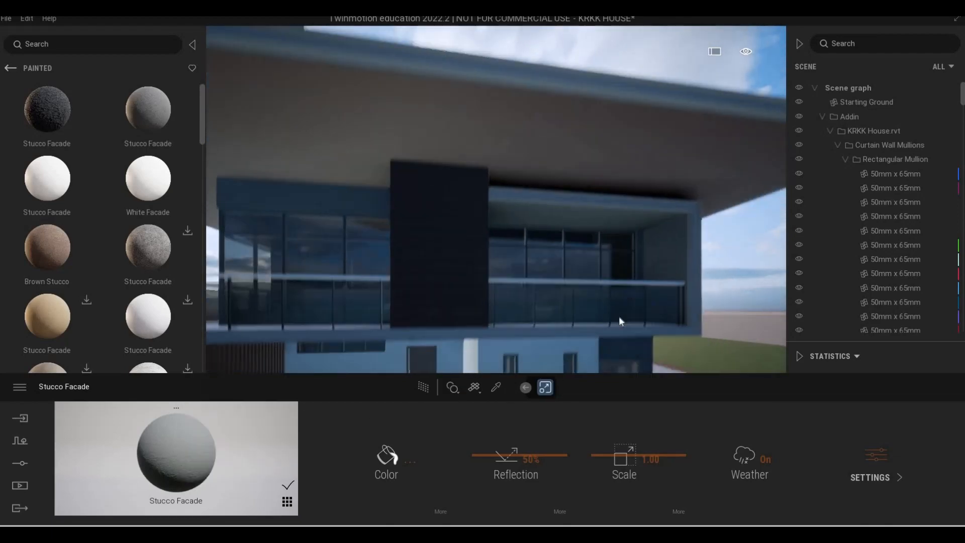
scroll(611, 327, "down", 3)
middle_click_drag(611, 326, 613, 298, "shift")
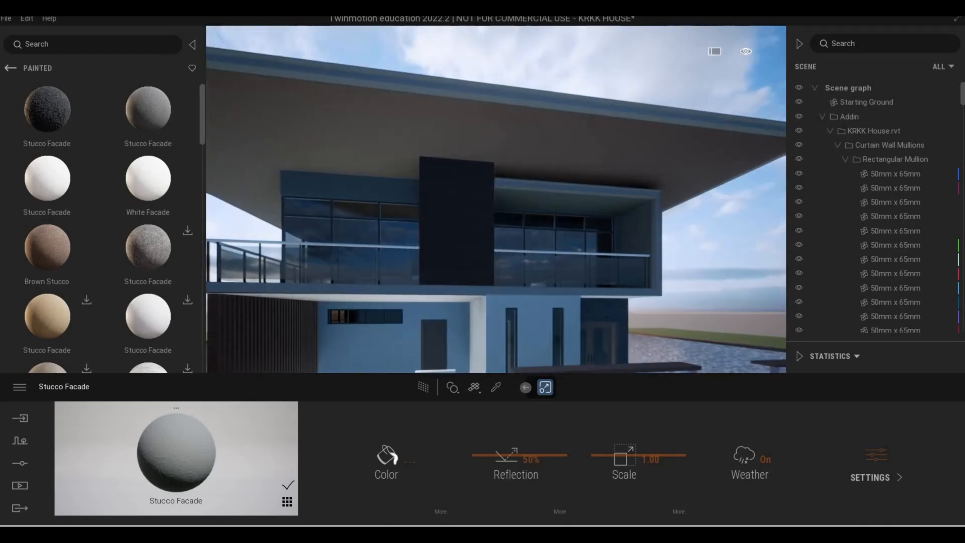
scroll(613, 299, "down", 3)
key("e")
right_click_drag(613, 298, 523, 229)
key("w")
key("w")
key("q")
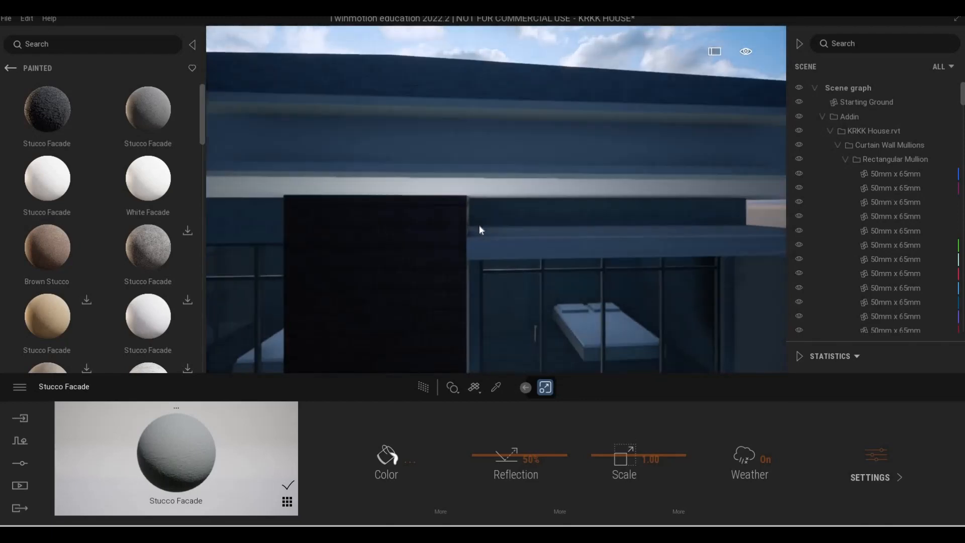
Recolour the roof fascia's Aluminum 5005 material dark grey 212121 and turn on its Metalness
key("s")
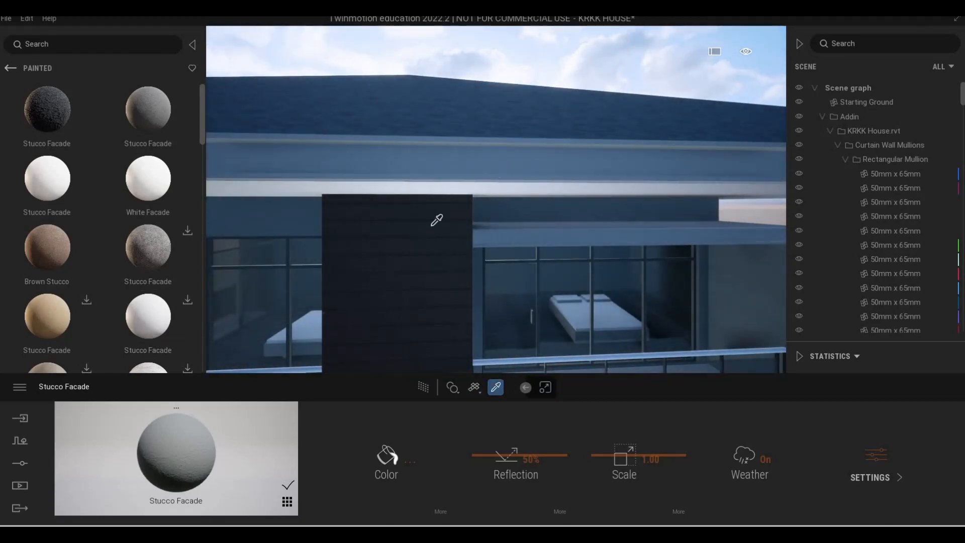
left_click(436, 167)
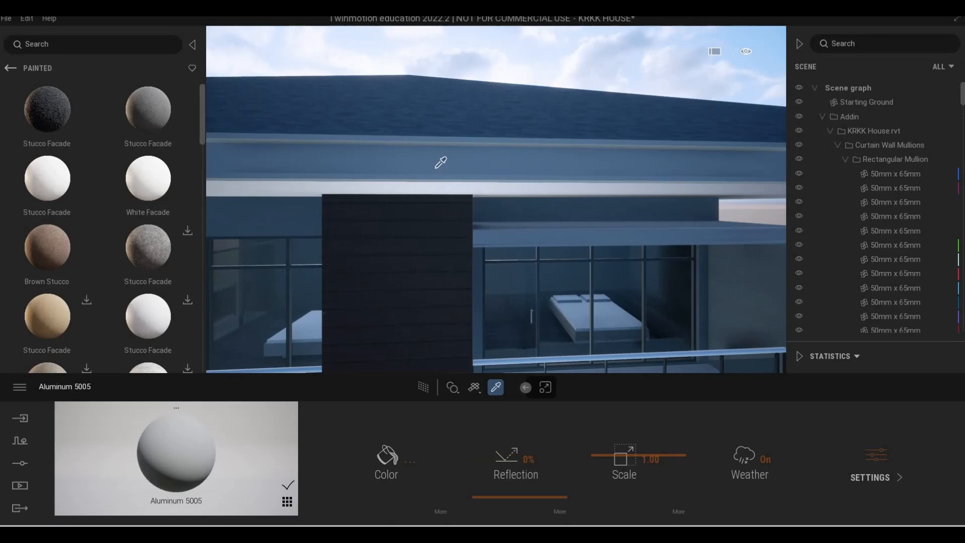
left_click(382, 463)
left_click_drag(468, 288, 468, 301)
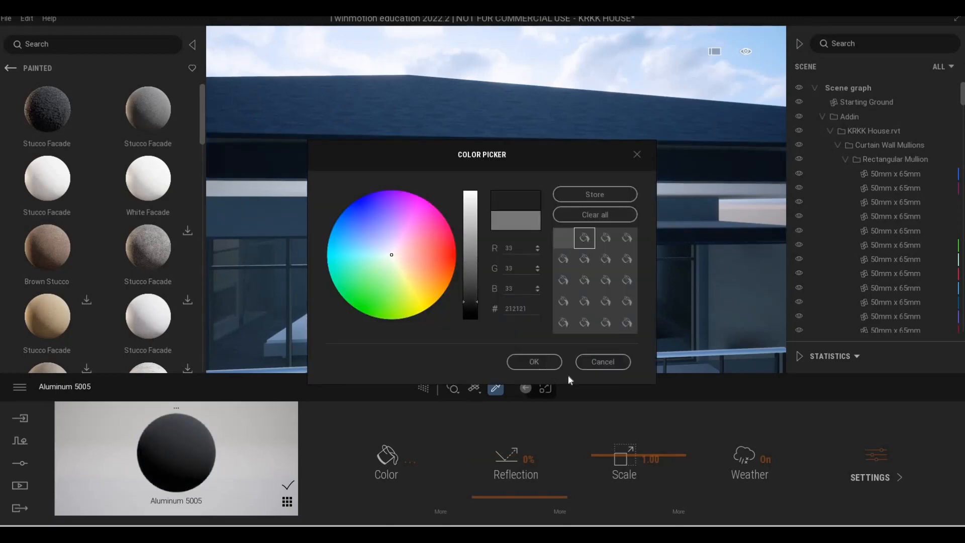
left_click(533, 362)
left_click(900, 462)
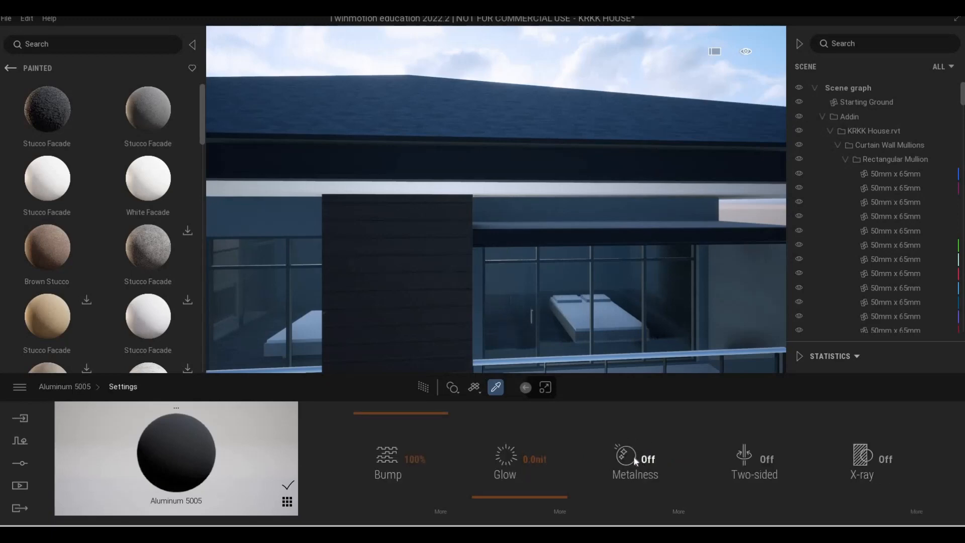
left_click(648, 458)
Lighten the colour of the fascia's Aluminum 5005 material to grey 626262
key("q")
key("s")
right_click_drag(605, 359, 390, 409)
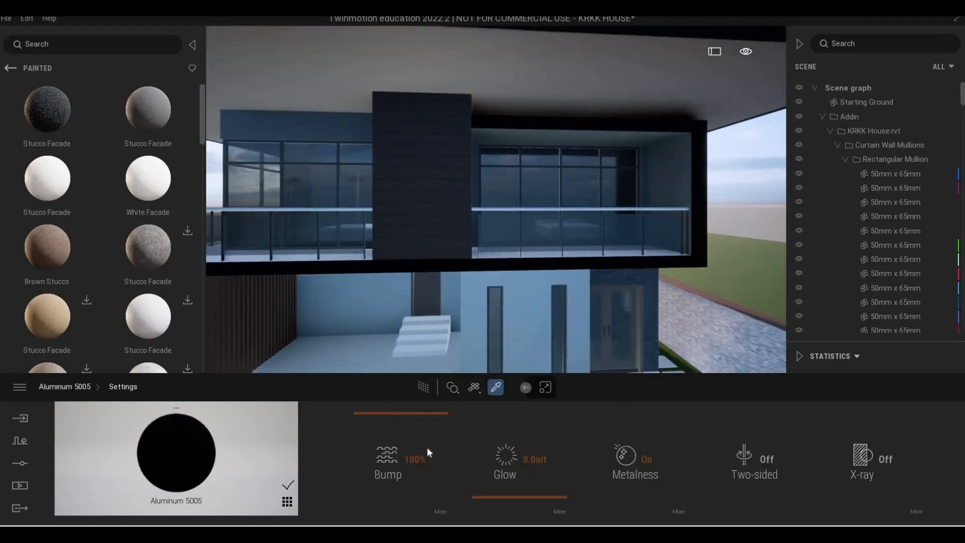
left_click(389, 465)
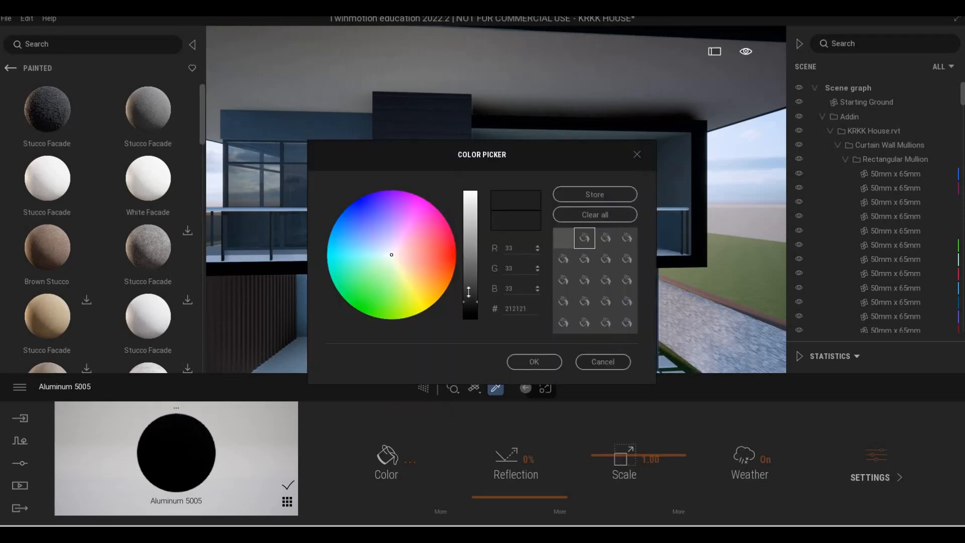
left_click_drag(469, 283, 471, 275)
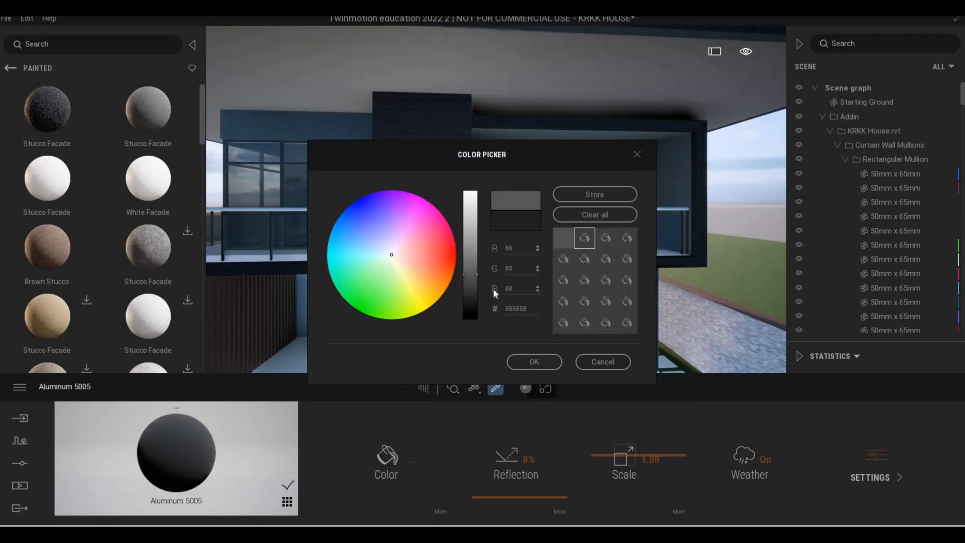
left_click(532, 360)
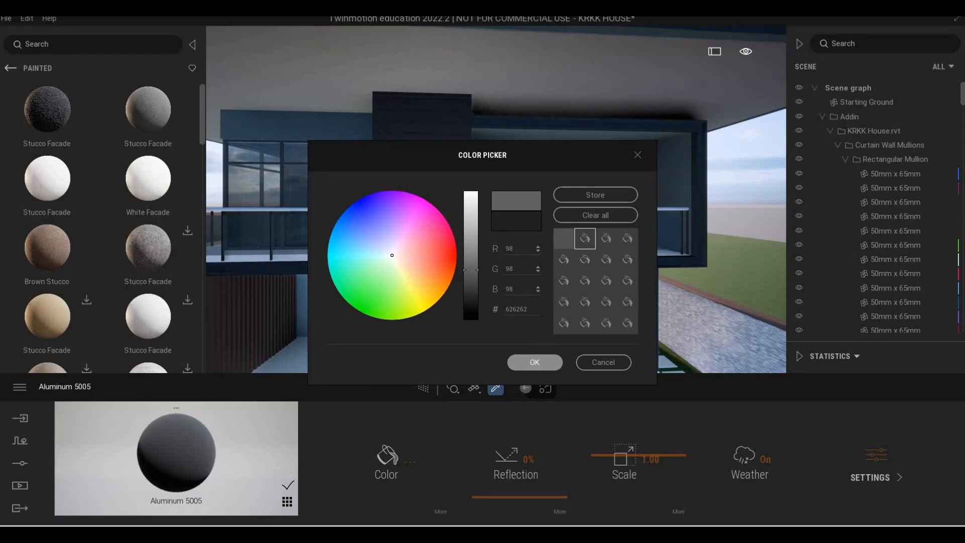
Apply the dark, rough Stucco Facade from the painted plasters to the walls around the carport
middle_click_drag(457, 351, 495, 367)
scroll(467, 321, "down", 3)
scroll(461, 322, "up", 2)
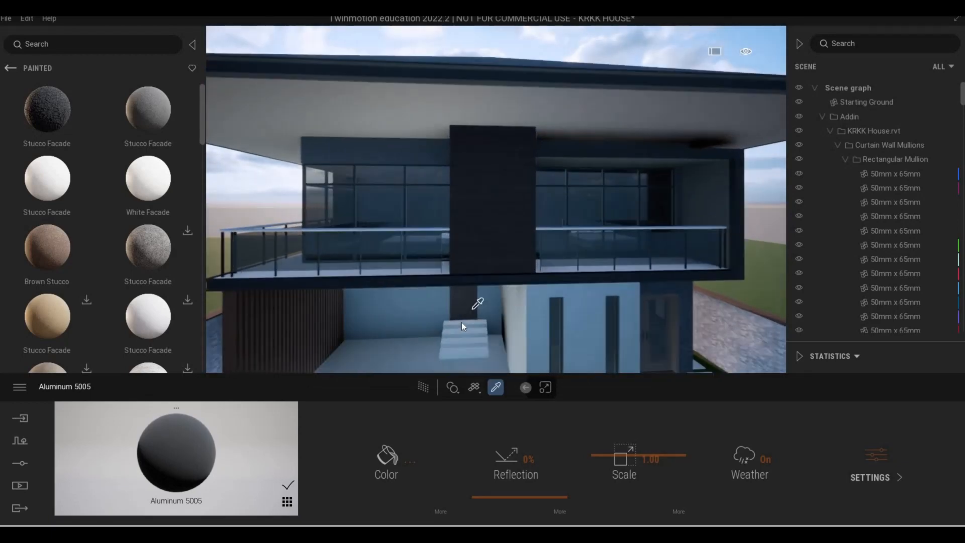
scroll(461, 321, "down", 3)
key("Escape")
middle_click_drag(490, 288, 462, 324, "shift")
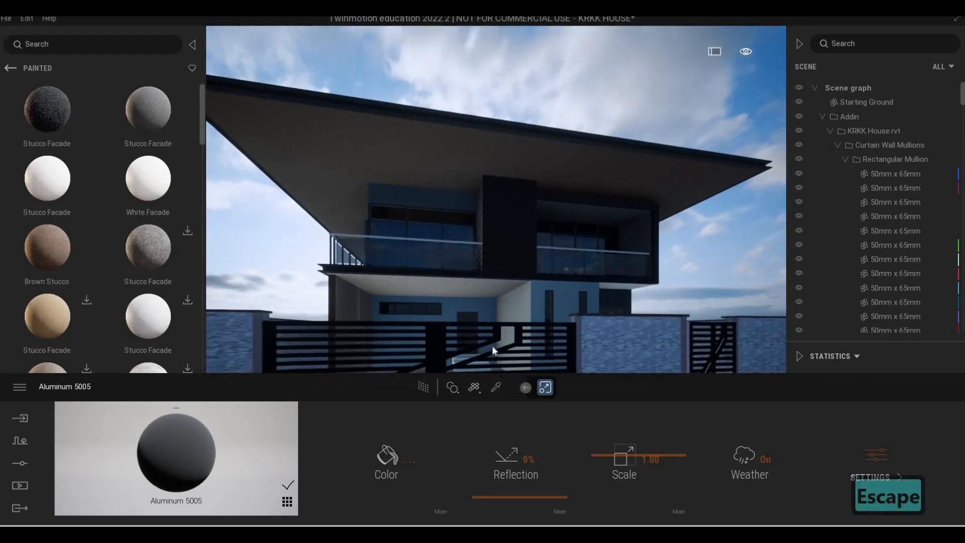
scroll(522, 347, "up", 4)
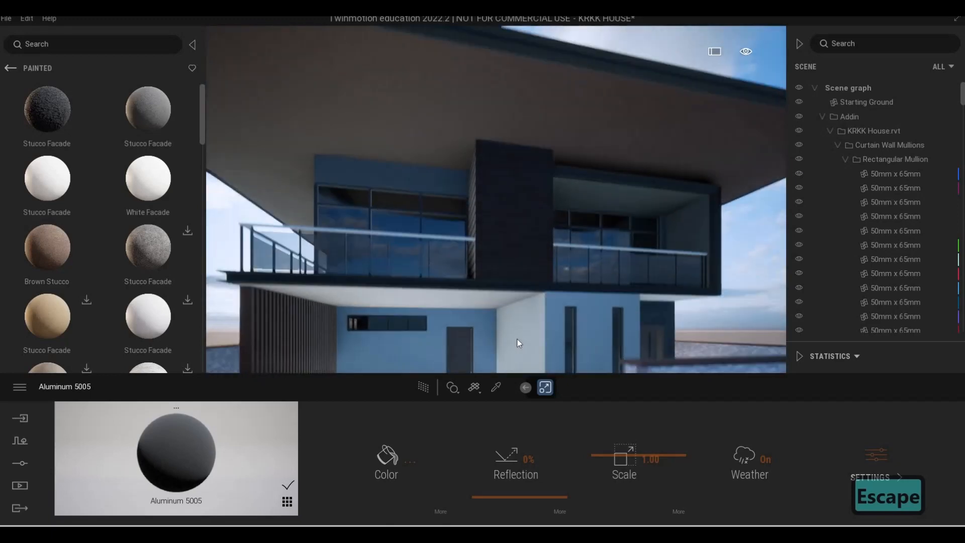
scroll(525, 347, "up", 3)
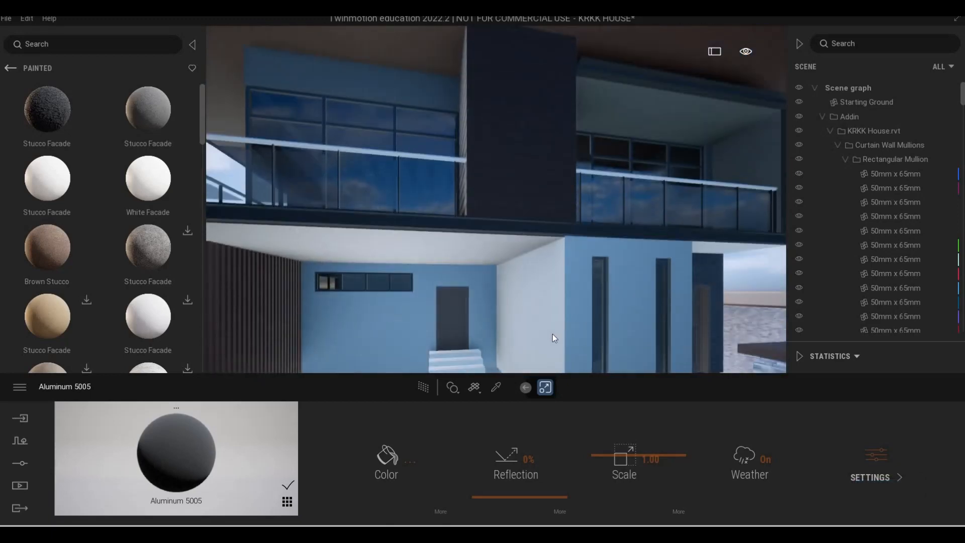
scroll(552, 333, "up", 2)
key("q")
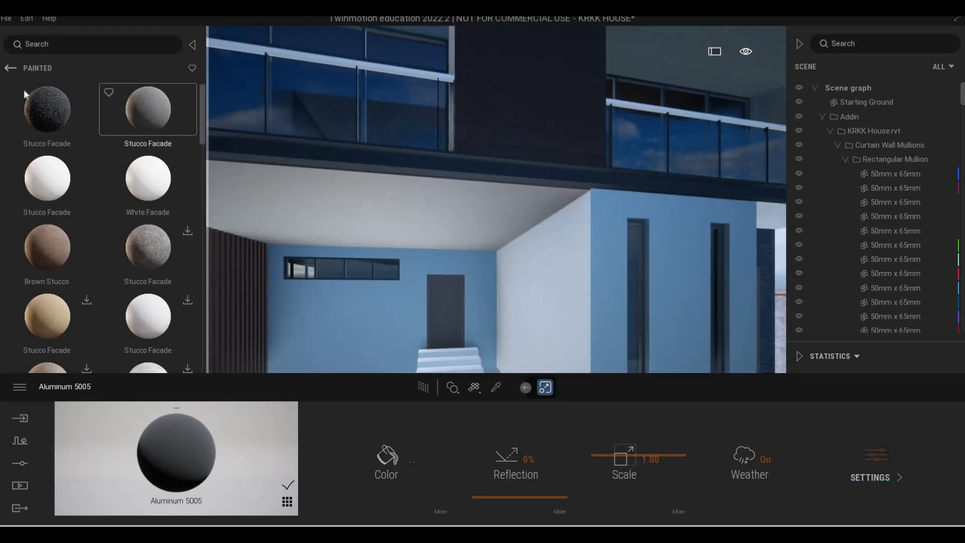
left_click_drag(514, 287, 534, 289)
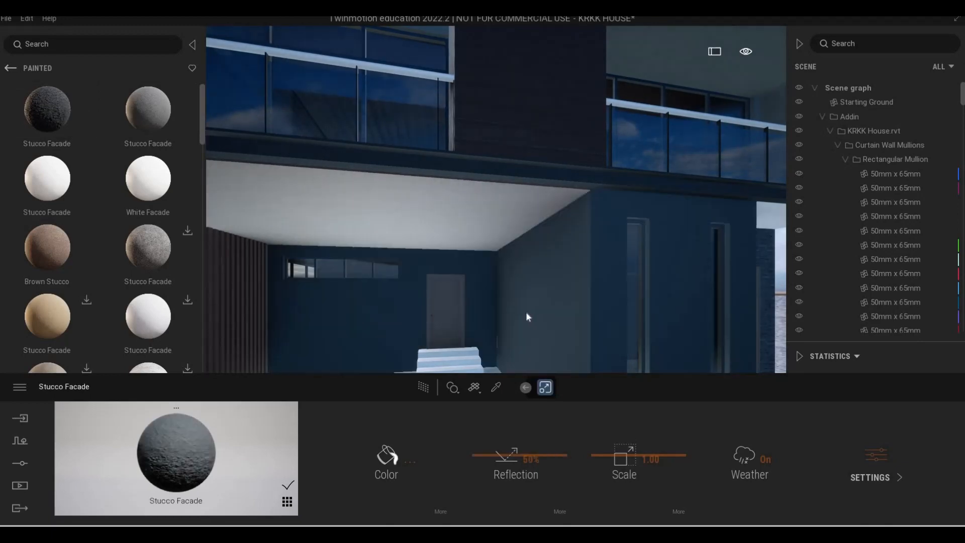
Examine the dark plastered walls from the street, the front gate and the tiled carport floor
scroll(521, 321, "down", 5)
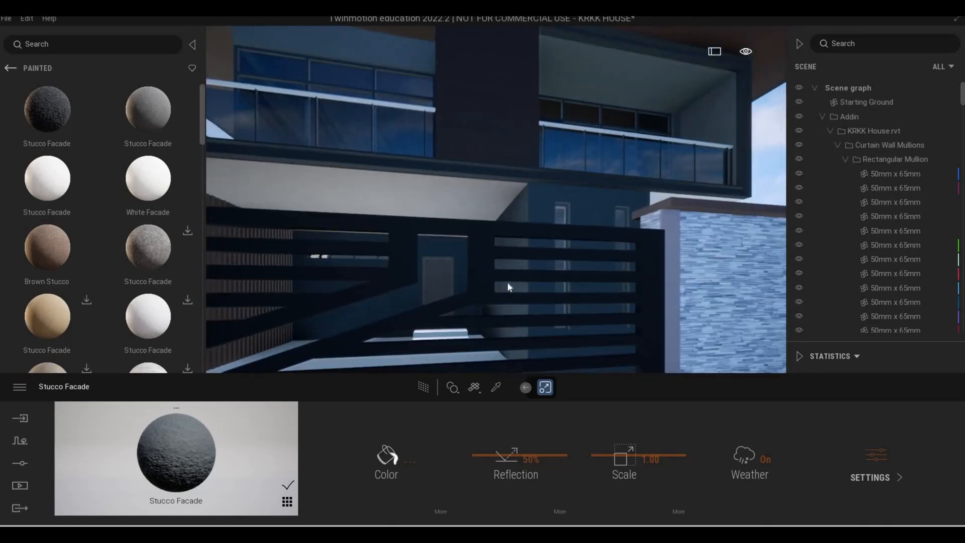
scroll(511, 282, "down", 3)
mouse_move(502, 284)
middle_mouse_down()
mouse_move(500, 302)
mouse_move(499, 291)
middle_mouse_up()
scroll(499, 290, "down", 4)
scroll(472, 304, "down", 2)
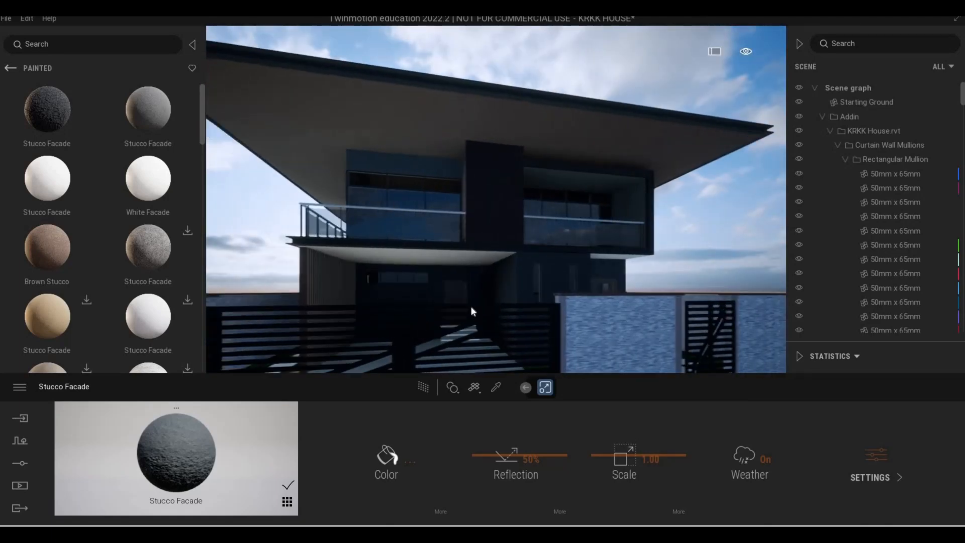
scroll(495, 267, "up", 6)
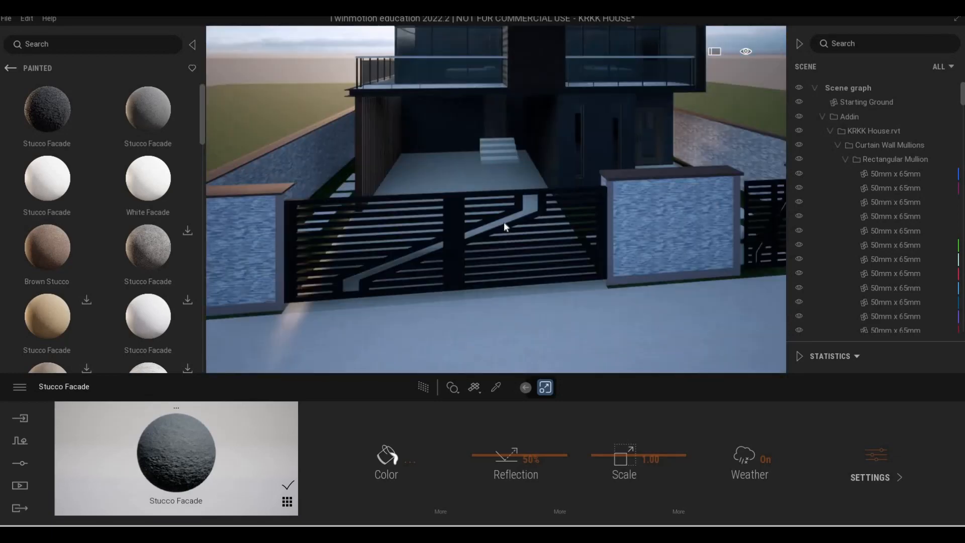
key("q")
key("w")
key("e")
key("w")
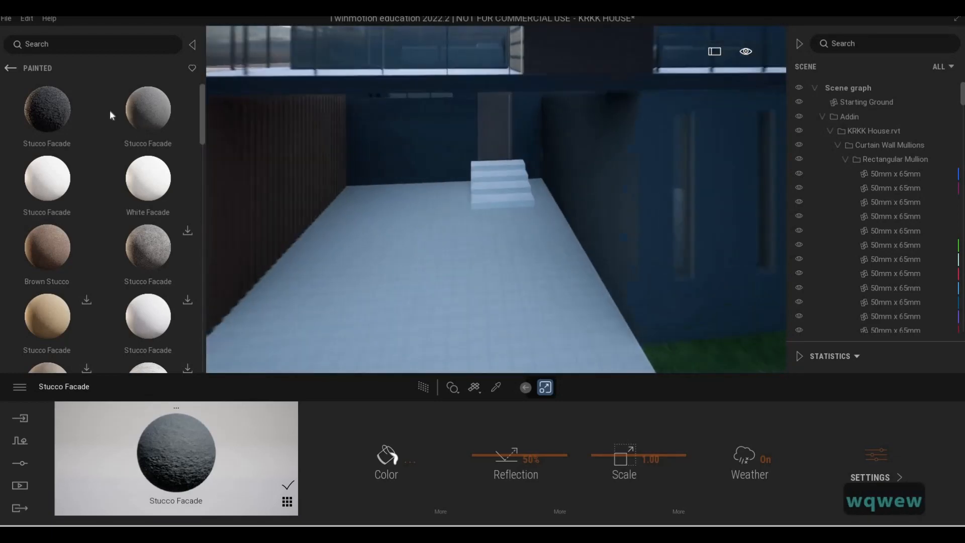
key("e")
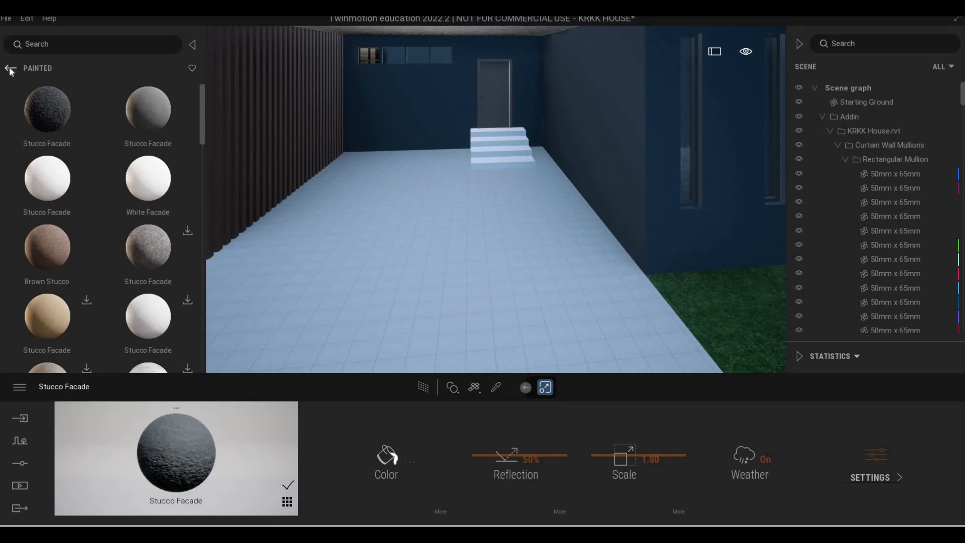
Apply Double cobblestone from the man-made ground materials to the carport floor
left_click(10, 68)
left_click(10, 68)
left_click(10, 68)
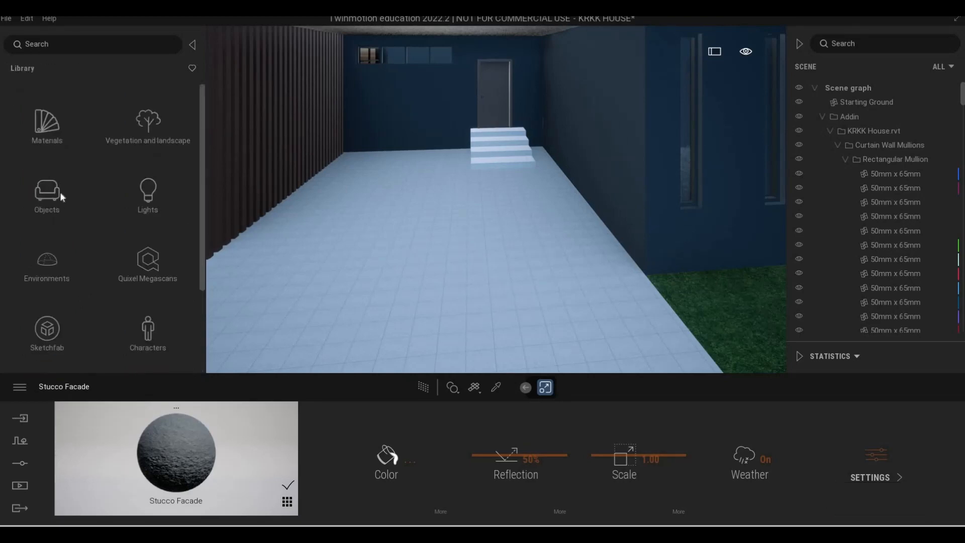
left_click(37, 131)
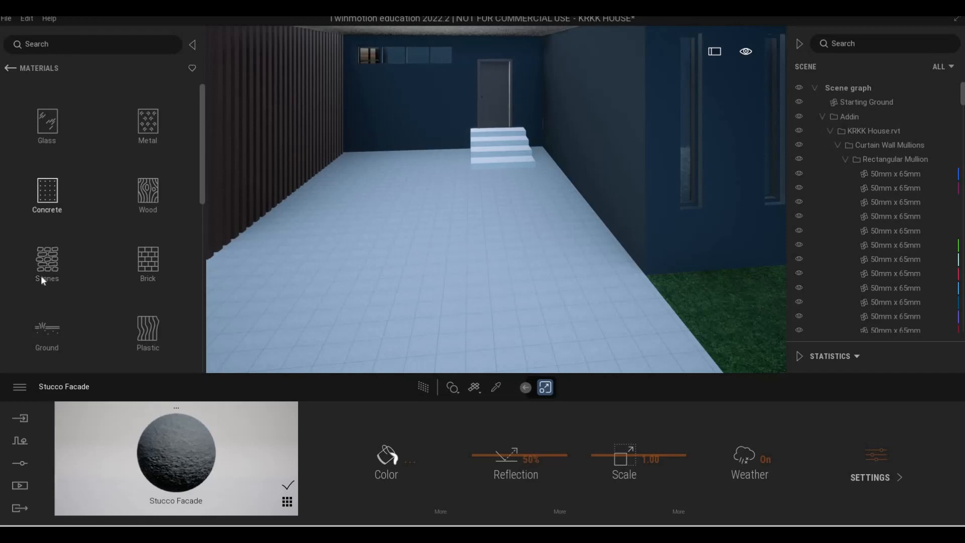
scroll(40, 276, "down", 2)
left_click(48, 266)
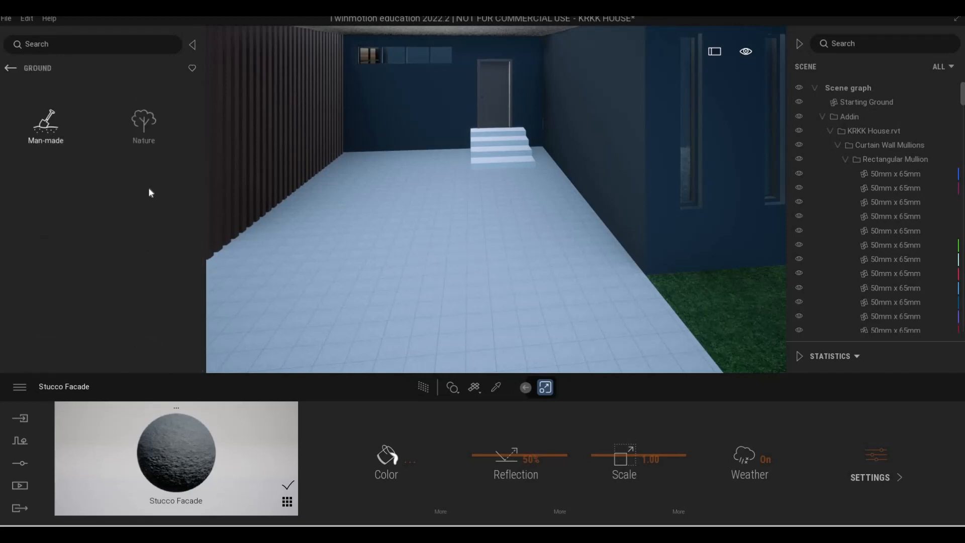
left_click(46, 123)
scroll(81, 321, "down", 1)
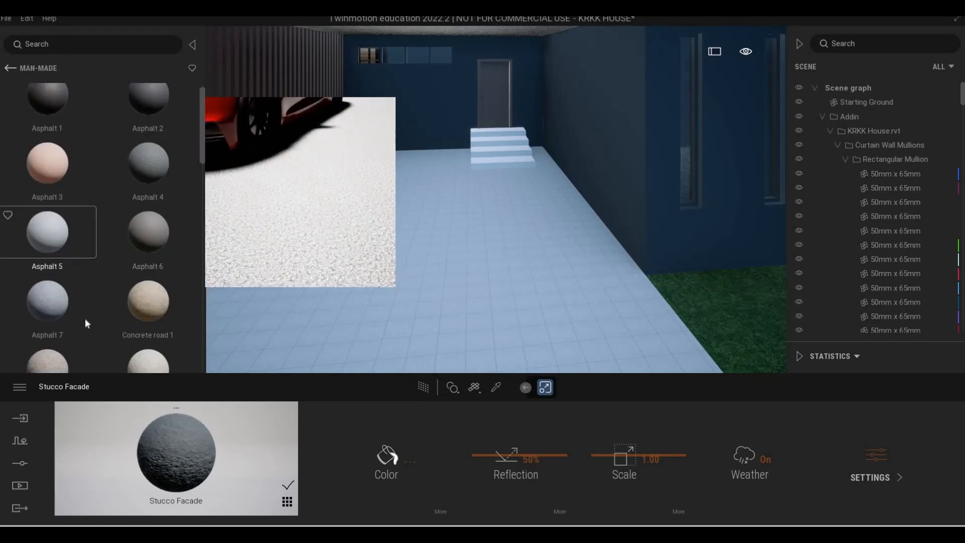
scroll(110, 291, "down", 5)
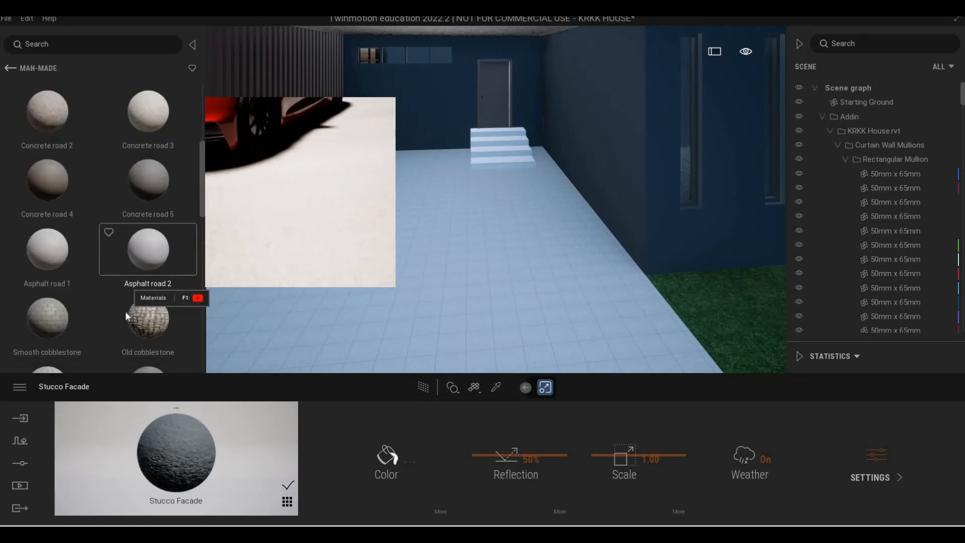
scroll(116, 304, "down", 3)
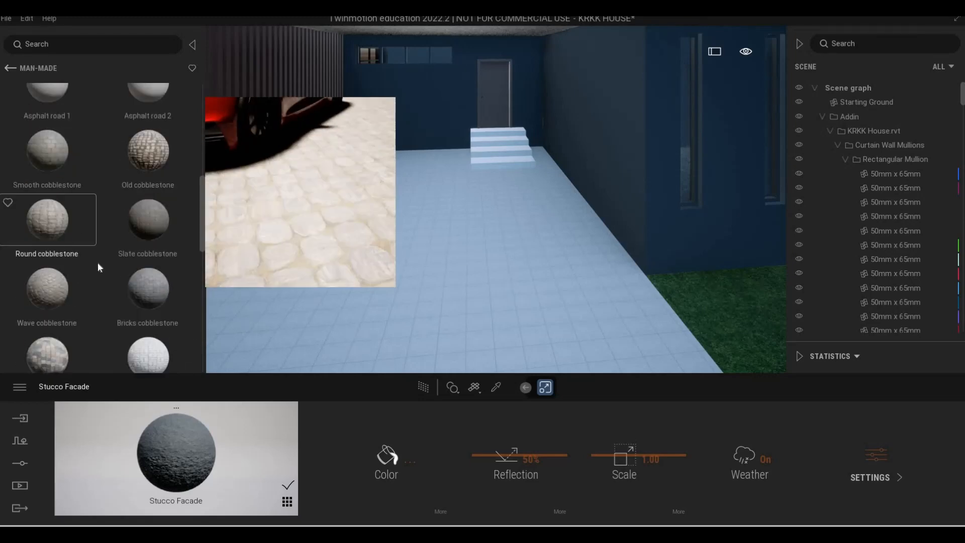
scroll(50, 270, "down", 1)
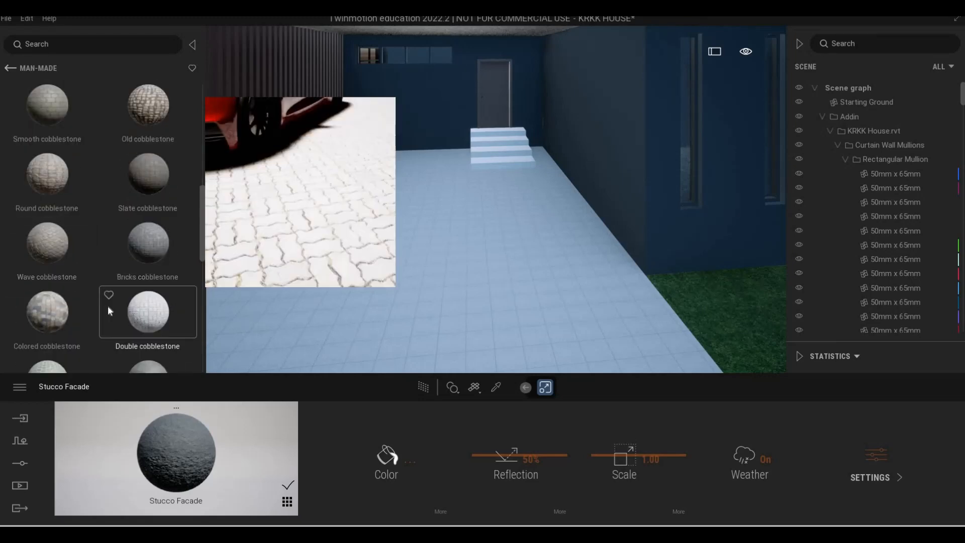
left_click_drag(168, 318, 390, 327)
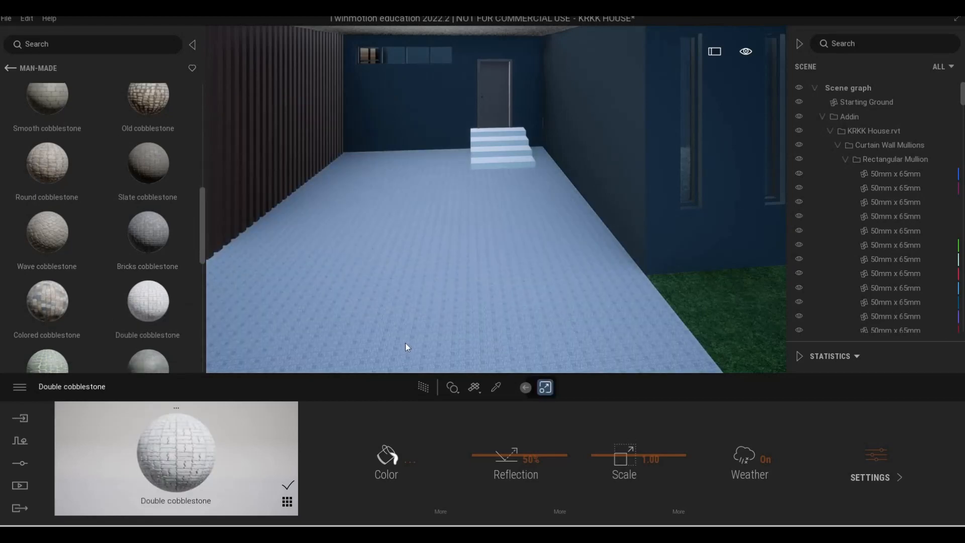
Enlarge the Double cobblestone pattern on the carport floor to a scale of 4.32
scroll(409, 257, "up", 2)
right_click_drag(409, 256, 436, 256)
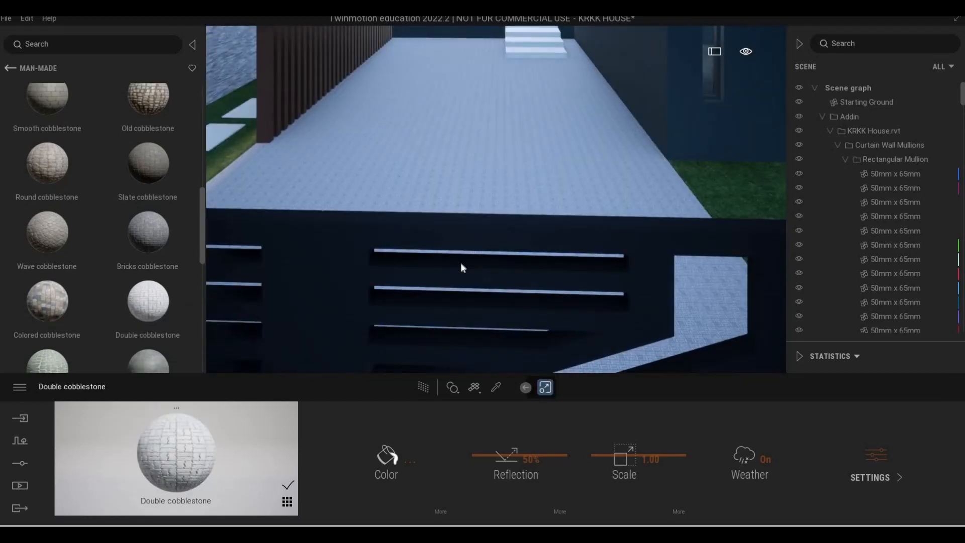
key("a")
key("w")
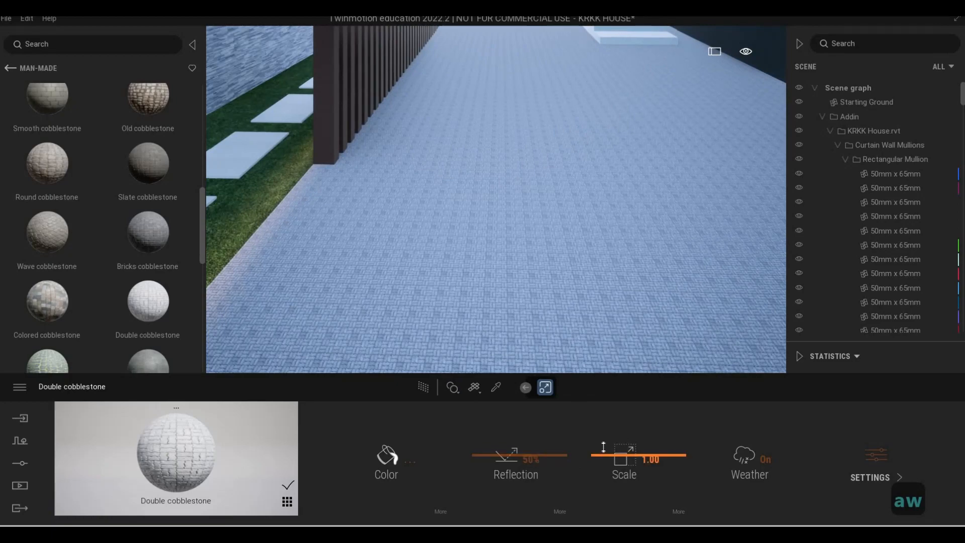
left_click_drag(603, 446, 589, 292)
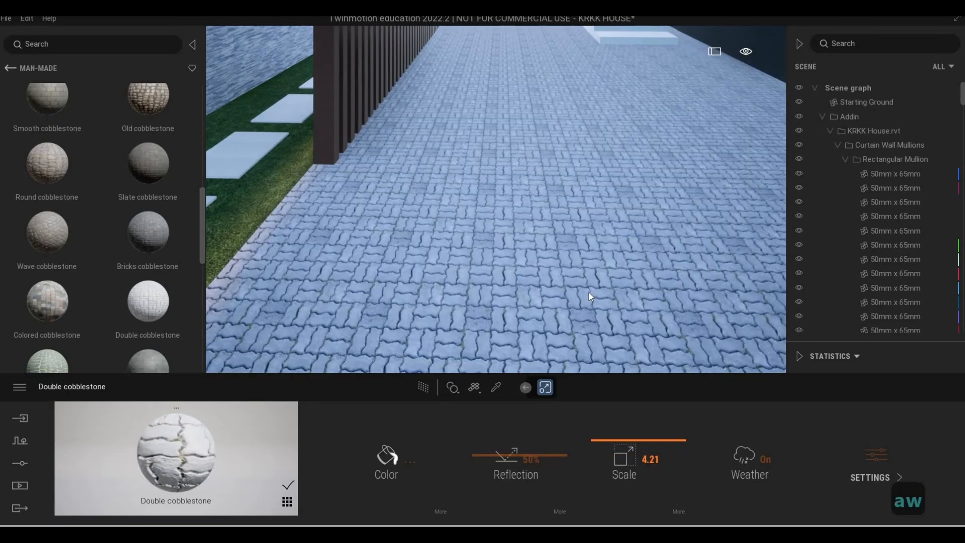
Apply the man-made ground material Concrete road 4 to the stepping stones in the lawn
key("s")
key("e")
key("w")
key("q")
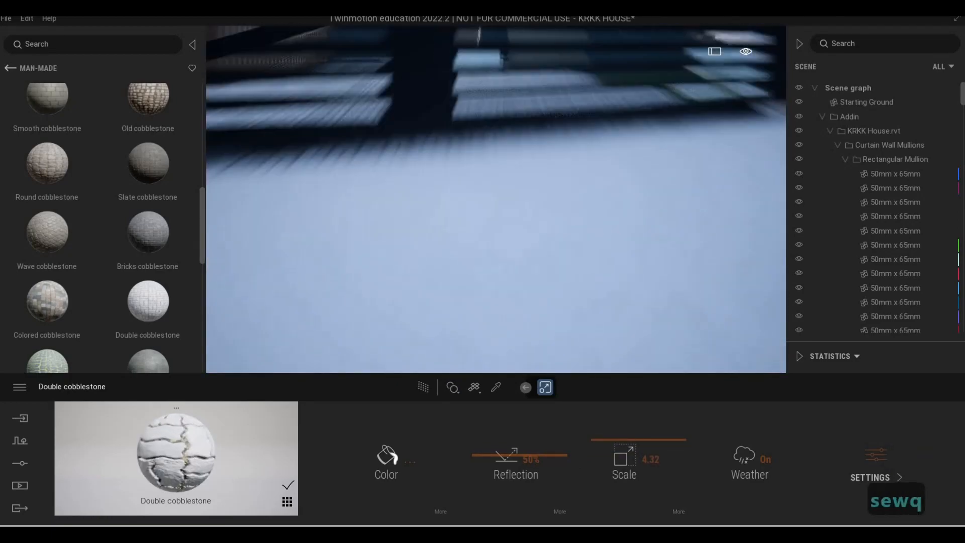
key("d")
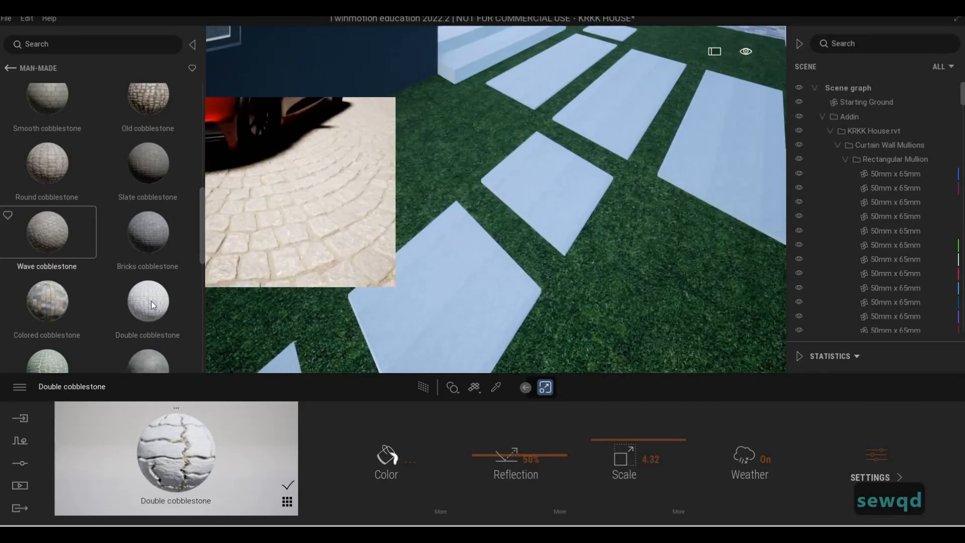
mouse_move(140, 297)
scroll(71, 321, "down", 1)
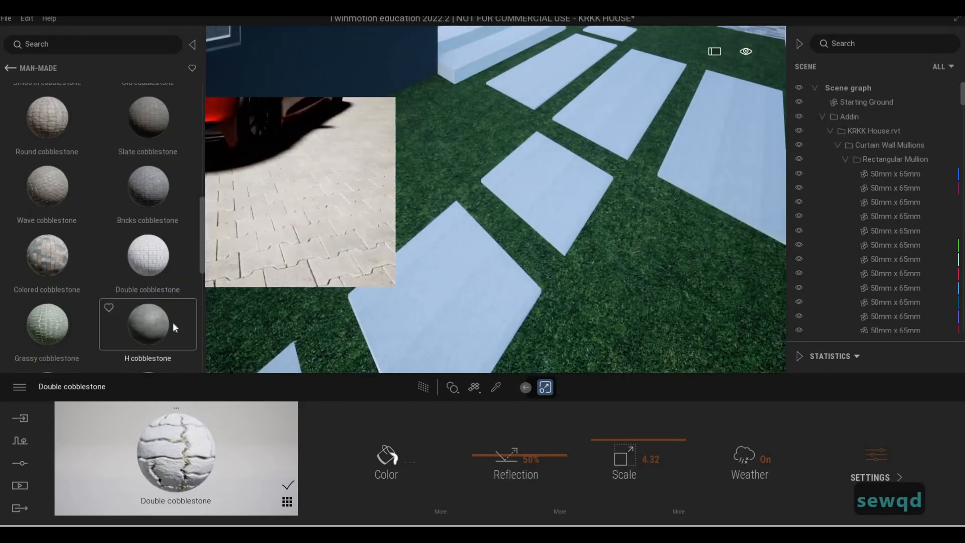
scroll(82, 209, "up", 5)
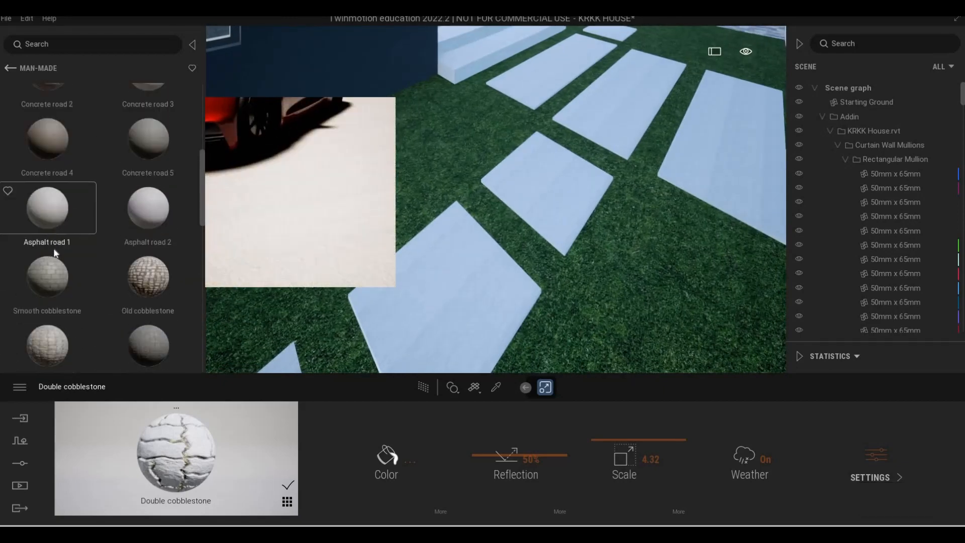
scroll(82, 169, "up", 1)
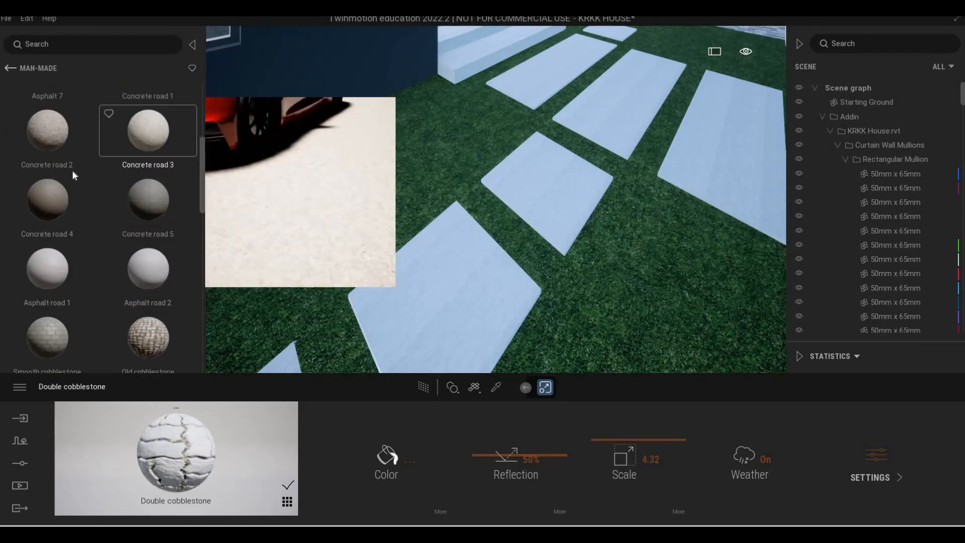
left_click_drag(490, 278, 478, 278)
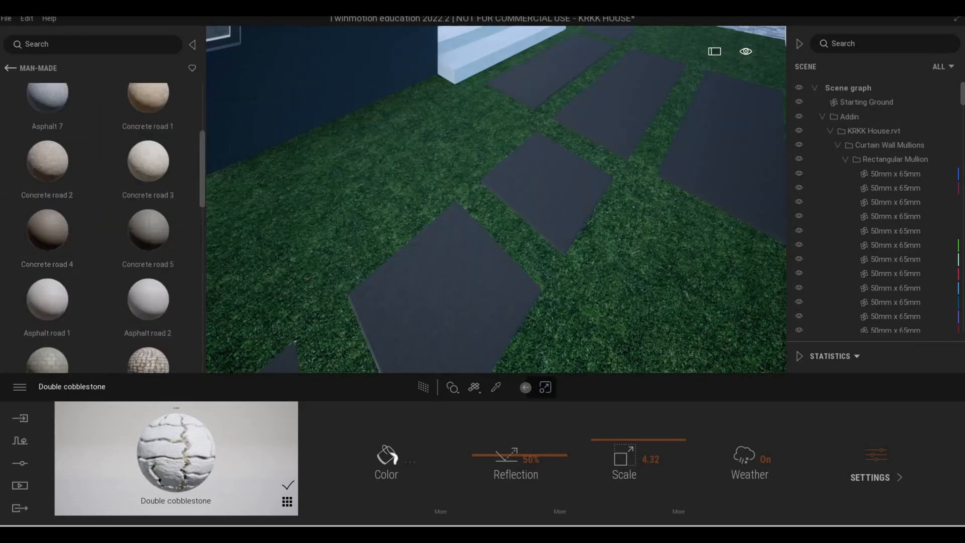
Apply Concrete road 3 to the steps leading up to the carport door
key("a")
key("a")
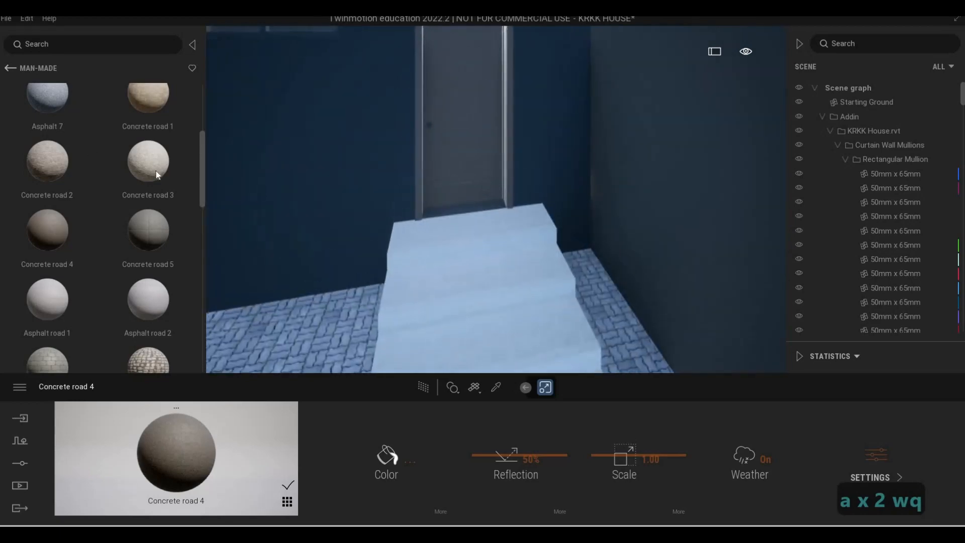
left_click_drag(148, 165, 433, 296)
Apply Asphalt 7 to the street surface in front of the gate and fence
key("d")
key("s")
key("e")
key("s")
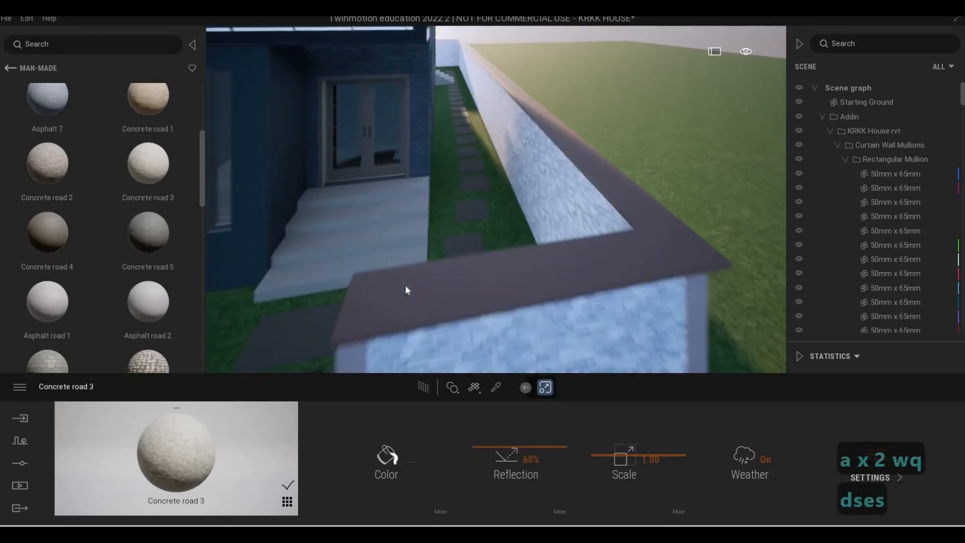
key("a")
key("s")
key("e")
key("s")
key("a")
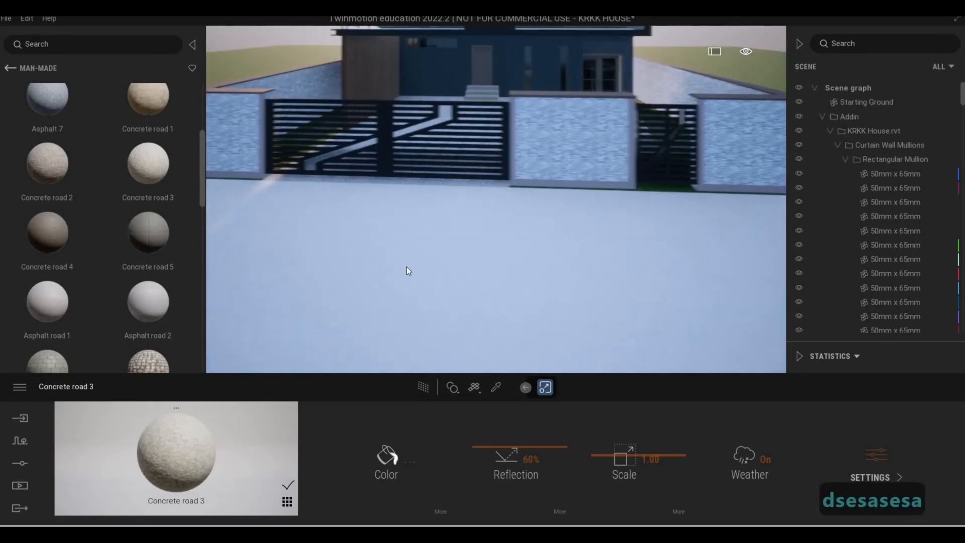
key("e")
key("a")
key("q")
scroll(50, 198, "up", 3)
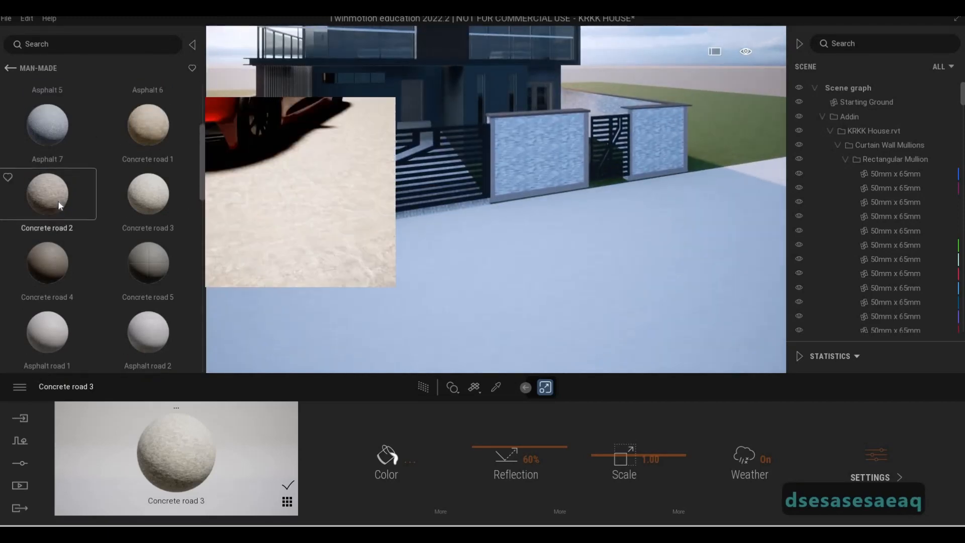
left_click_drag(398, 322, 403, 324)
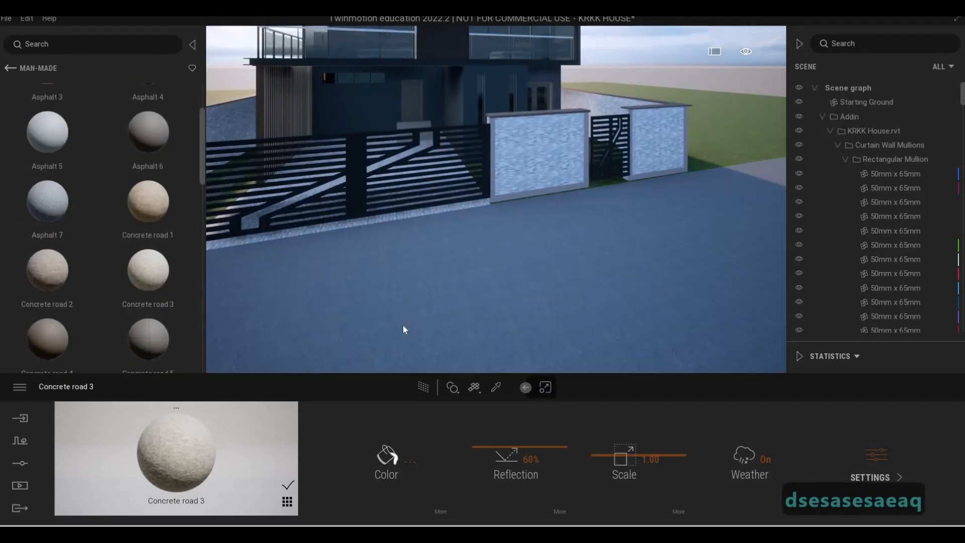
Examine the finished house facade, stone fence, gates and asphalt street from the front at various heights and distances
key("e")
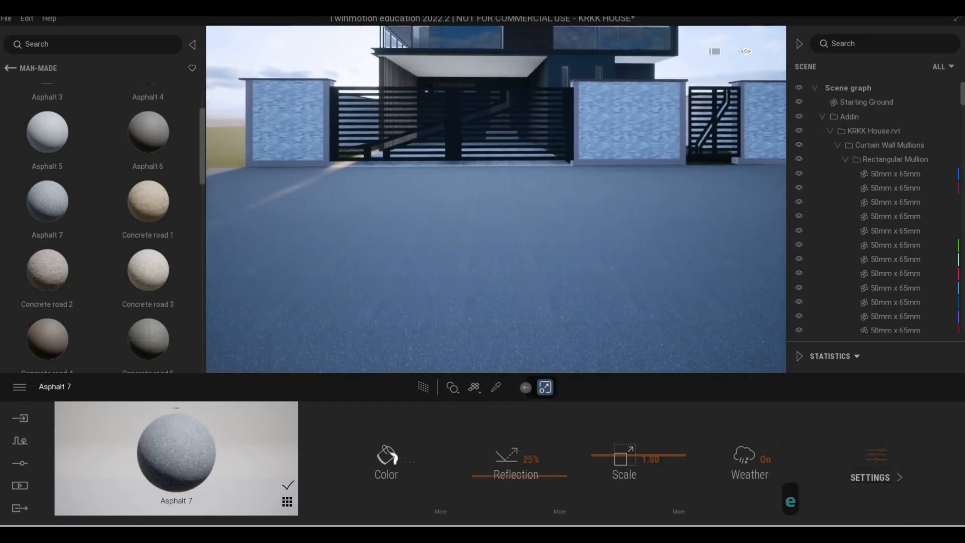
key("q")
key("a")
key("s")
key("s")
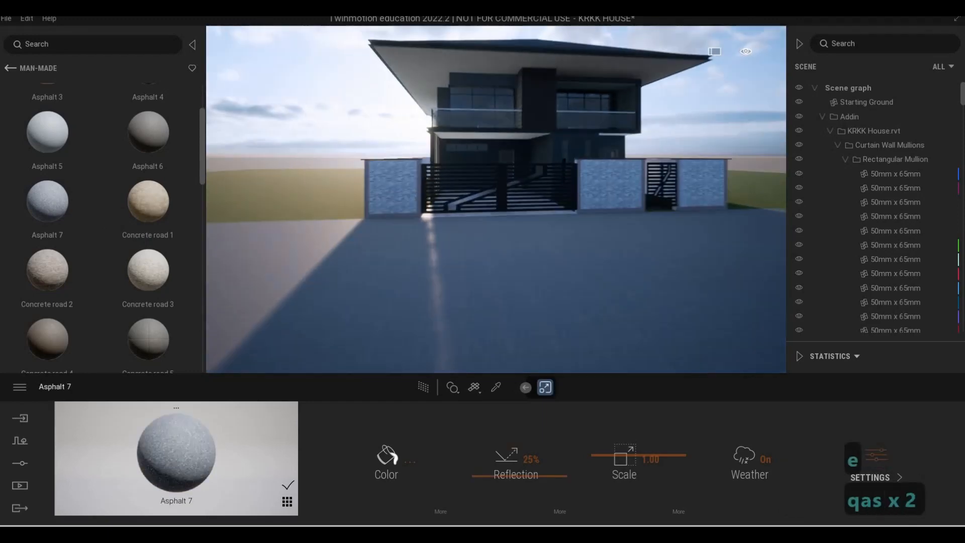
key("s")
key("w")
key("d")
key("a")
key("e")
key("s")
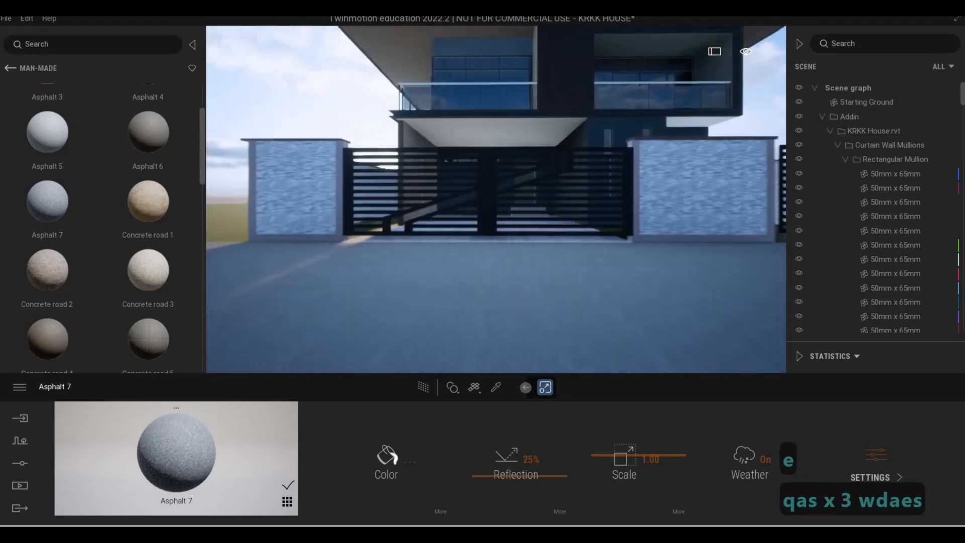
key("s")
key("w")
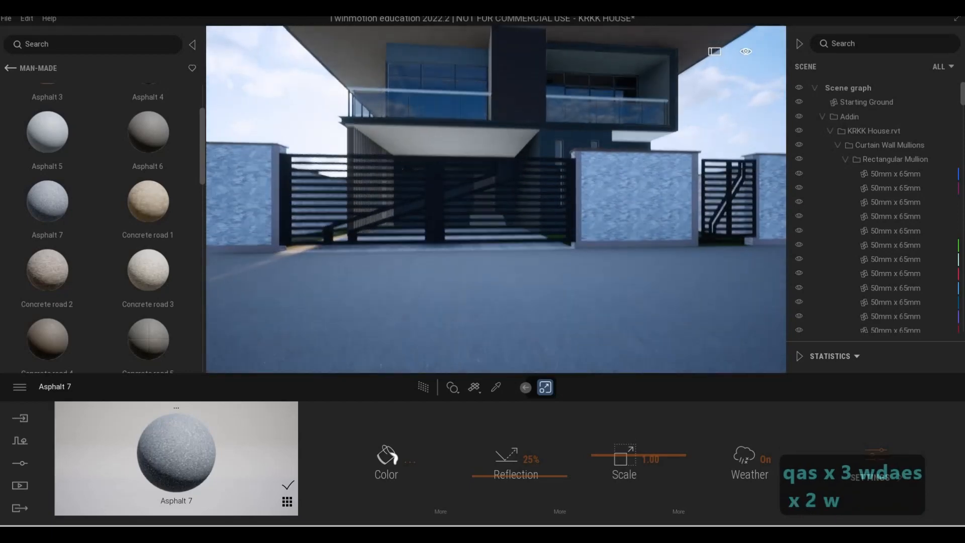
key("q")
key("w")
key("d")
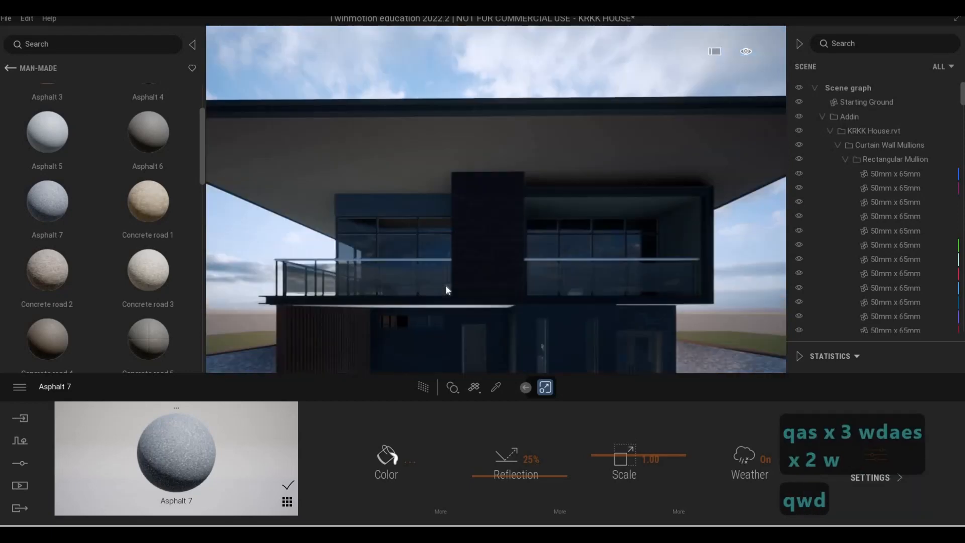
key("e")
key("s")
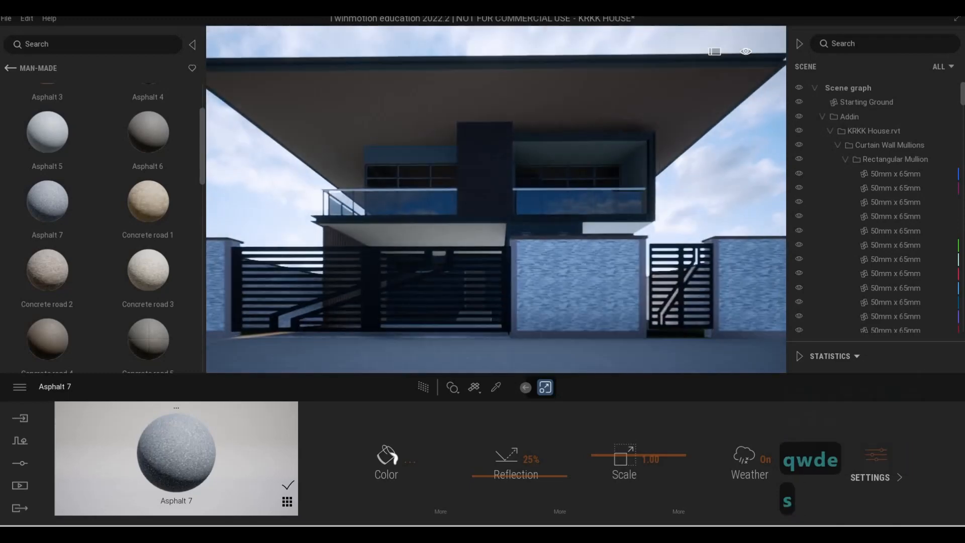
key("d")
key("d")
key("a")
key("a")
key("a")
key("a")
key("a")
key("a")
key("s")
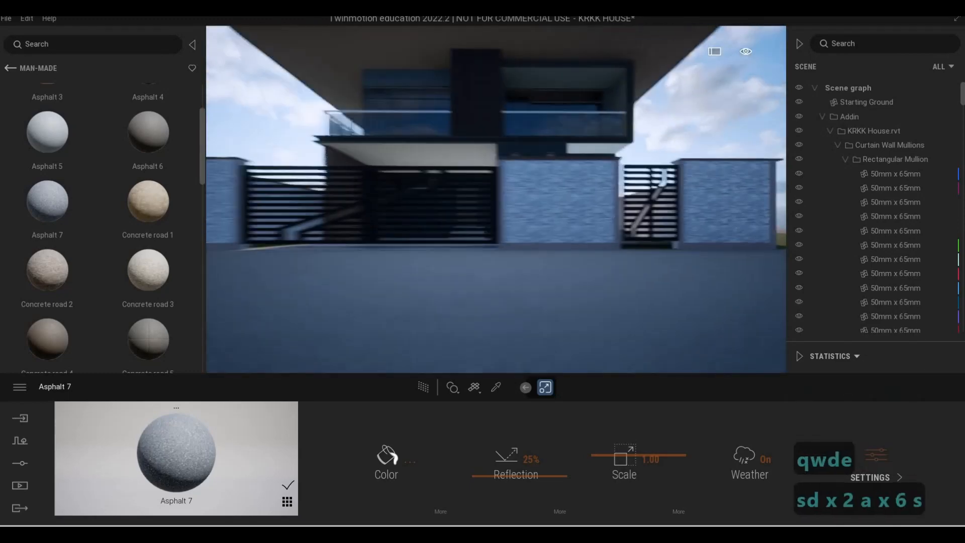
key("w")
key("q")
key("s")
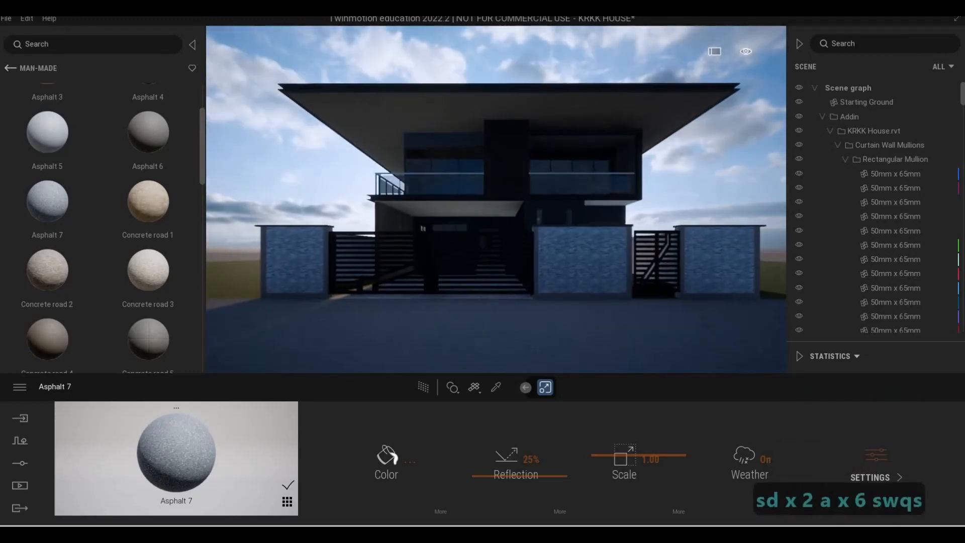
key("e")
key("q")
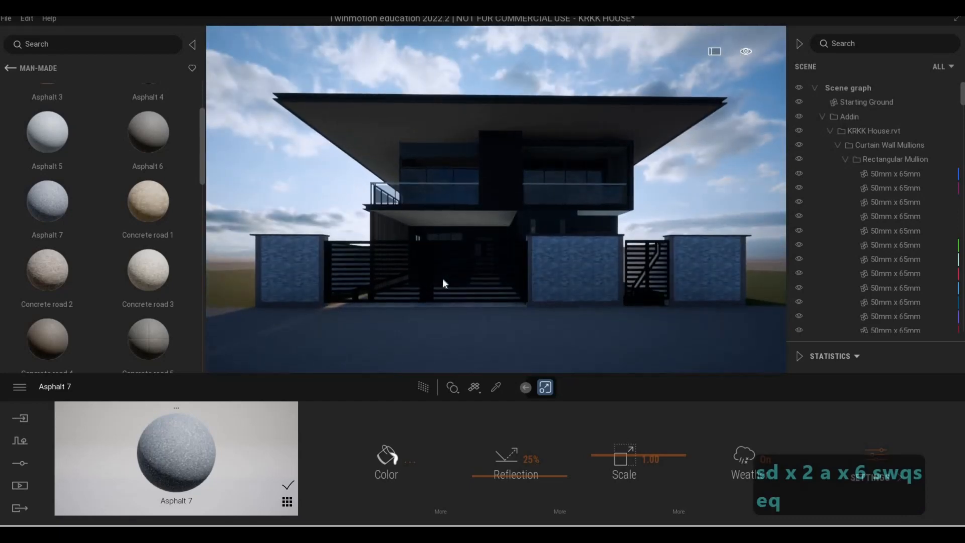